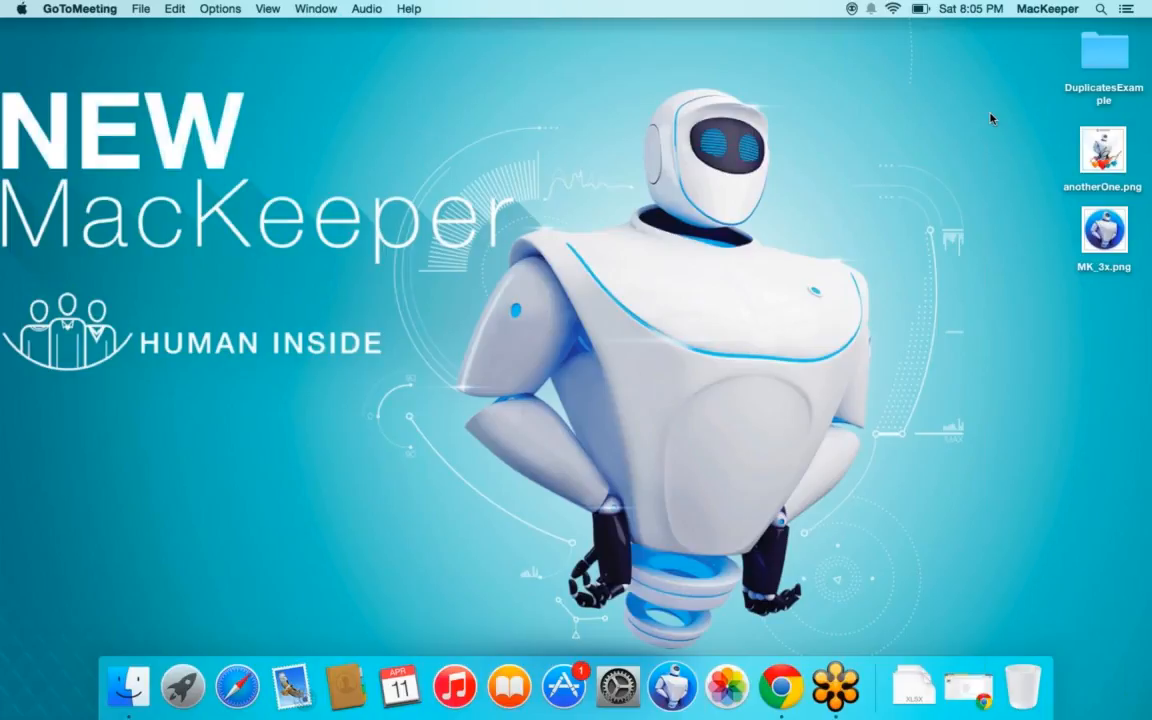
click(410, 142)
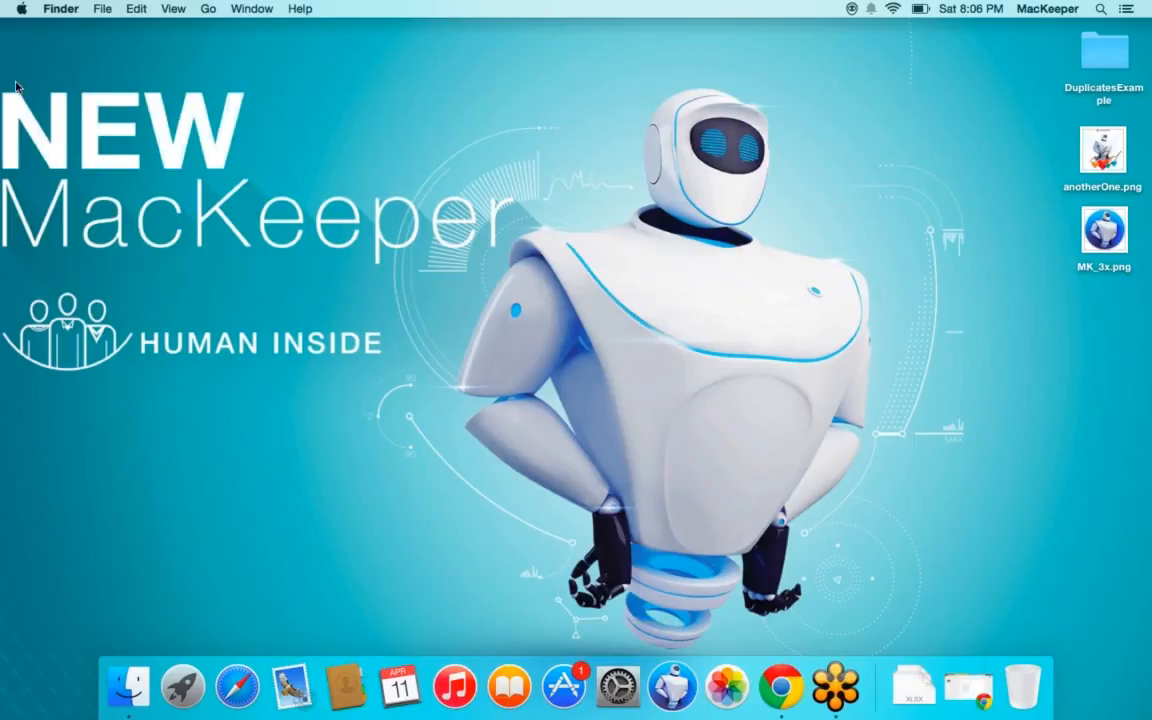
click(22, 10)
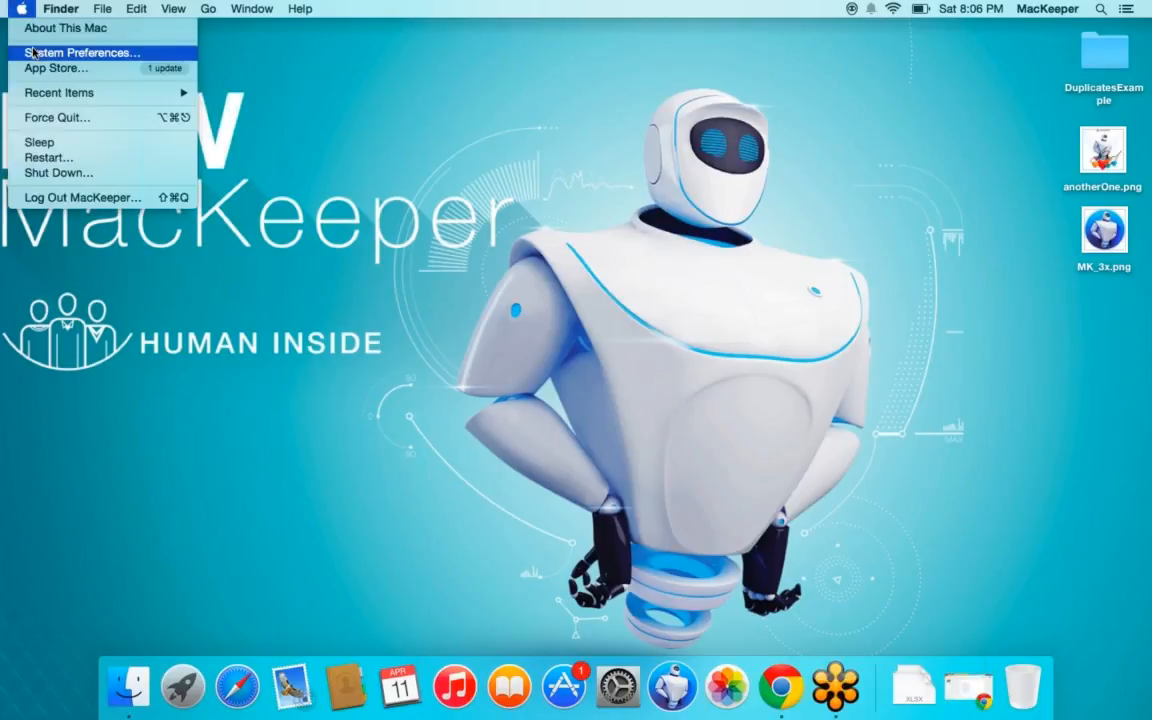
click(409, 67)
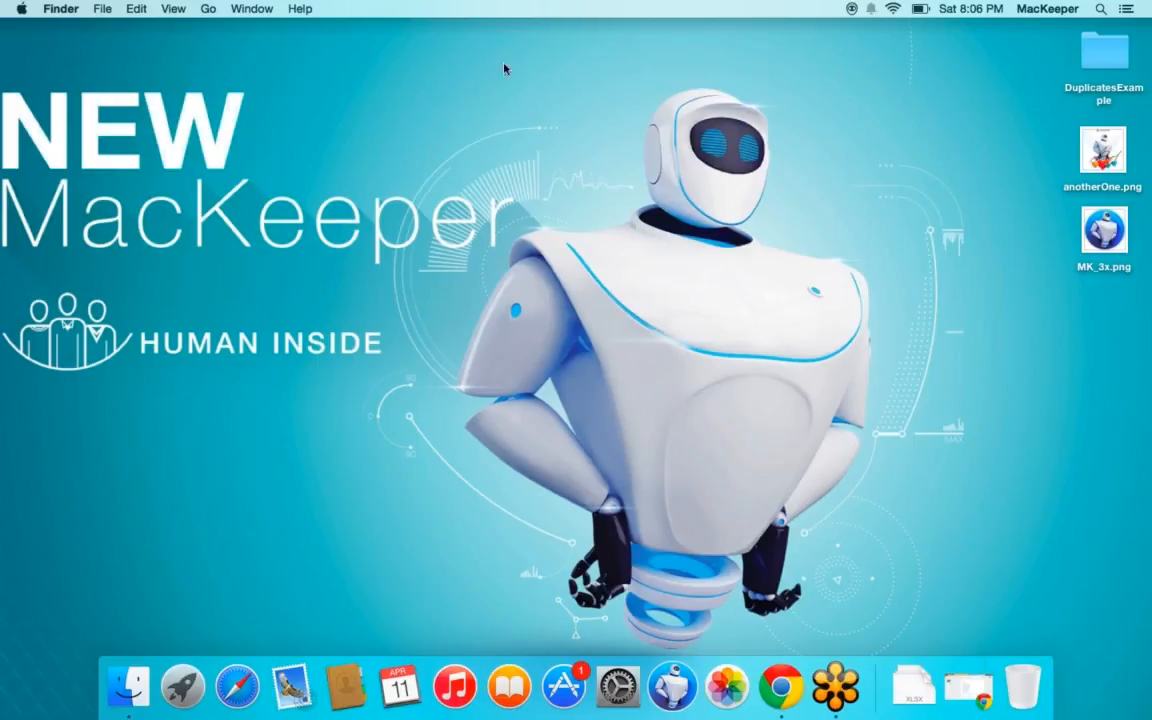
Find and open System Preferences with Spotlight, and show the Parental Controls settings
click(1100, 10)
text(sys)
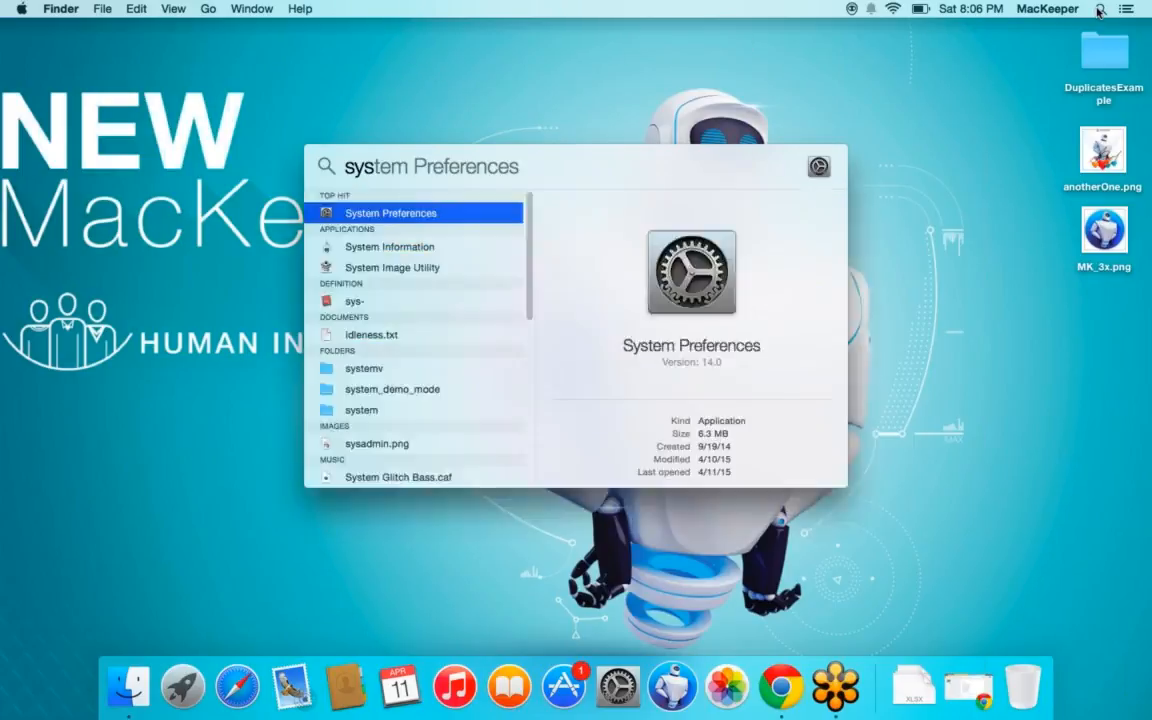
key(Return)
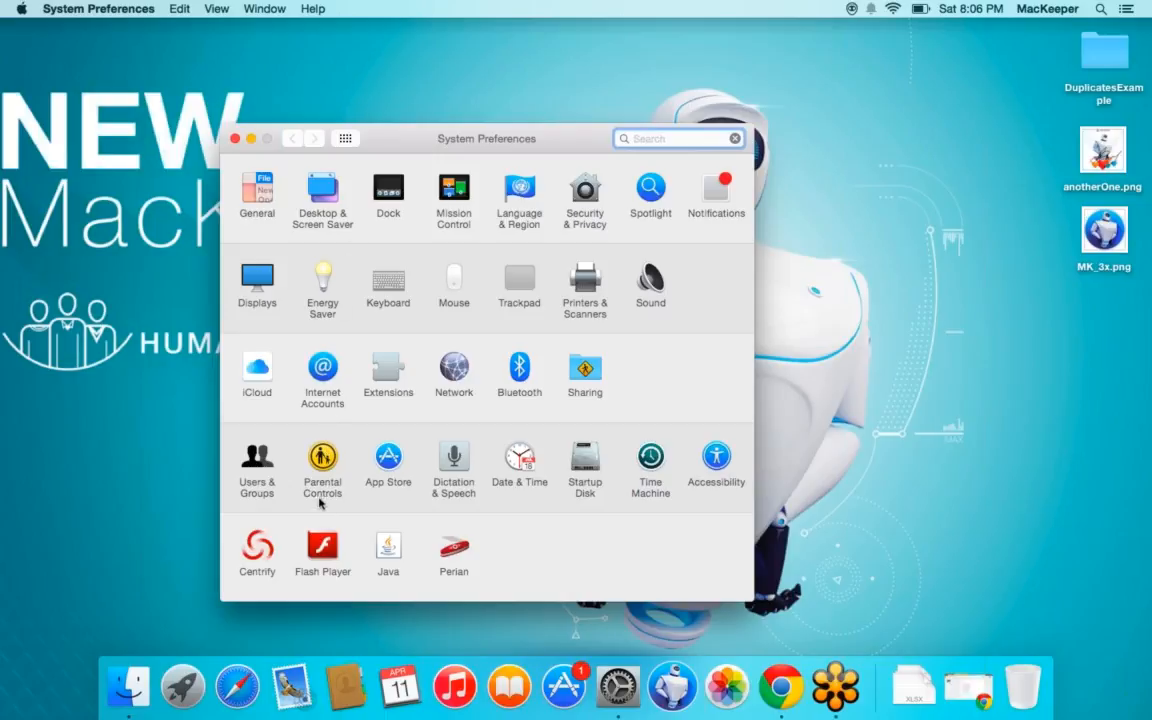
click(318, 455)
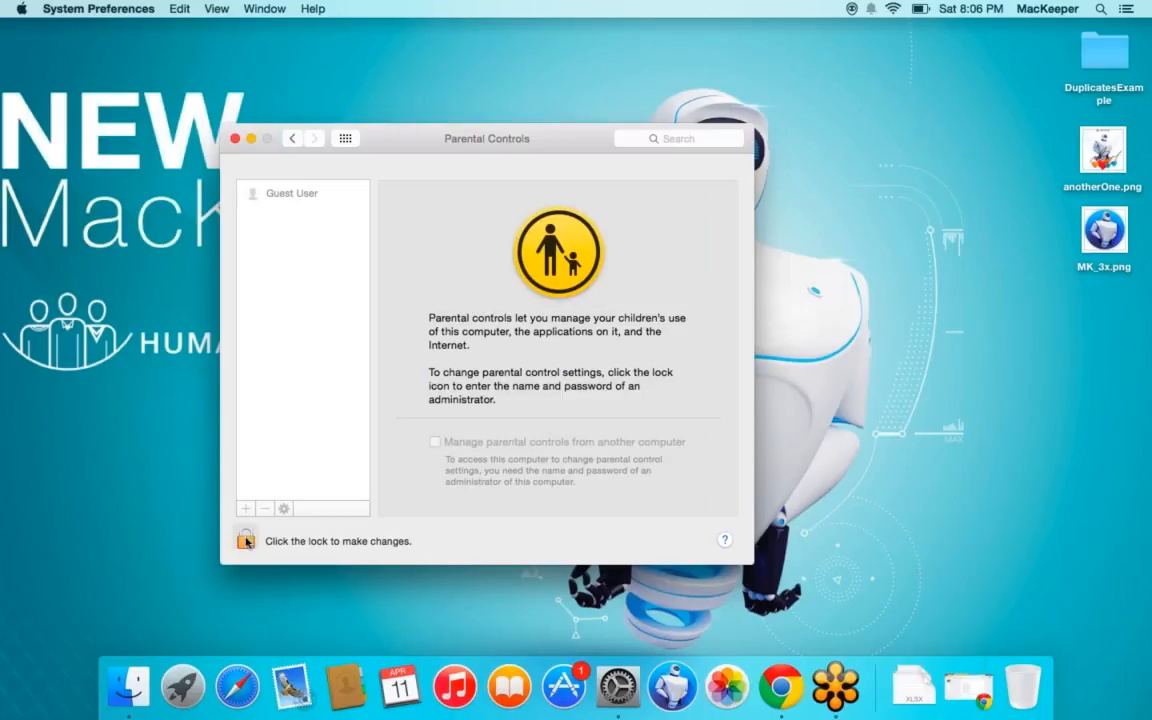
Unlock the Parental Controls settings by entering the administrator password
click(246, 540)
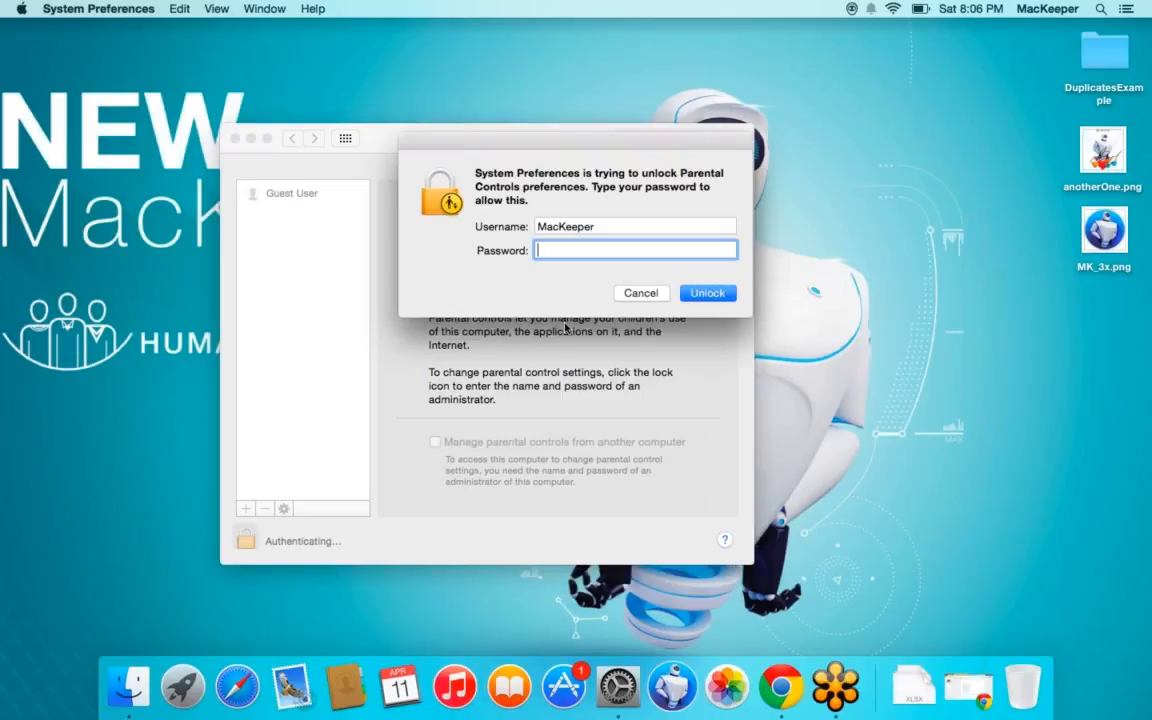
text(••••••••)
key(Return)
text(•••••••)
key(Return)
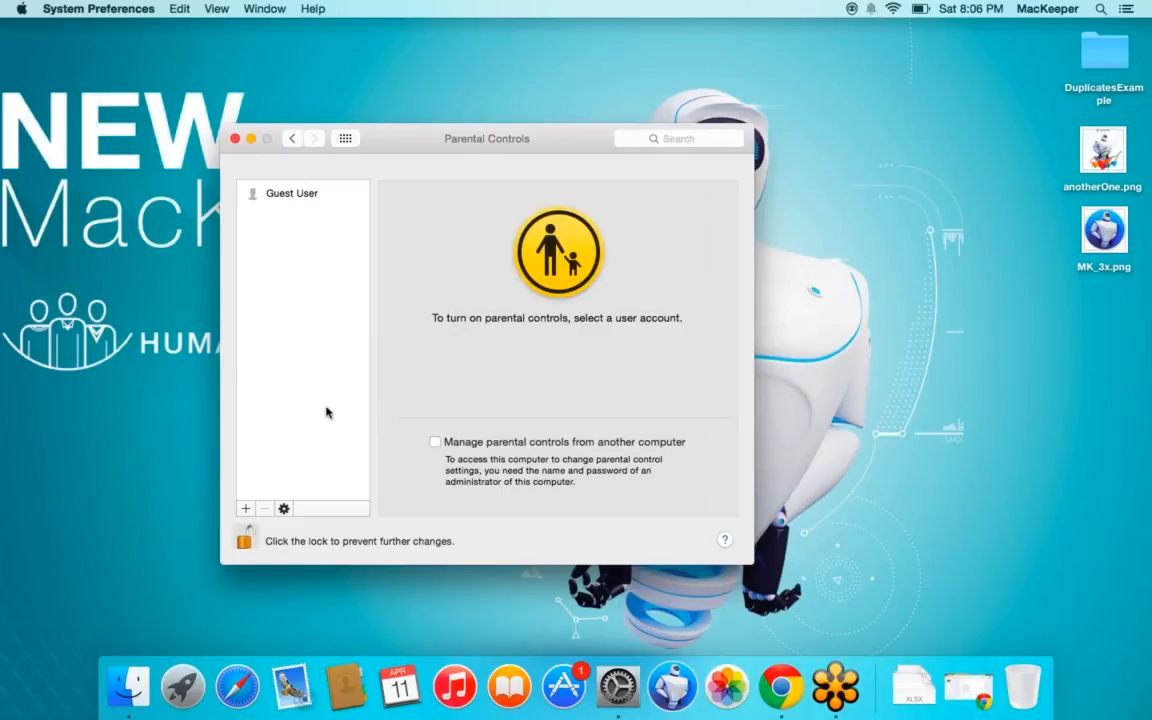
Start a new managed user account and fill in the child's full name and a custom account name
click(244, 509)
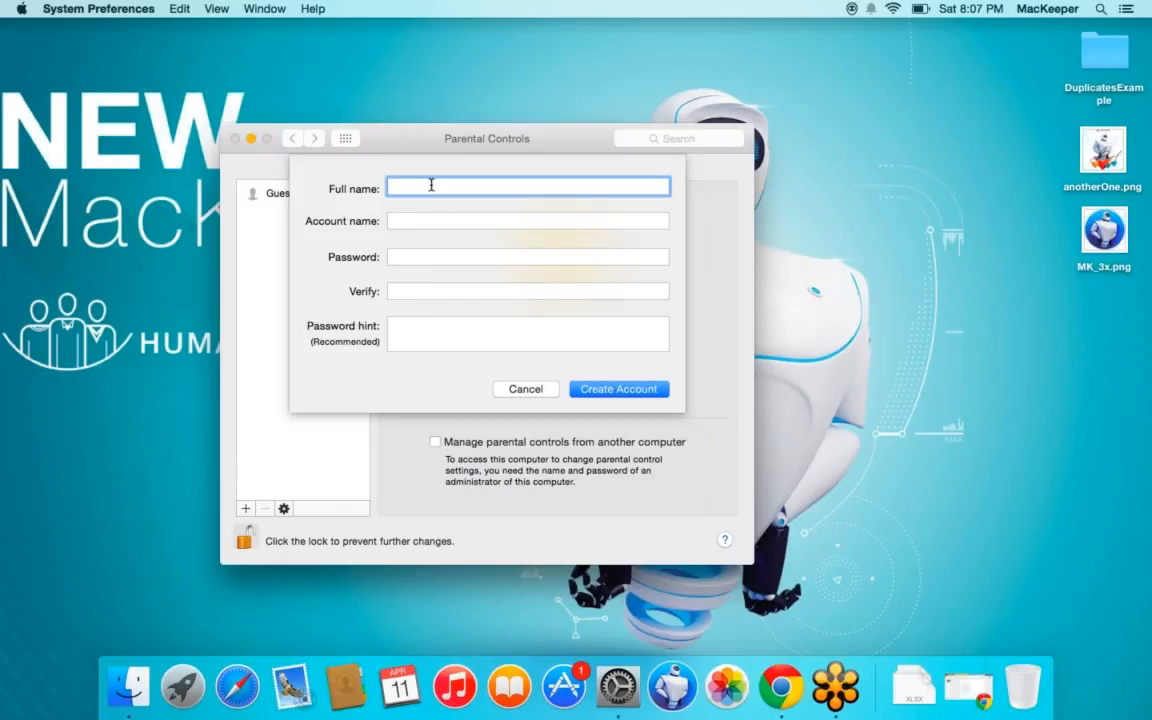
text(Kid Roman)
click(452, 219)
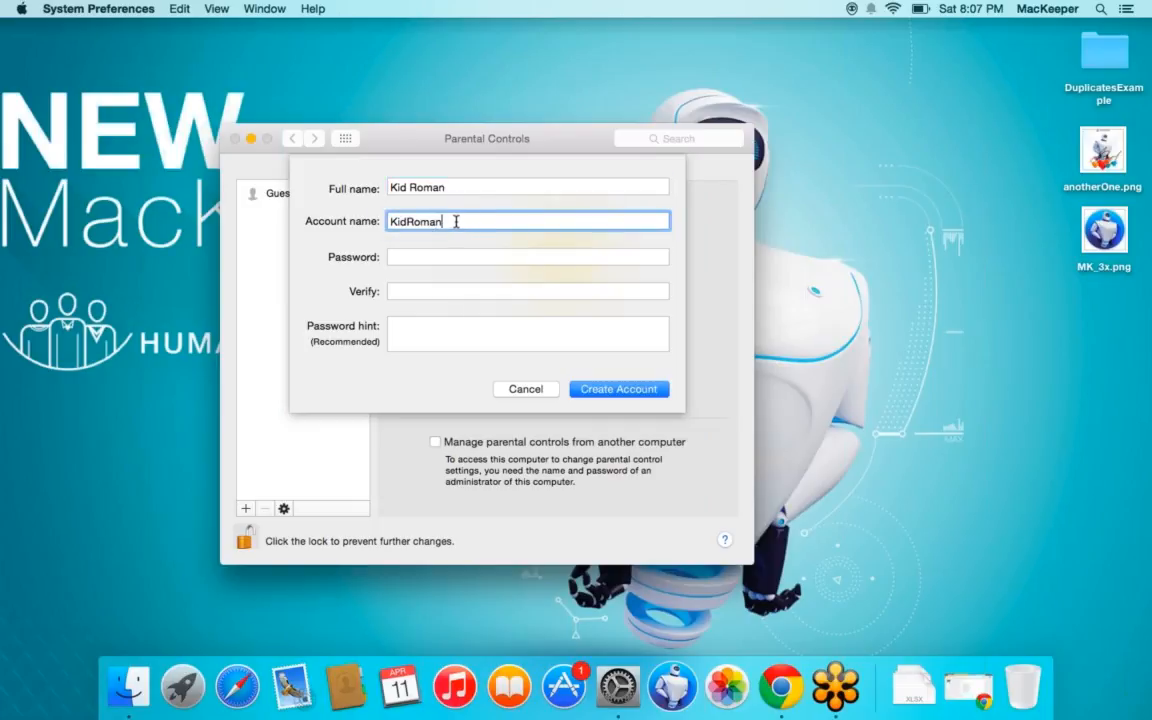
key(super+a)
text(romanthekid)
Enter a password for the new account and repeat it for verification
click(433, 257)
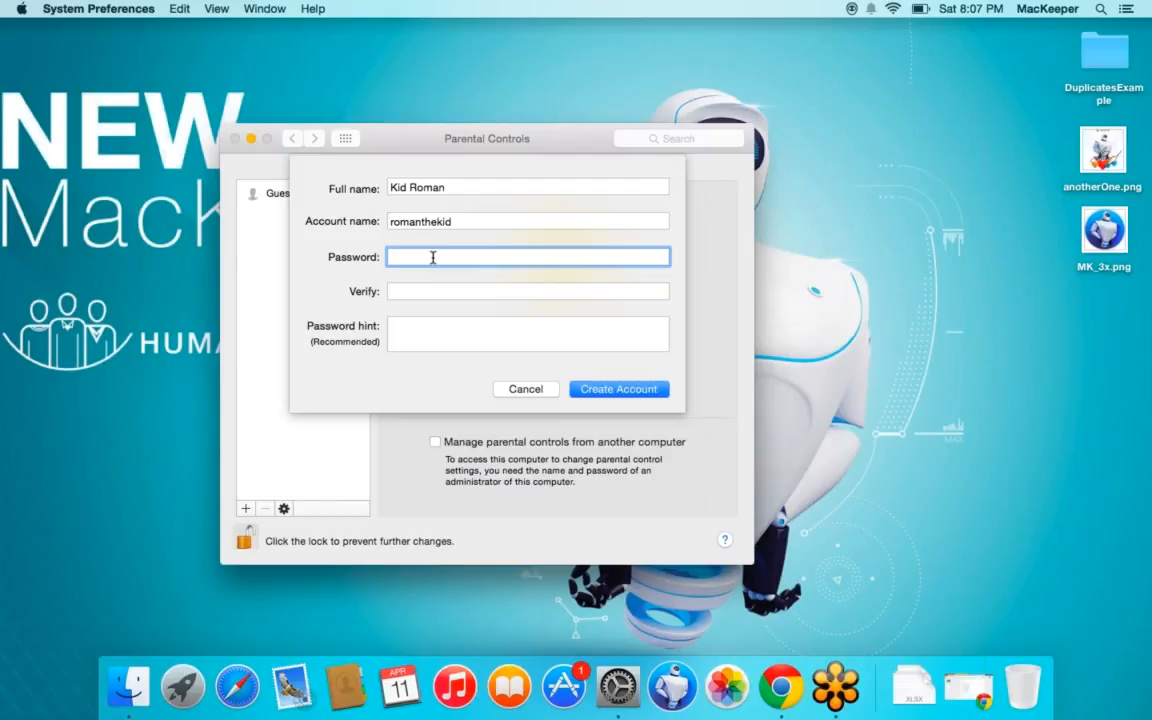
text(•••••••••••••)
key(Tab)
text(•••••••)
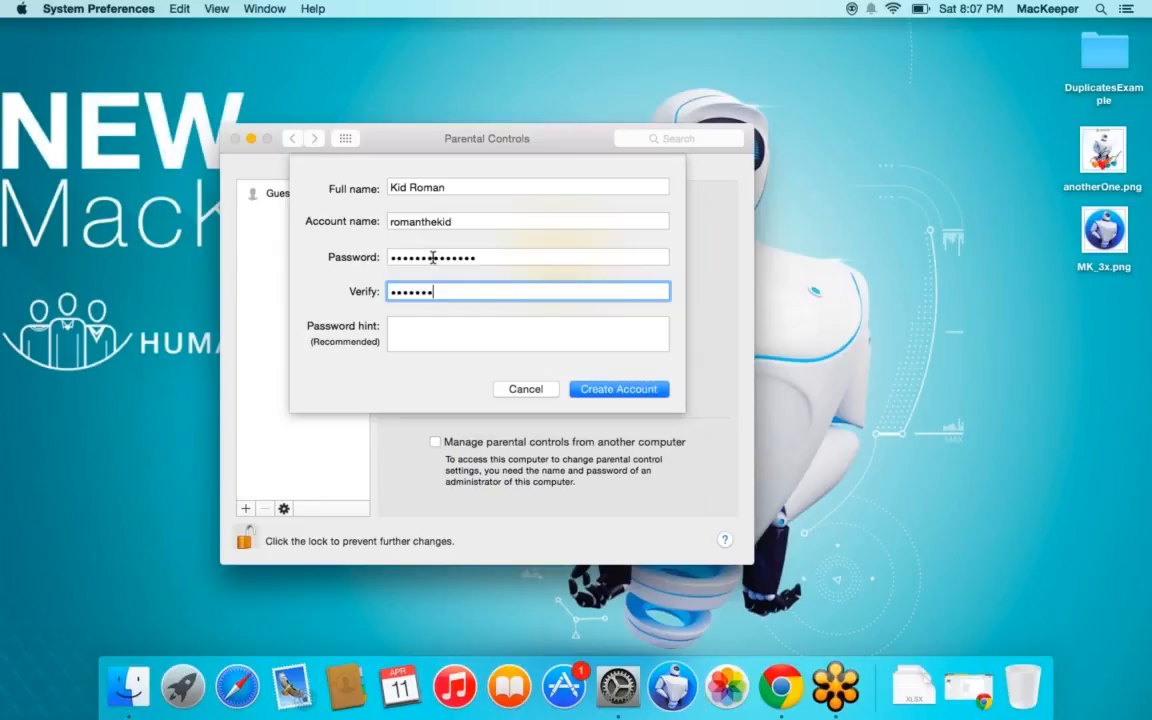
text(•••••••)
Replace the new account's password with a different one and repeat it for verification
click(479, 258)
key(super+a)
text(•••••••••)
key(Tab)
text(•••••••••)
Set the password hint to "is the best" and create the account
key(Tab)
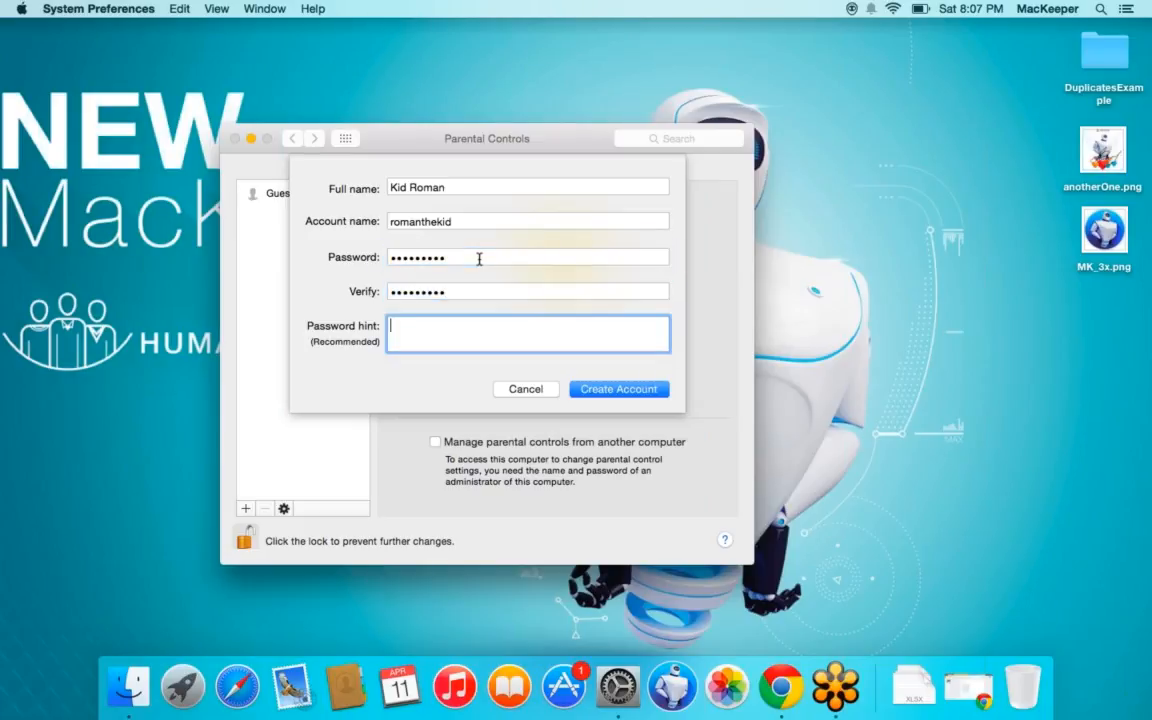
text(is the best)
click(601, 386)
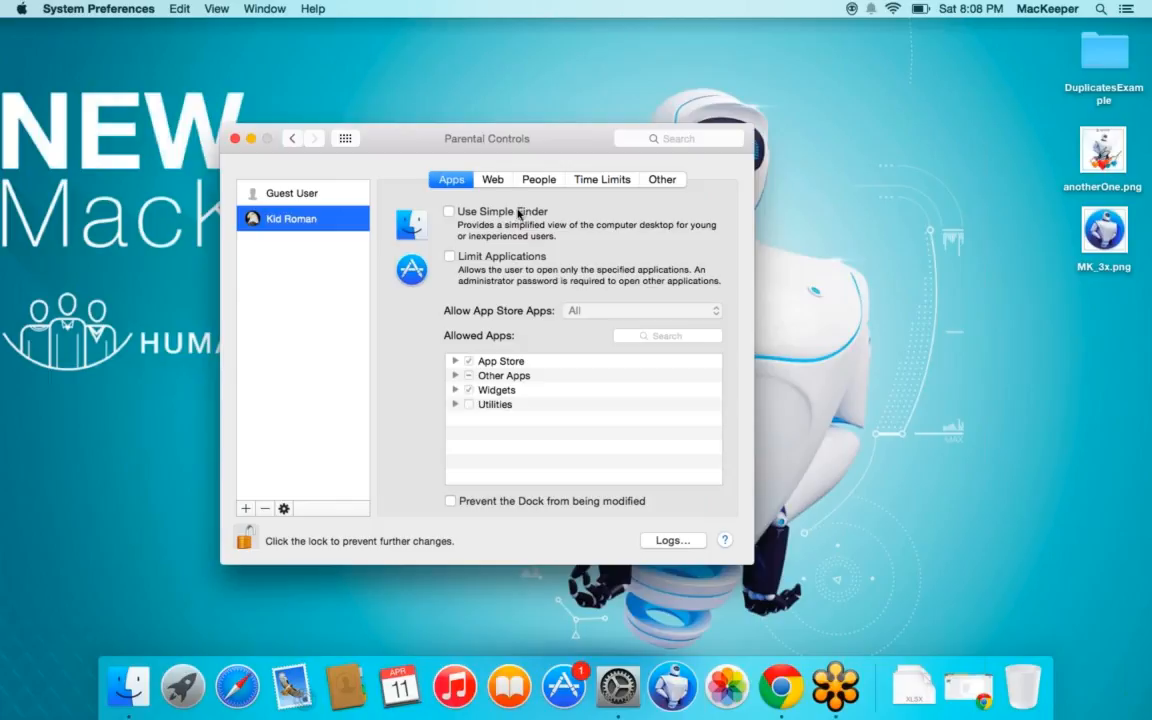
Bring up a Finder window for a brief look and close it again
click(128, 686)
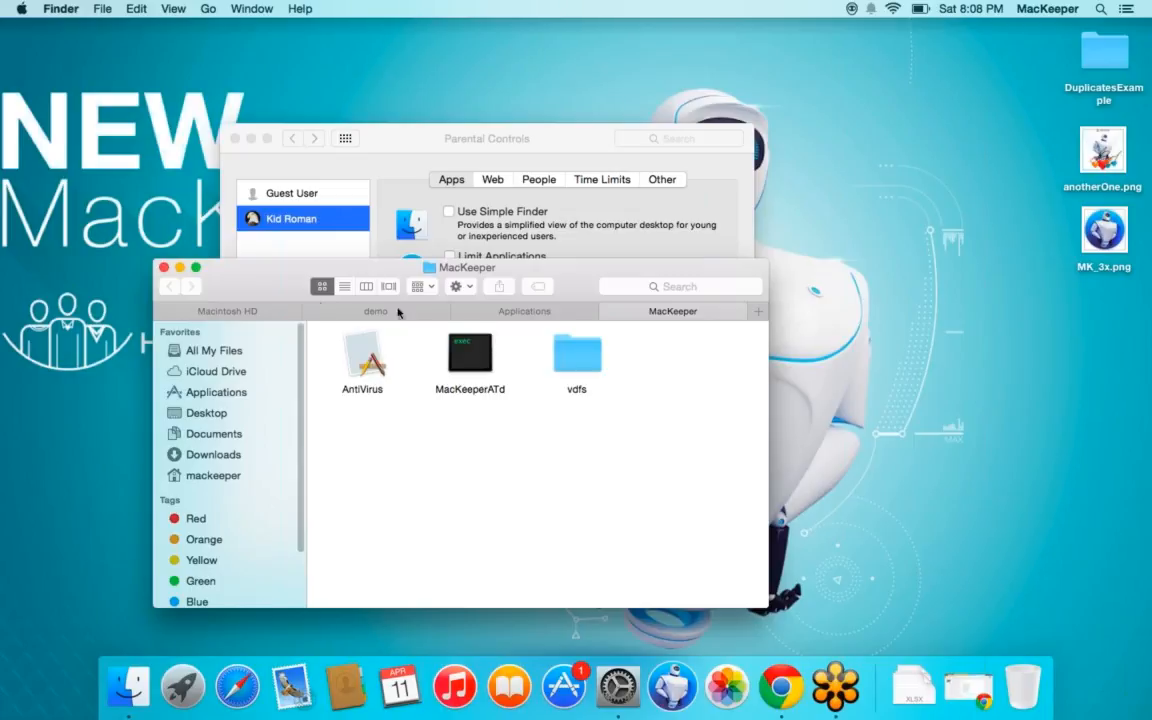
click(164, 267)
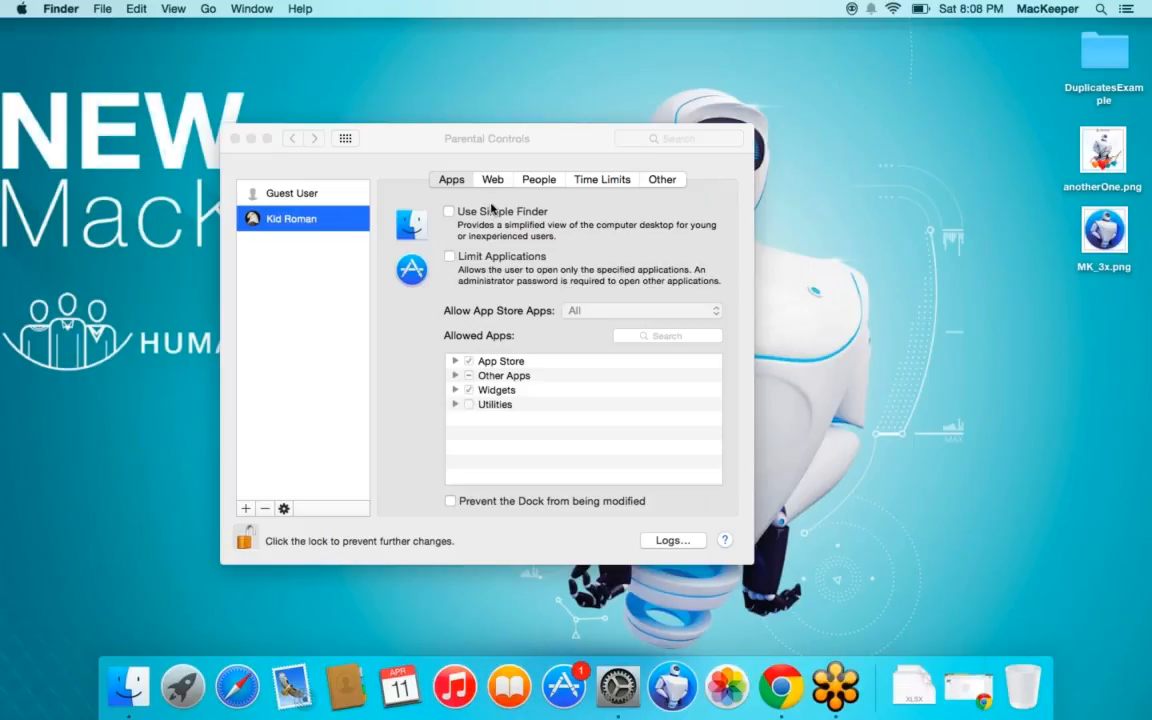
Turn on Limit Applications for the child's account and allow Any.do among the Other Apps
click(450, 257)
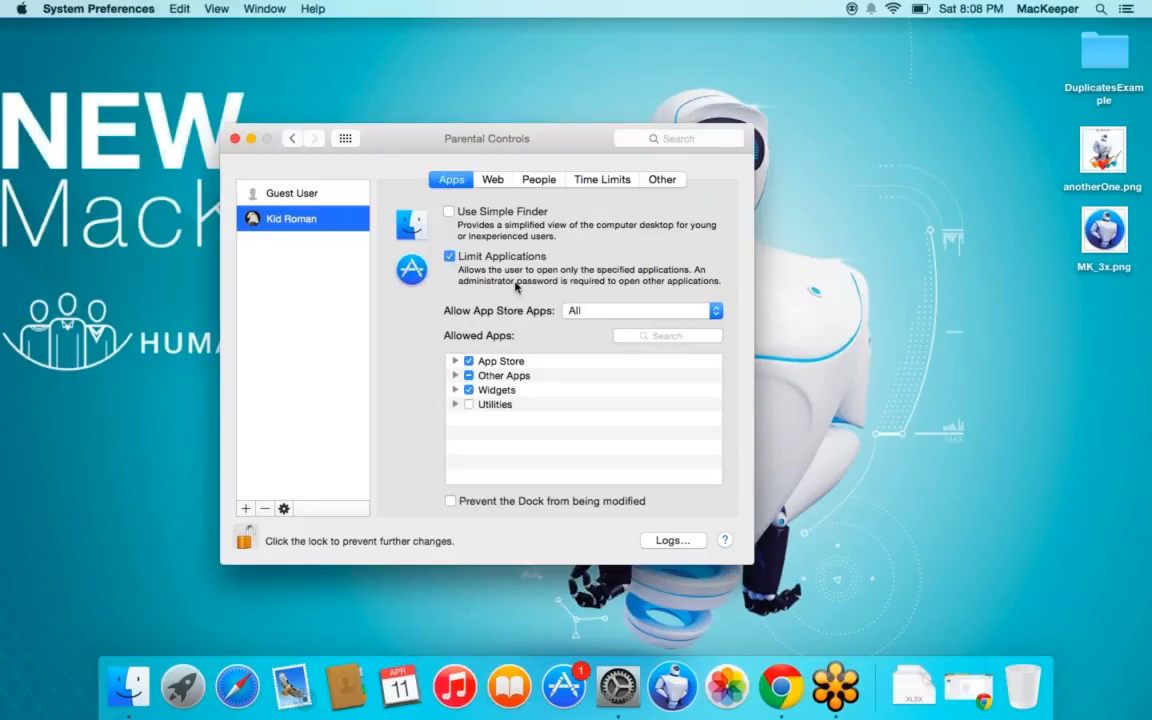
click(456, 362)
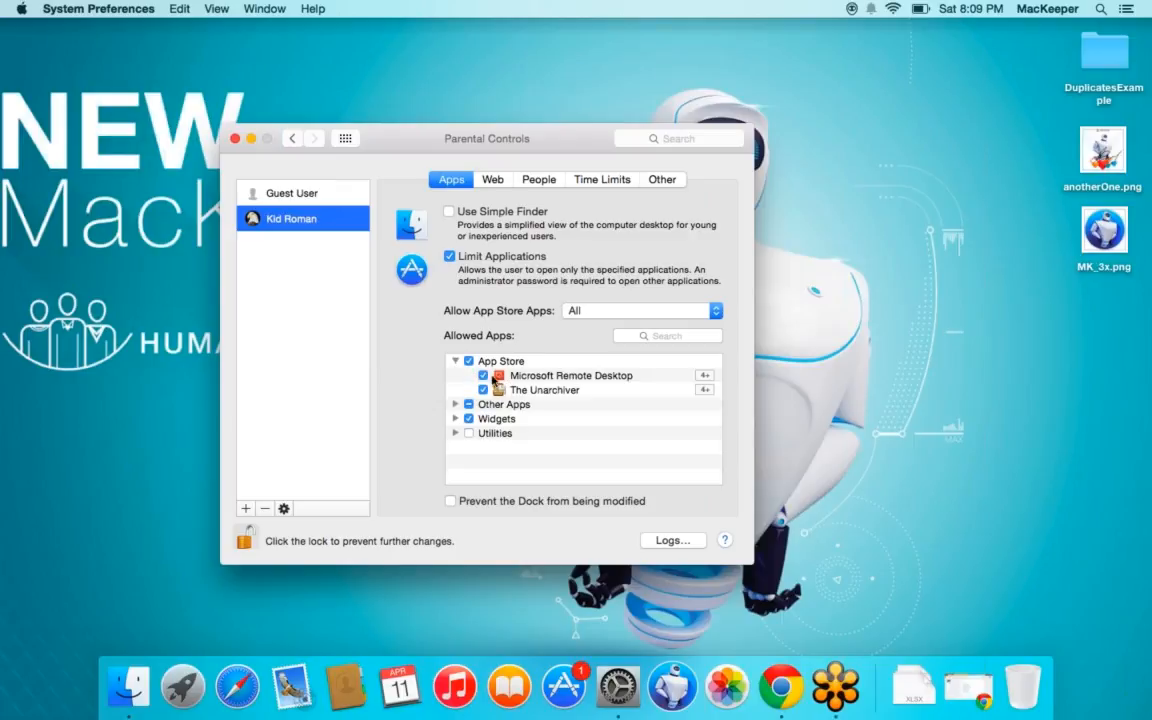
click(456, 361)
click(456, 375)
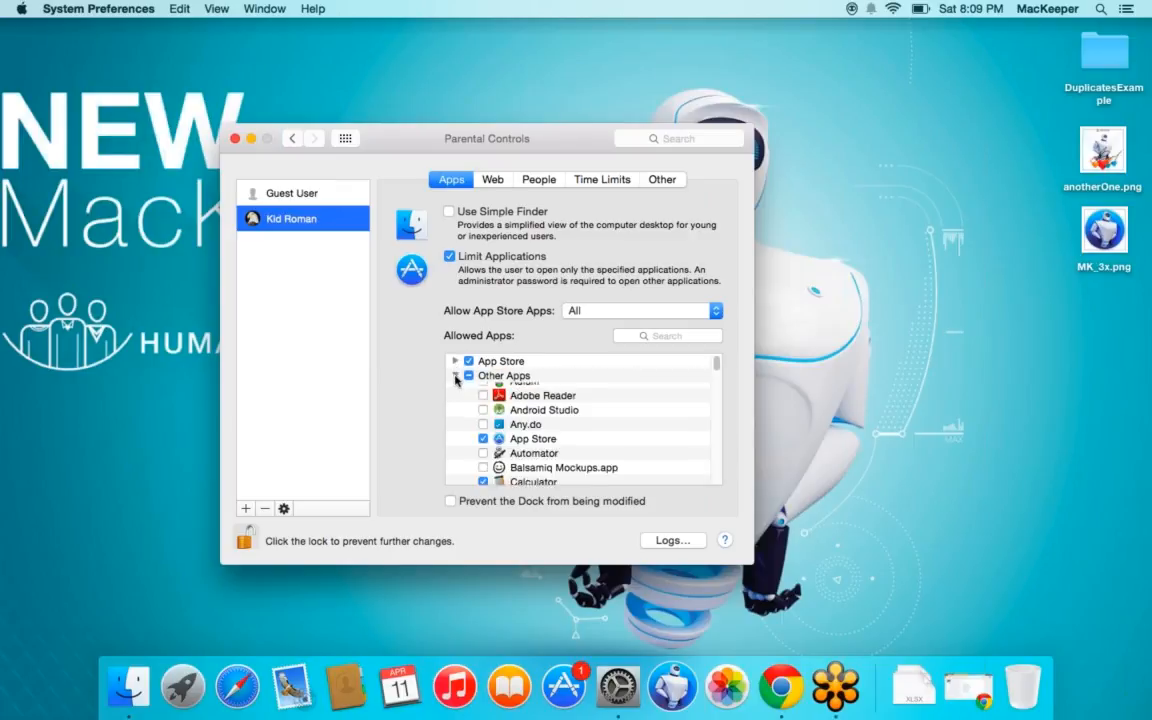
click(484, 434)
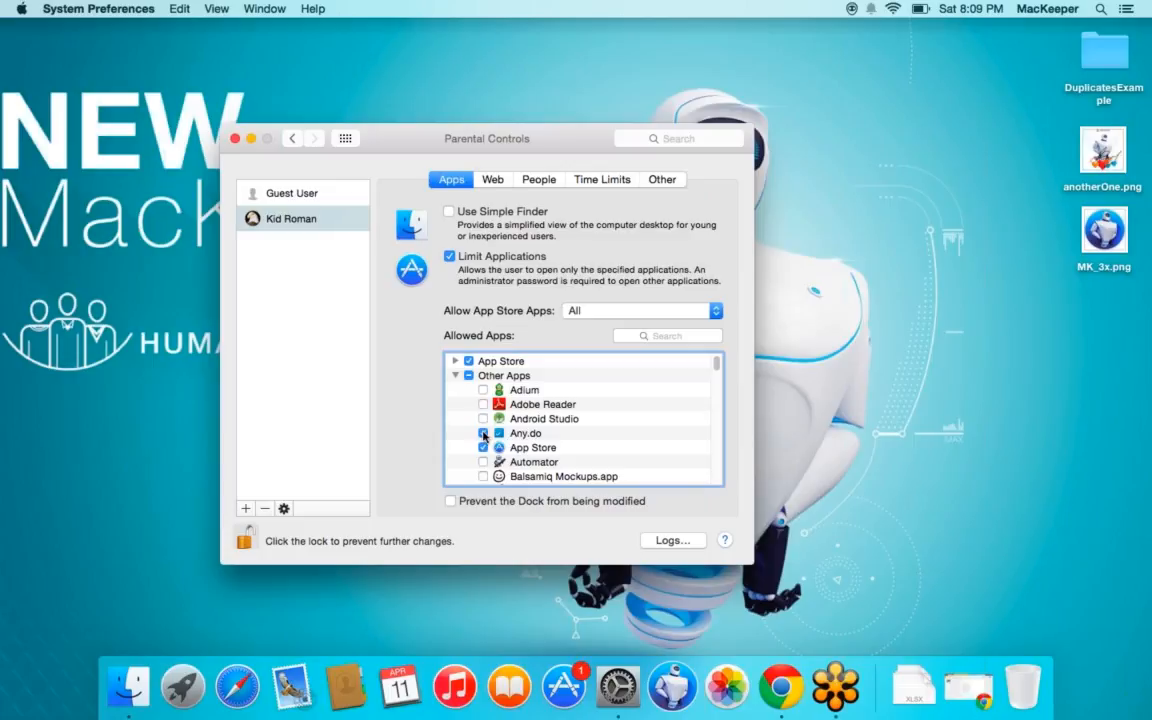
Review the App Store age limits and the Other Apps list, and turn off Limit Applications
click(633, 312)
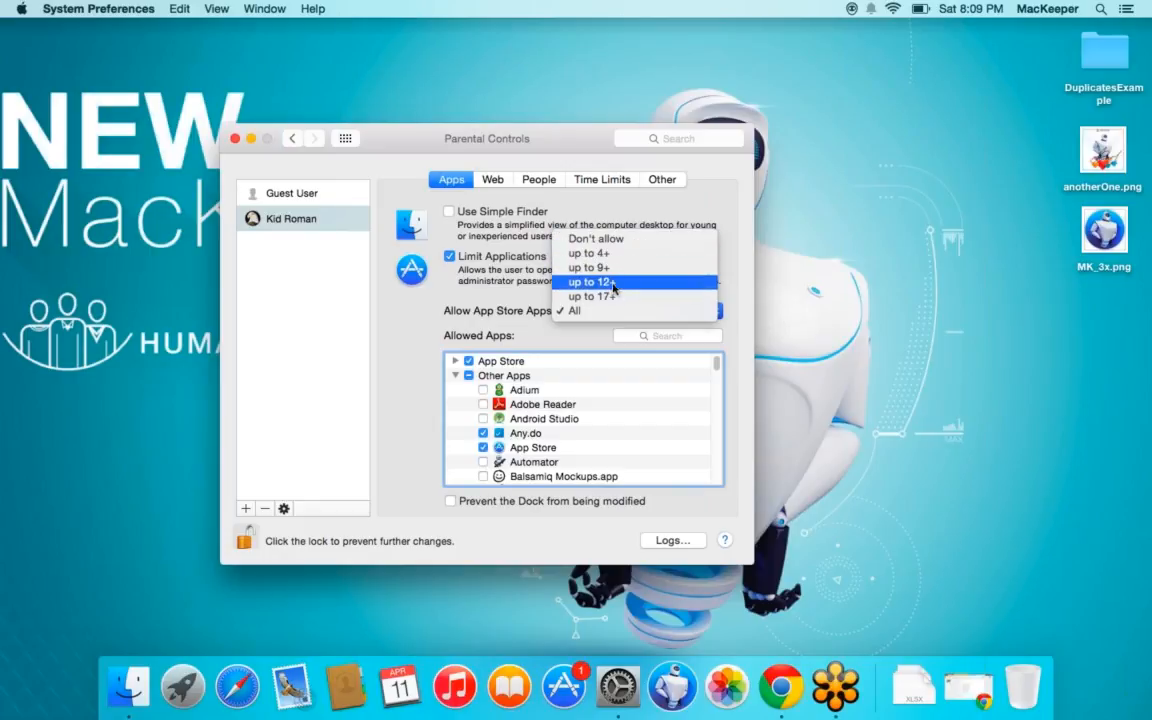
click(456, 302)
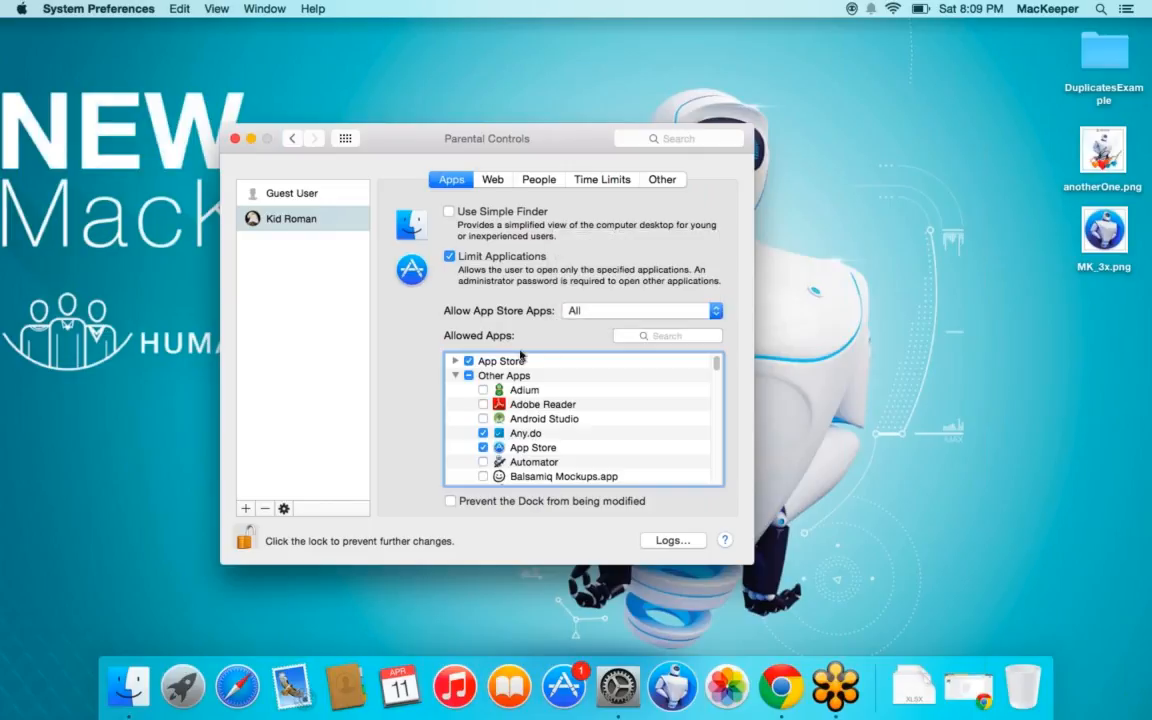
scroll(531, 404, down, 10)
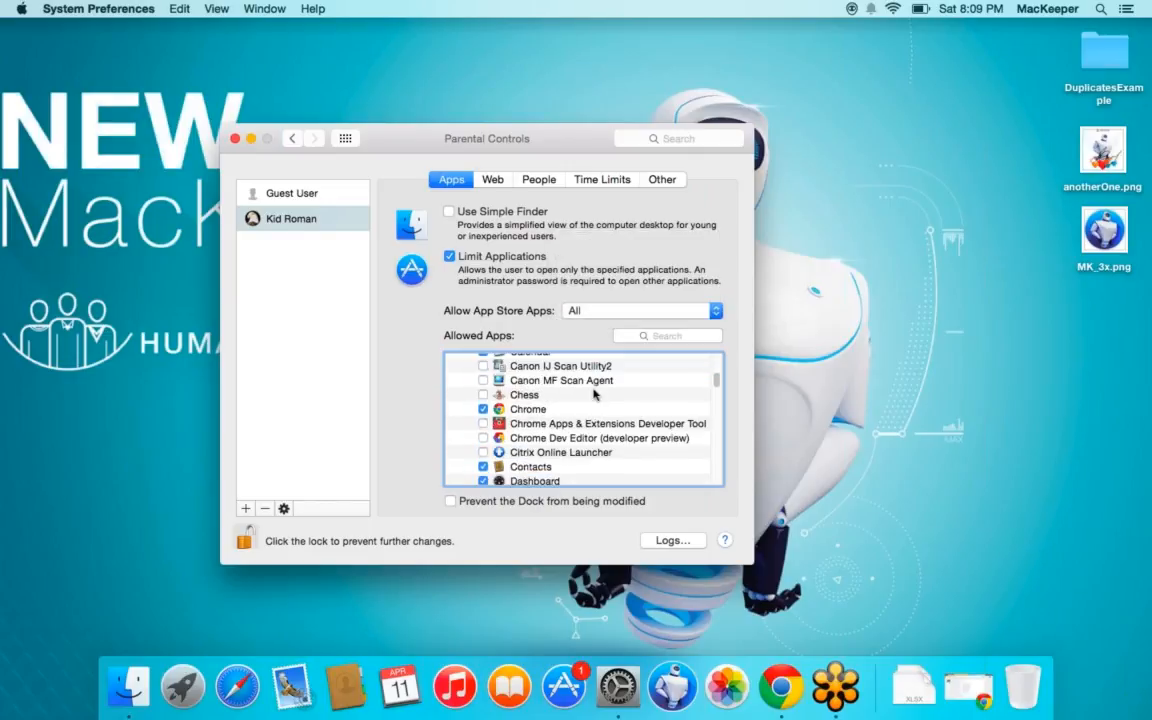
scroll(595, 394, down, 2)
scroll(597, 393, up, 12)
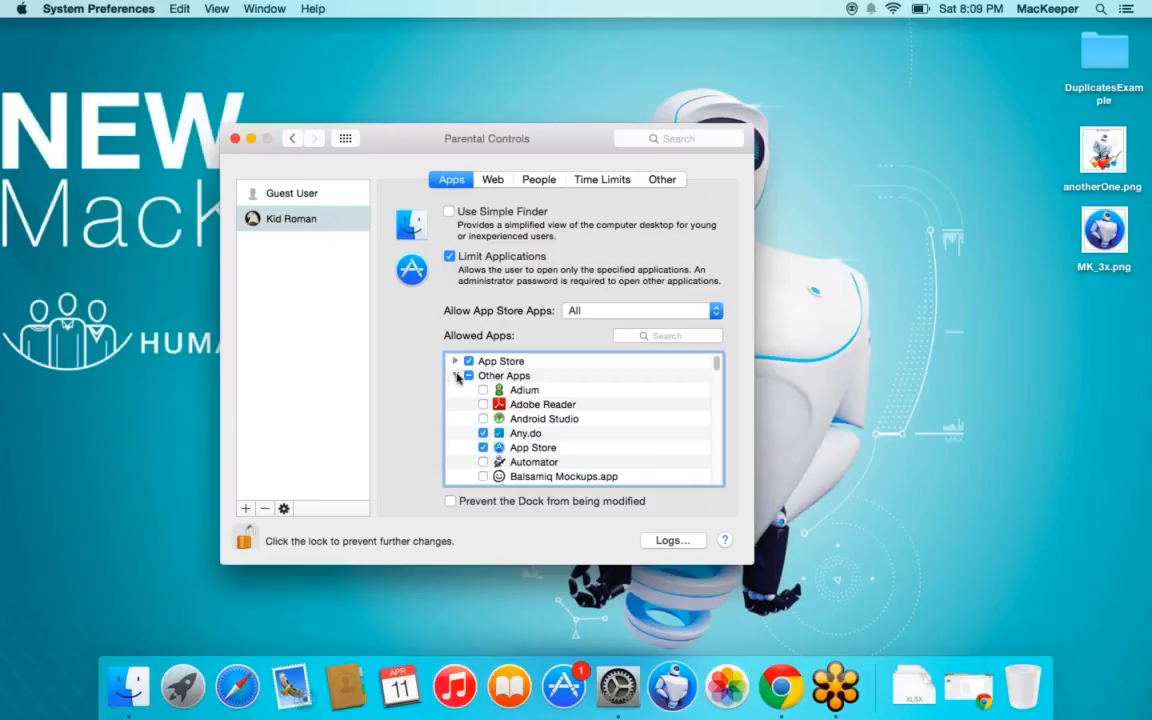
click(455, 375)
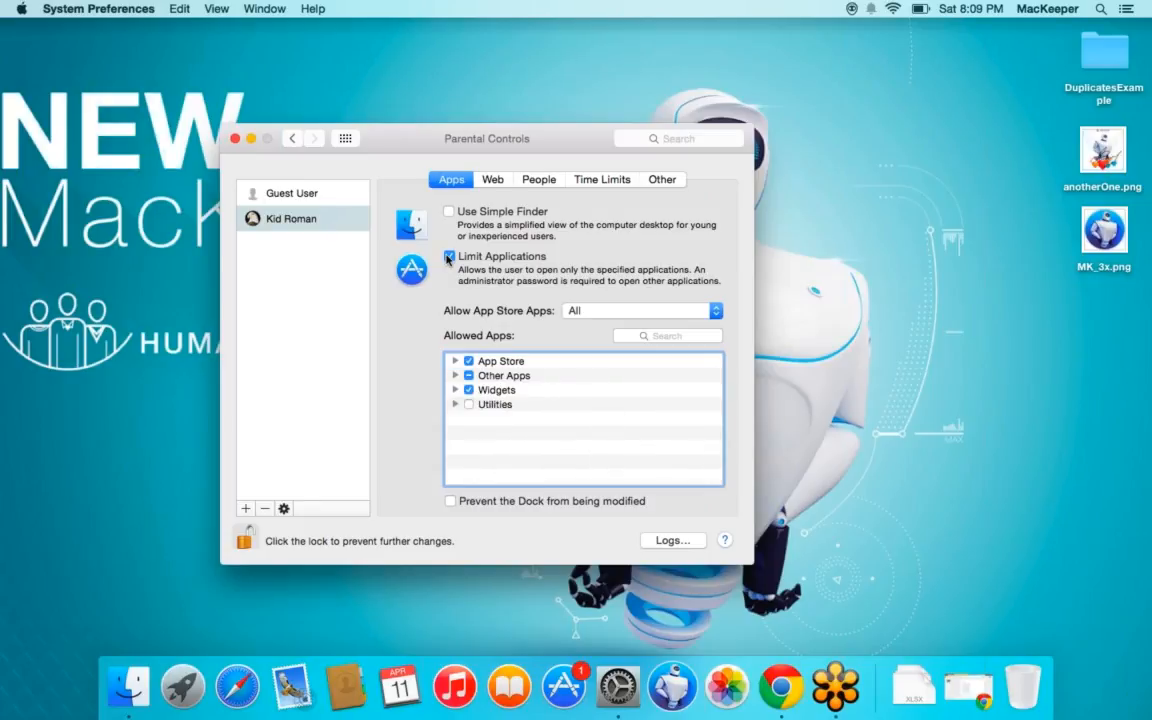
click(448, 258)
Examine the child's website restrictions and the options for adding an allowed site, without adding one
click(490, 179)
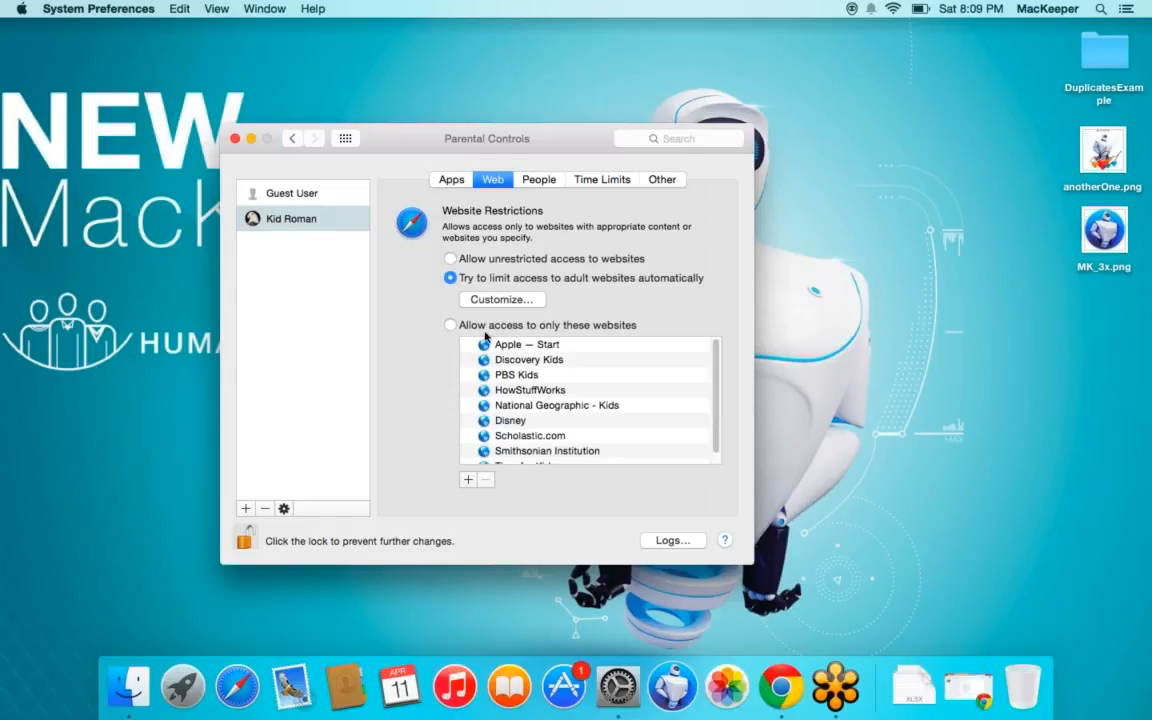
click(468, 479)
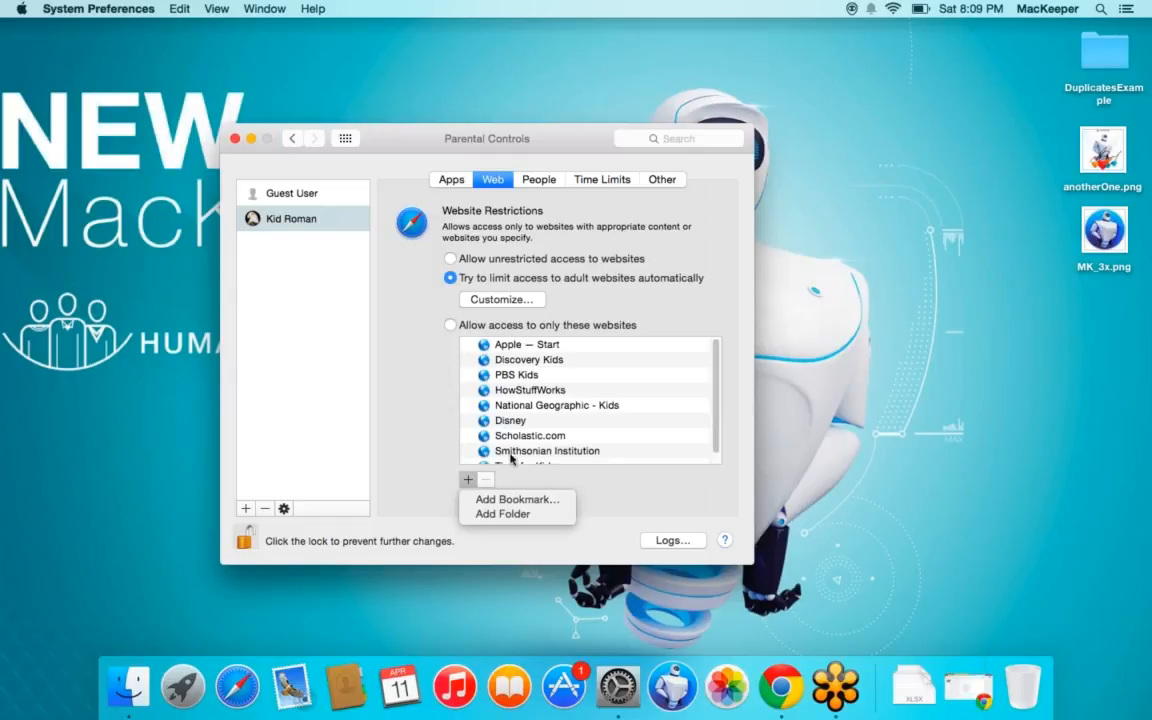
click(632, 497)
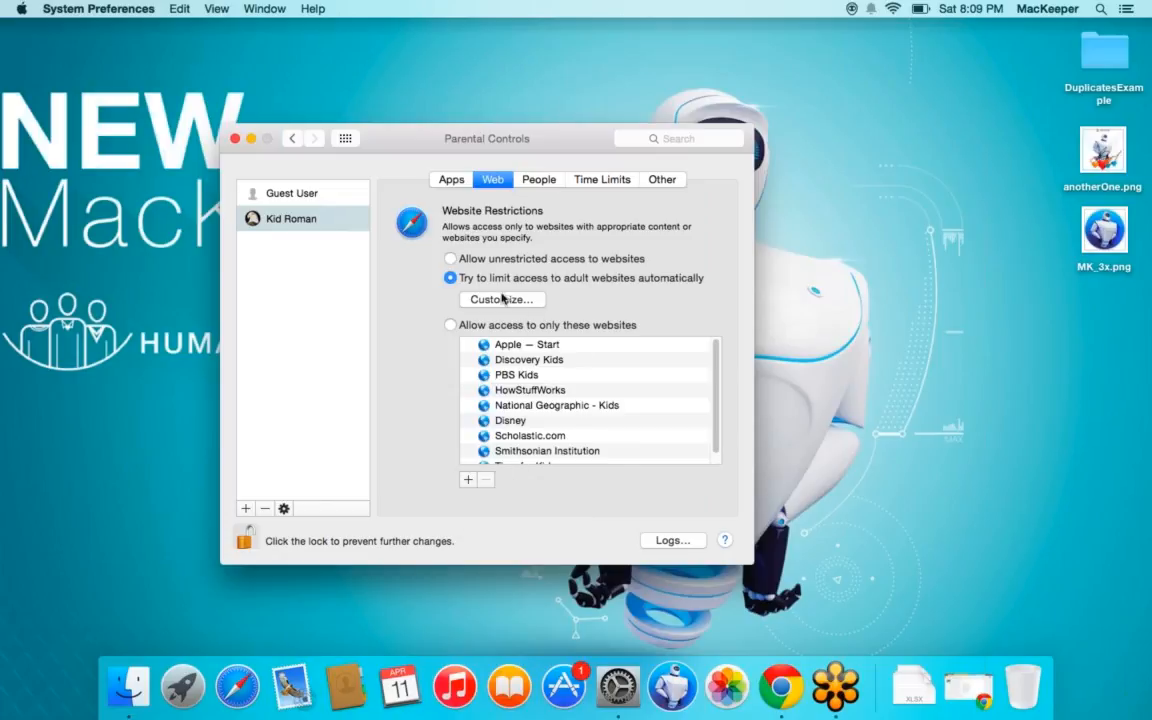
Turn on limiting Messages to allowed contacts for the child's account, and turn it off again
click(537, 180)
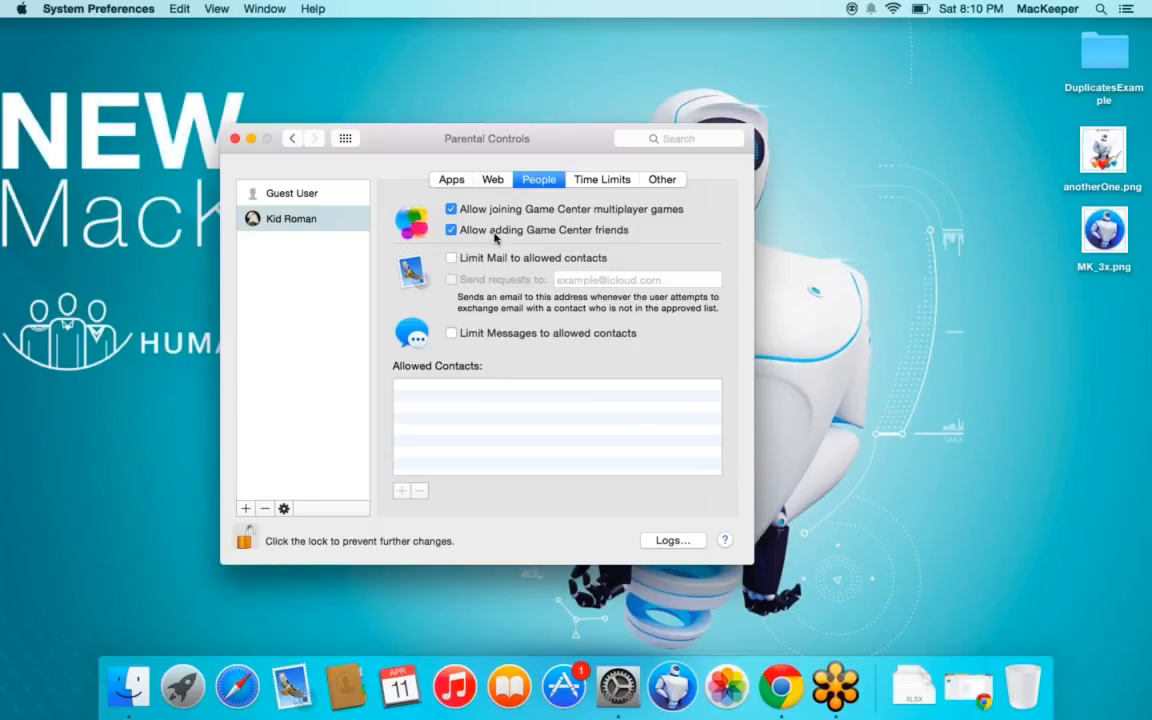
click(448, 334)
click(450, 334)
Look over the time limits for the child's account and return to the website restrictions
click(603, 181)
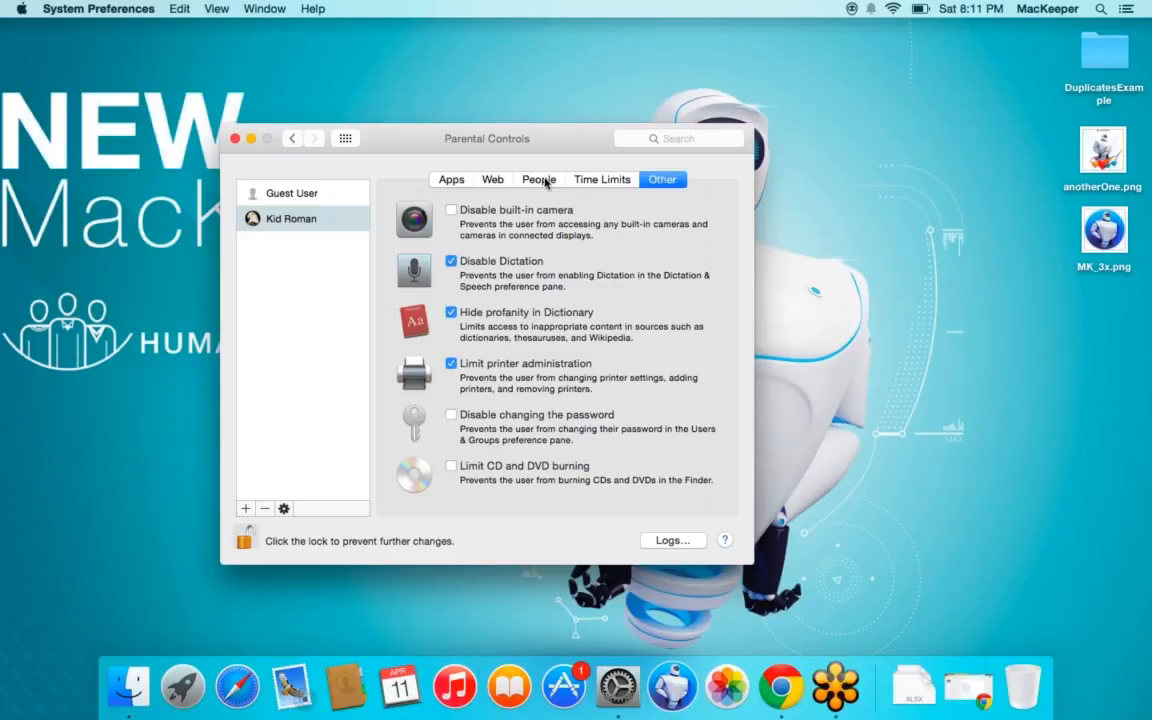
click(492, 179)
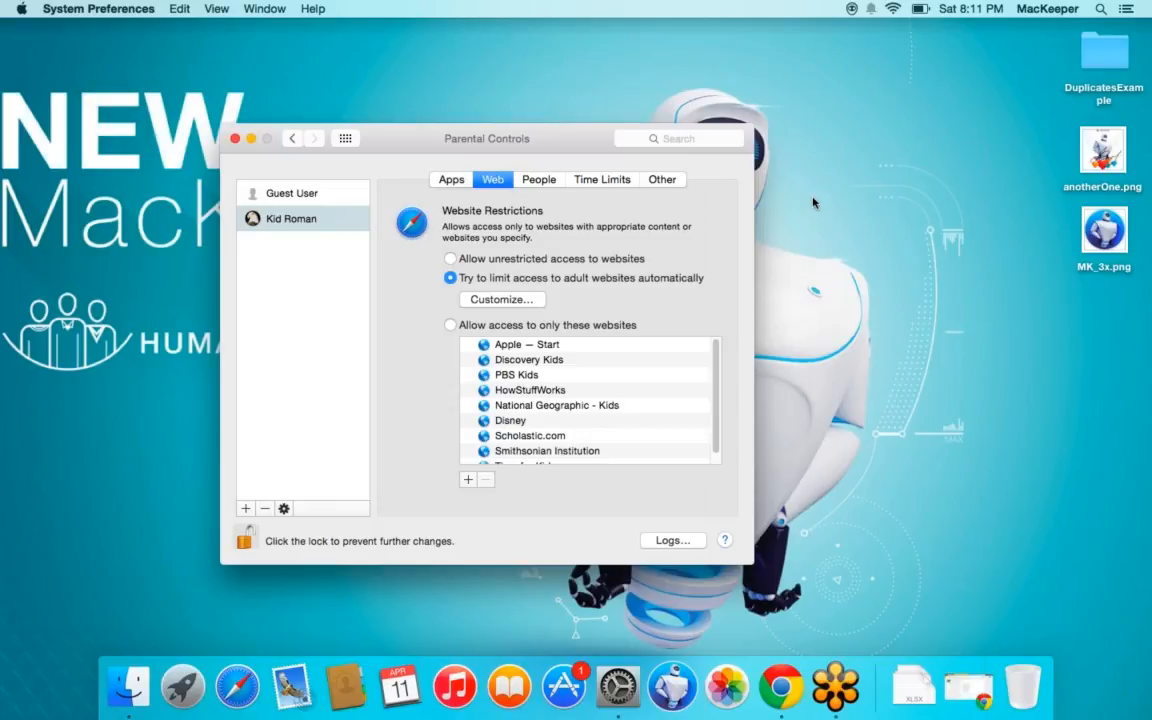
Check MacKeeper's Internet Security options and display the Applications folder in Finder
click(852, 10)
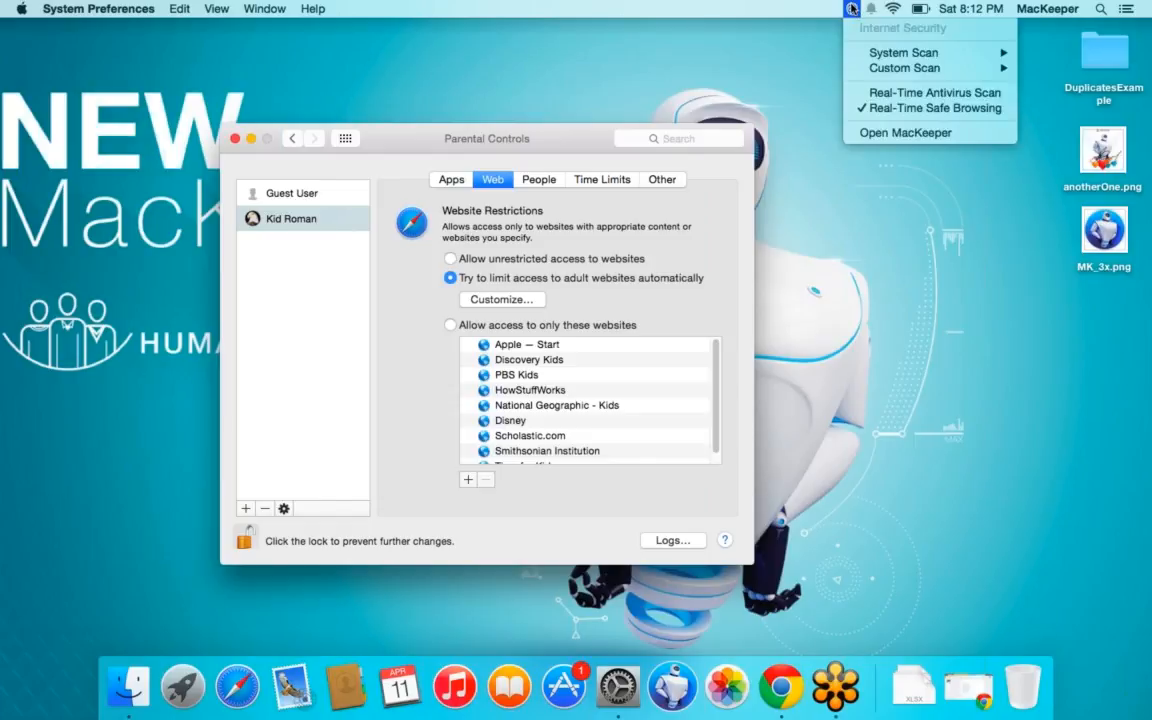
click(859, 135)
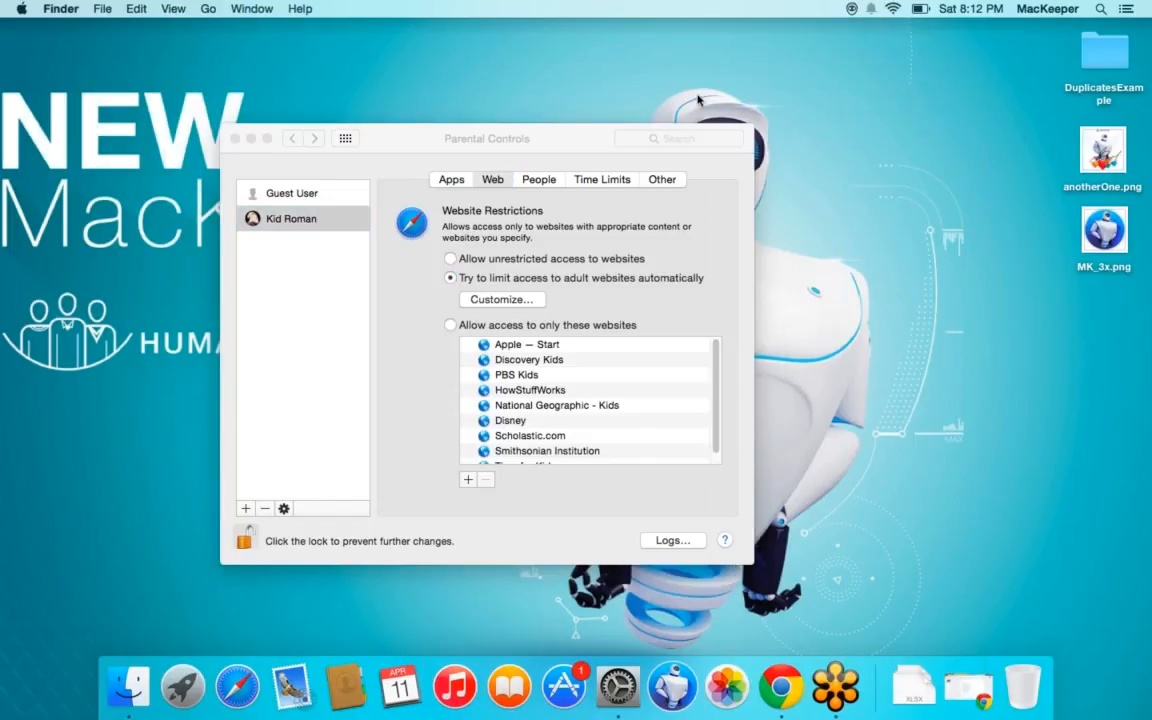
click(122, 690)
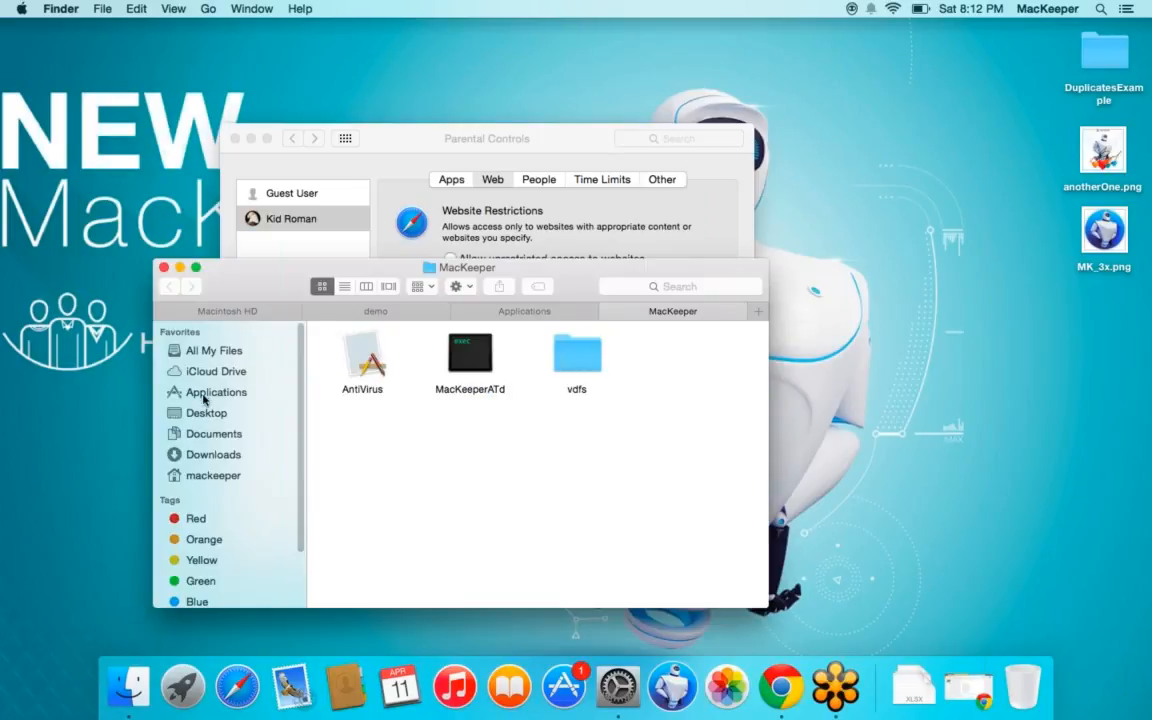
click(204, 395)
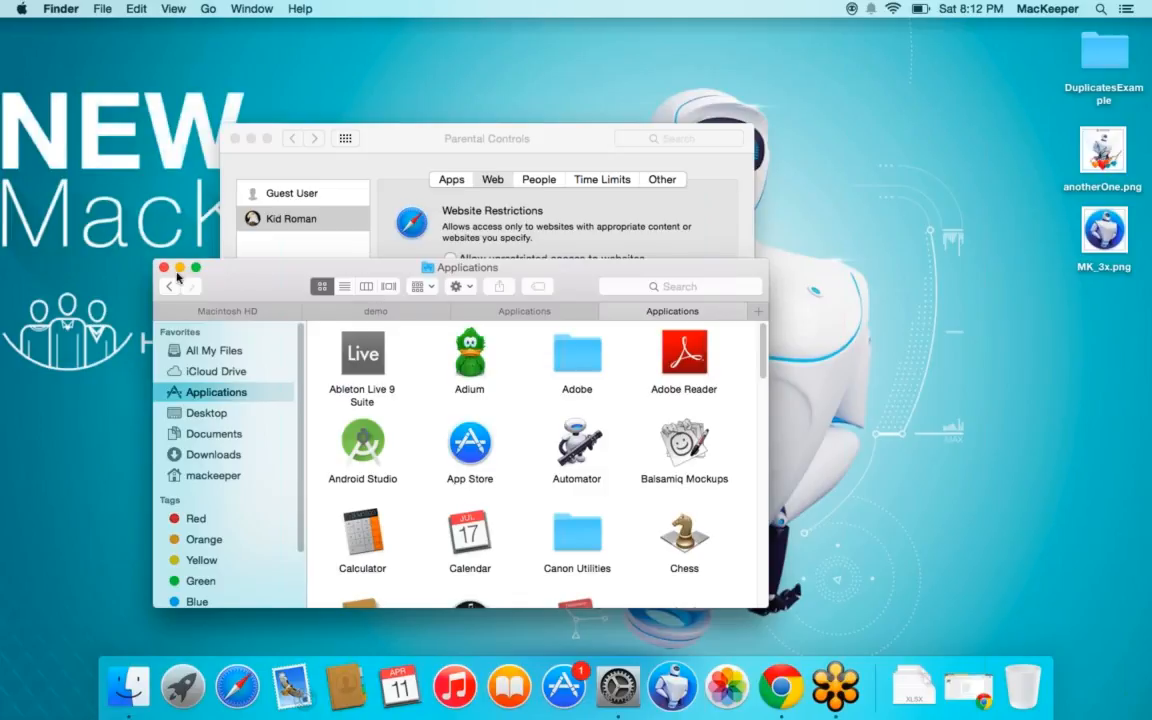
Close the Applications folder window and launch MacKeeper through a Spotlight search for "mackeeper"
click(164, 270)
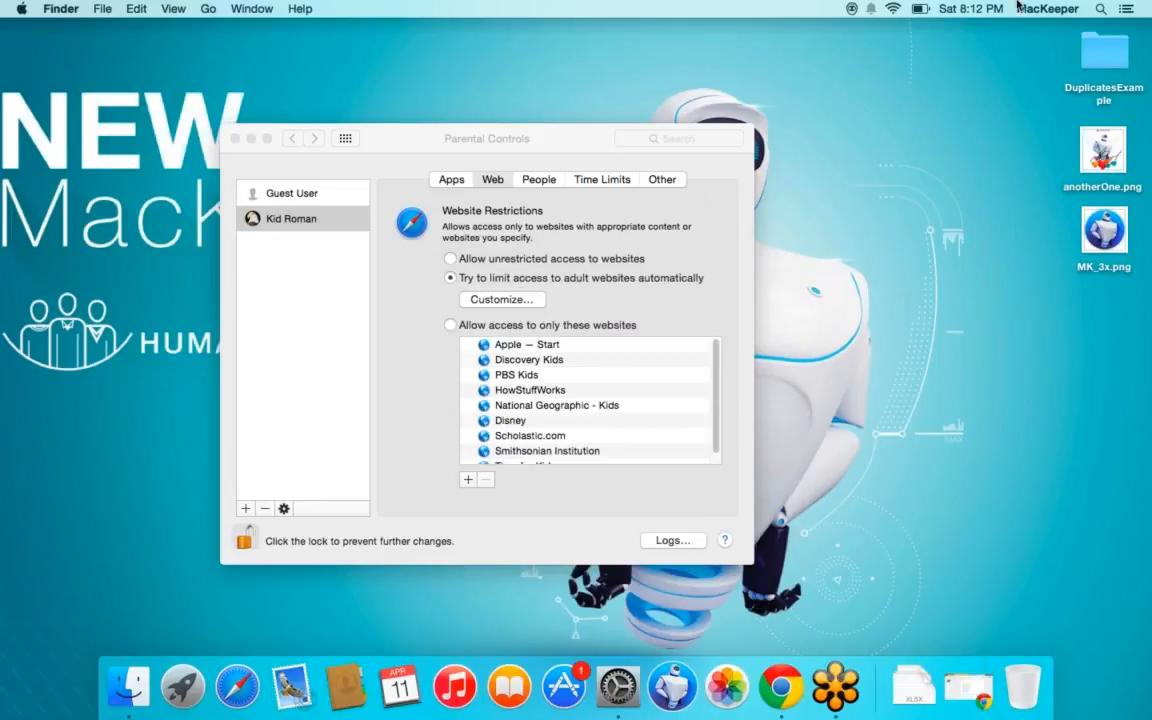
click(1101, 9)
text(a)
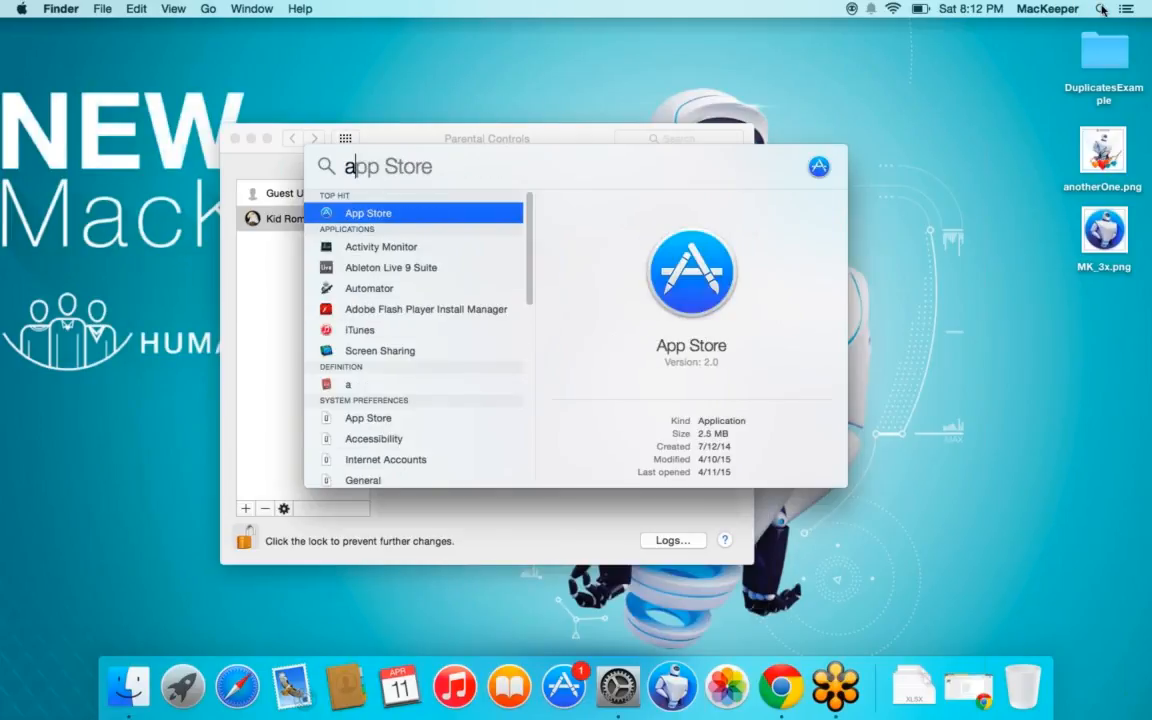
key(BackSpace)
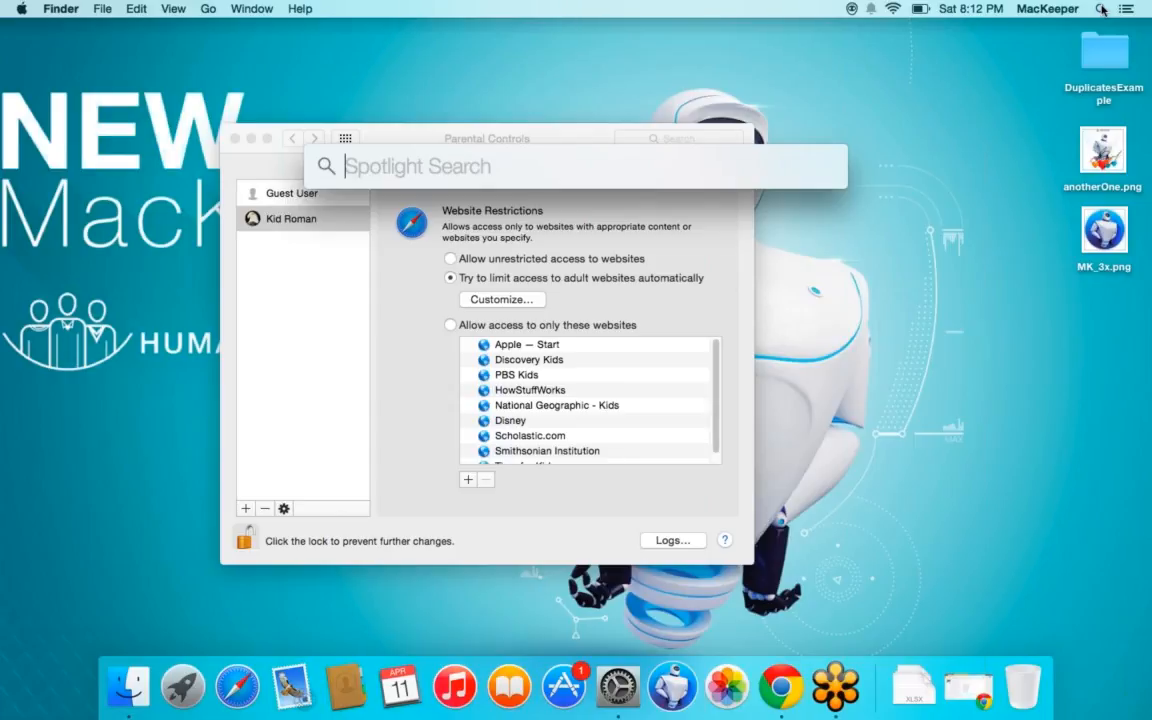
text(mackeeper)
key(Return)
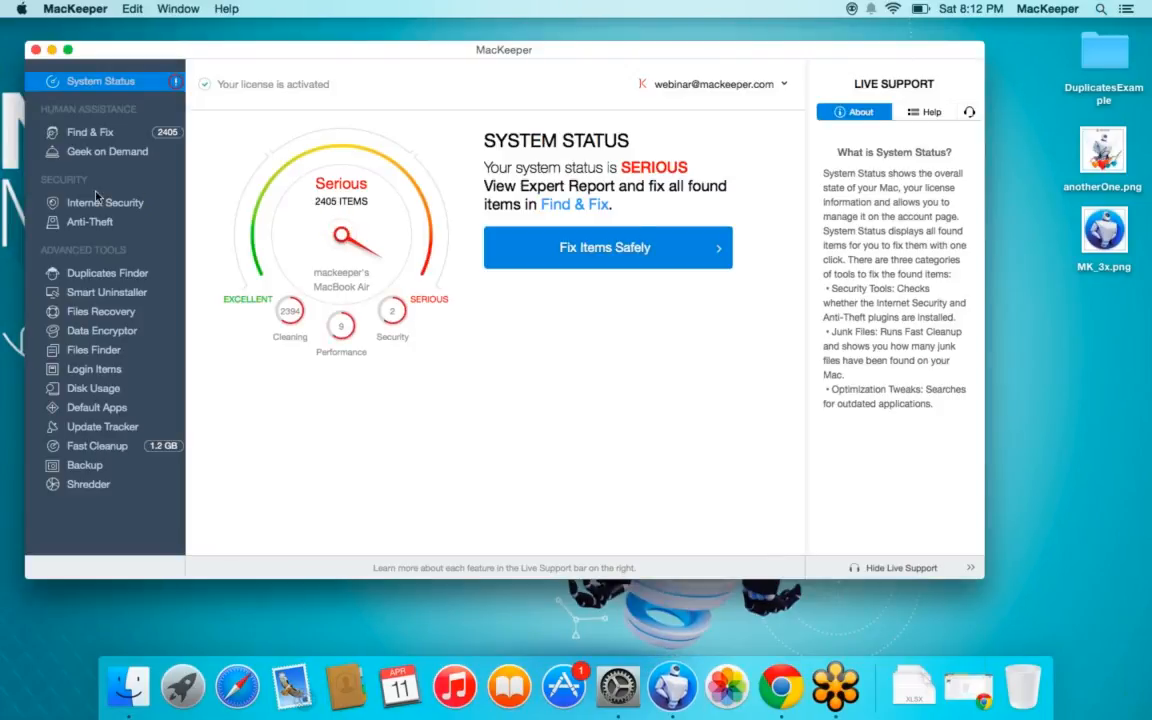
Examine Safe Browsing in MacKeeper's Internet Security and start a new host entry, abandoning it without an address
click(72, 196)
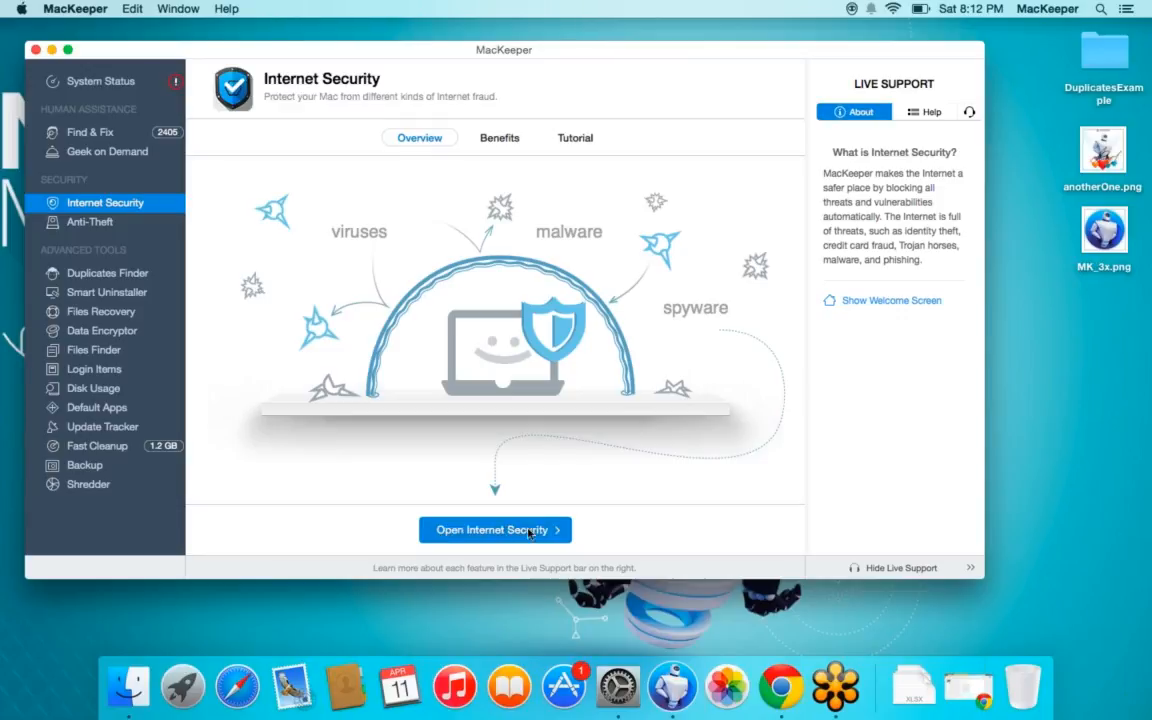
click(475, 533)
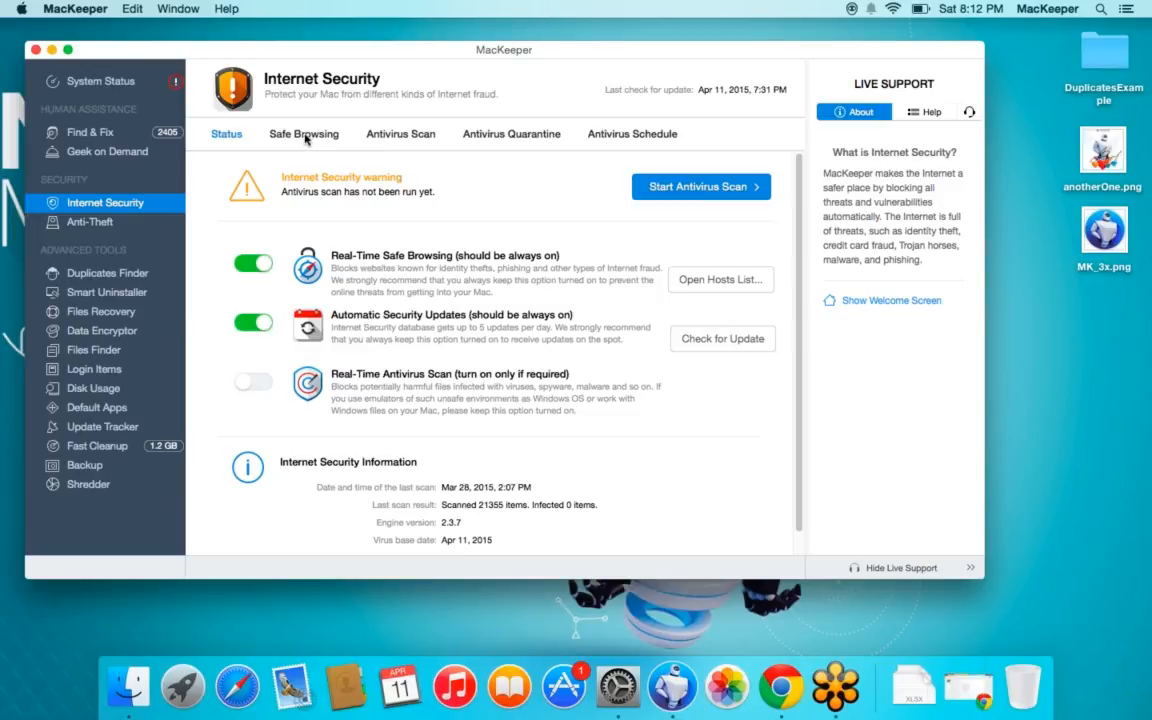
click(268, 132)
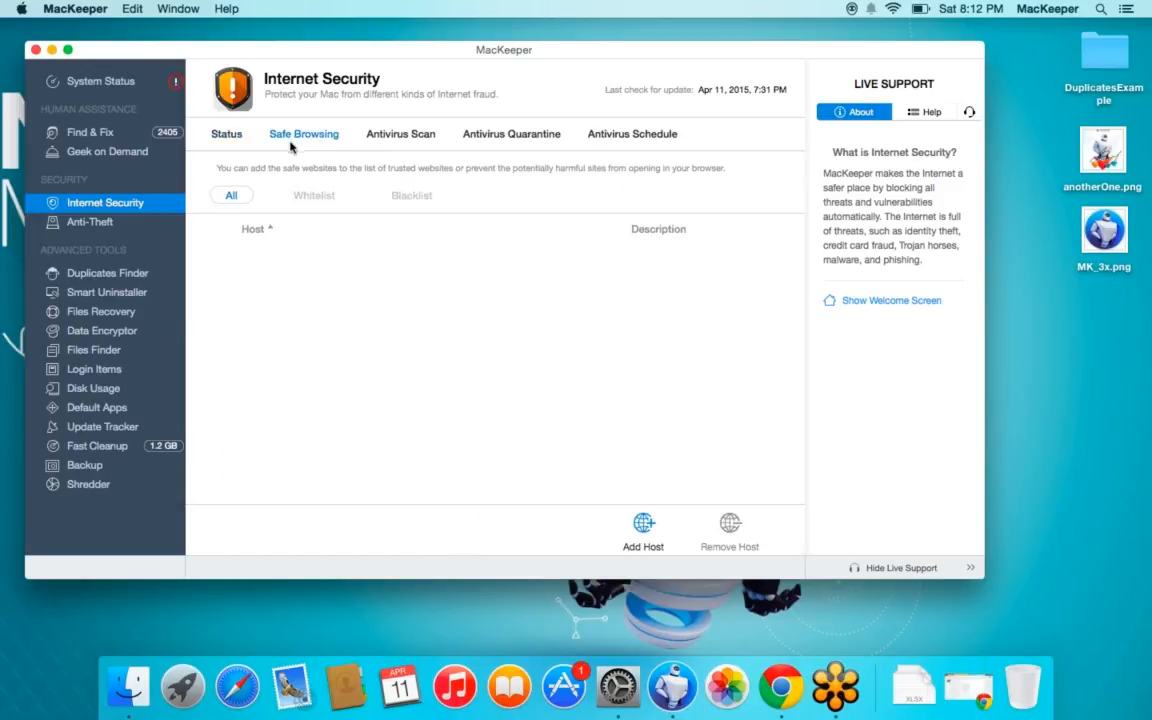
click(643, 523)
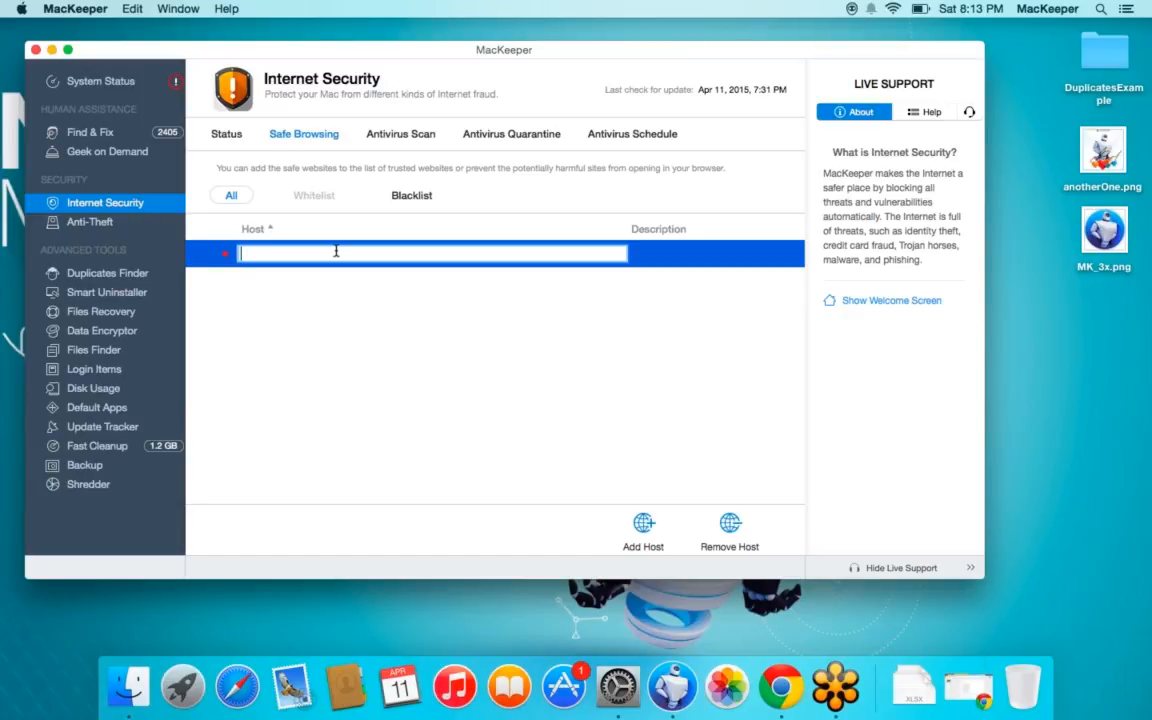
click(290, 292)
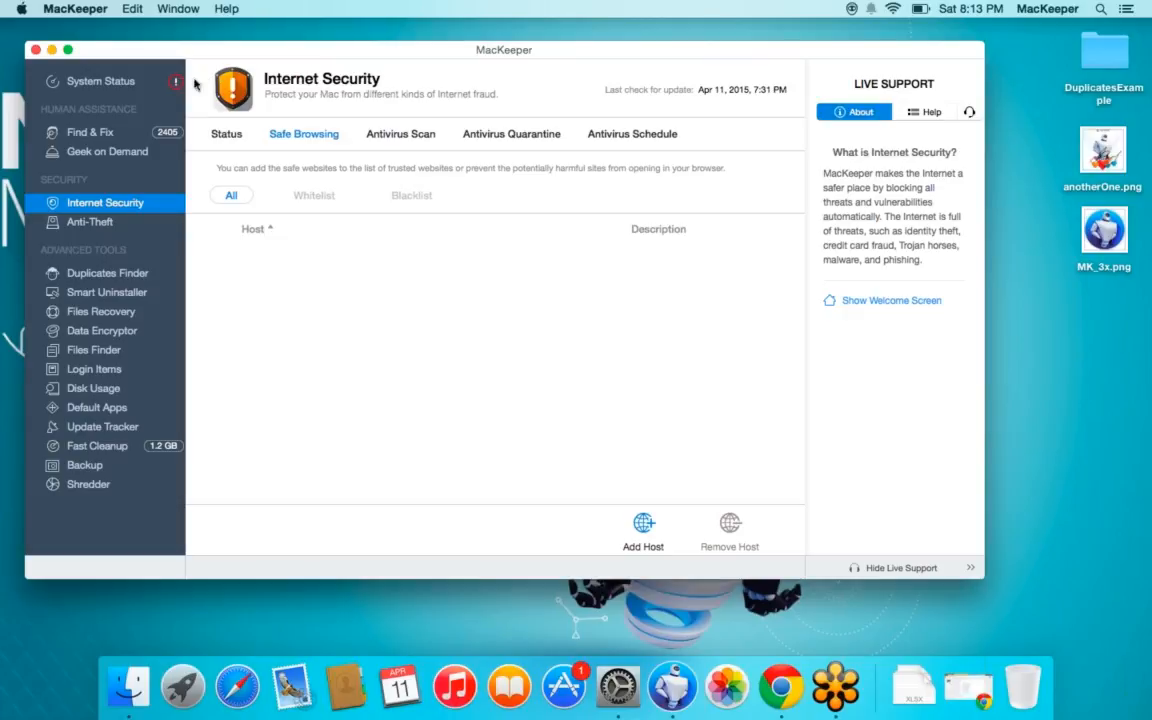
Return to MacKeeper's System Status, hide Live Support and show it again
click(113, 88)
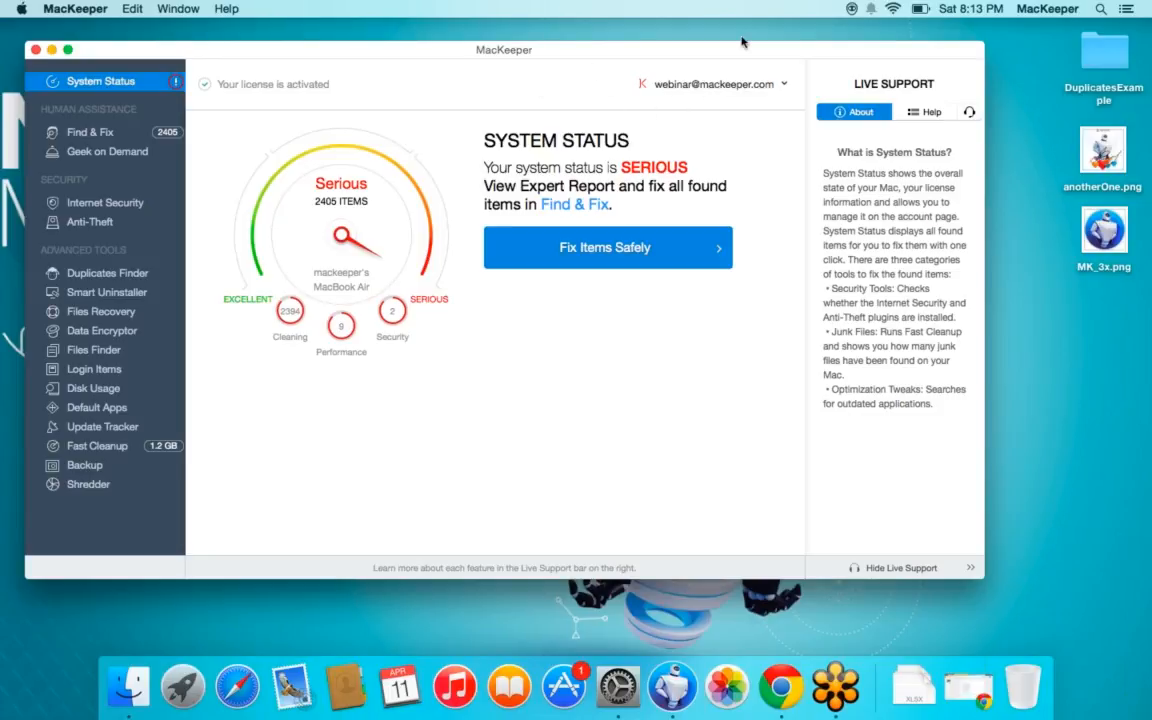
click(1098, 375)
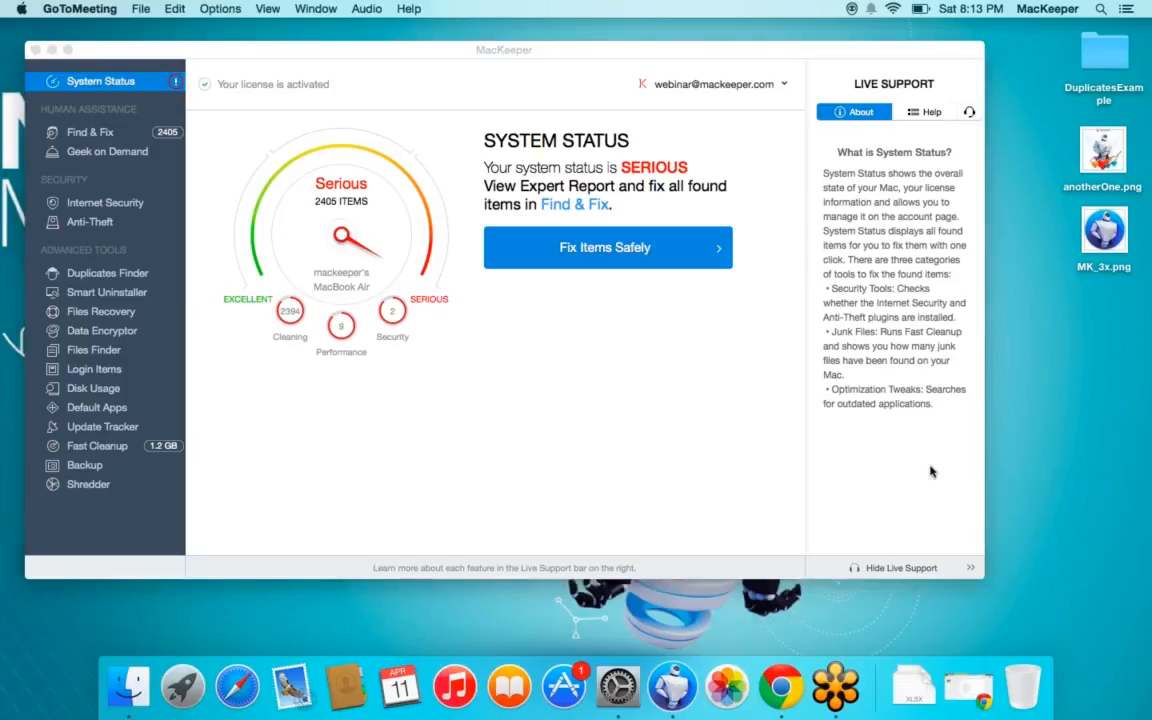
click(889, 572)
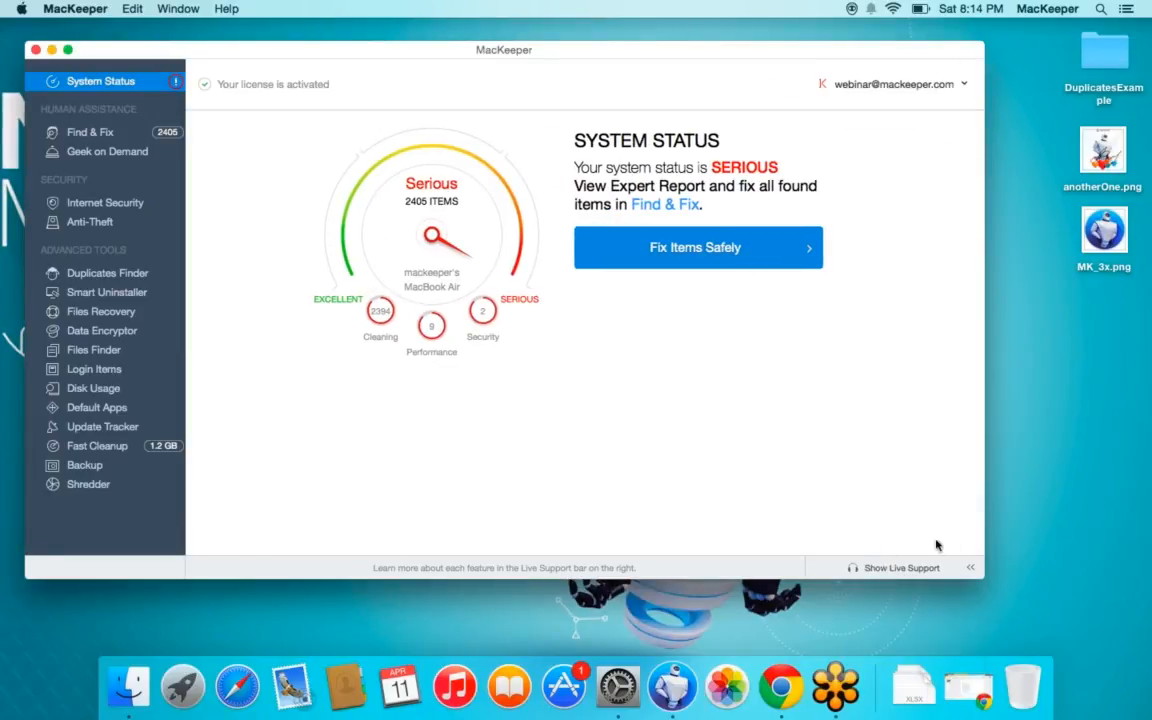
click(905, 569)
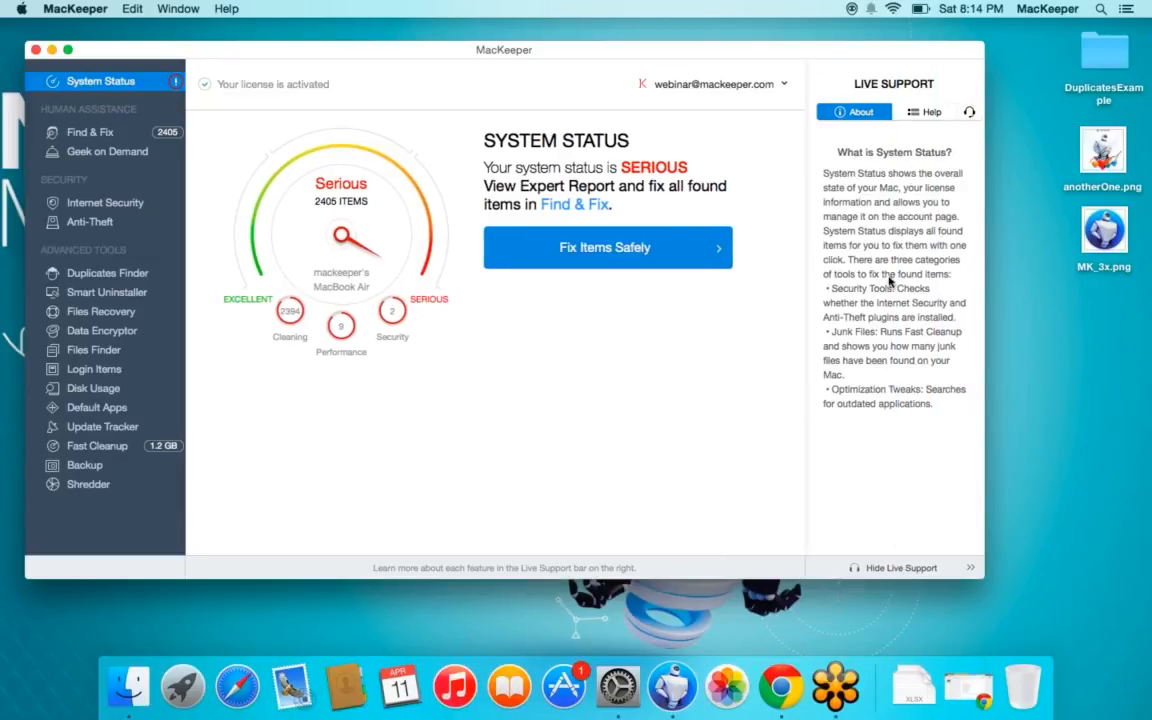
Look over the Live Support contact options, checking the UK, Australia, Skype and USA details
click(969, 113)
scroll(875, 260, down, 2)
scroll(882, 285, down, 2)
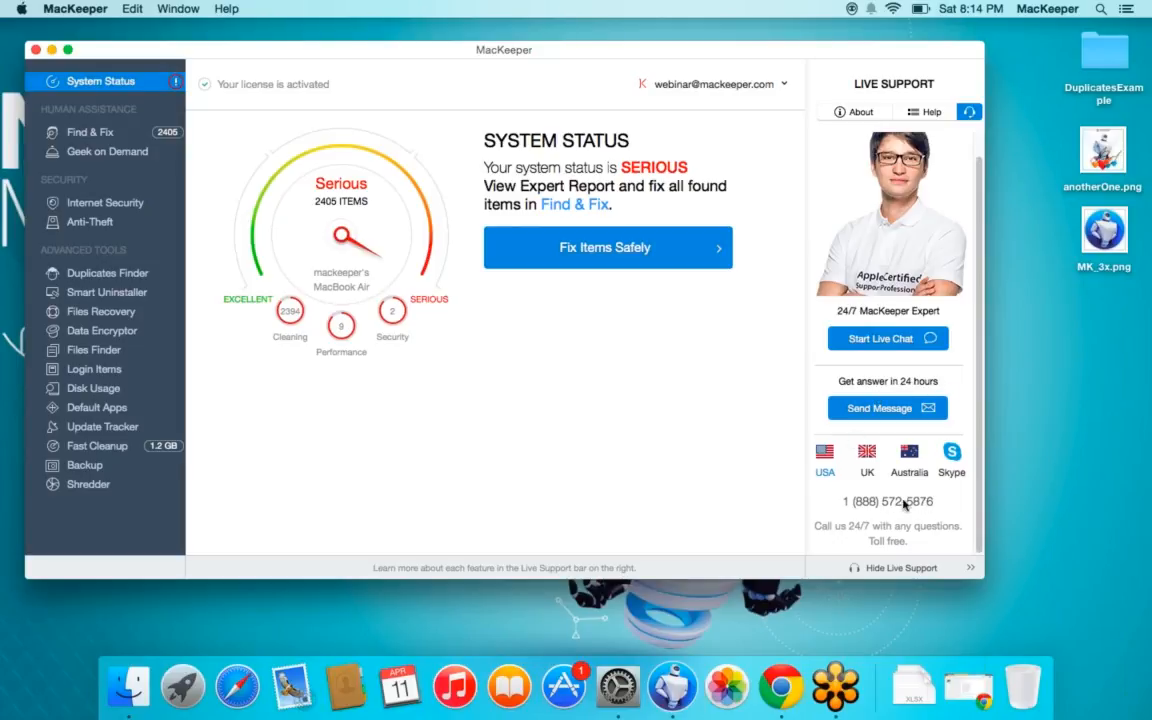
click(868, 466)
click(909, 462)
click(952, 455)
click(824, 458)
Revisit Internet Security, minimize MacKeeper and bring up the Trackpad's Point & Click settings in System Preferences
click(91, 206)
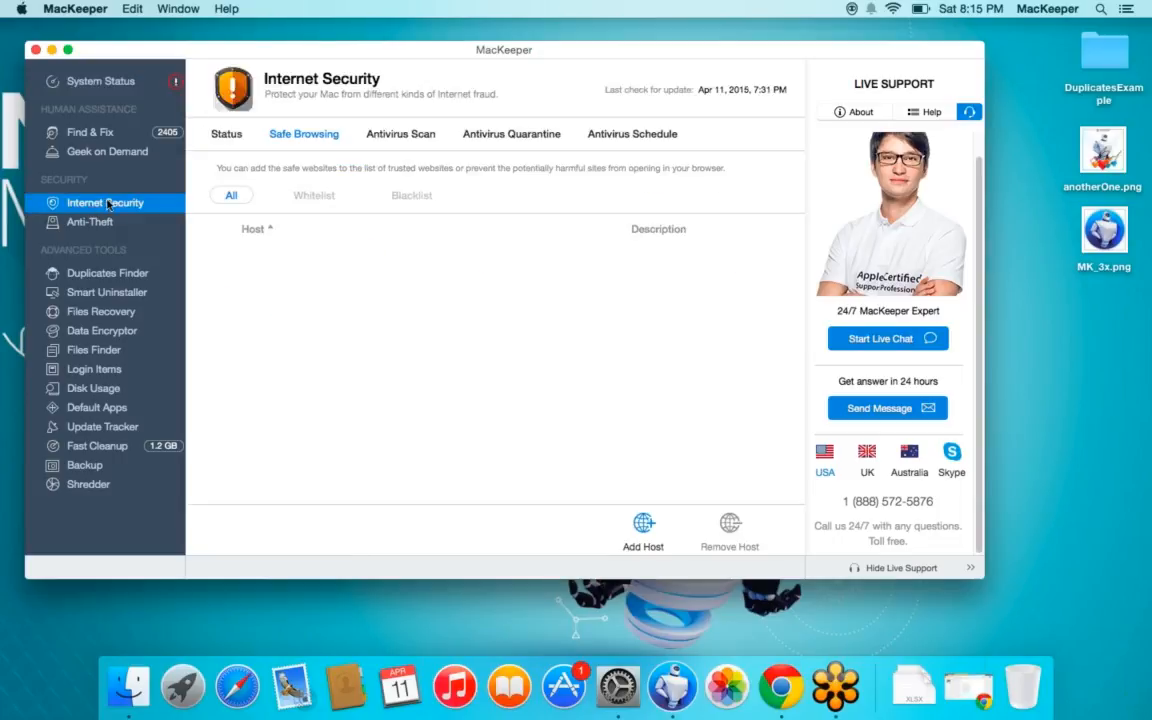
click(51, 50)
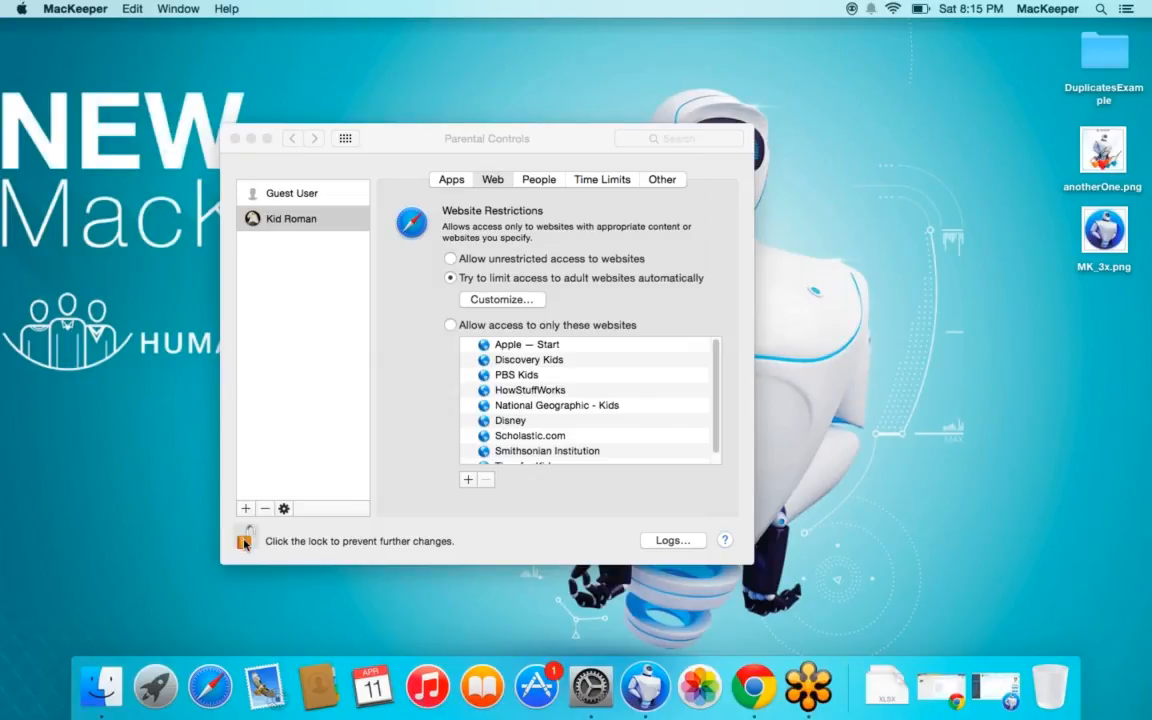
click(345, 138)
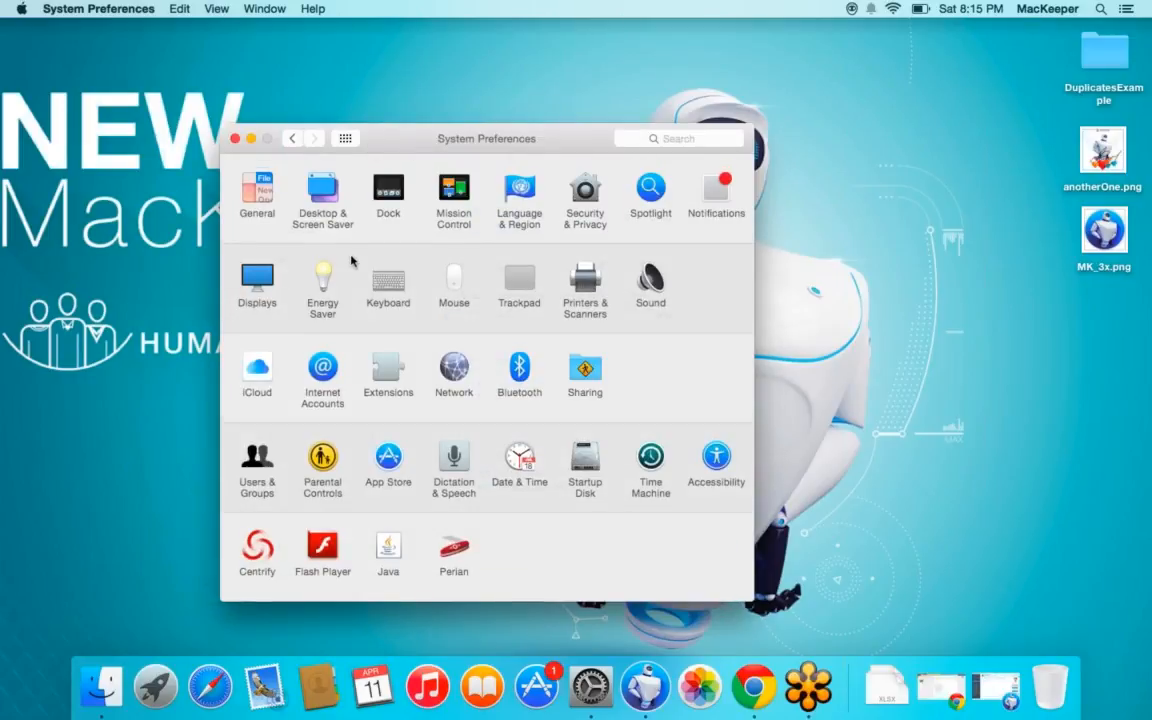
click(521, 279)
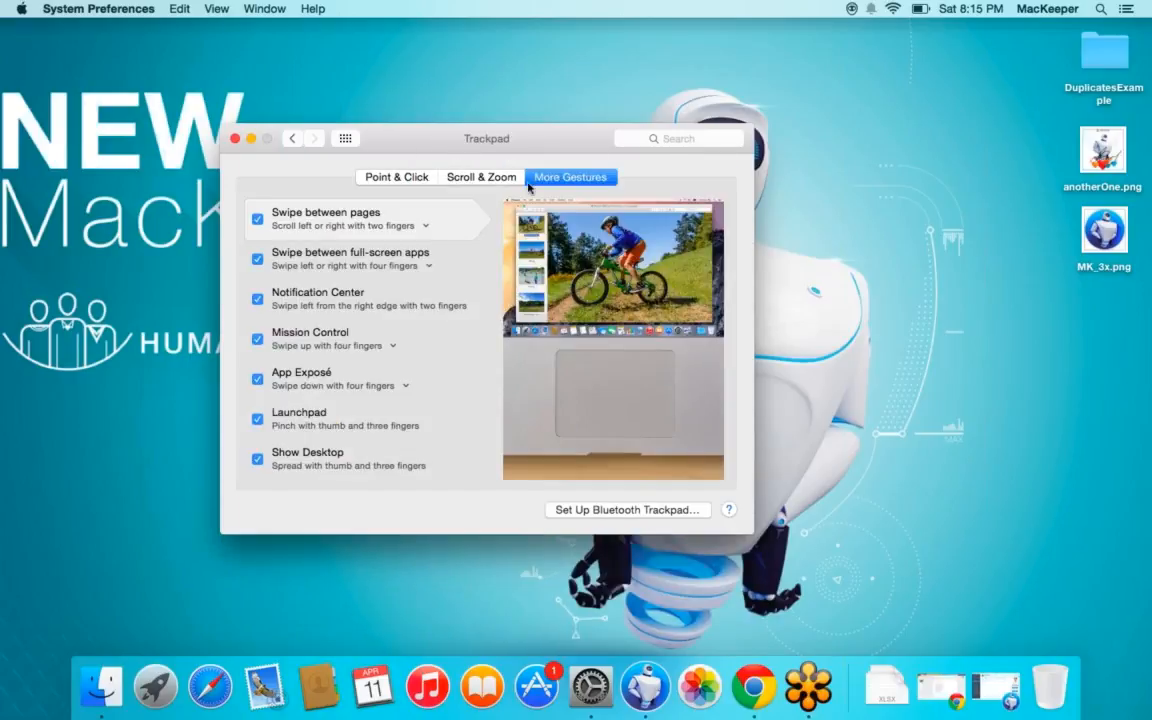
click(391, 179)
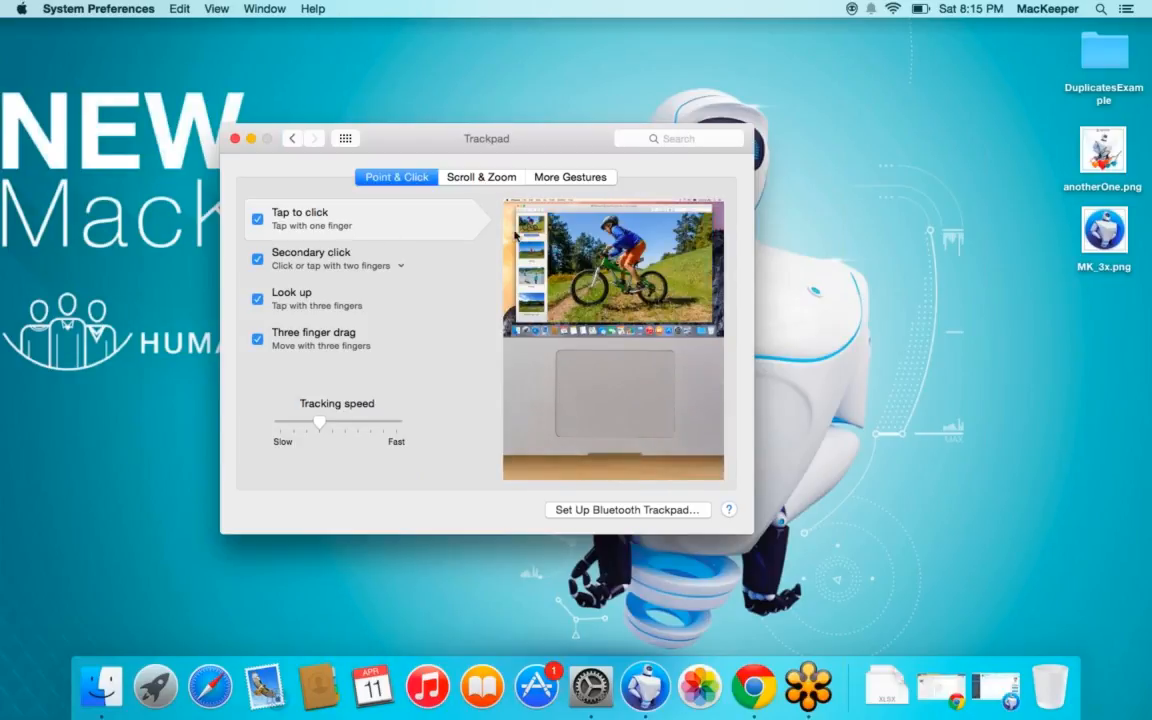
Review the Trackpad's Scroll & Zoom, More Gestures and Point & Click options, and close System Preferences
click(840, 227)
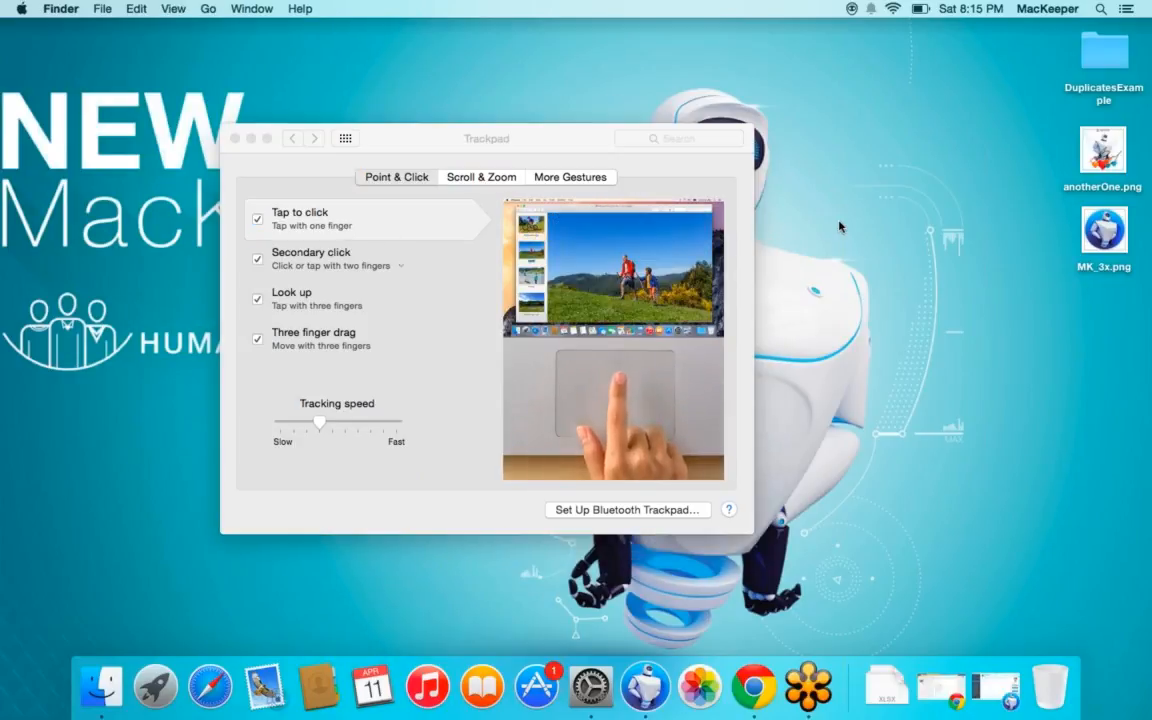
click(579, 141)
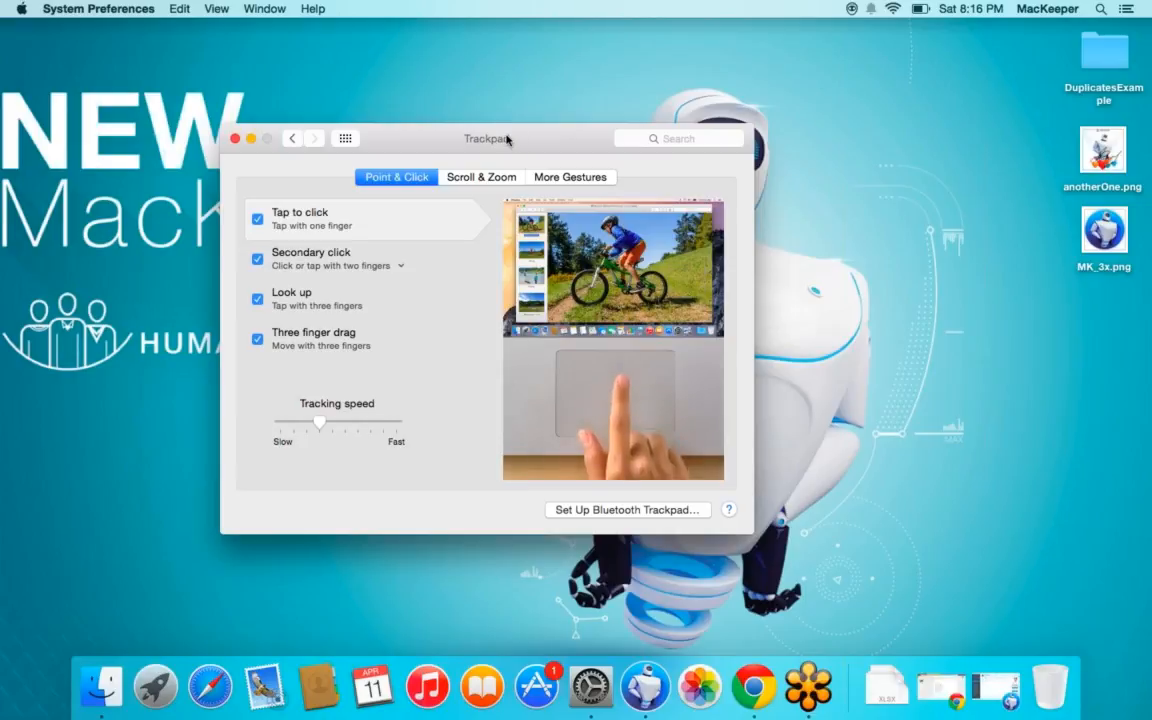
drag(507, 139, 558, 137)
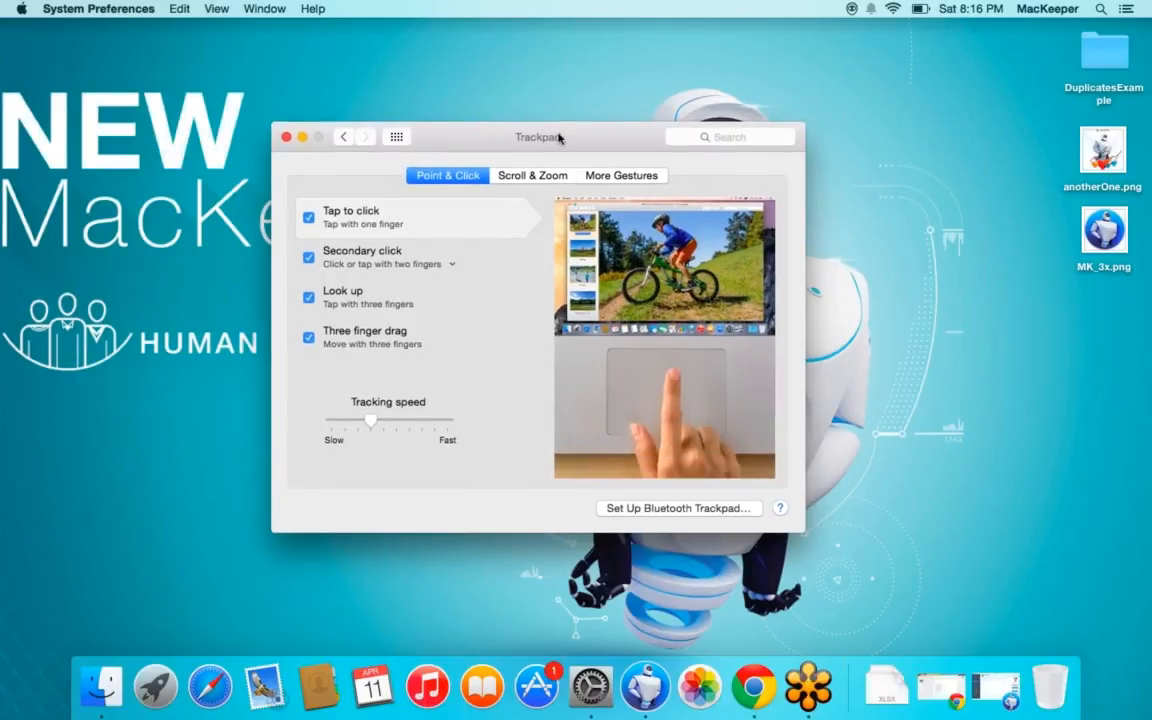
click(521, 176)
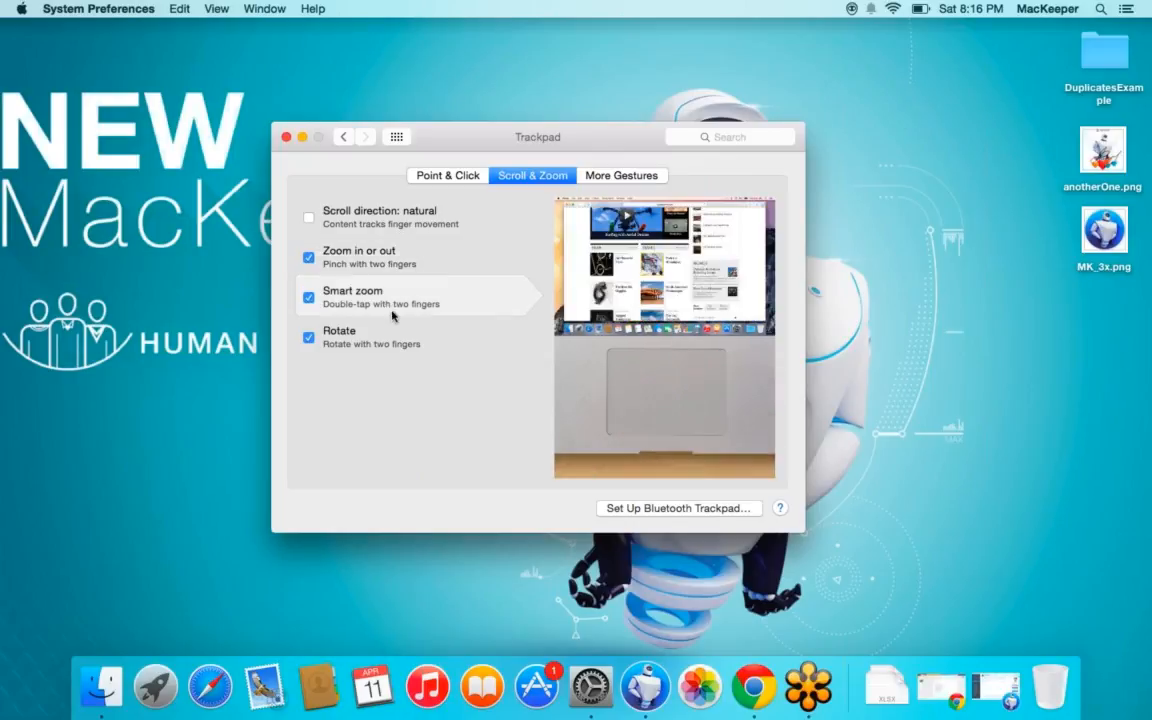
click(605, 177)
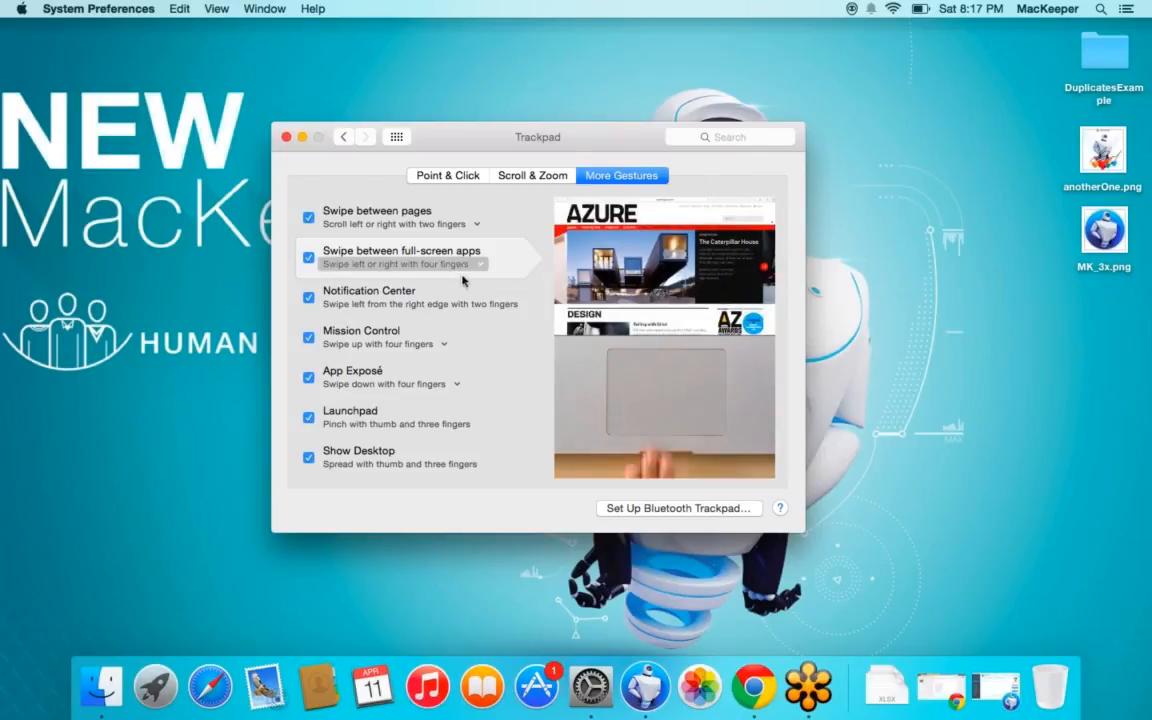
mouse_move(459, 295)
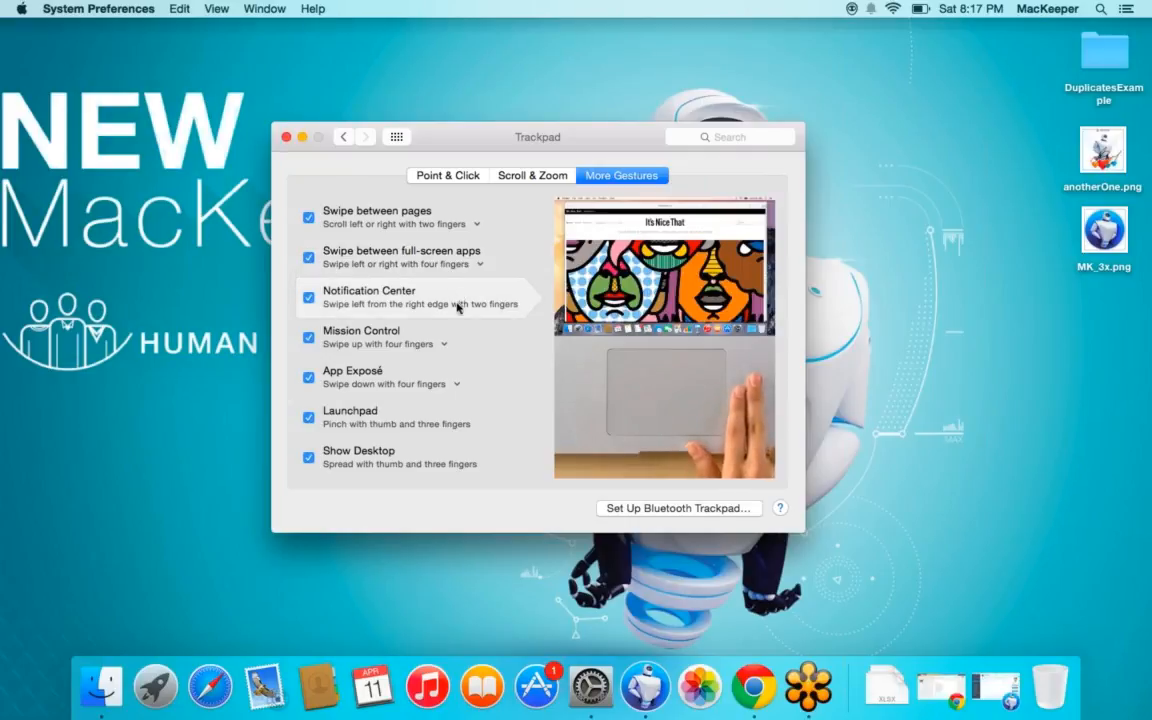
mouse_move(427, 366)
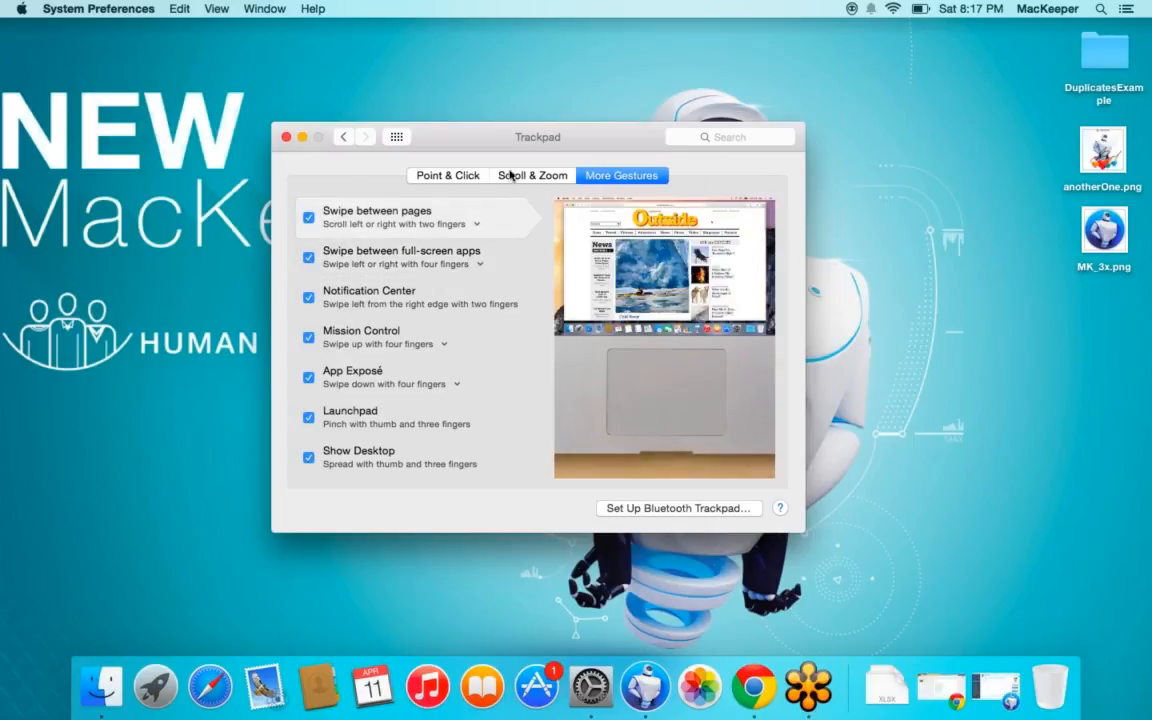
click(455, 175)
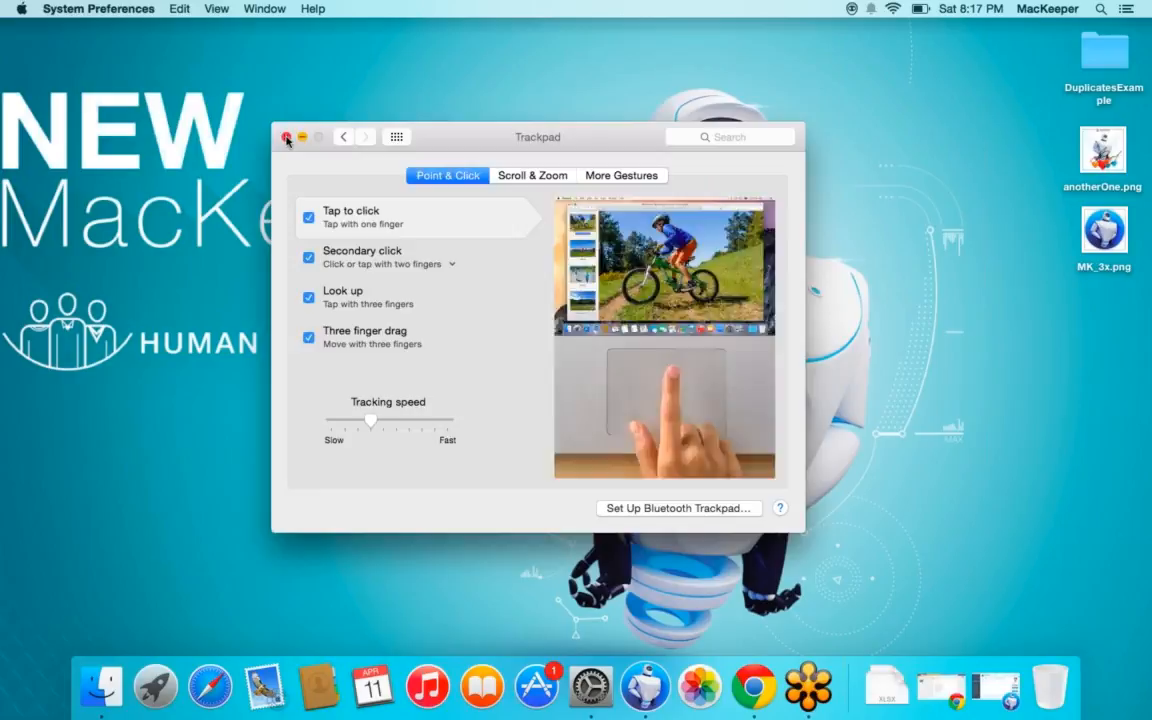
click(285, 137)
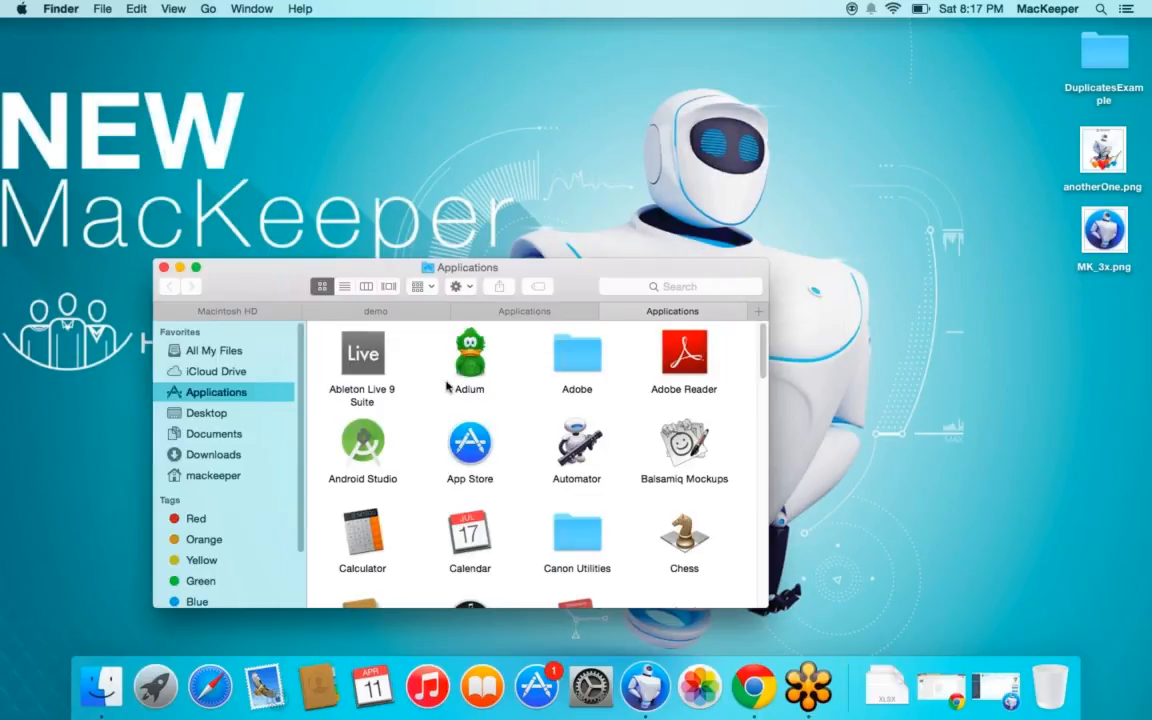
Examine the info of the Adobe folder in Applications, including its Sharing & Permissions, and close the info window
click(569, 362)
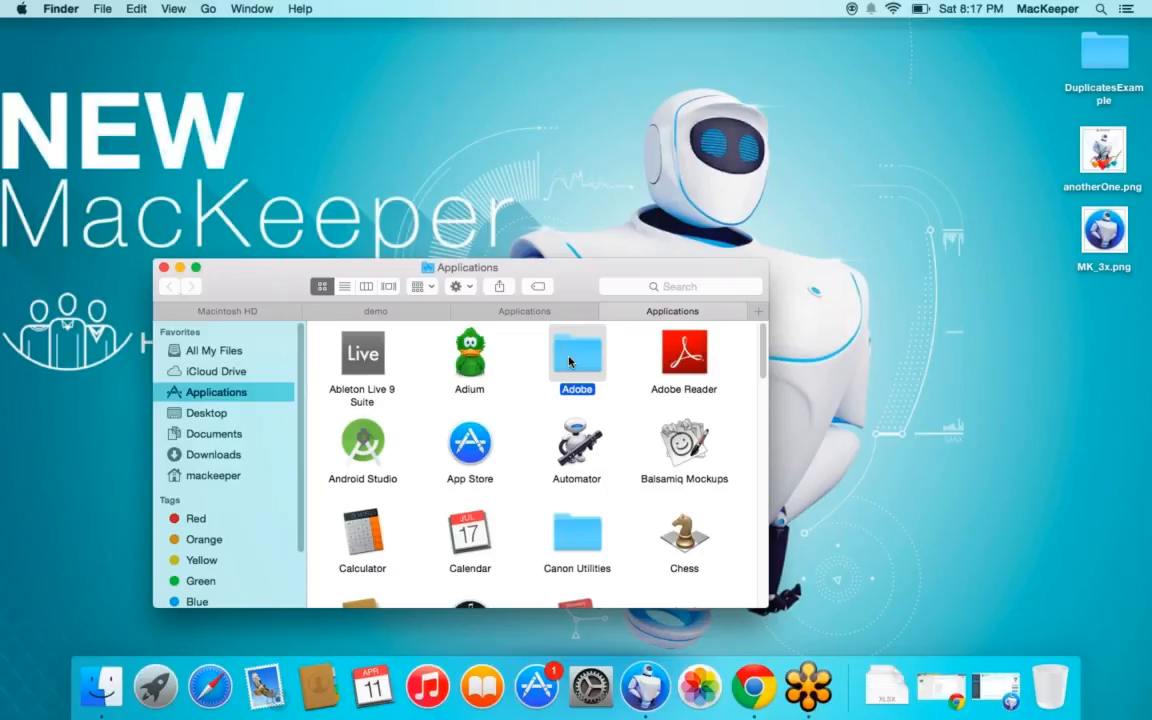
right_click(570, 341)
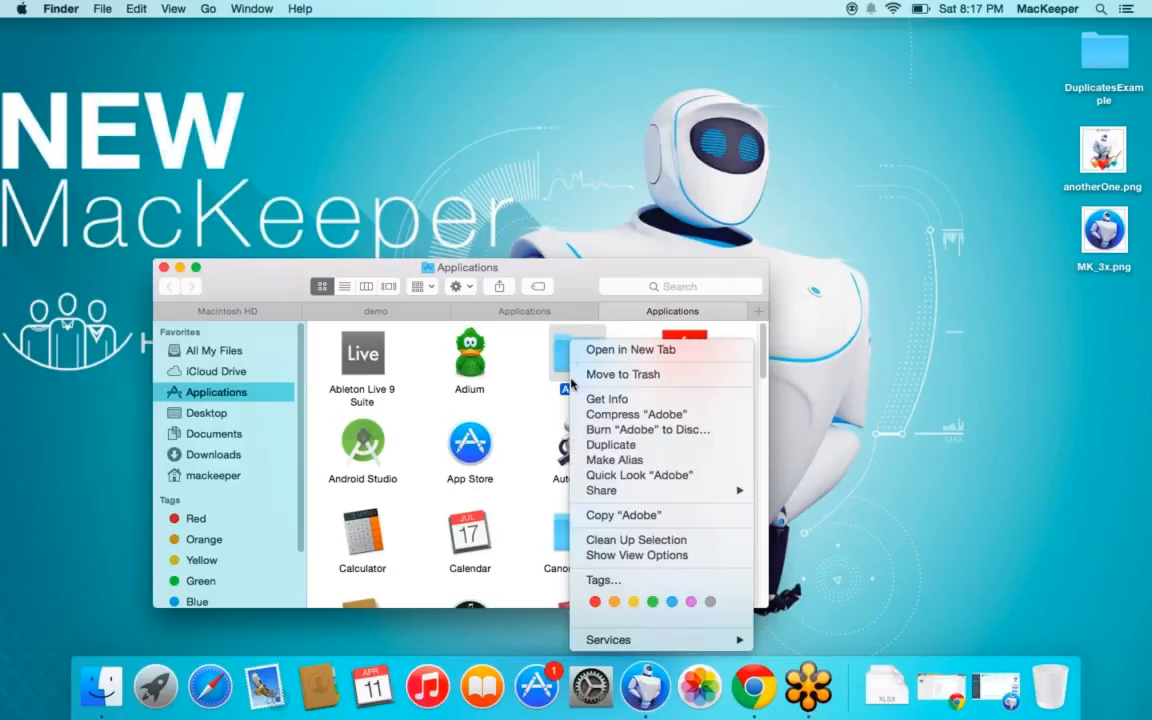
click(606, 399)
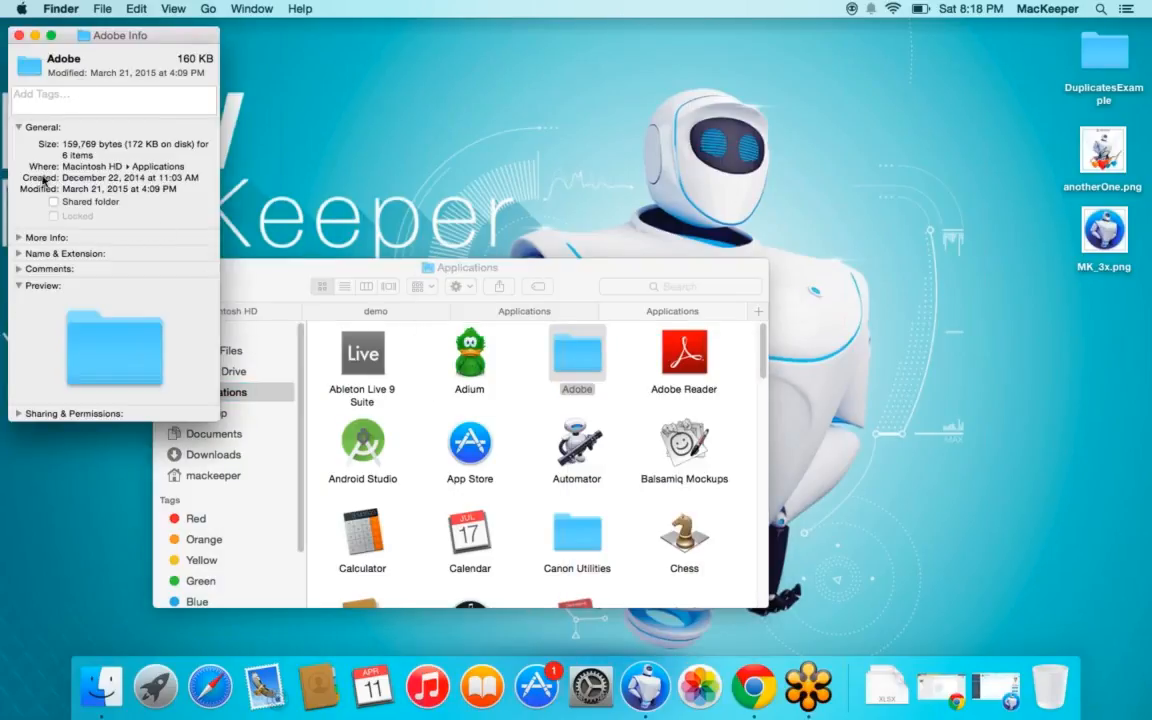
click(18, 413)
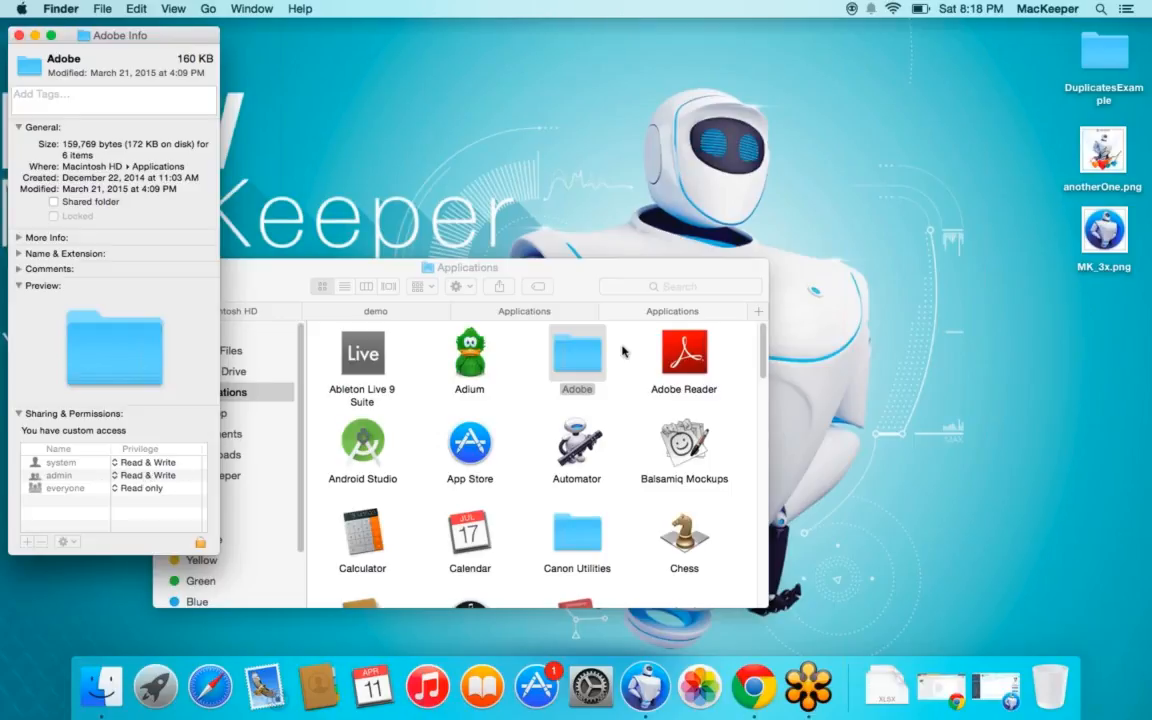
click(533, 330)
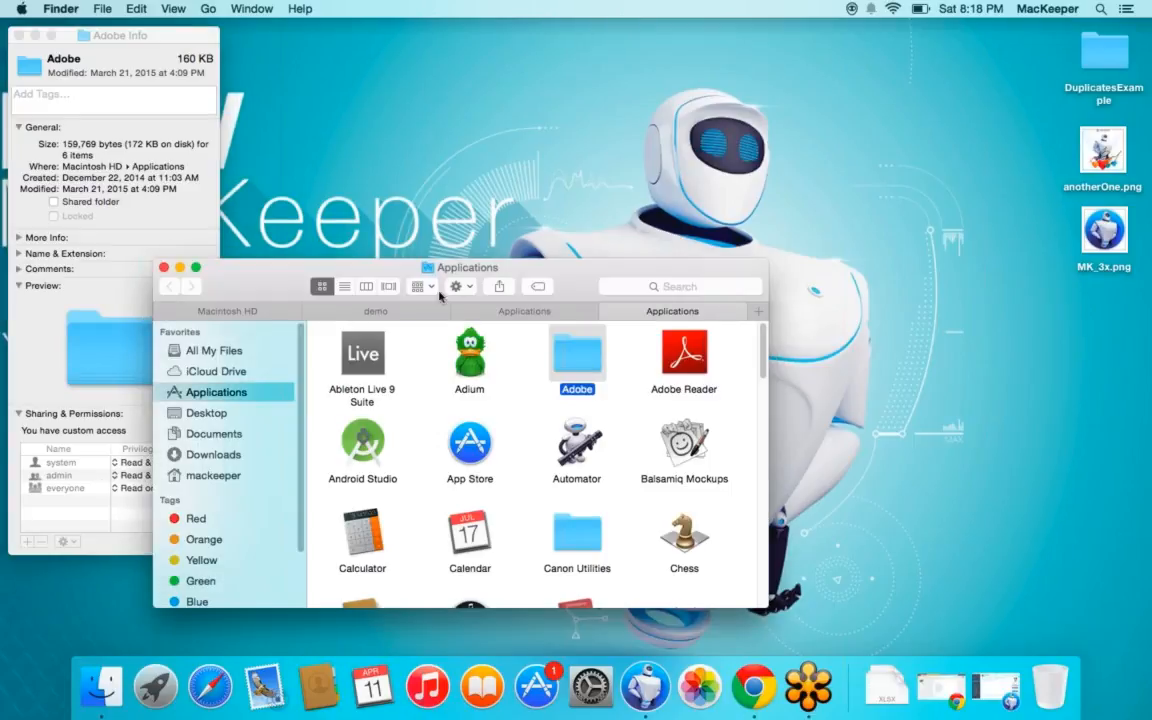
click(90, 60)
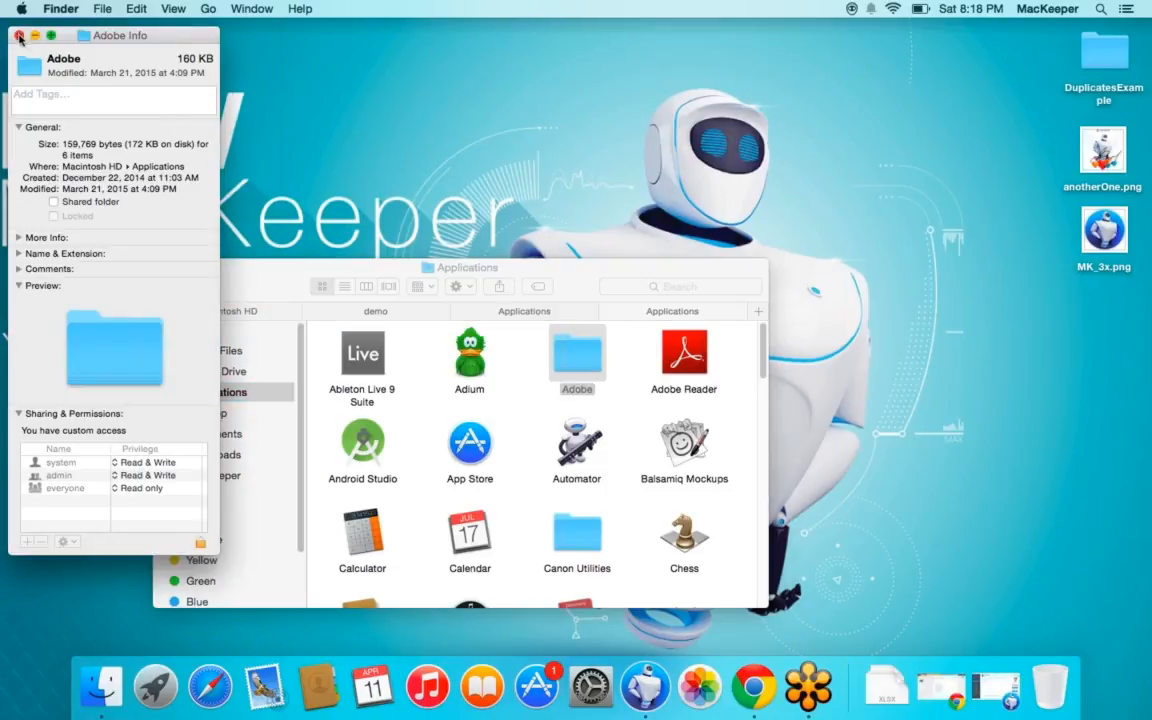
click(18, 36)
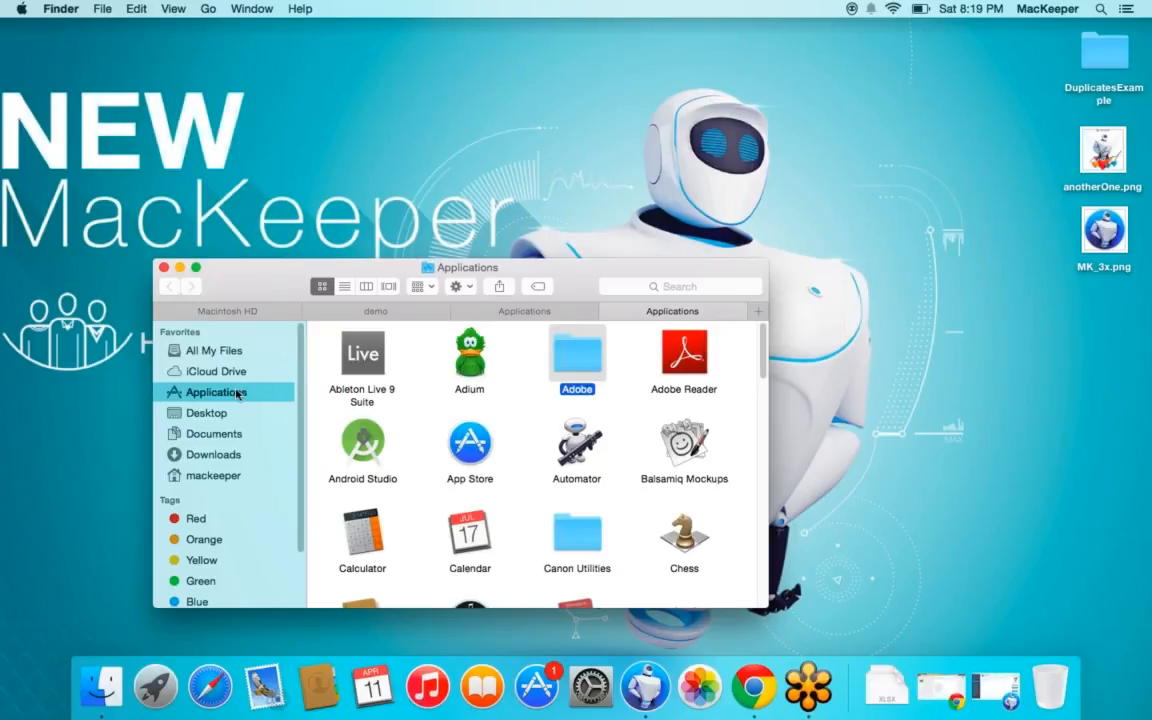
Find Disk Utility in the Utilities folder within Applications and launch it
scroll(397, 393, down, 10)
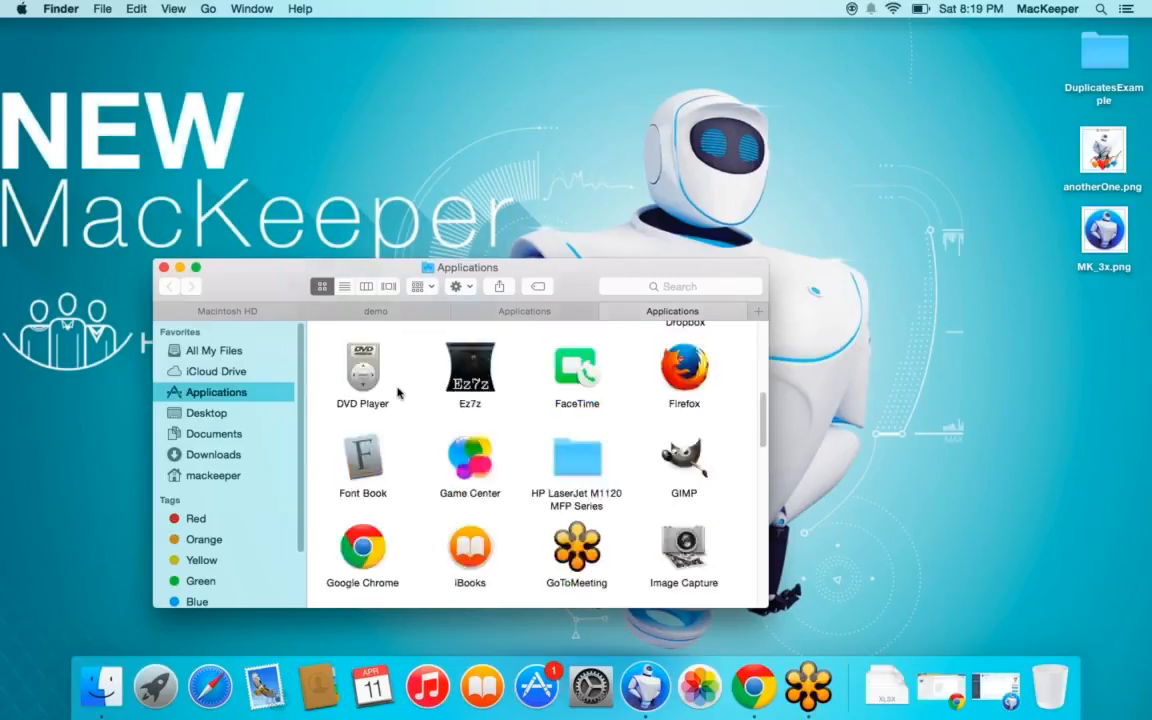
scroll(398, 392, down, 5)
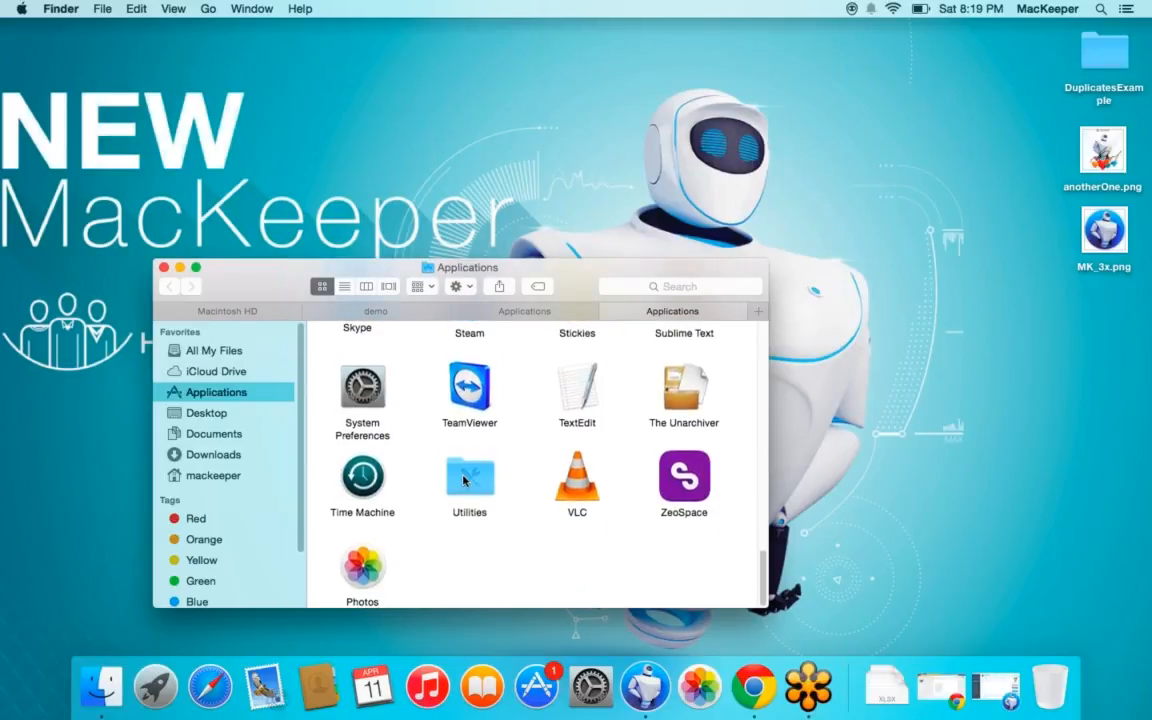
double_click(463, 478)
scroll(437, 417, down, 5)
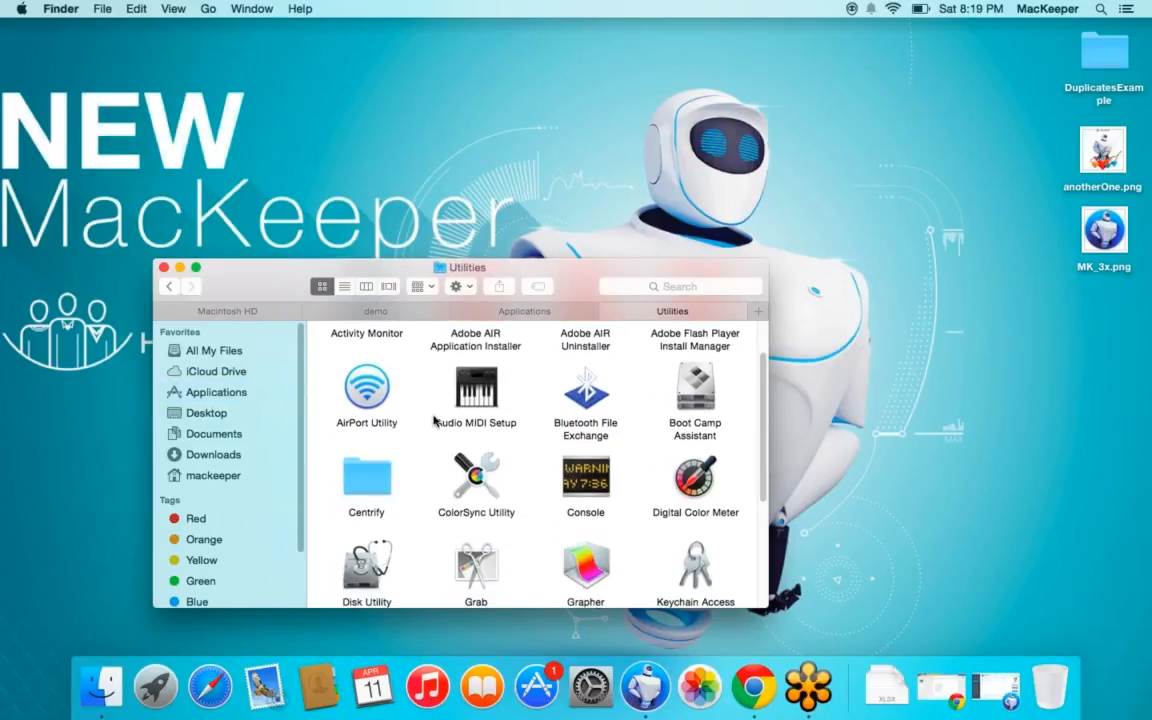
scroll(433, 420, down, 2)
click(362, 450)
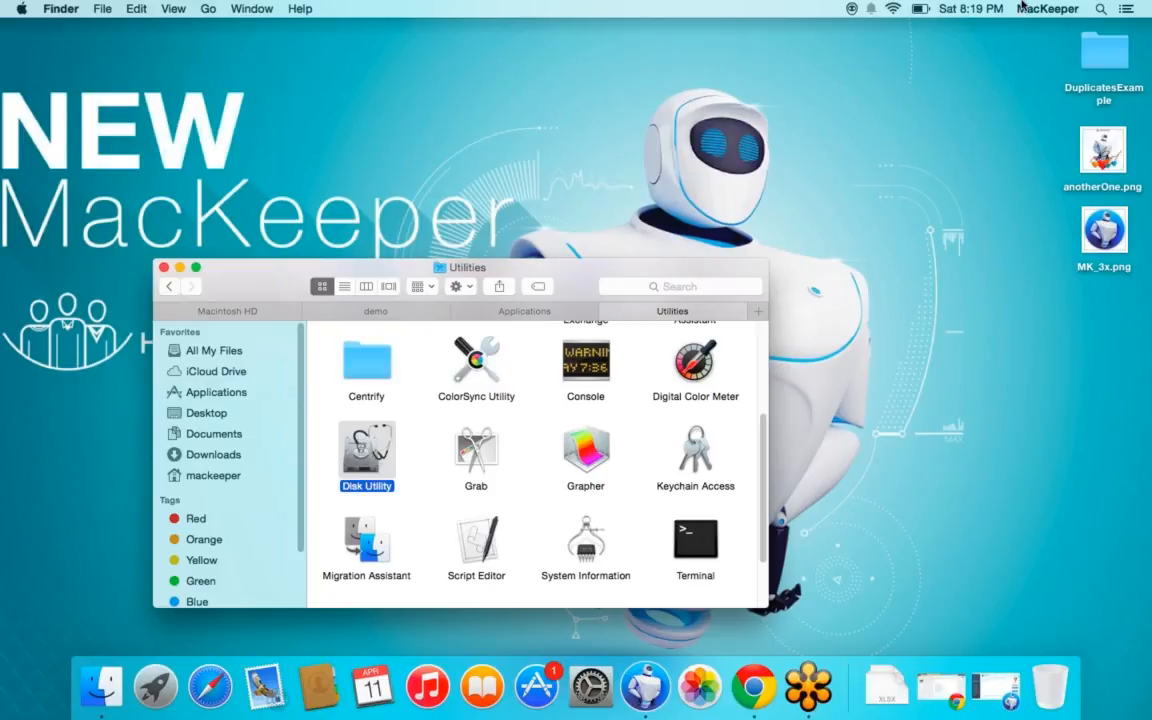
click(1099, 8)
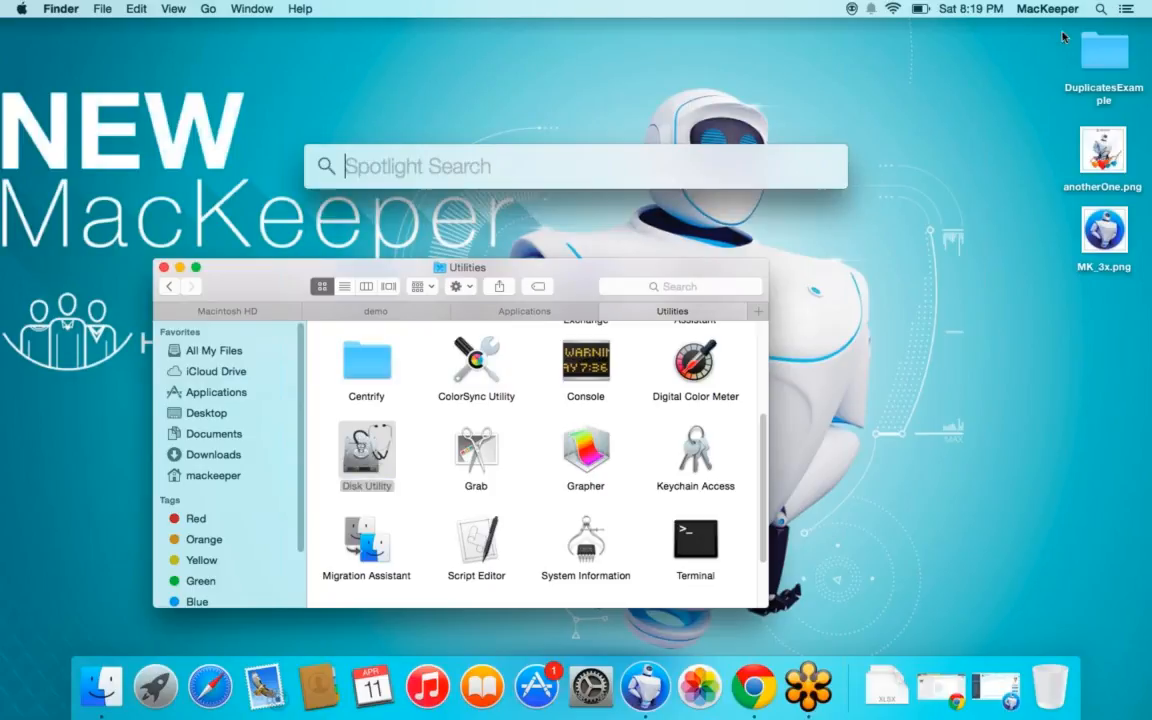
click(421, 487)
double_click(340, 420)
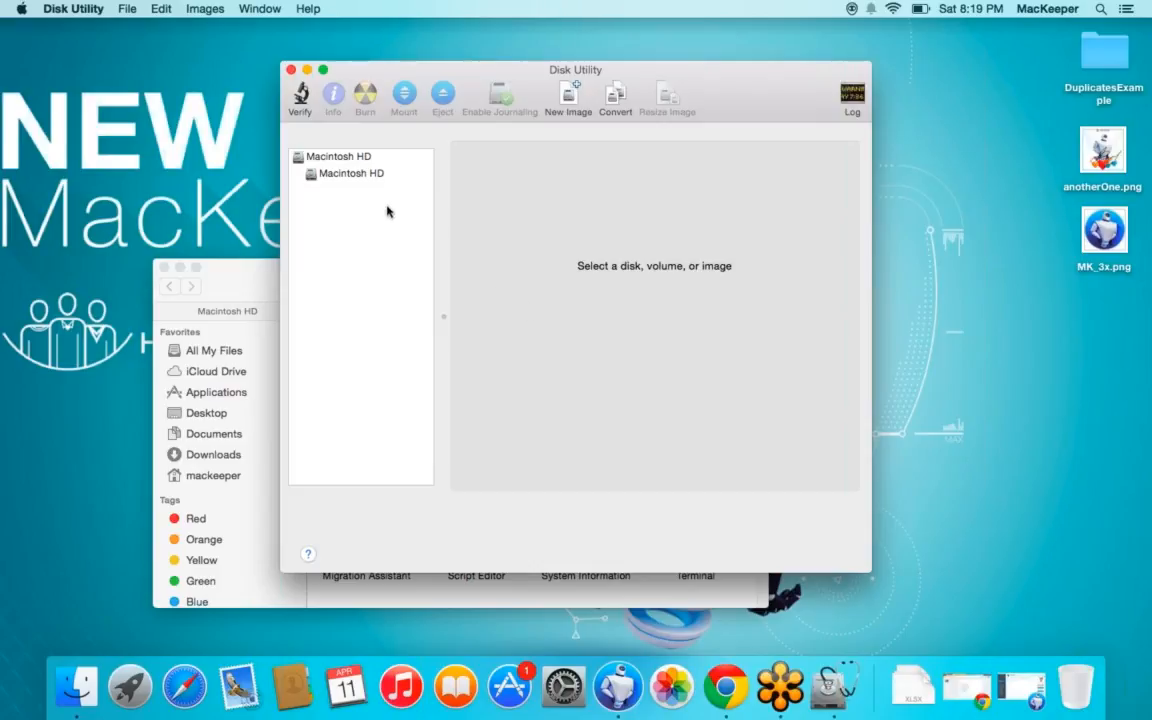
Compare the Macintosh HD disk and its volume in Disk Utility, and run Repair Disk Permissions on the volume
click(350, 178)
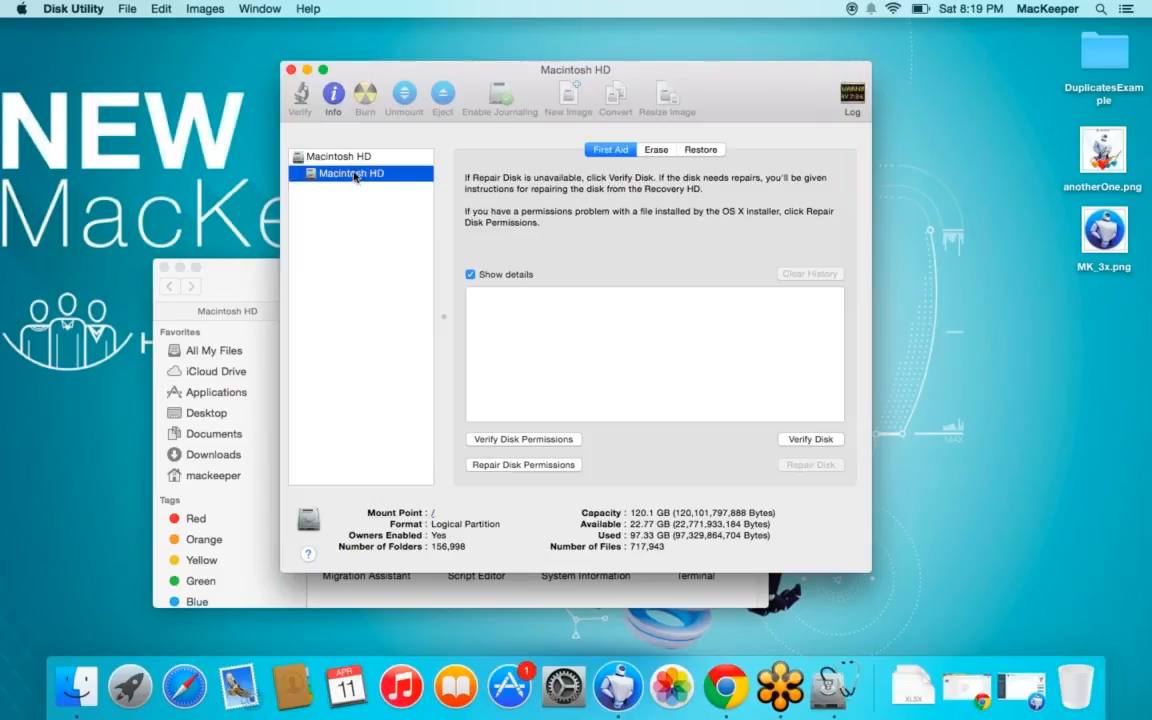
click(320, 158)
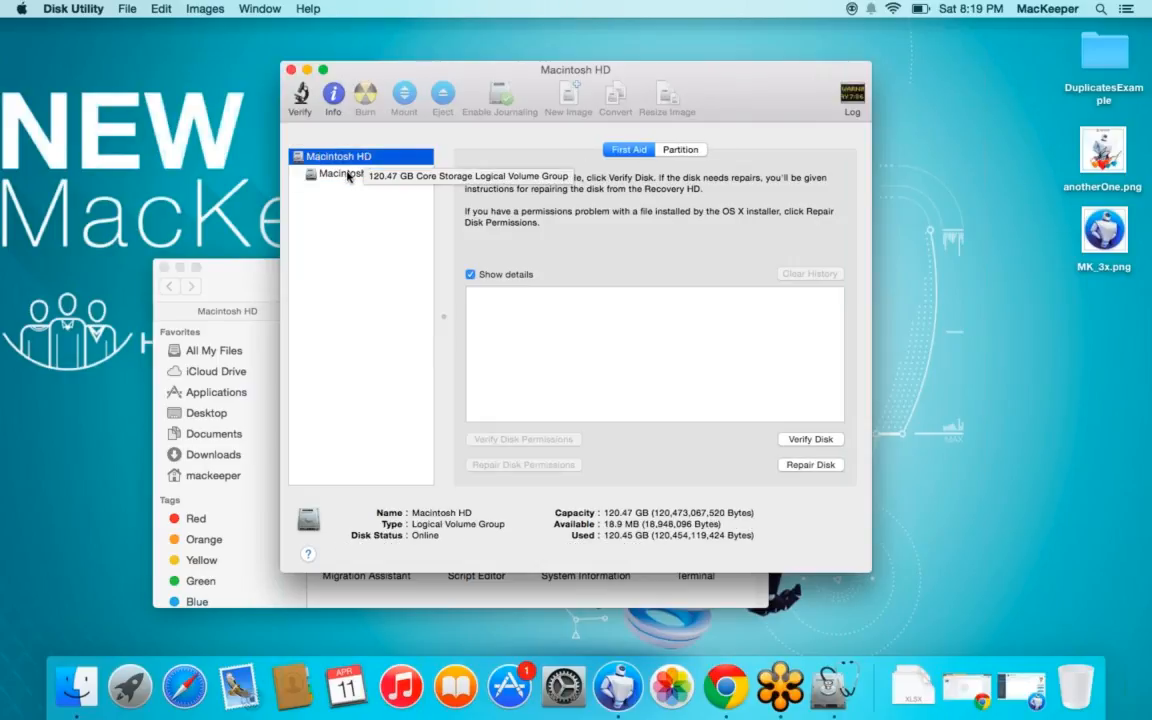
click(350, 174)
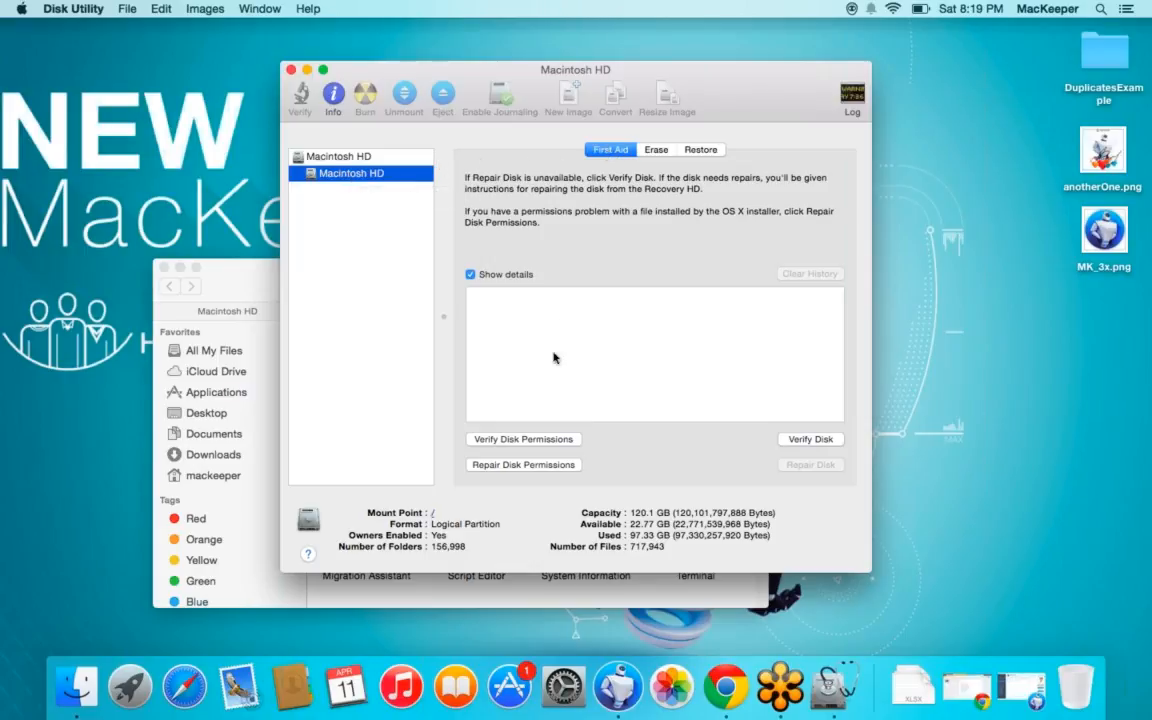
click(491, 467)
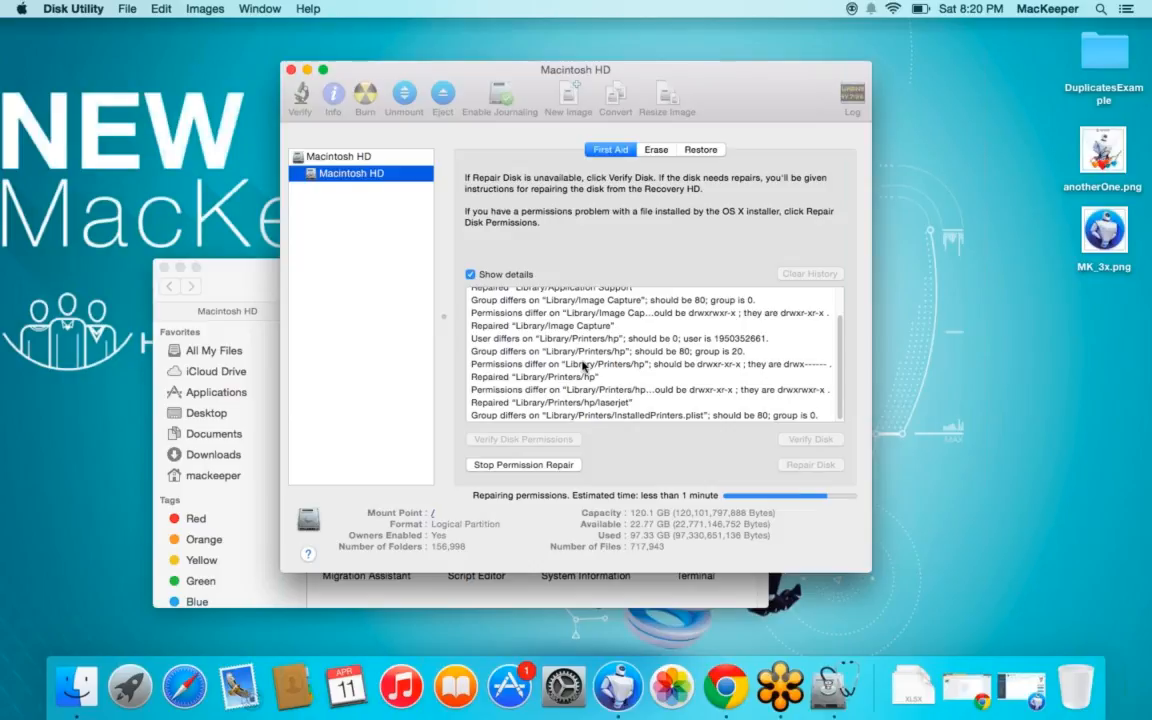
Look at the Mac's Restart and Shut Down options, and close Disk Utility after the permission repair ends
click(660, 364)
click(21, 9)
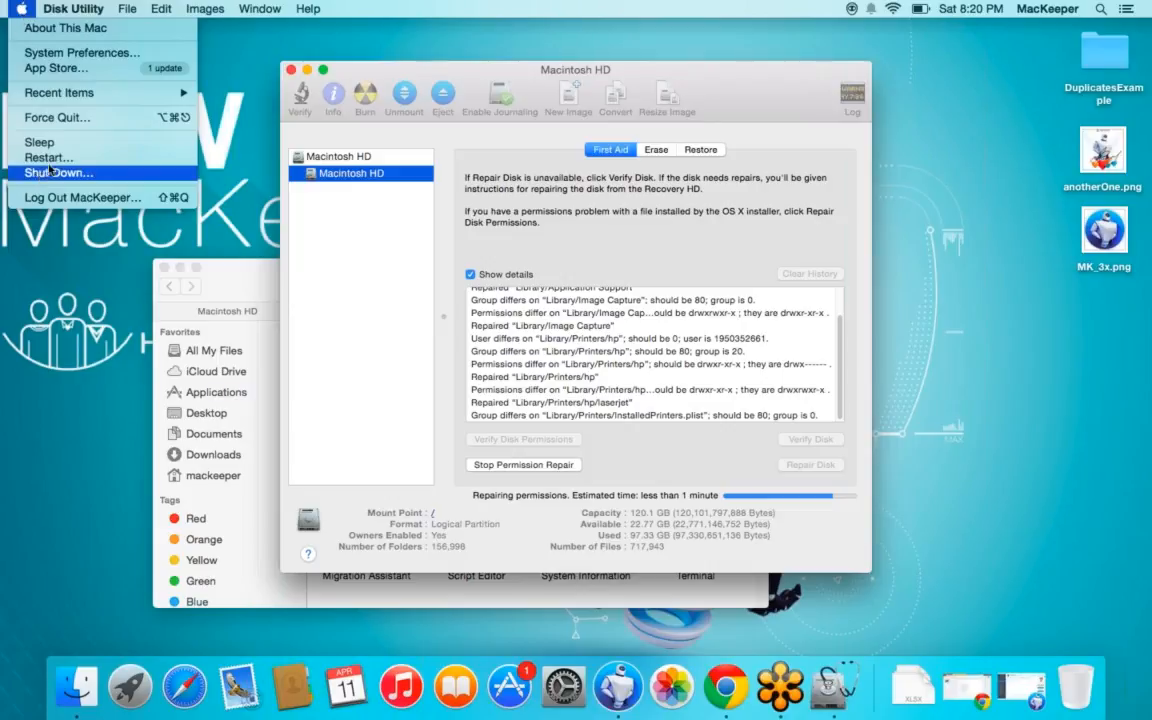
click(595, 328)
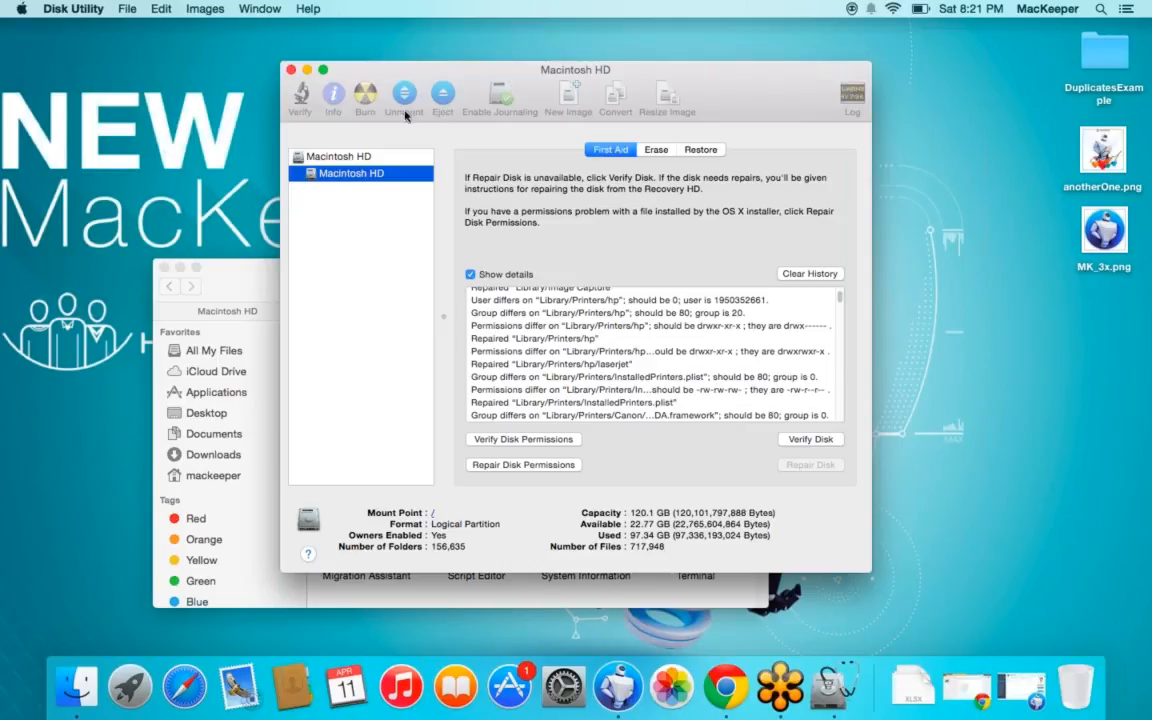
click(290, 70)
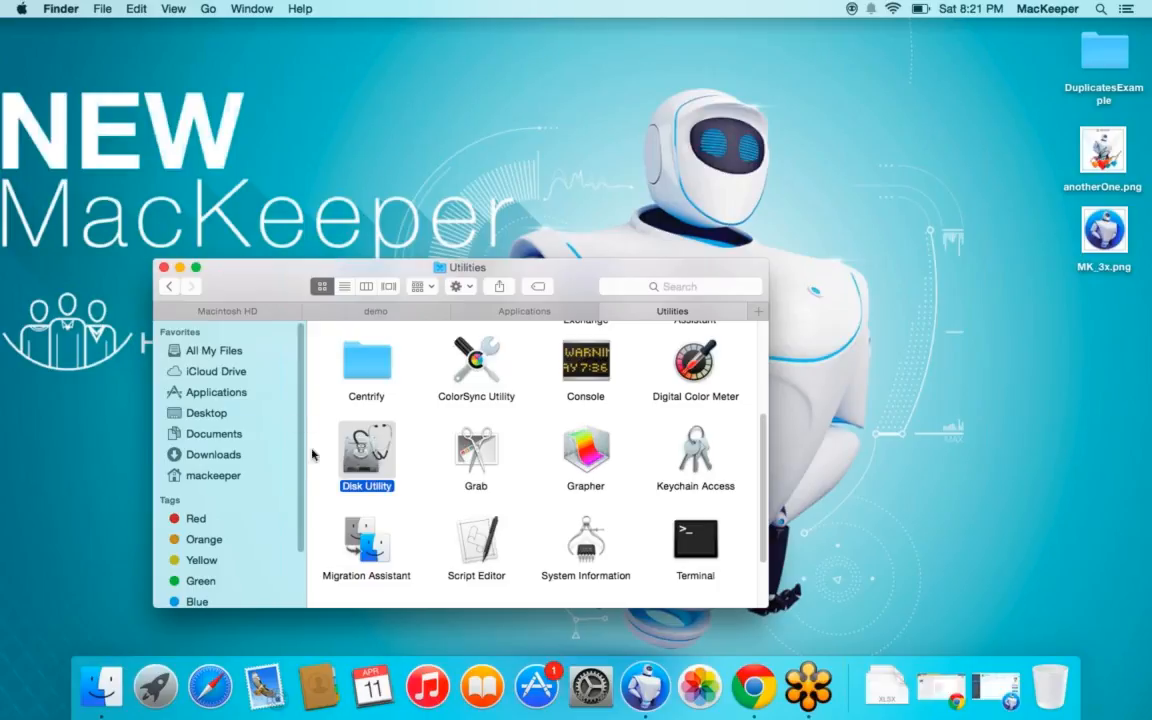
Switch to MacKeeper, view Antivirus Scan and its custom scan folder chooser, and cancel the chooser
click(645, 684)
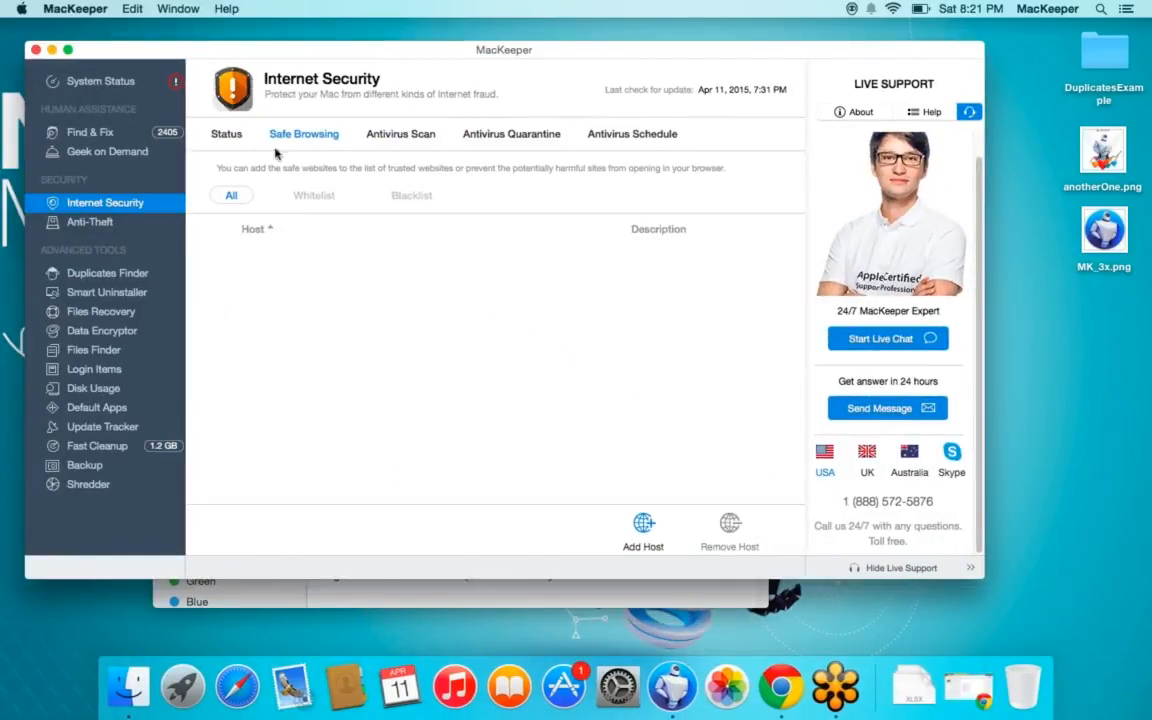
click(398, 139)
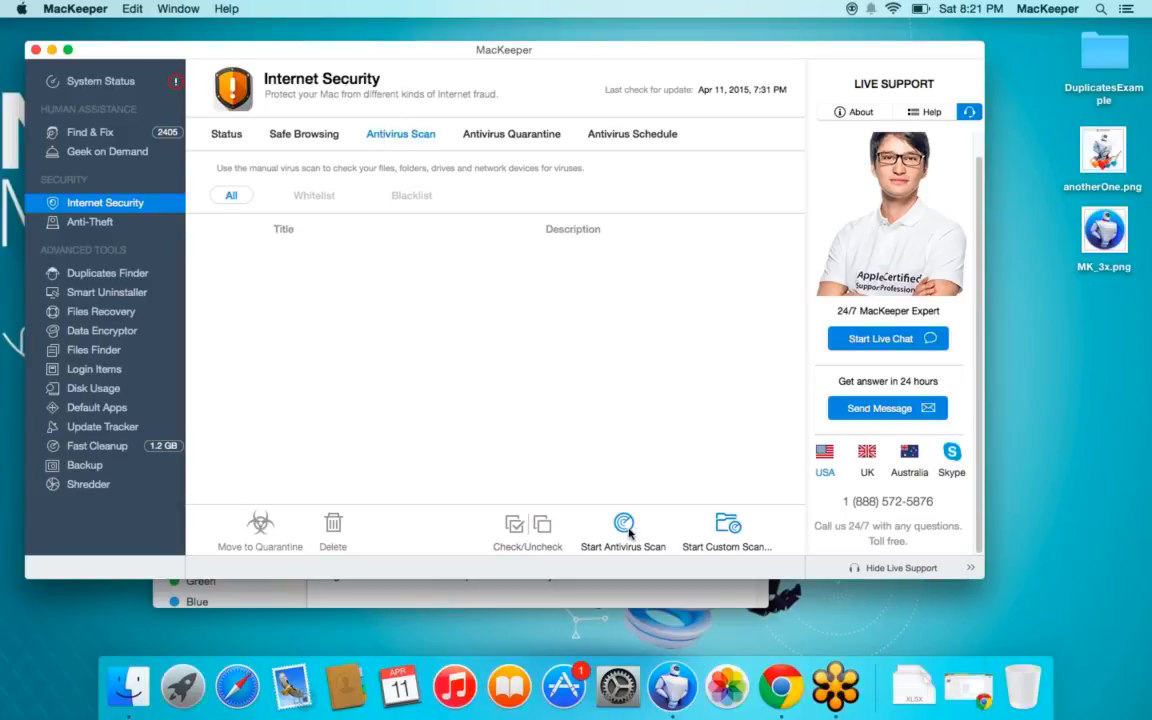
click(729, 524)
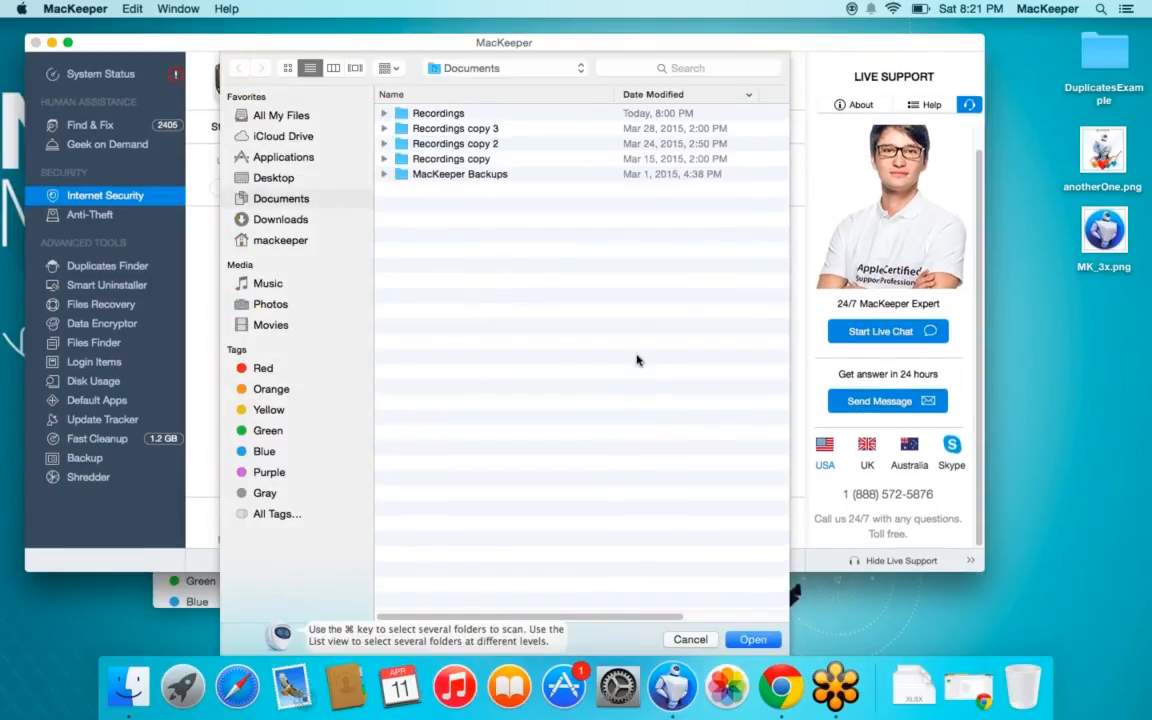
click(690, 639)
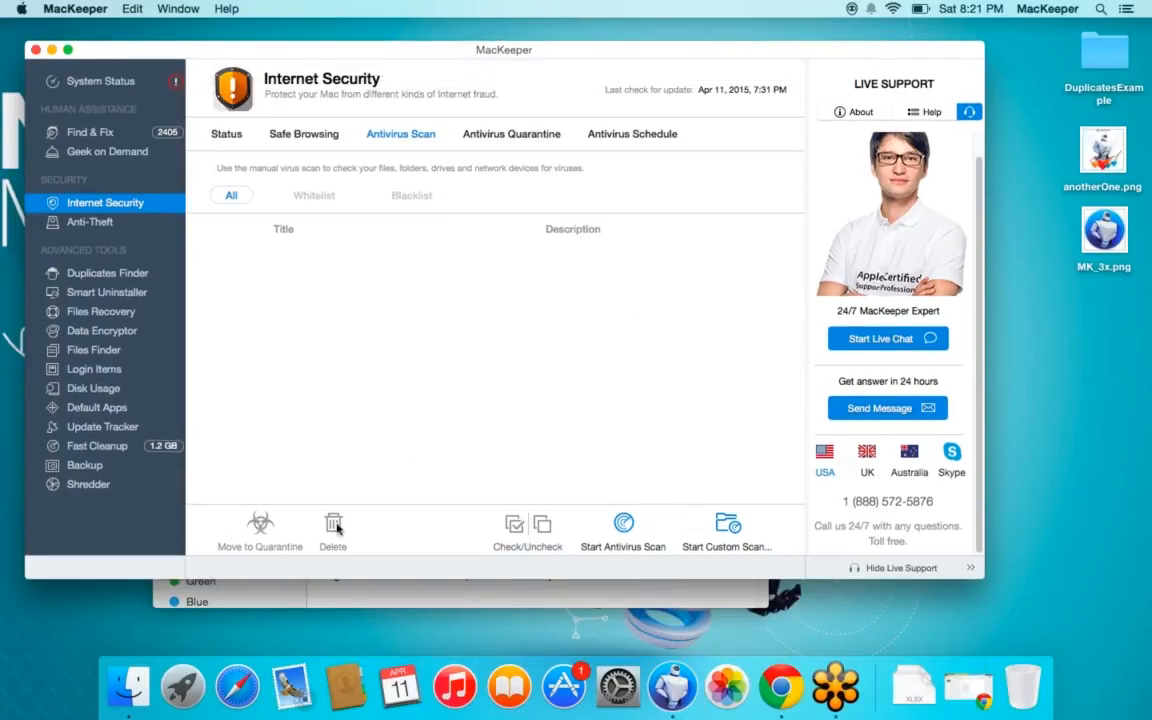
Scan the first Hidden Gems report spreadsheet from the Downloads folder with Antivirus Scan, and close the Finder window
click(130, 688)
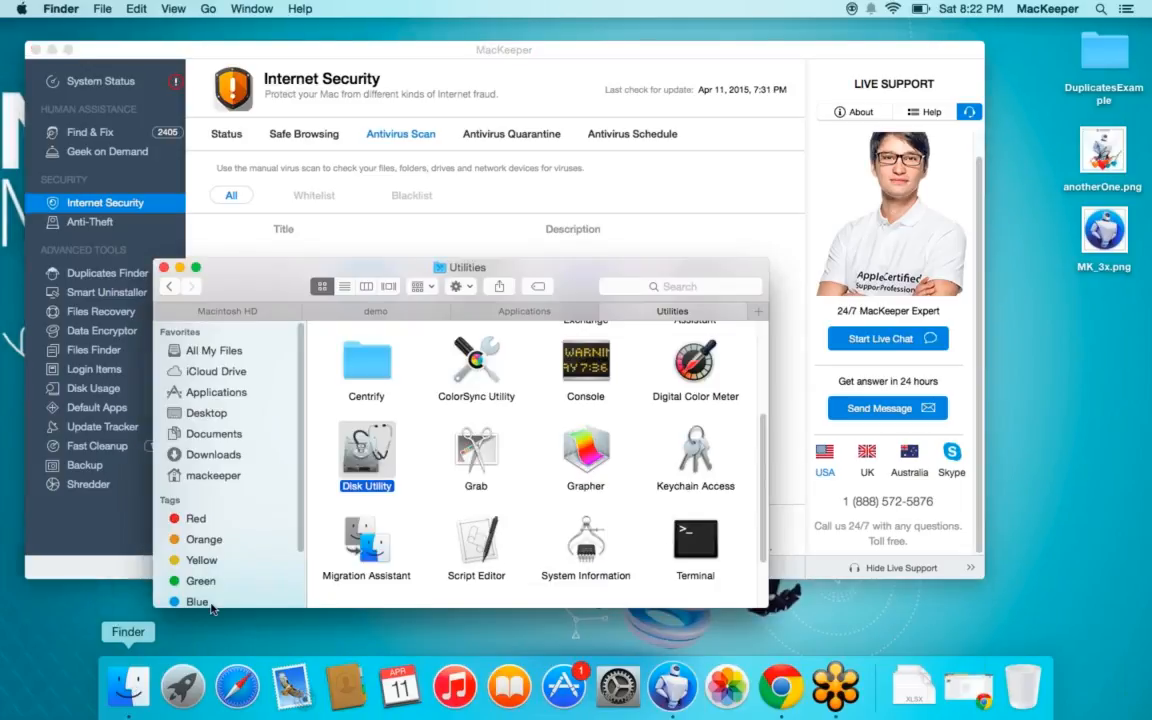
click(213, 455)
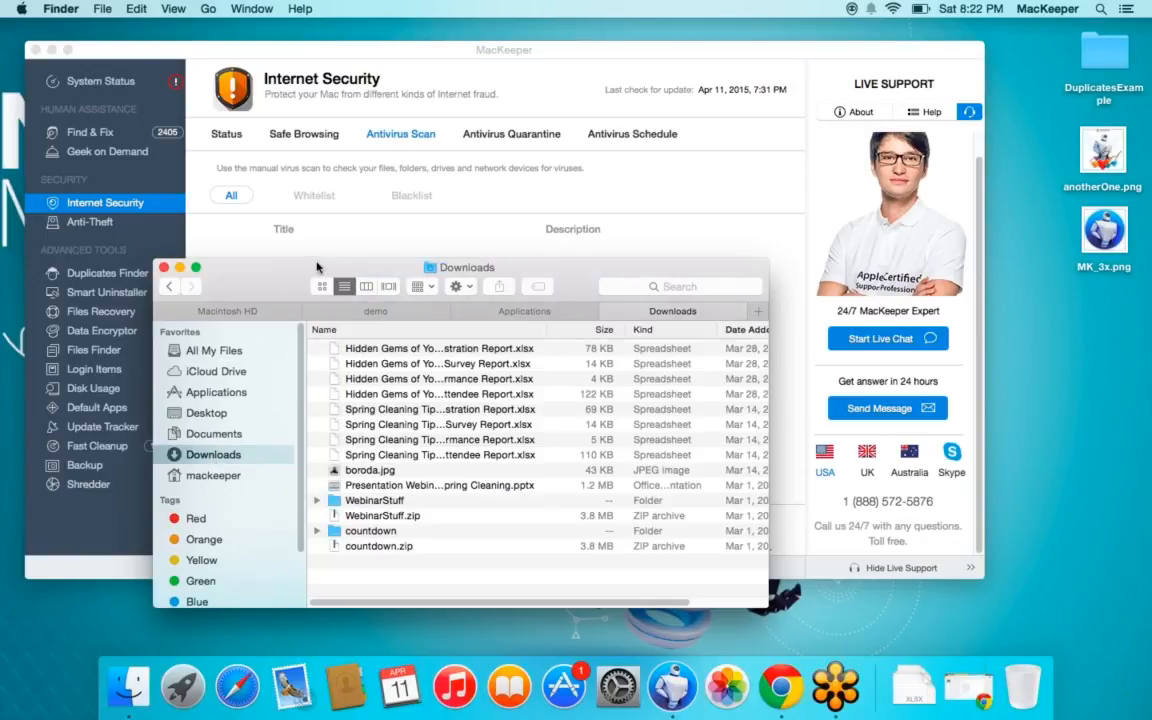
drag(319, 265, 796, 231)
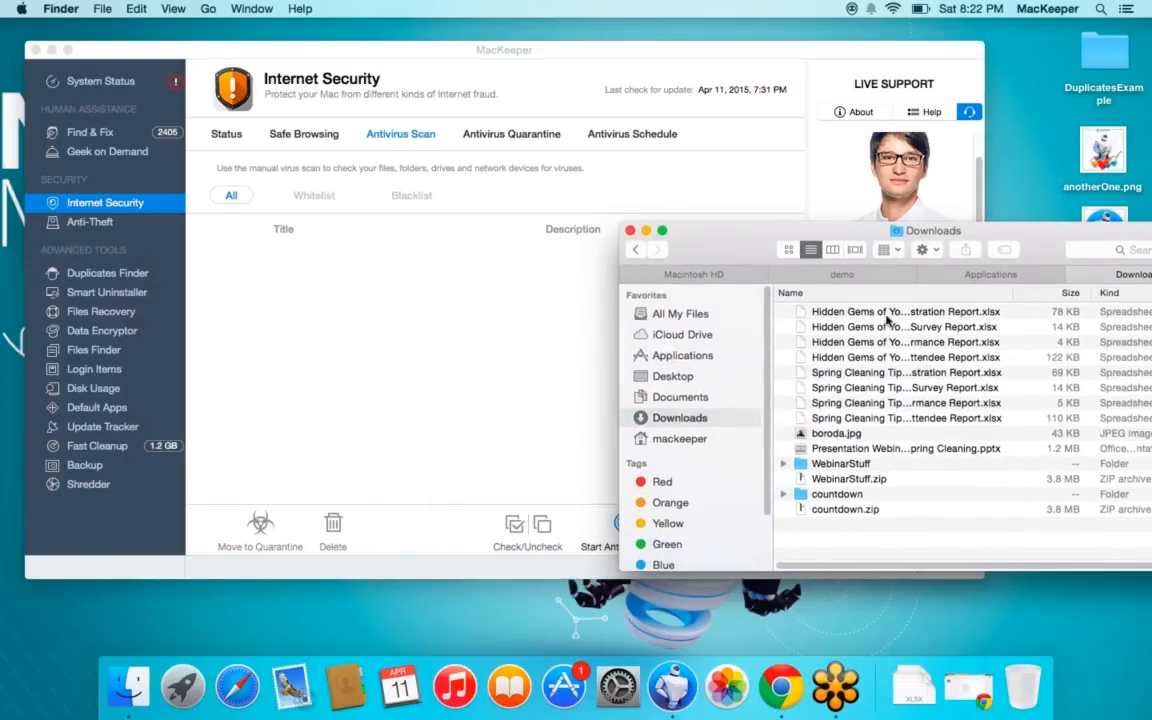
drag(895, 313, 406, 319)
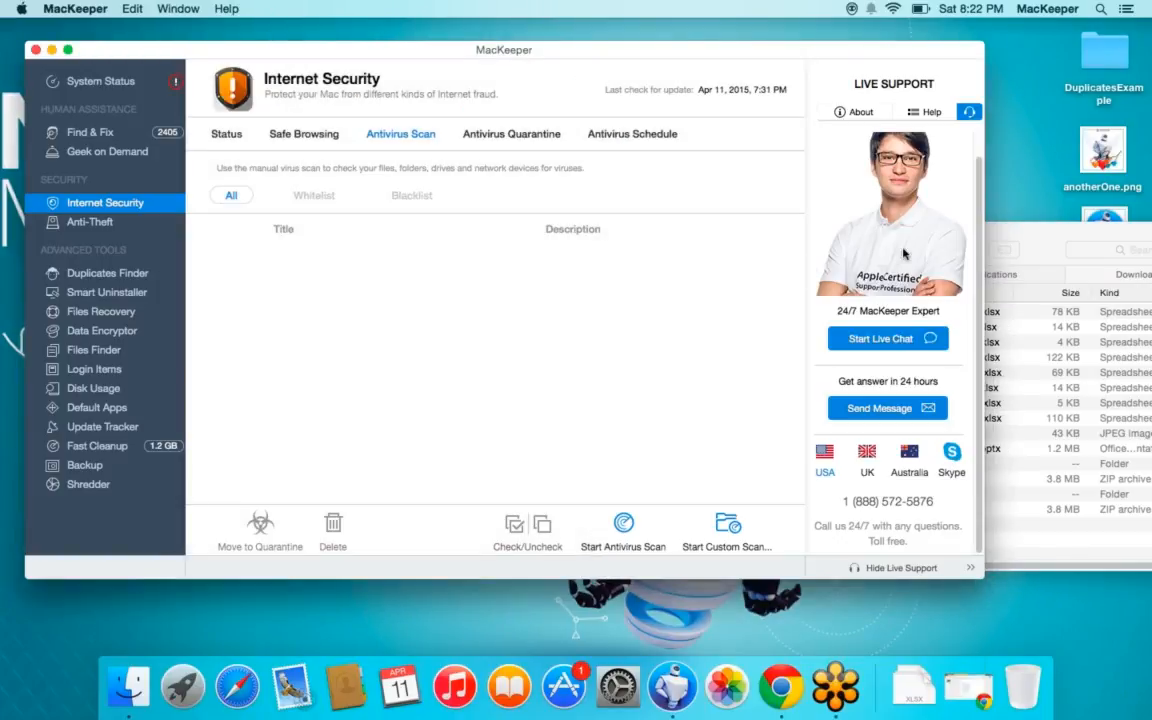
click(1010, 240)
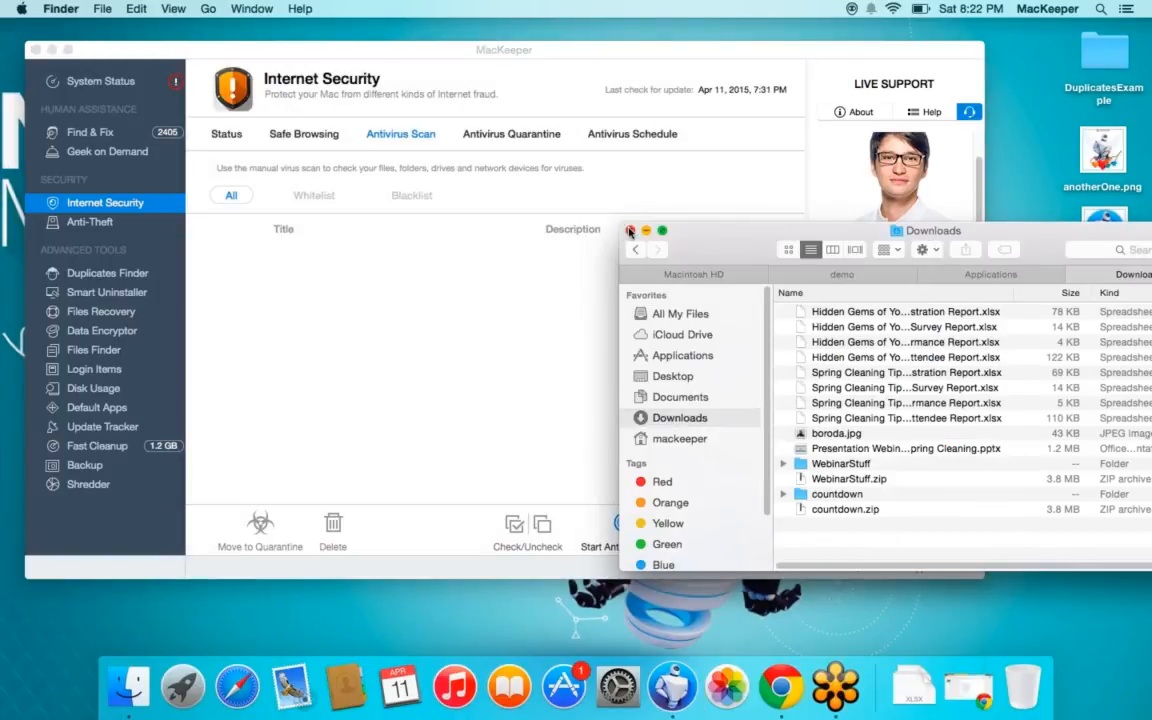
click(629, 231)
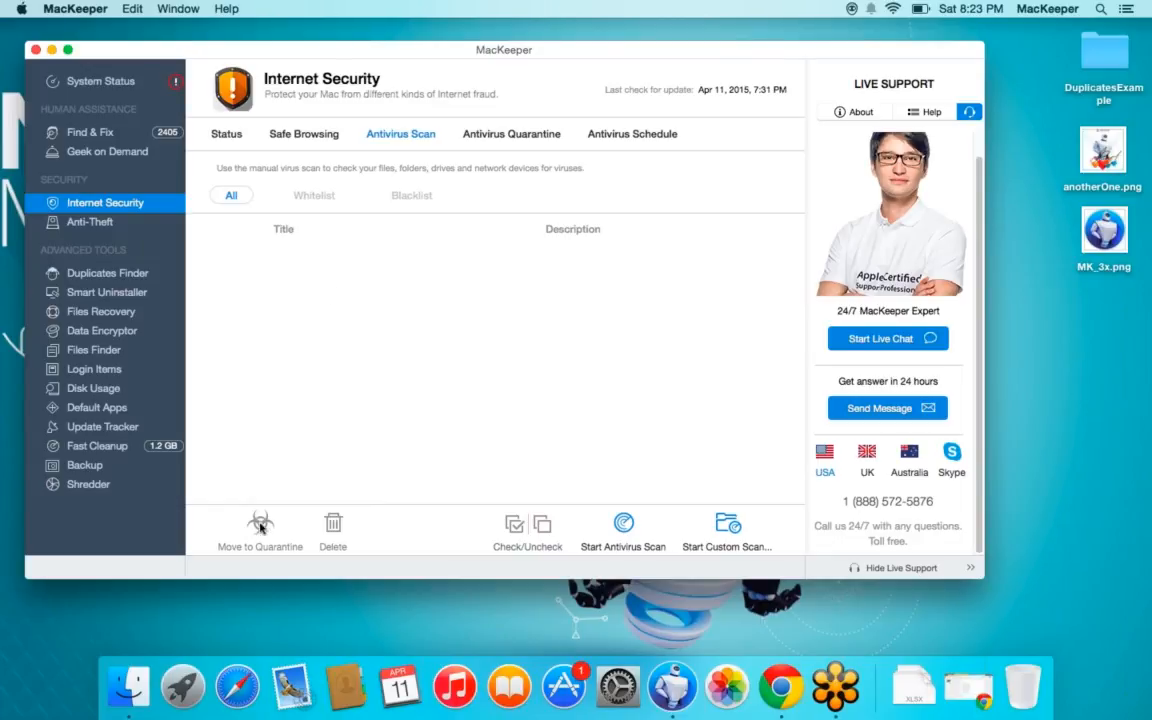
Review Antivirus Quarantine, Antivirus Scan and the Internet Security Status page, including the real-time protection options and last scan information
click(513, 135)
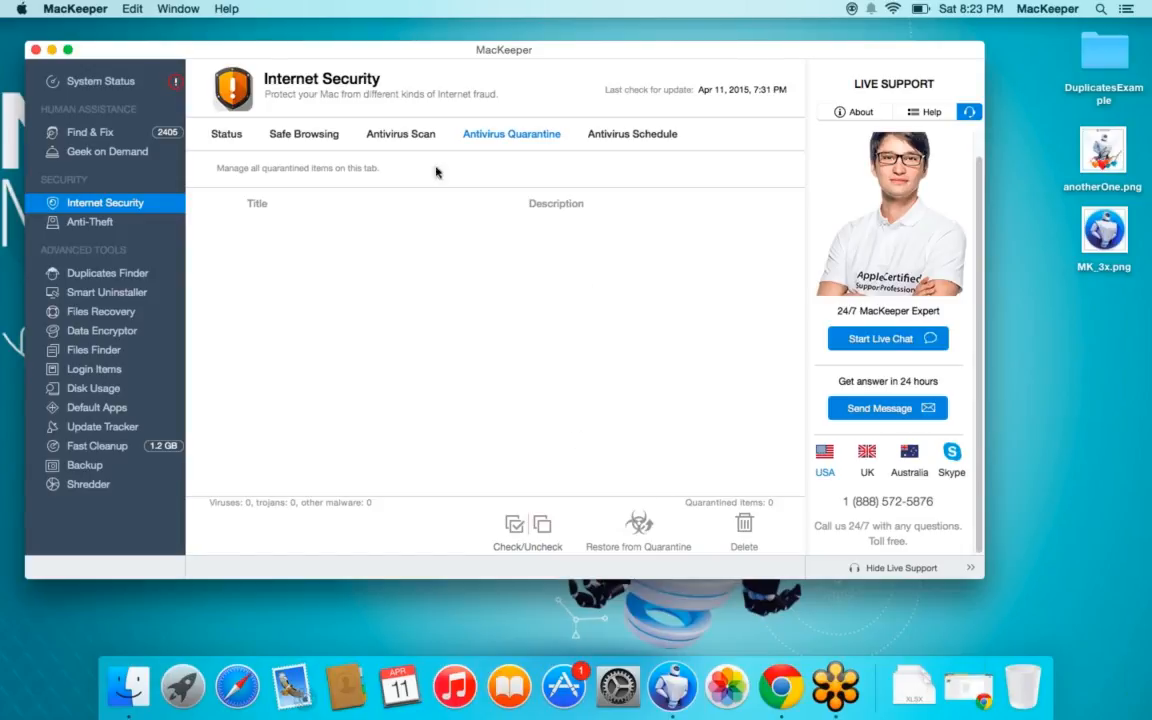
click(358, 128)
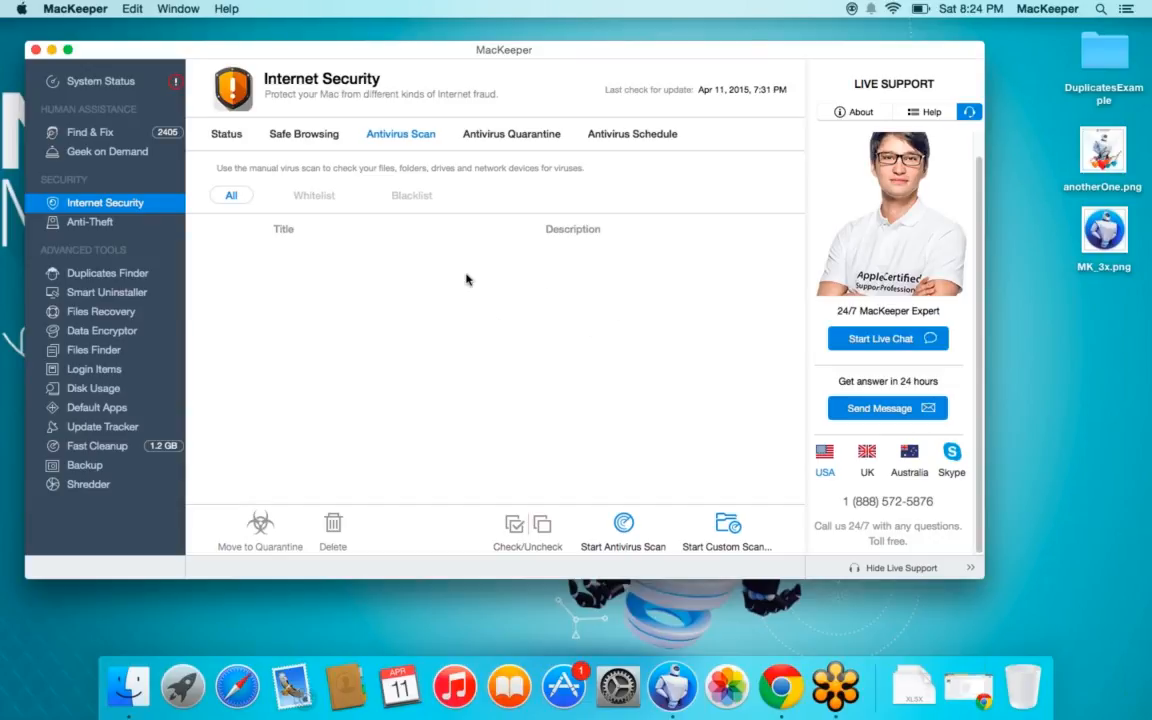
click(226, 136)
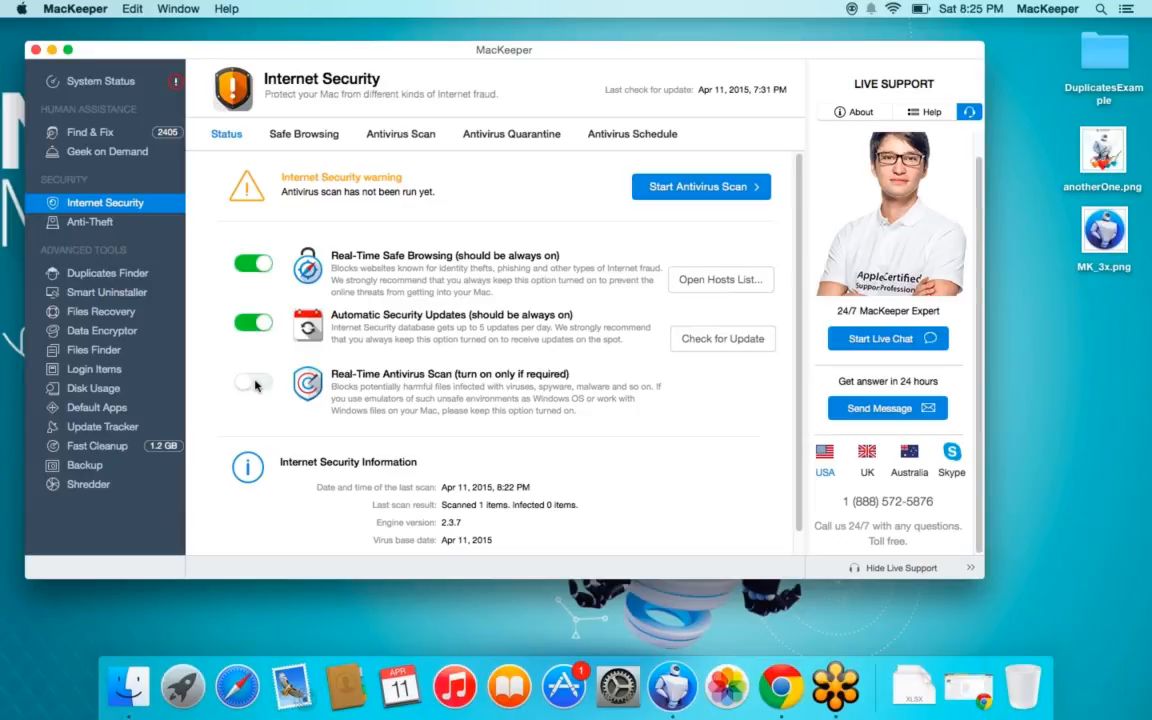
scroll(262, 389, down, 1)
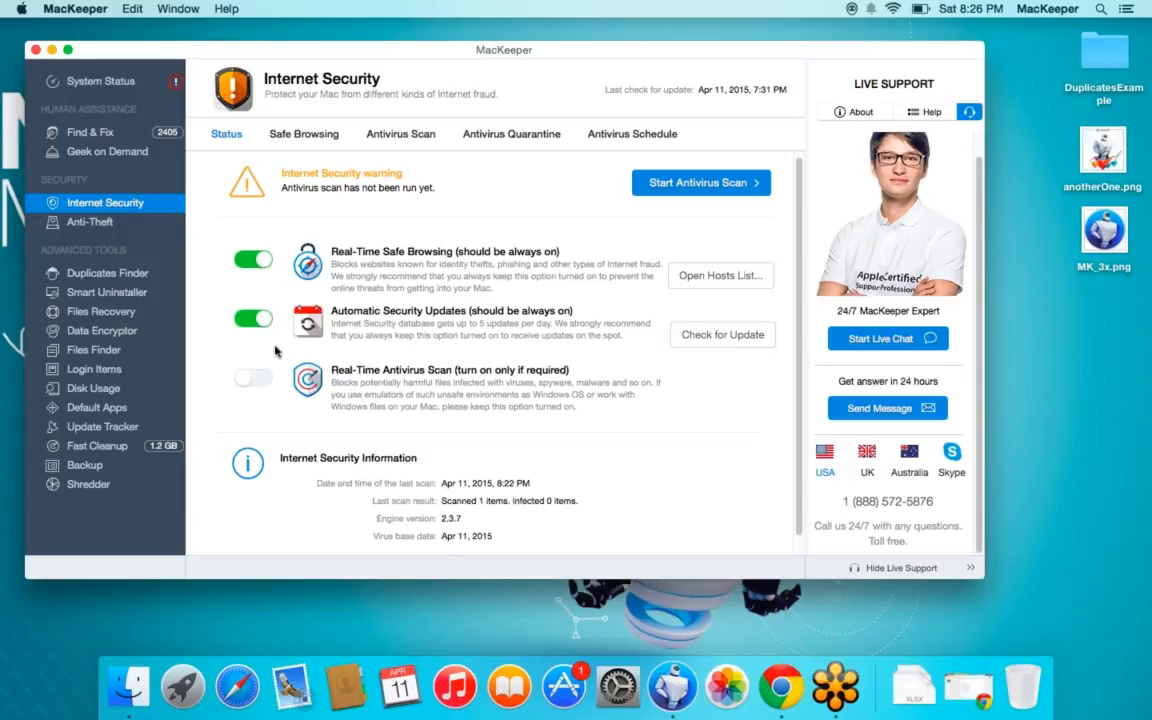
scroll(287, 318, down, 1)
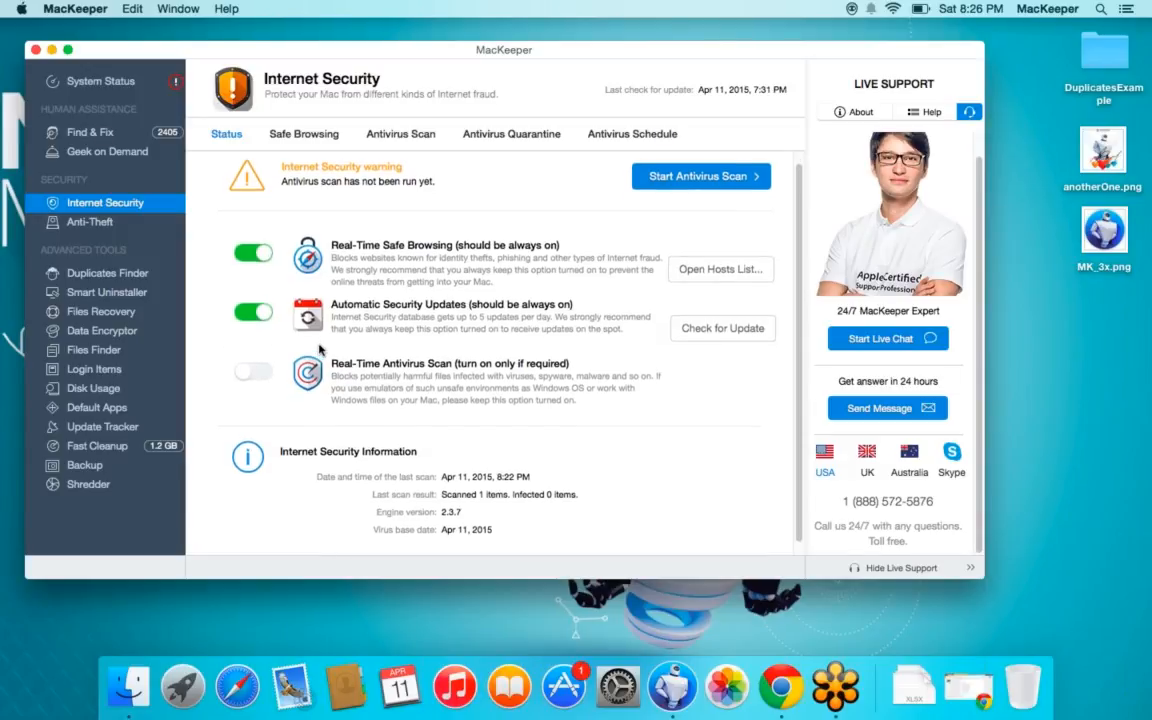
Add the Downloads folder as a scheduled item in Antivirus Schedule
click(628, 132)
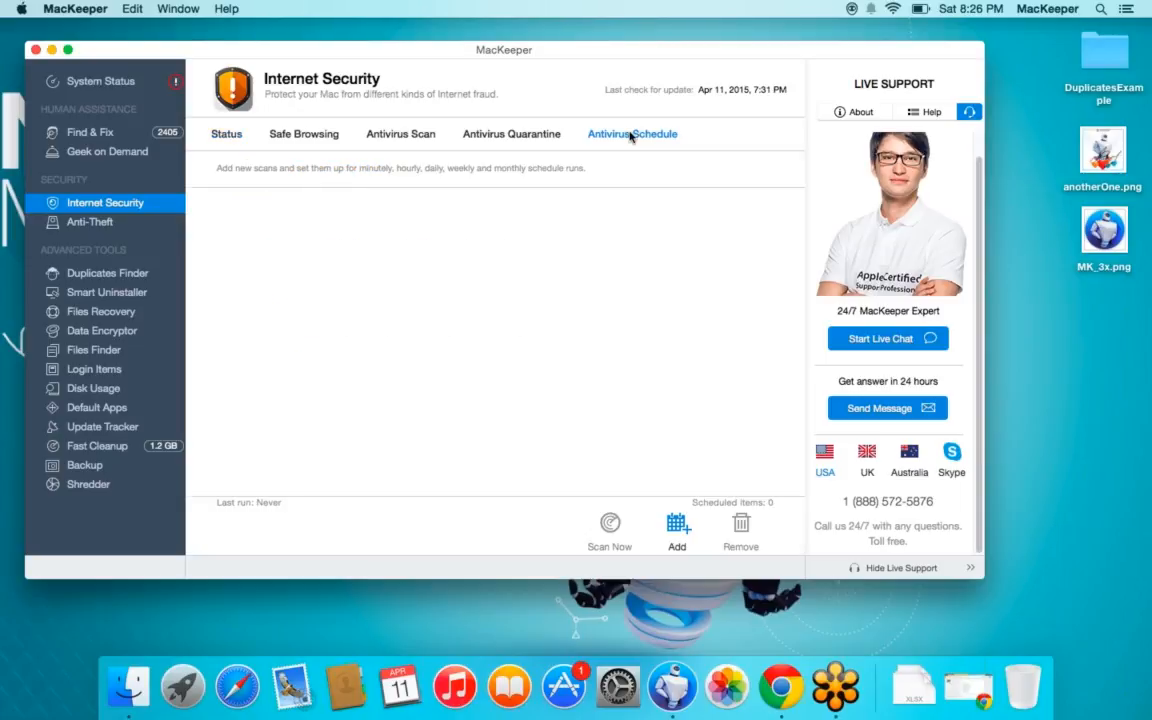
click(676, 526)
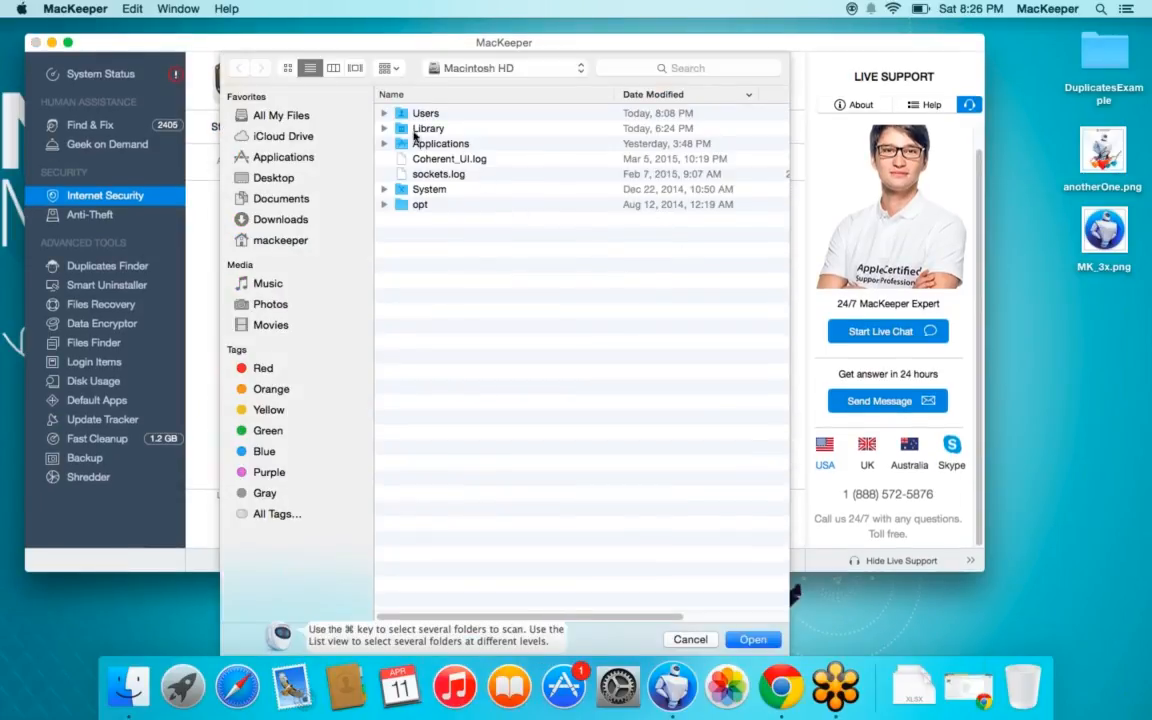
click(270, 222)
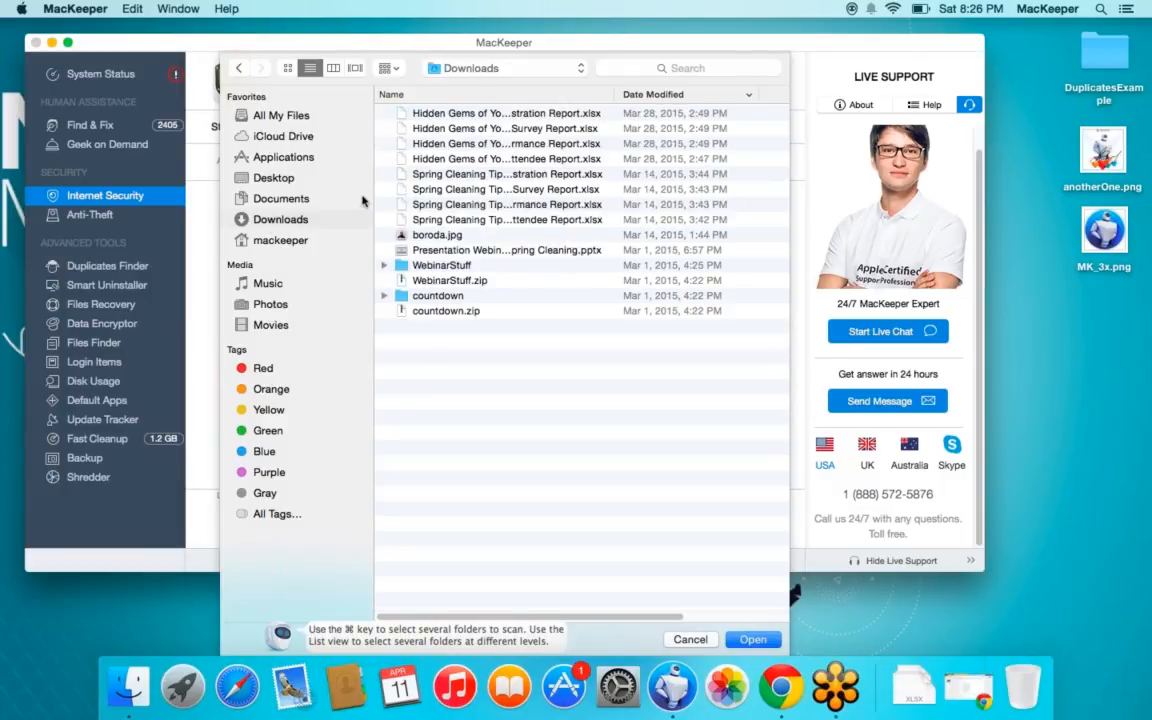
click(742, 643)
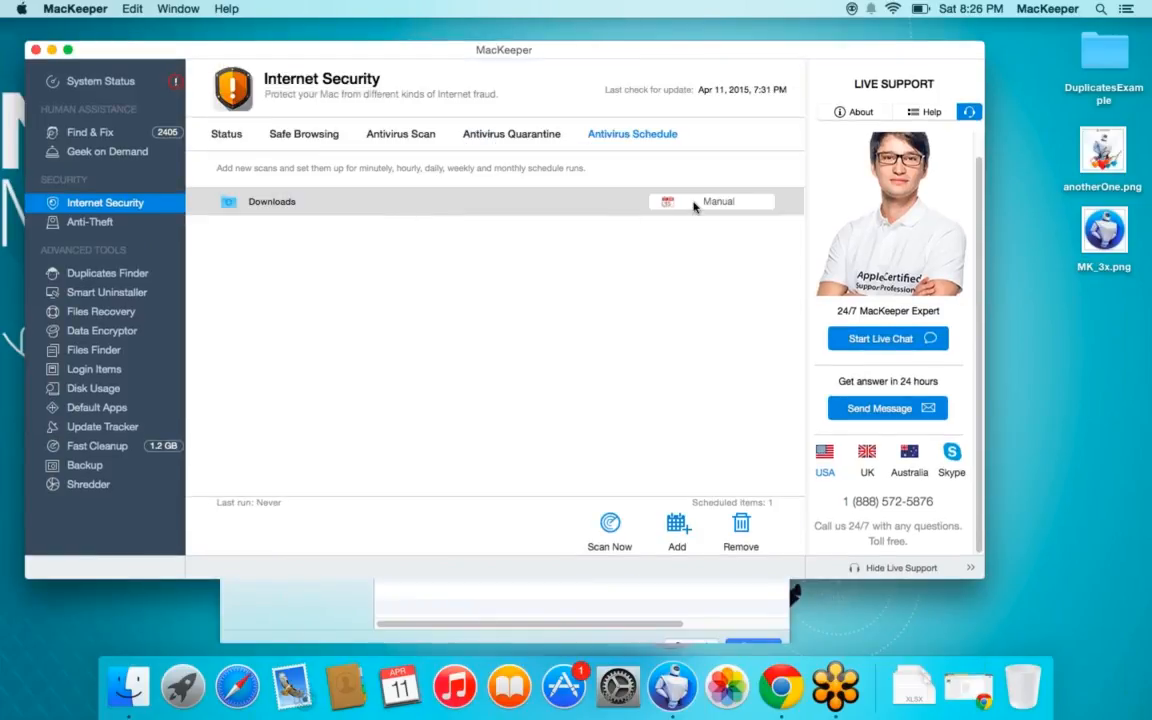
Preview an hourly schedule for the Downloads antivirus scan, and cancel the schedule change
click(714, 203)
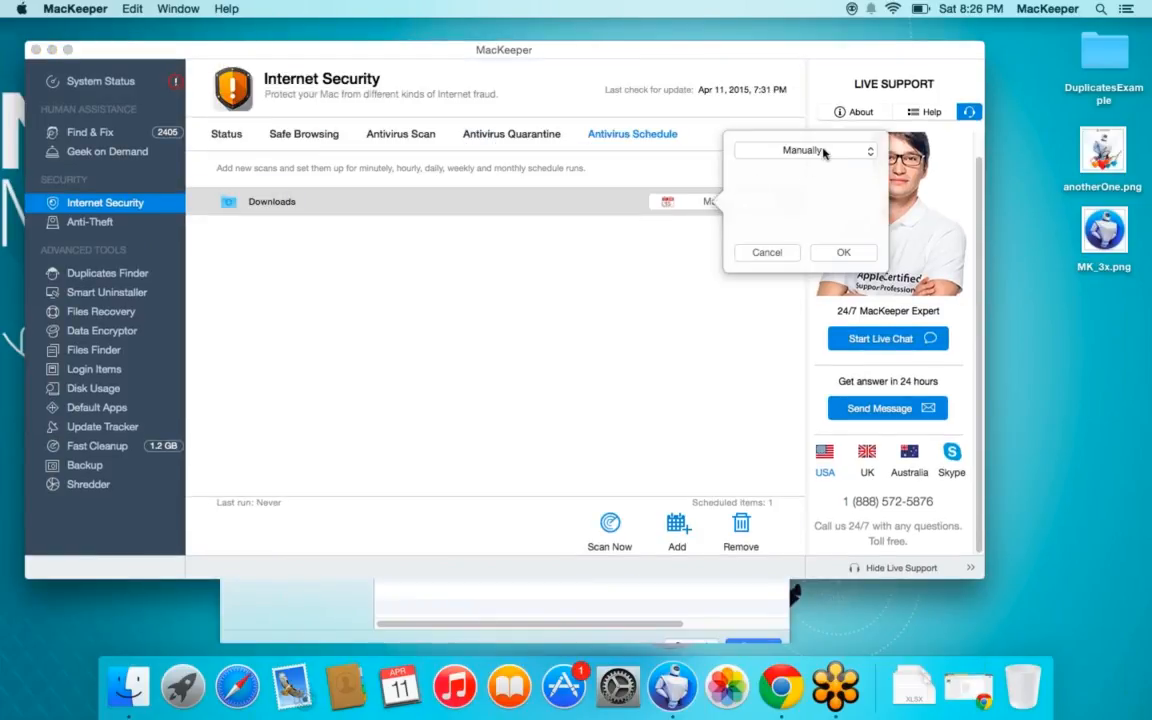
click(823, 152)
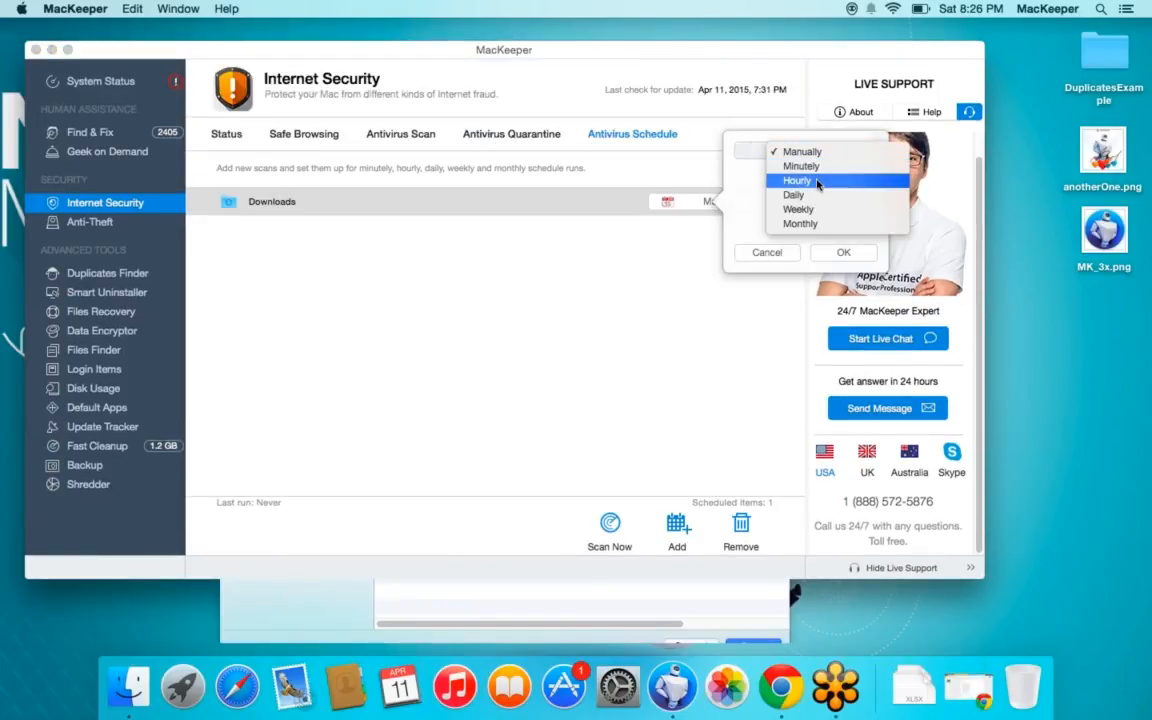
click(818, 182)
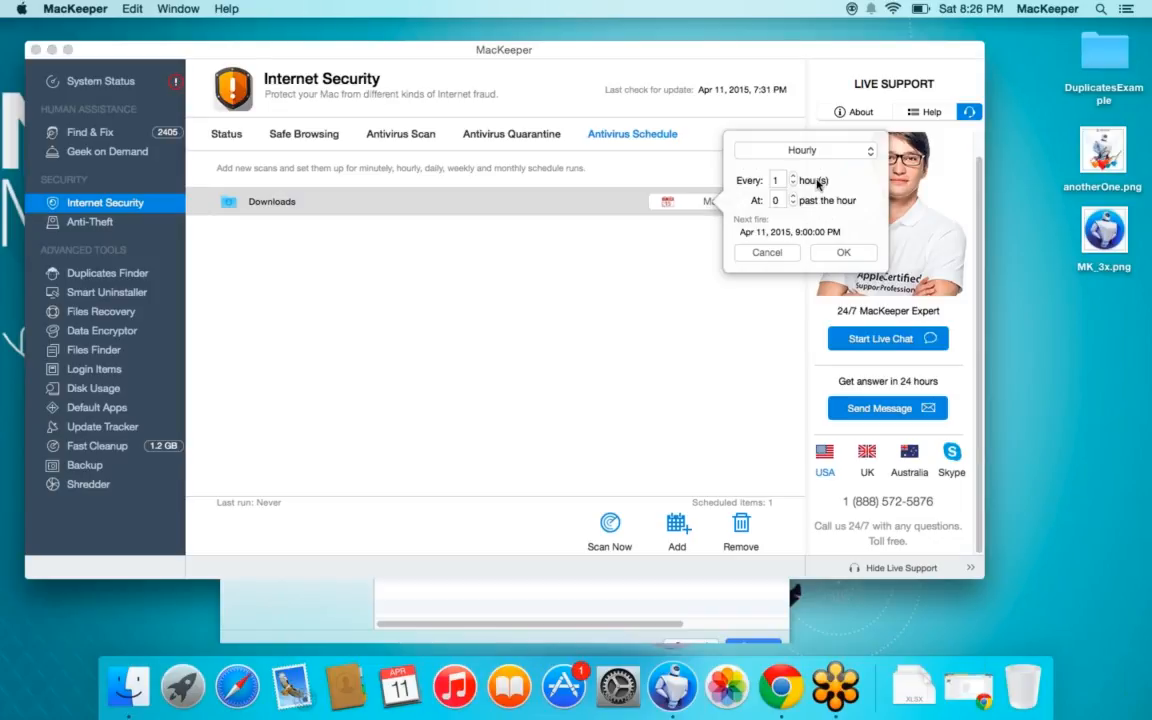
click(764, 252)
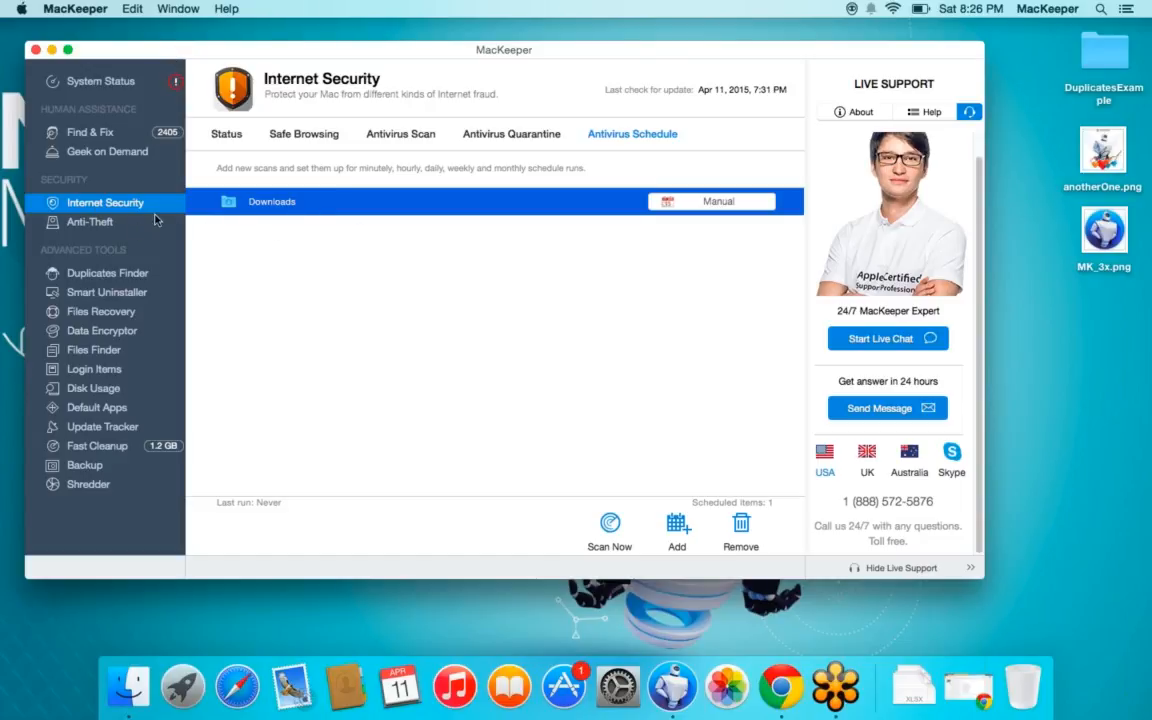
Review the Anti-Theft overview and main page, and view the account options on the System Status page
click(95, 222)
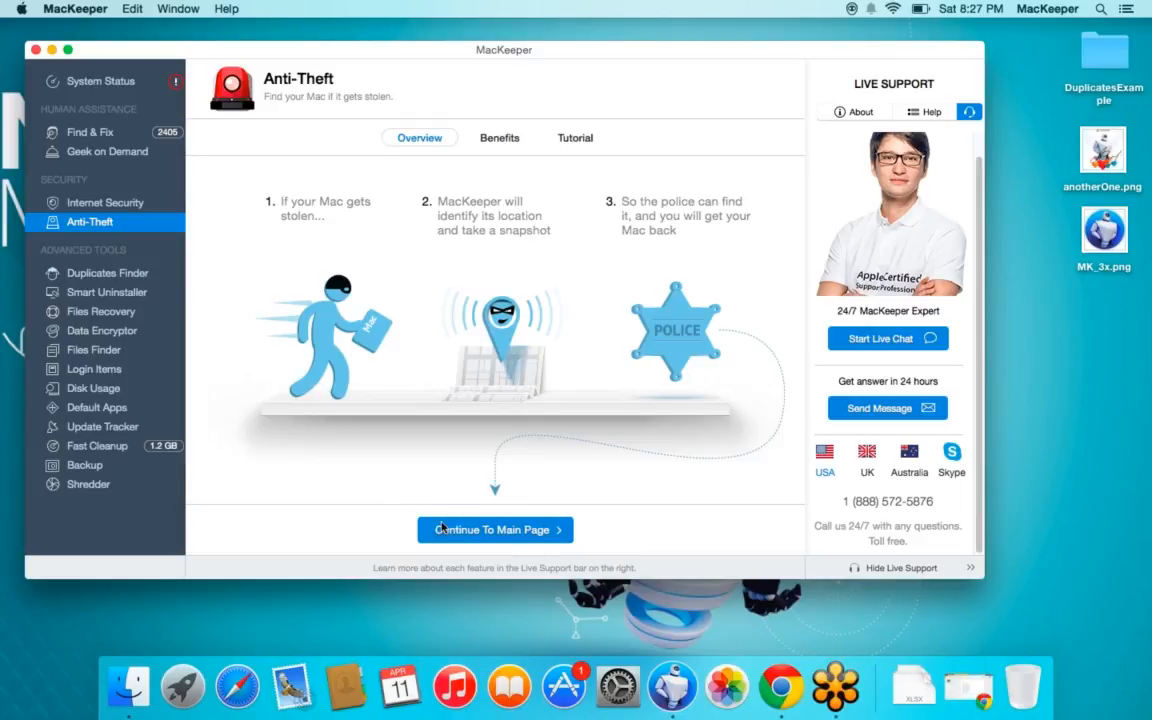
click(494, 532)
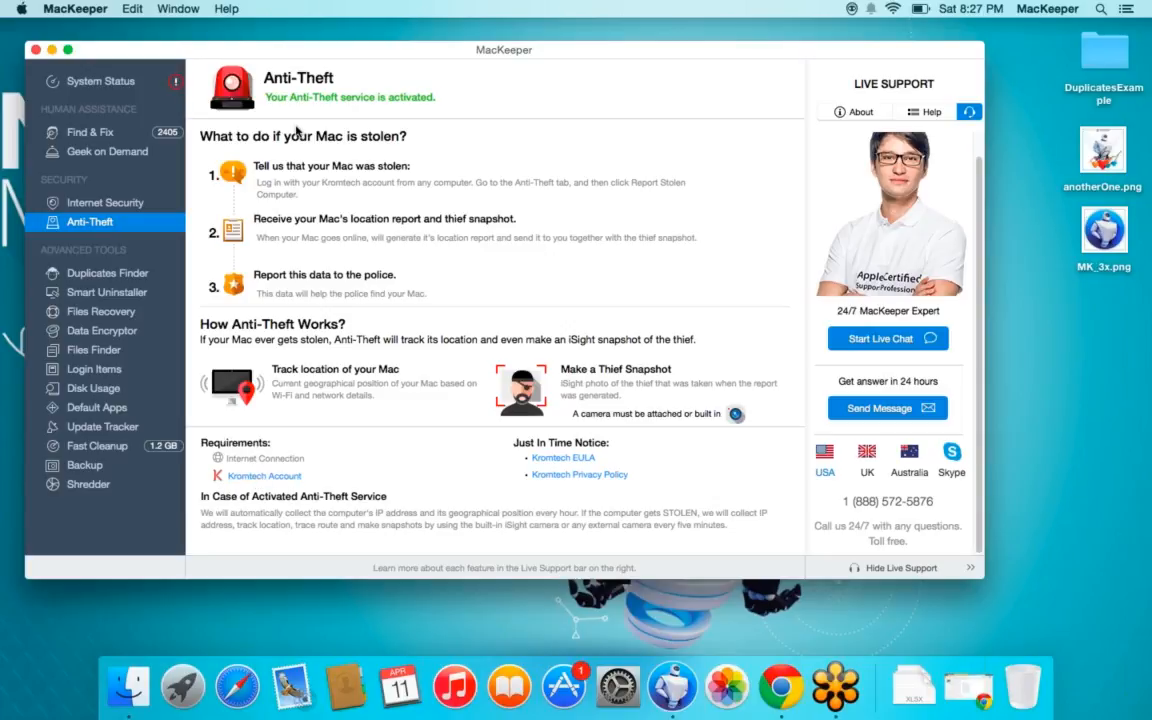
click(111, 83)
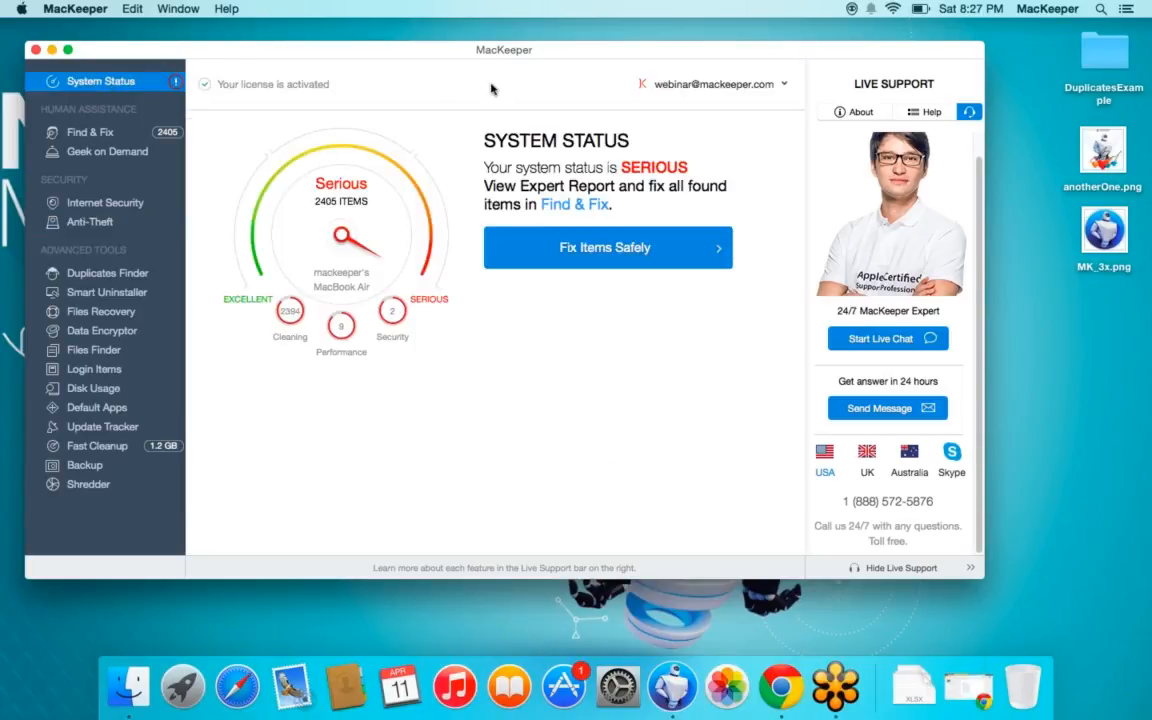
click(699, 85)
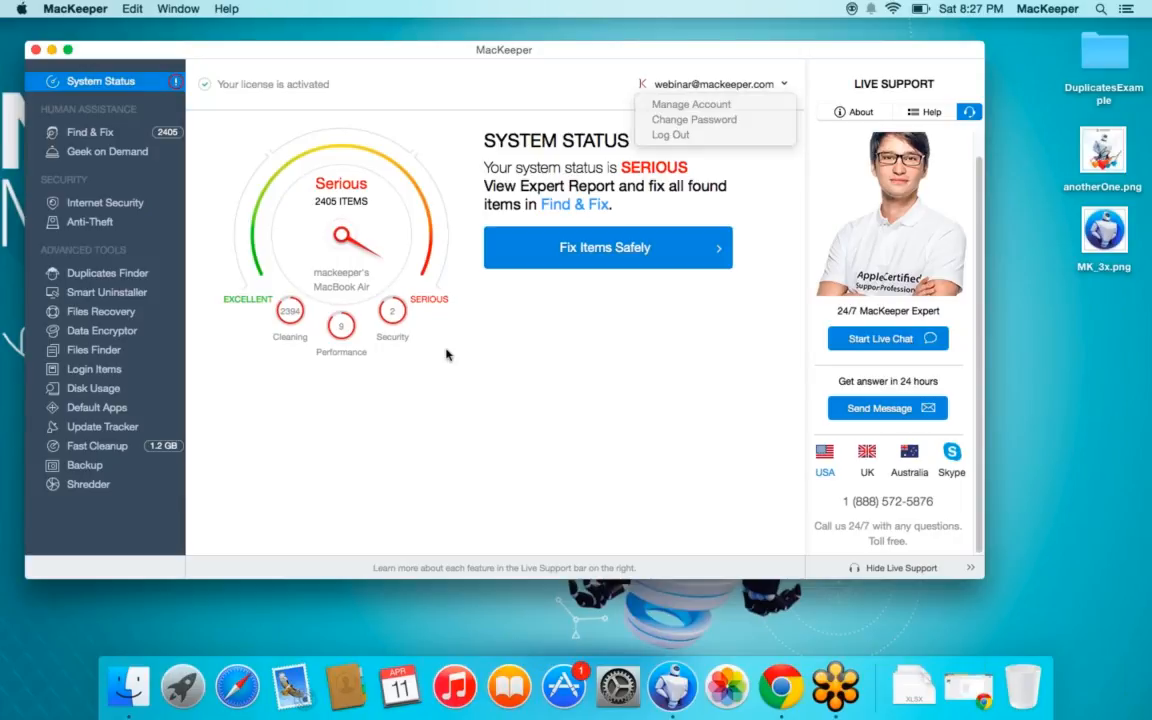
Switch to Chrome, log in to the Kromtech account with the prefilled credentials, and open its Anti-Theft page
click(782, 688)
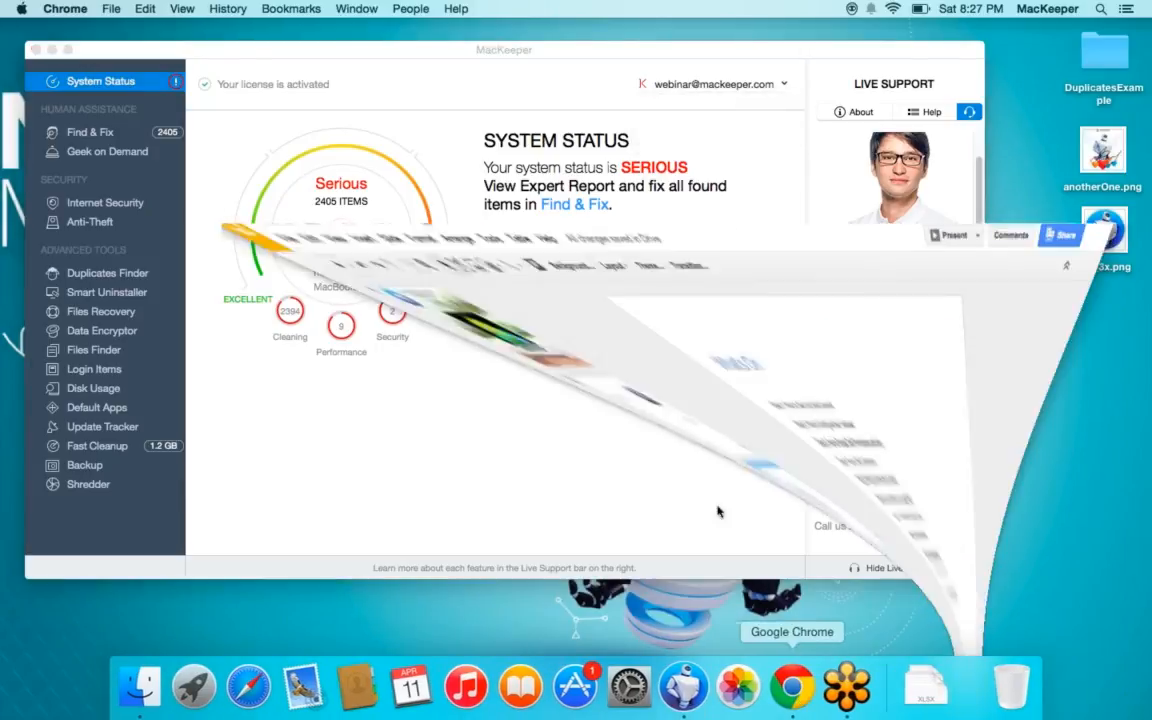
click(458, 37)
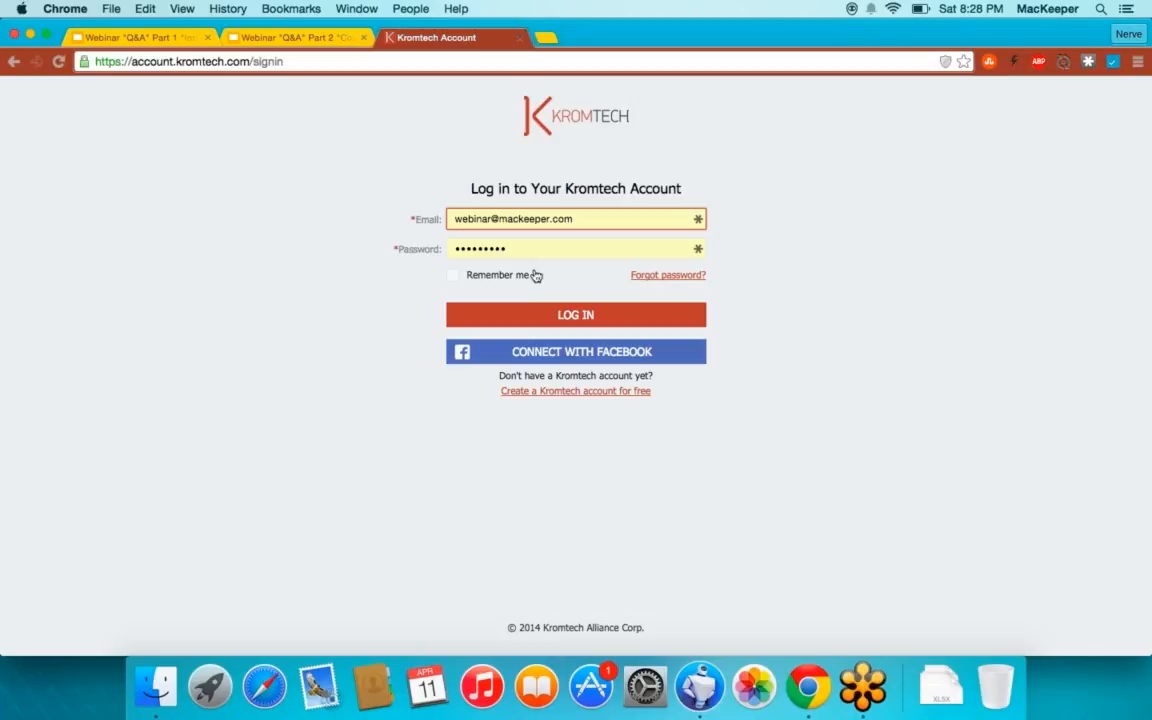
click(508, 317)
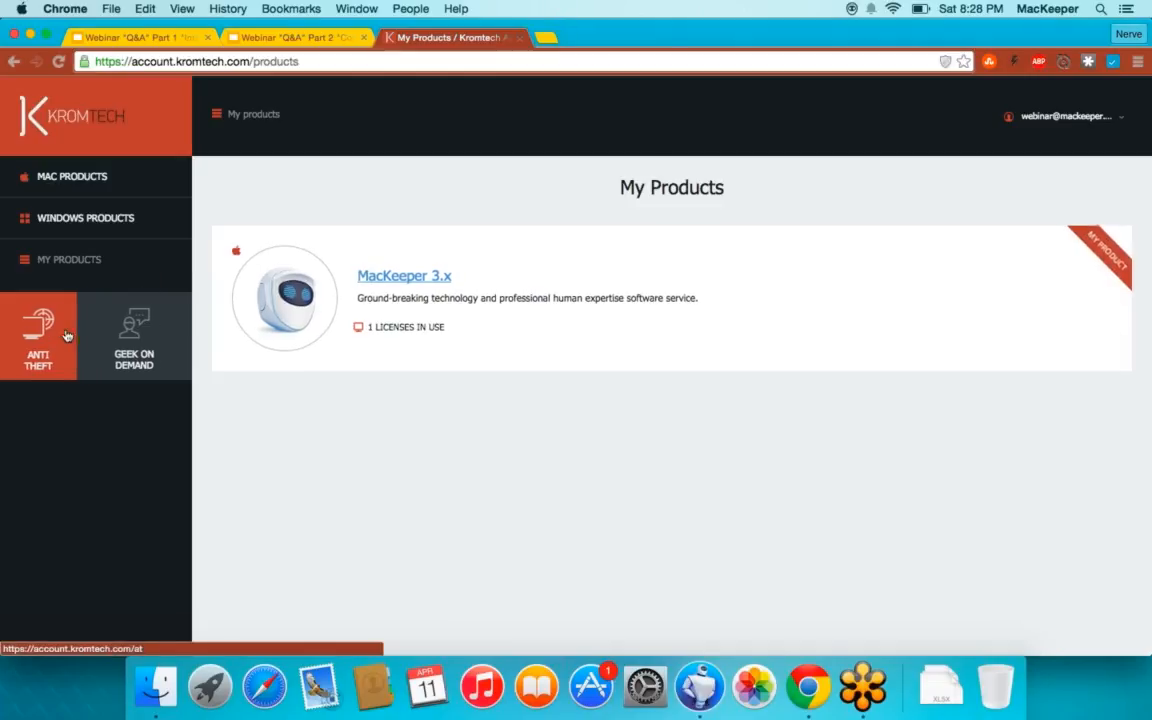
click(44, 341)
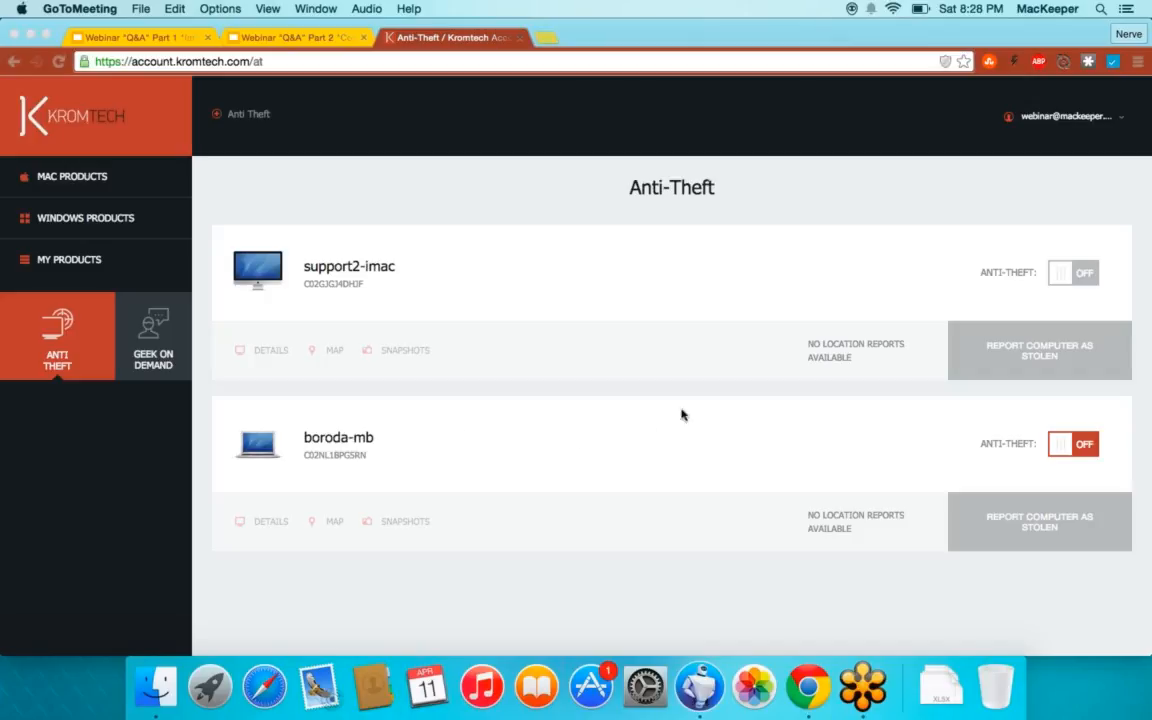
Turn on Anti-Theft for the boroda-mb computer and try to report it as stolen, submitting the contact phone number
click(1045, 453)
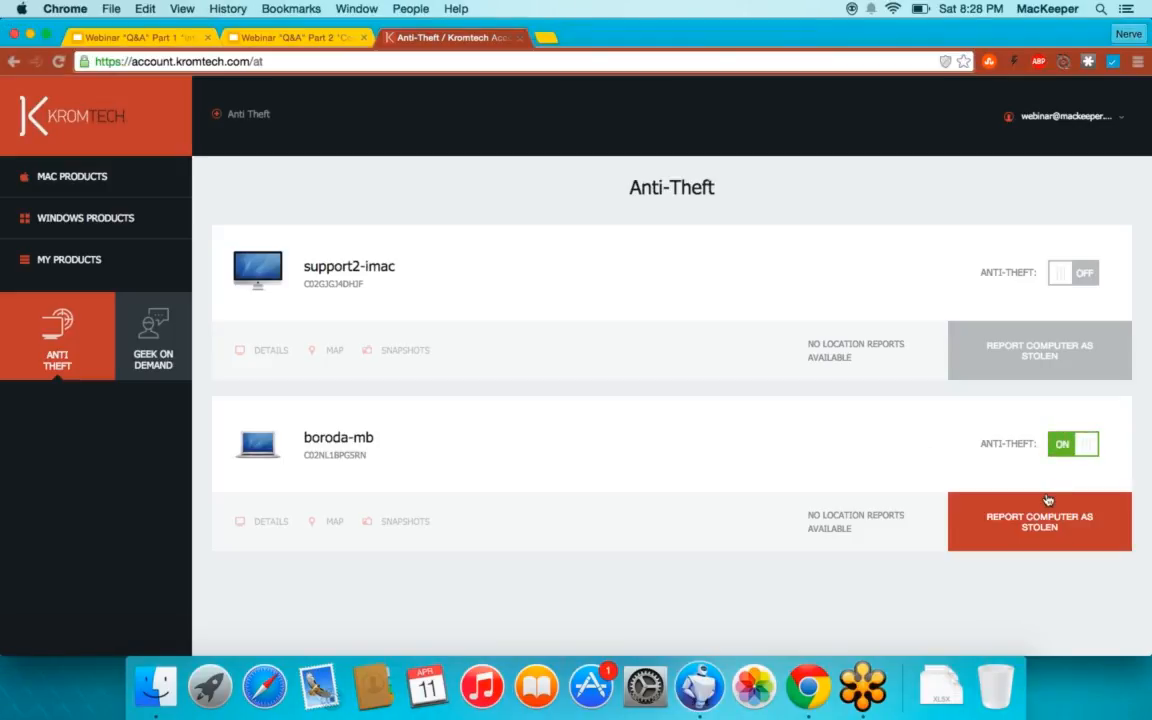
click(987, 529)
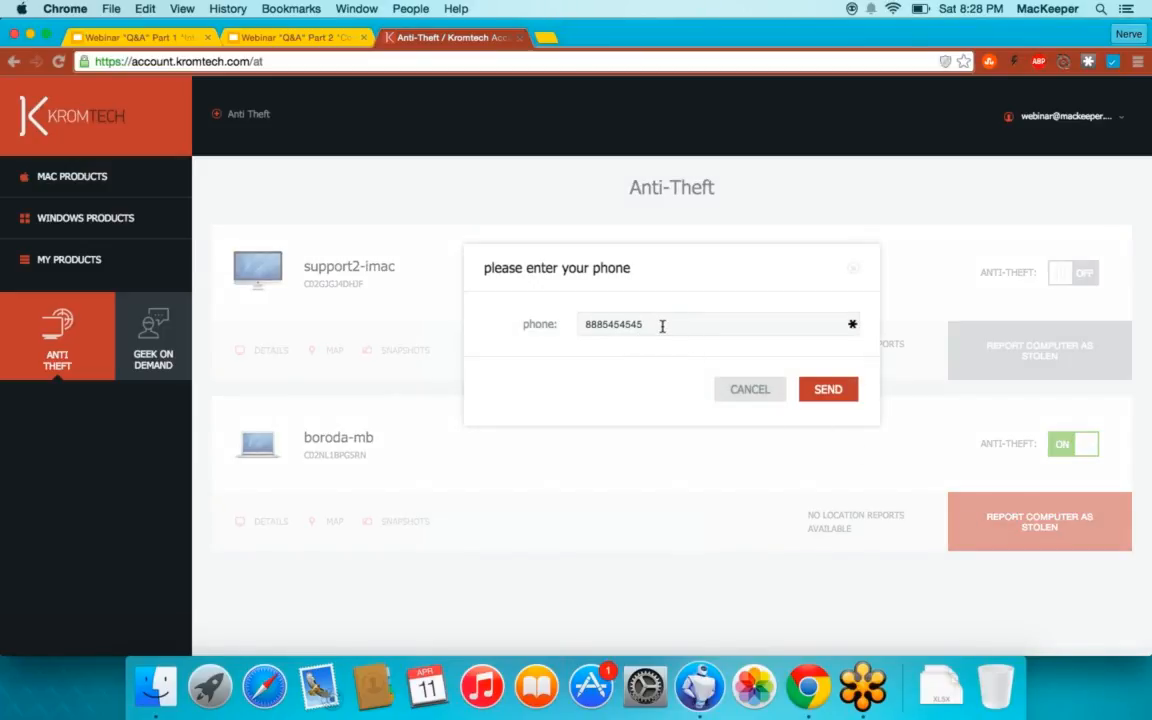
click(830, 392)
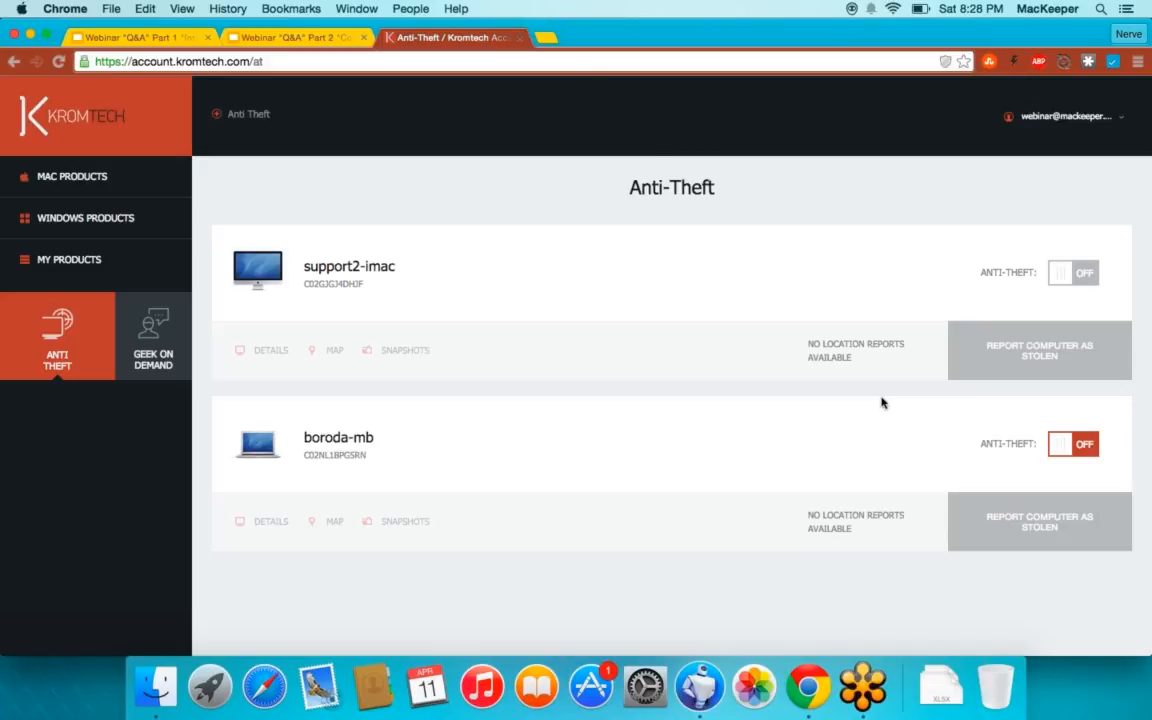
Turn Anti-Theft on again for the boroda-mb computer, dismiss the notification, and minimize the browser window
click(1057, 449)
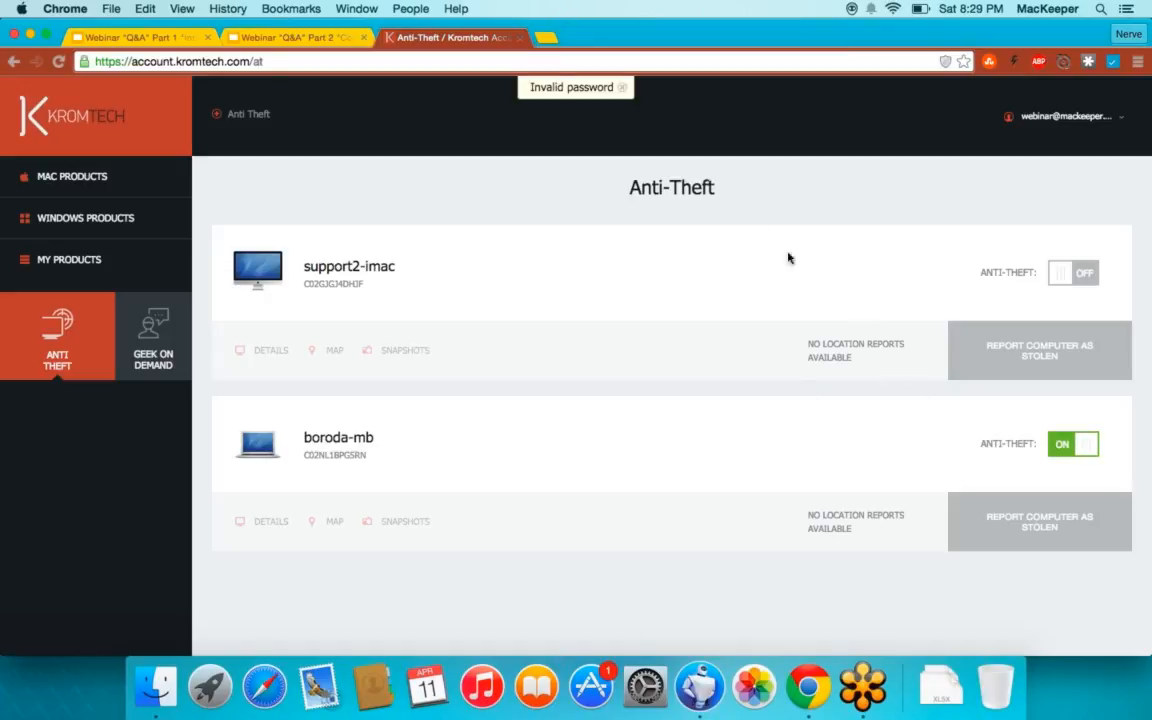
click(622, 87)
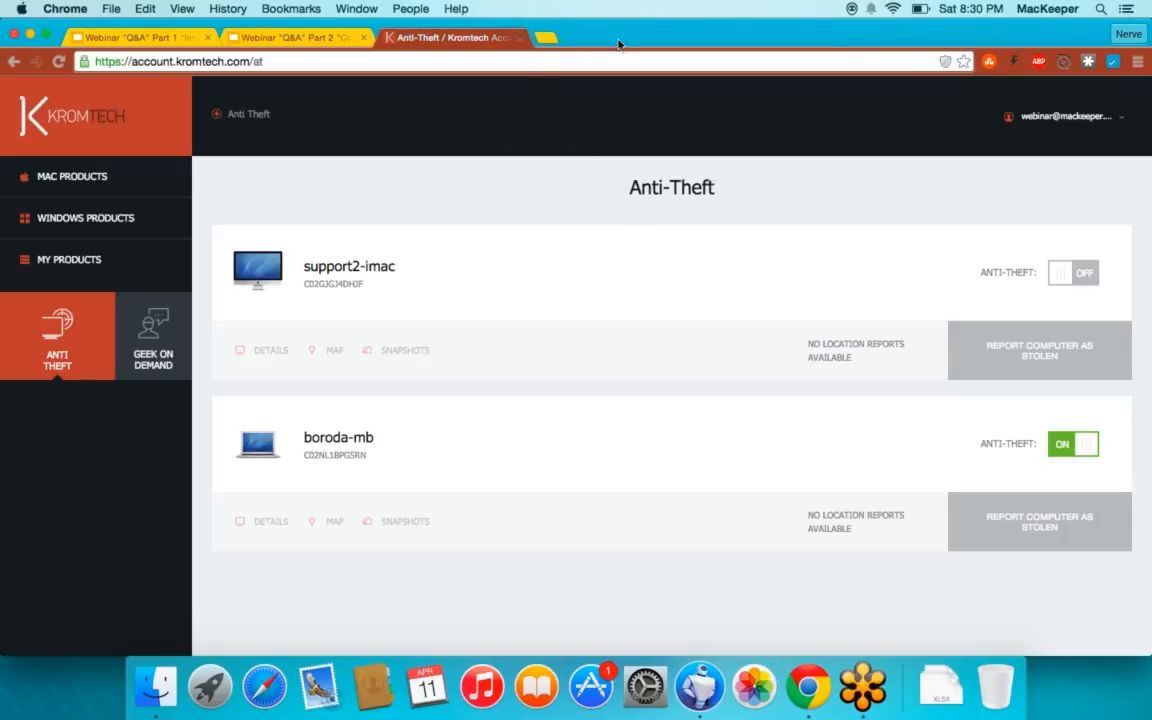
click(31, 36)
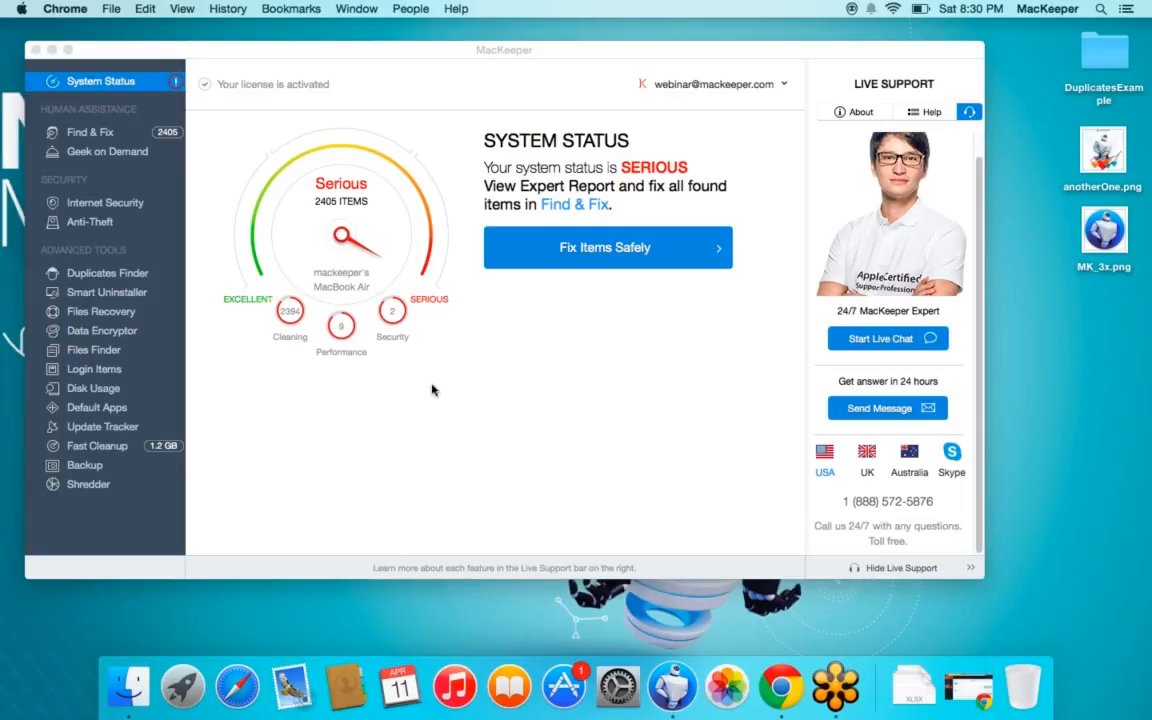
Add the Chess application to MacKeeper's Login Items and select its entry
click(105, 370)
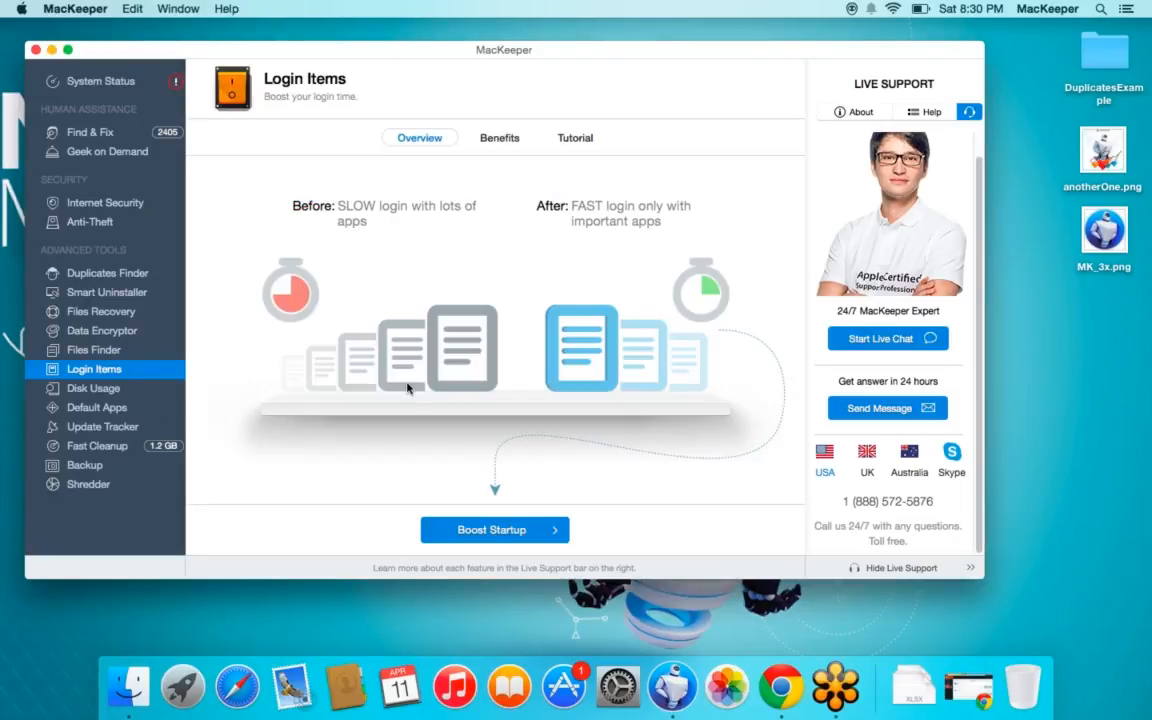
click(478, 531)
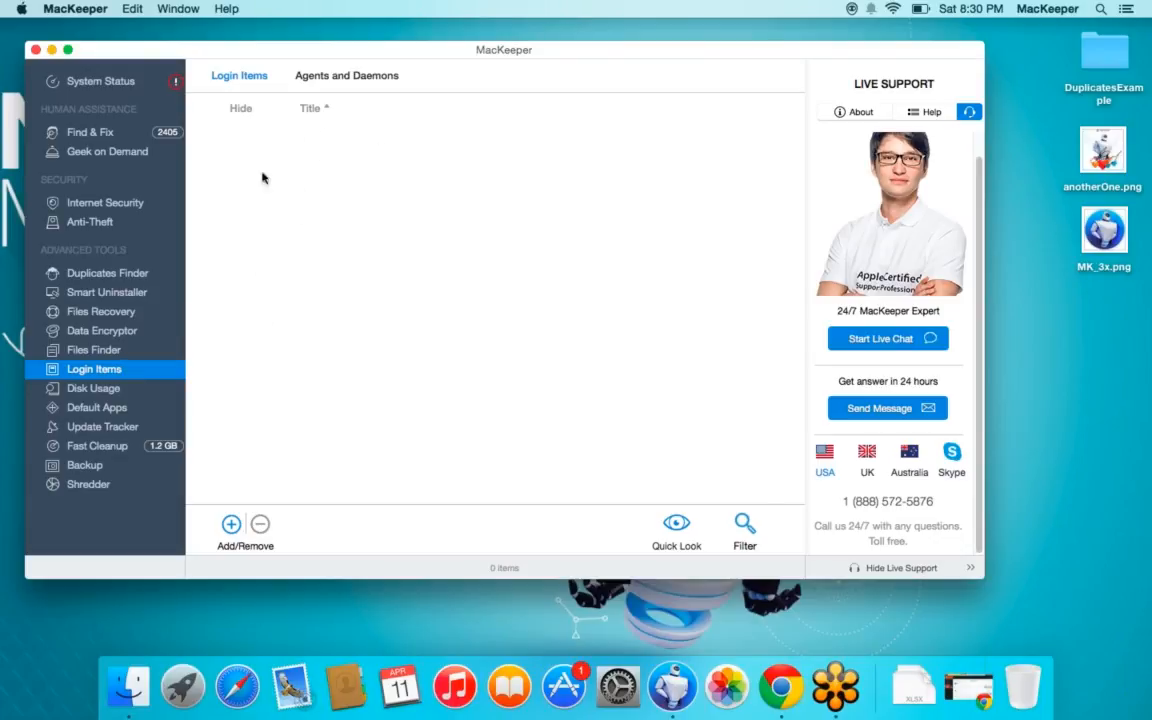
click(231, 524)
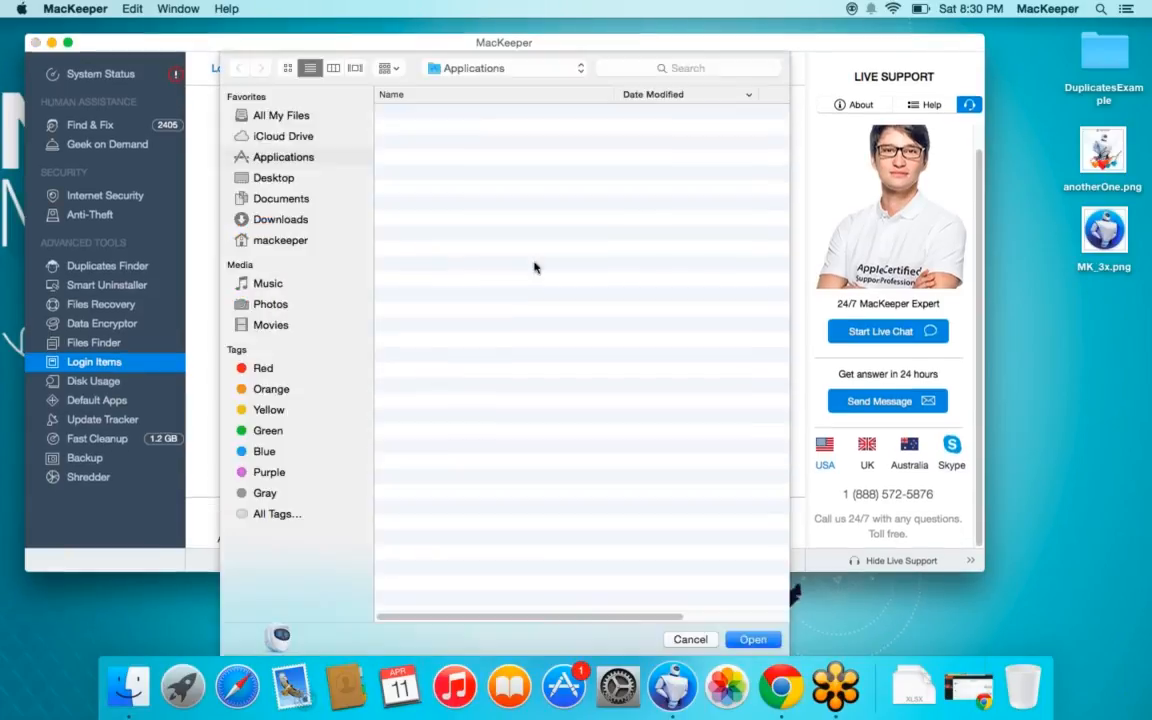
click(441, 221)
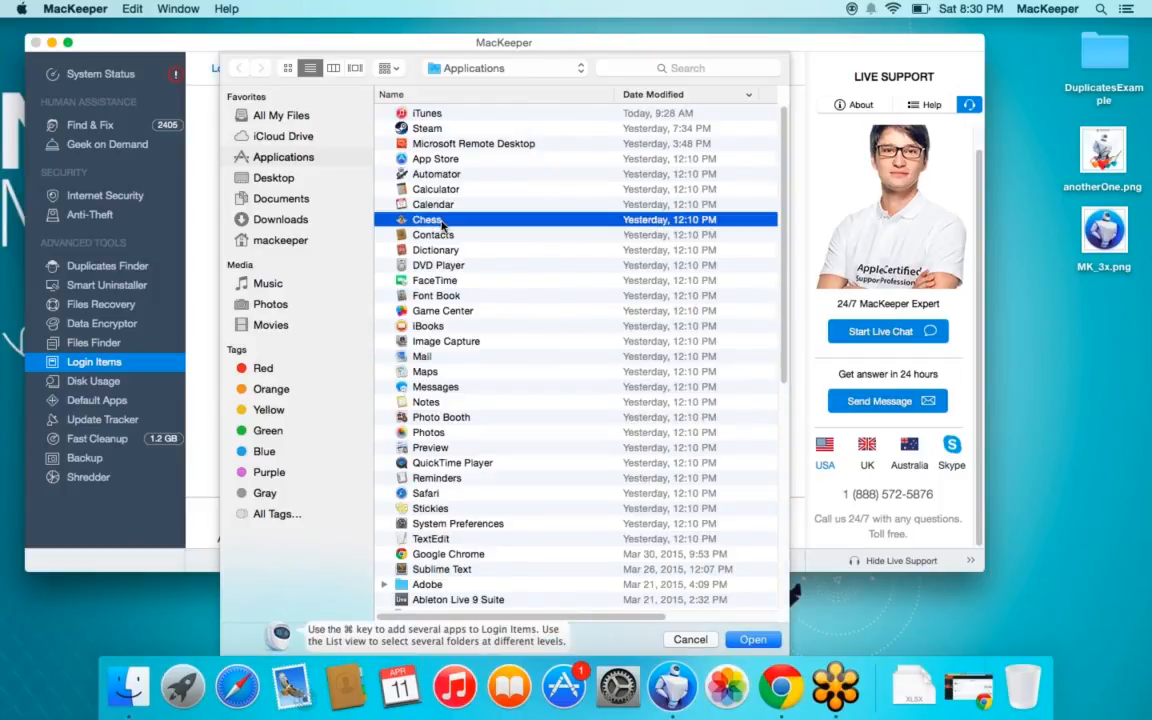
double_click(441, 221)
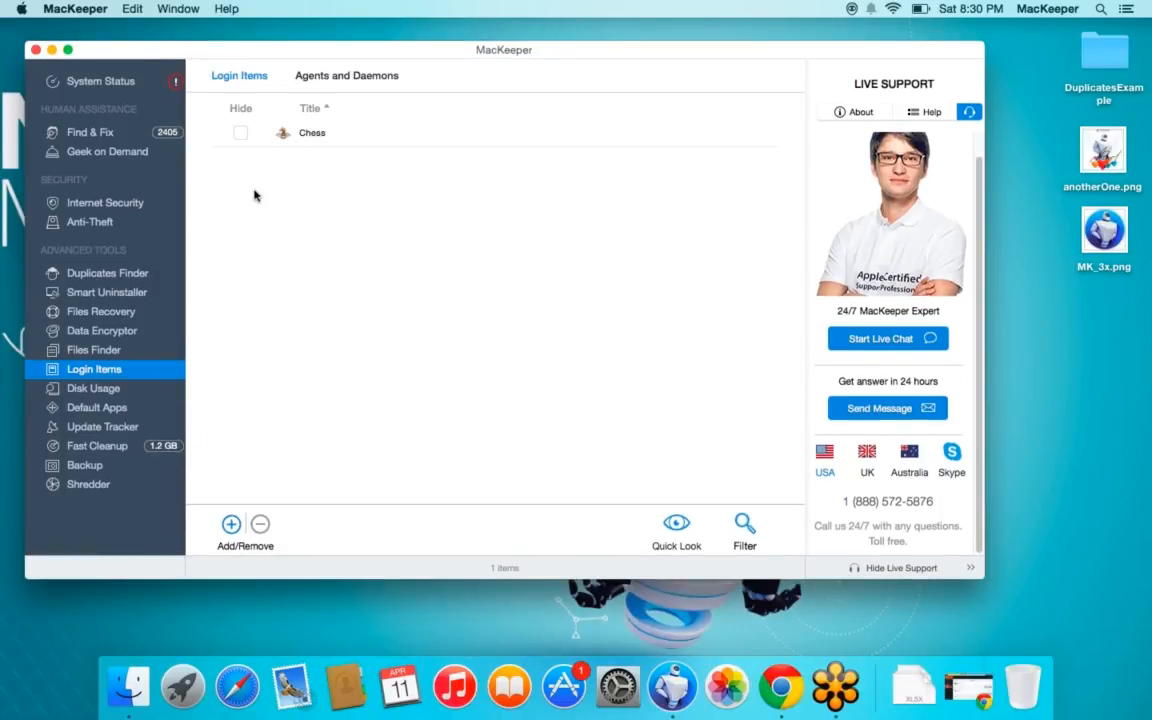
click(300, 133)
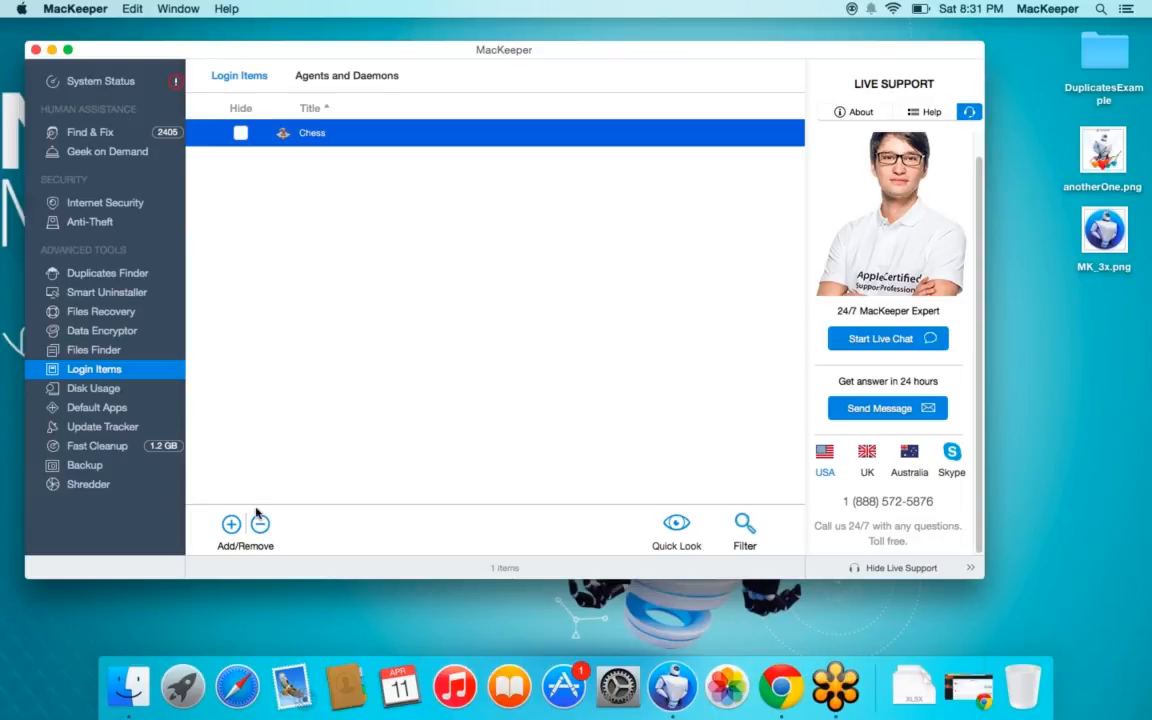
Scan the installed applications with Update Tracker and select Adobe Reader in the full list
click(96, 433)
click(450, 530)
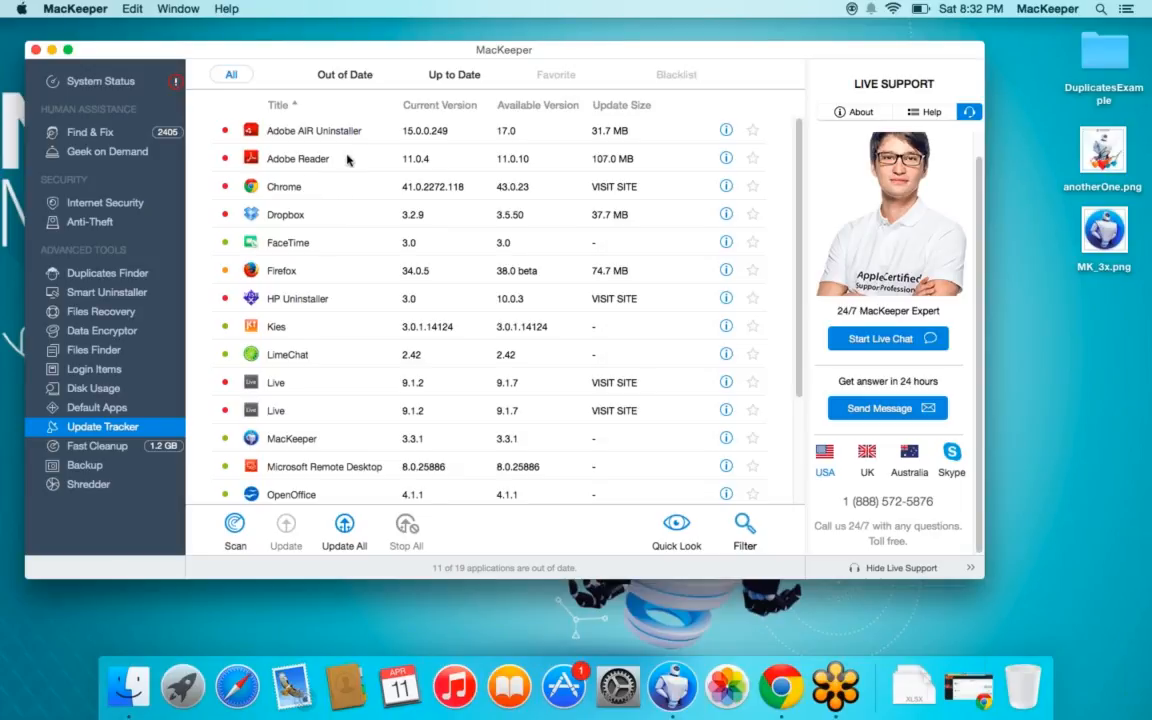
click(343, 526)
click(306, 157)
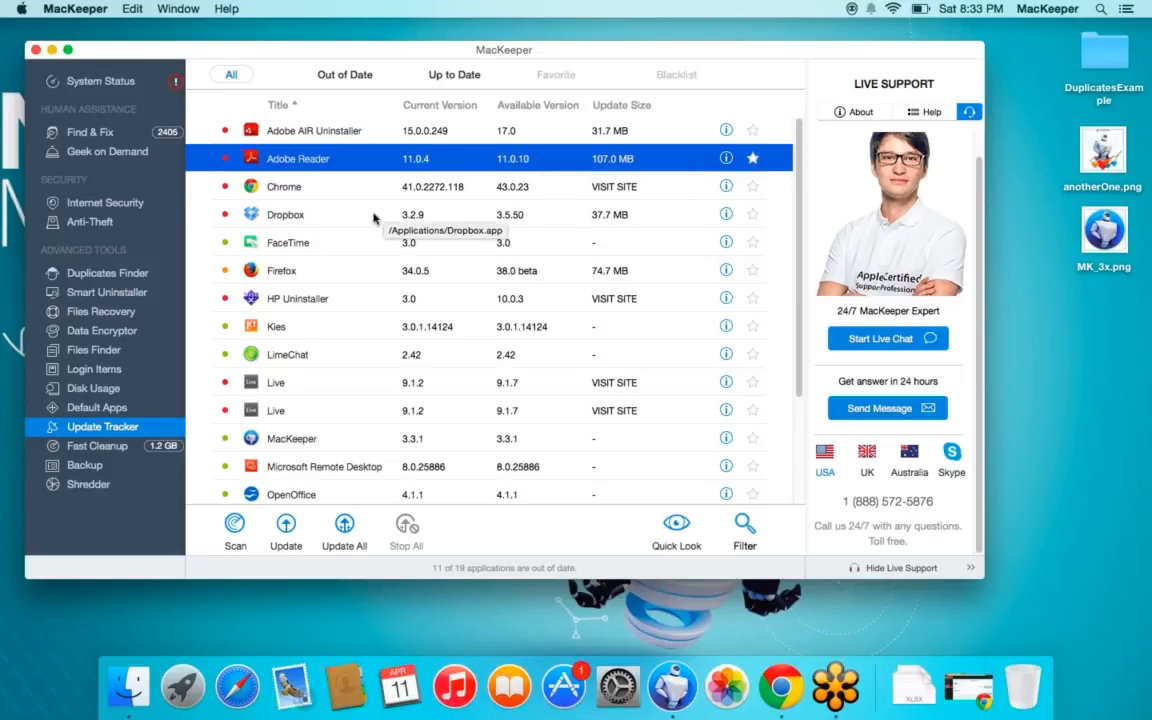
scroll(360, 198, down, 1)
scroll(385, 192, up, 1)
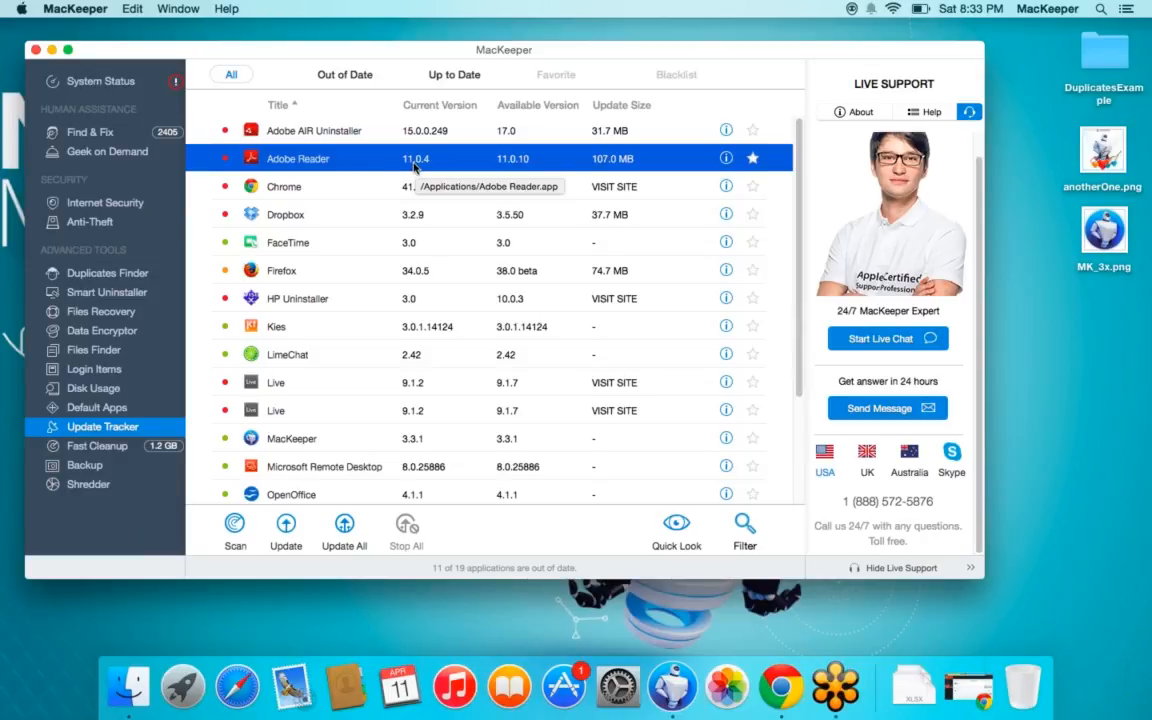
Move Adobe Reader to the Update Tracker blacklist, view the blacklist, and return to the list of all applications
right_click(369, 167)
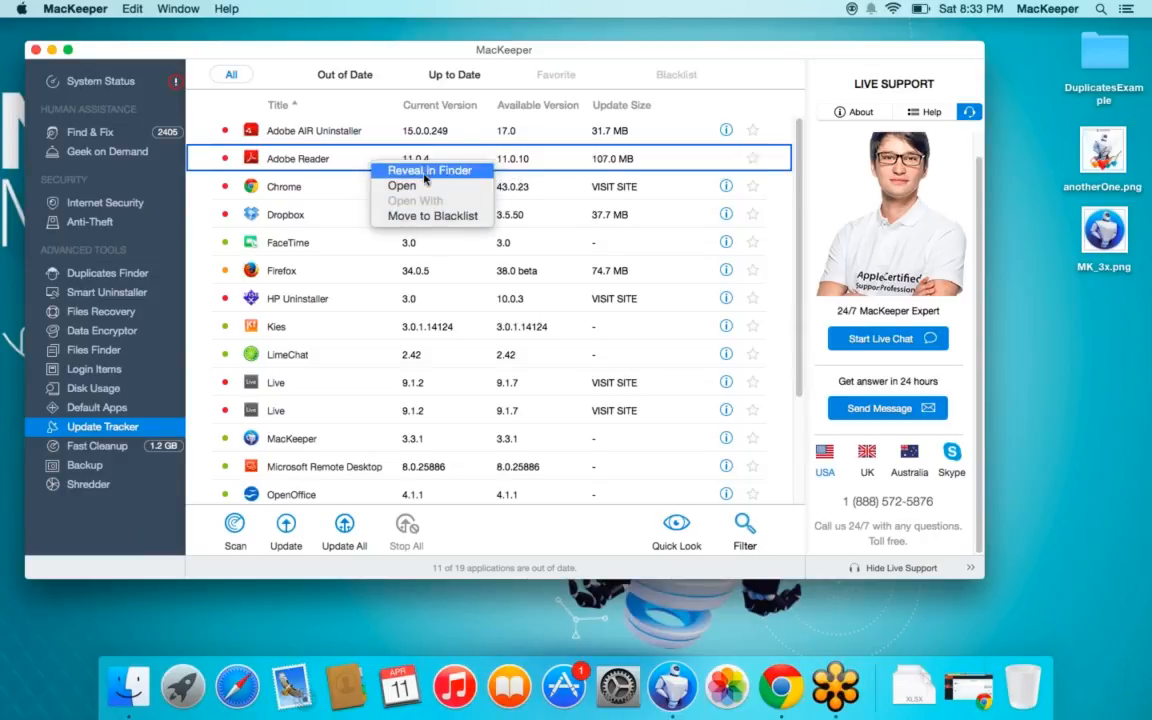
click(414, 217)
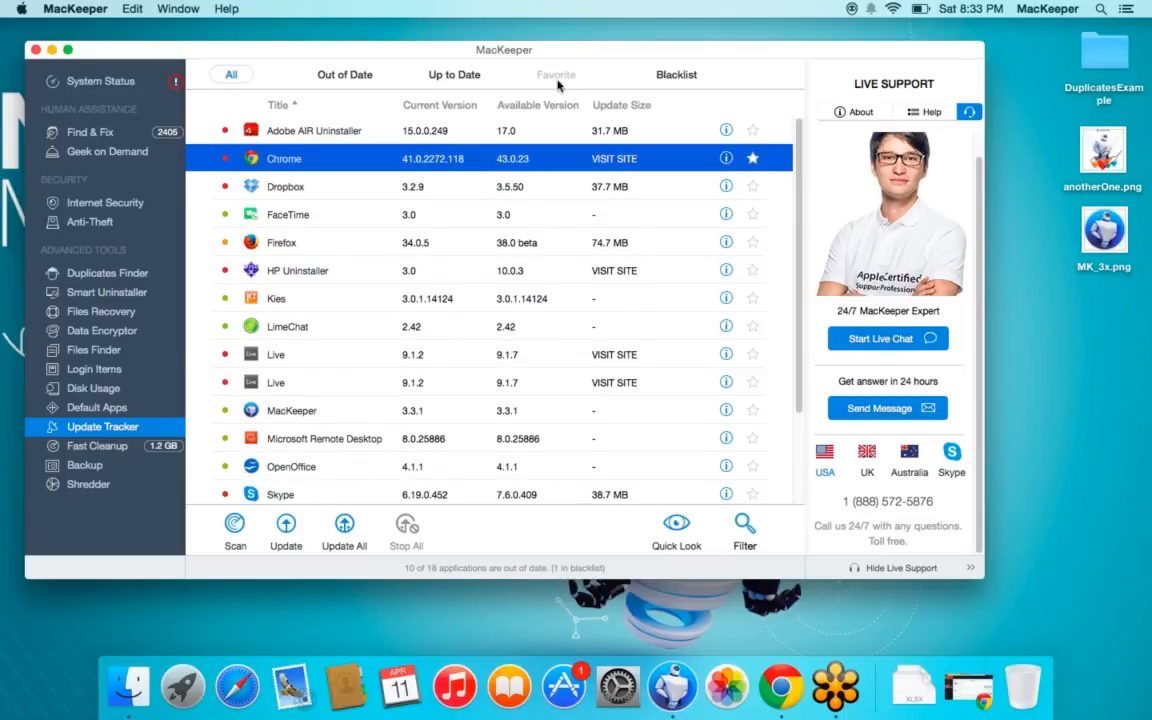
click(660, 72)
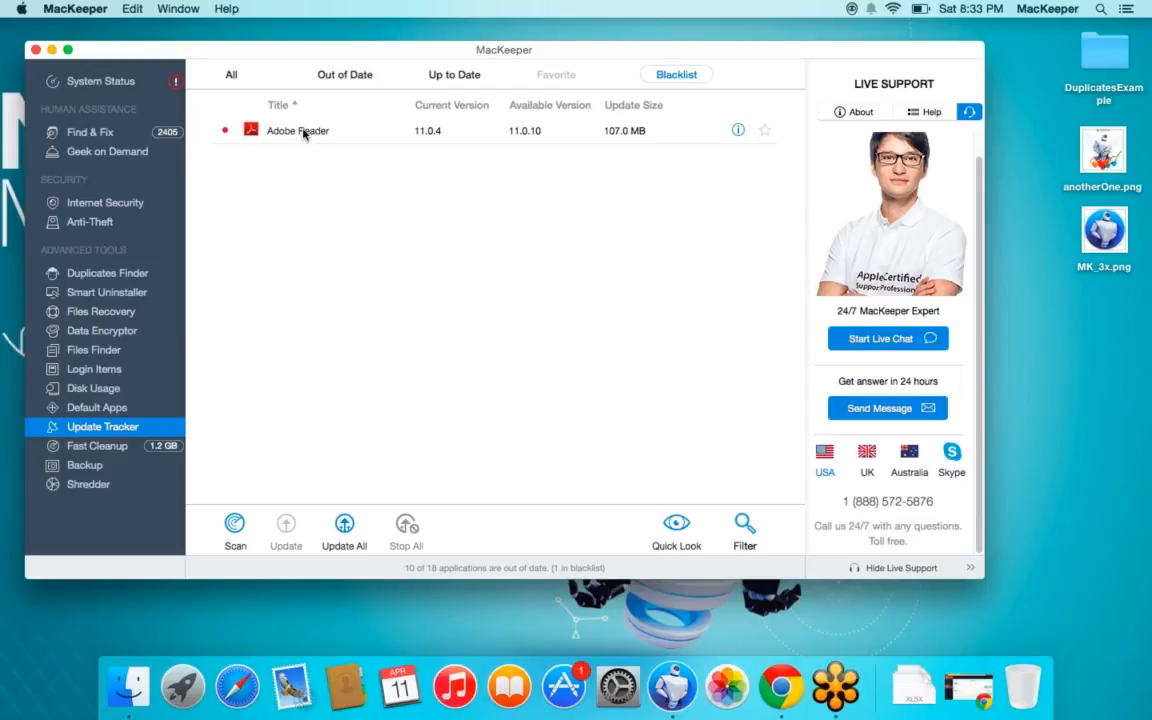
click(232, 75)
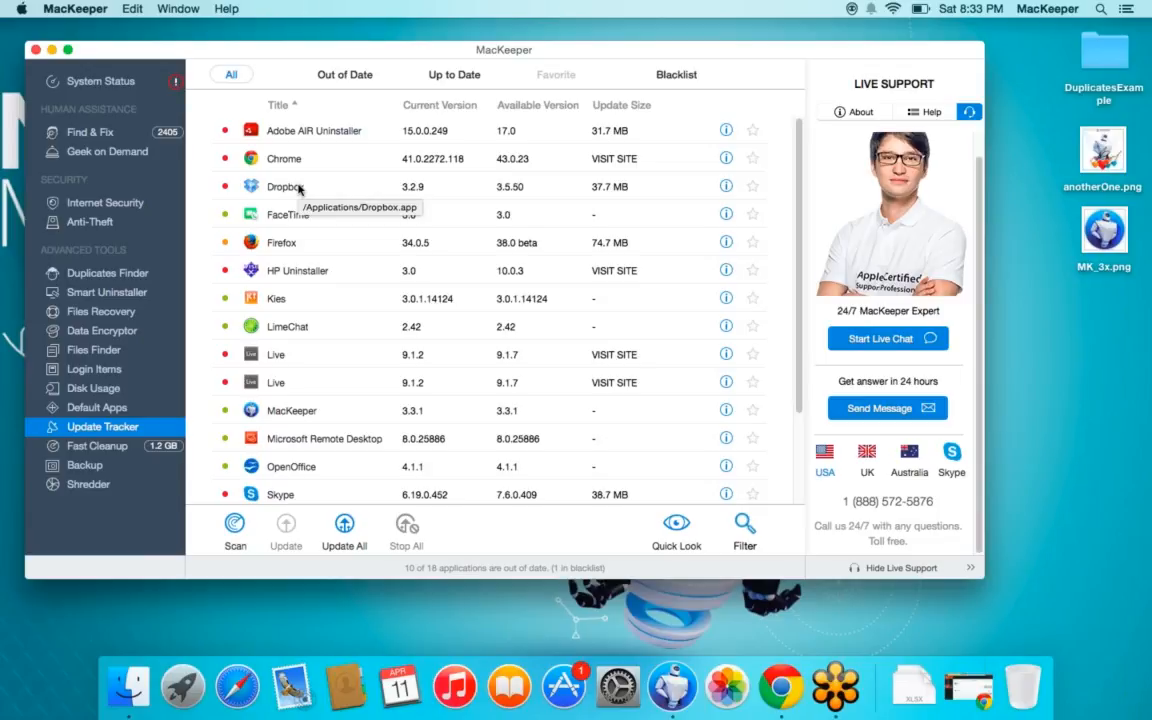
Check the Apple system menu for App Store updates, close it, and select Dropbox in the Update Tracker list
click(18, 10)
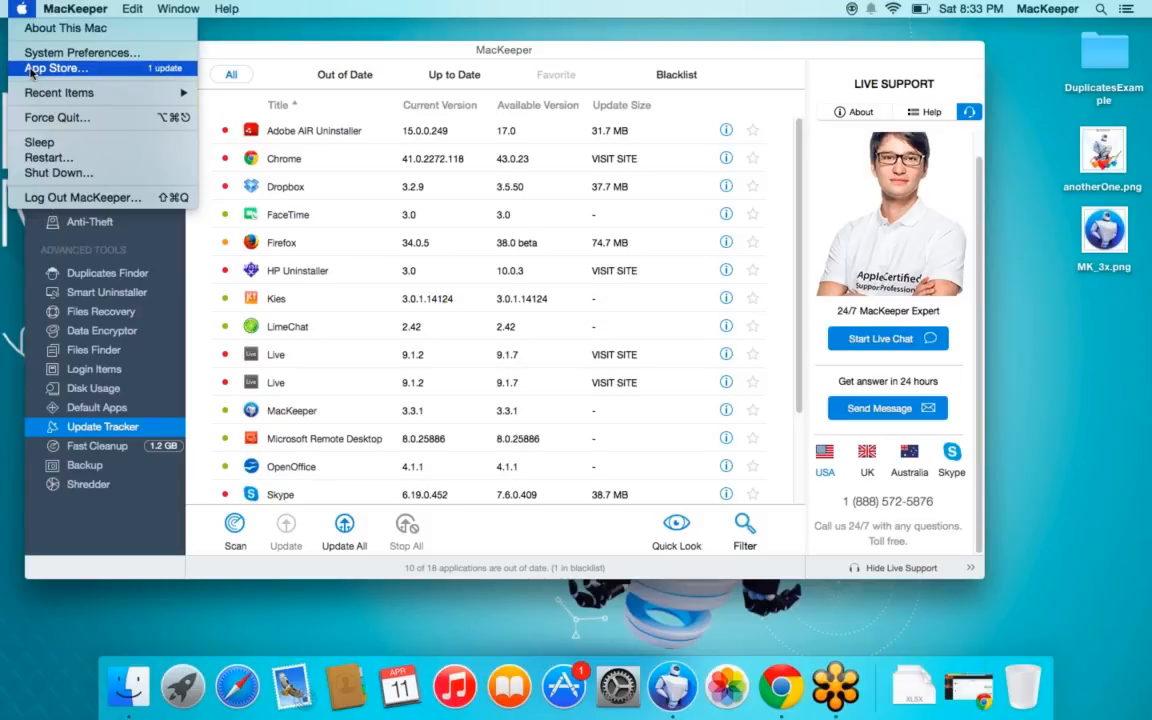
click(330, 172)
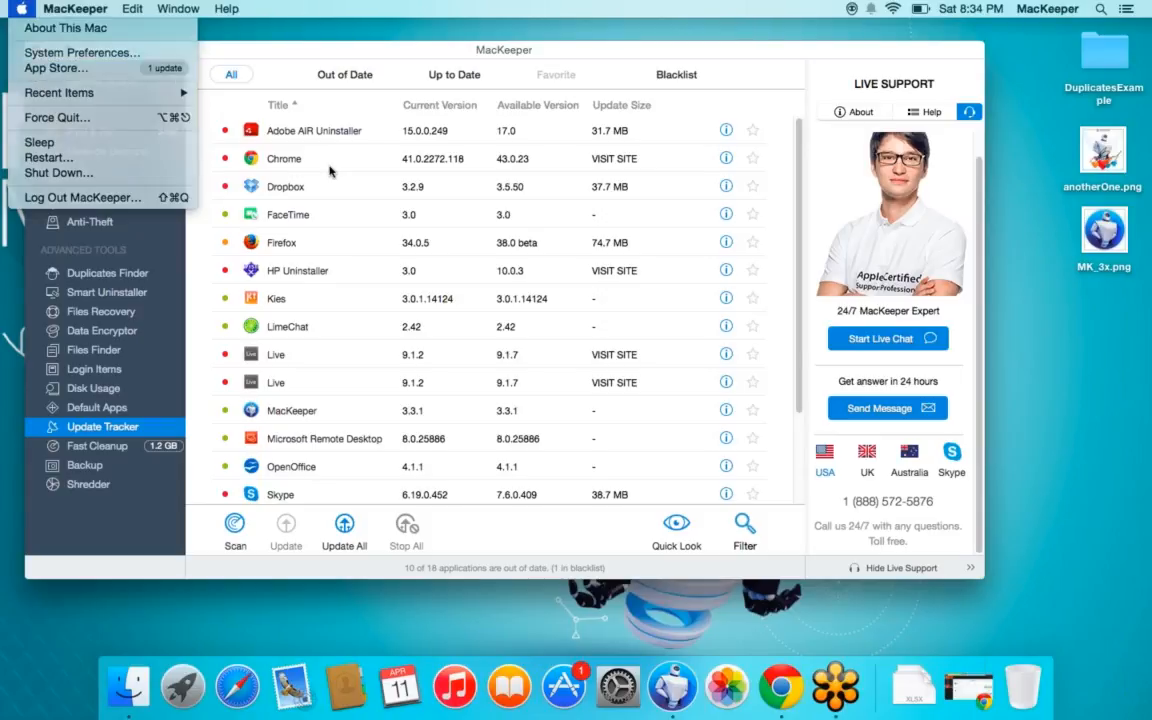
click(286, 156)
click(313, 188)
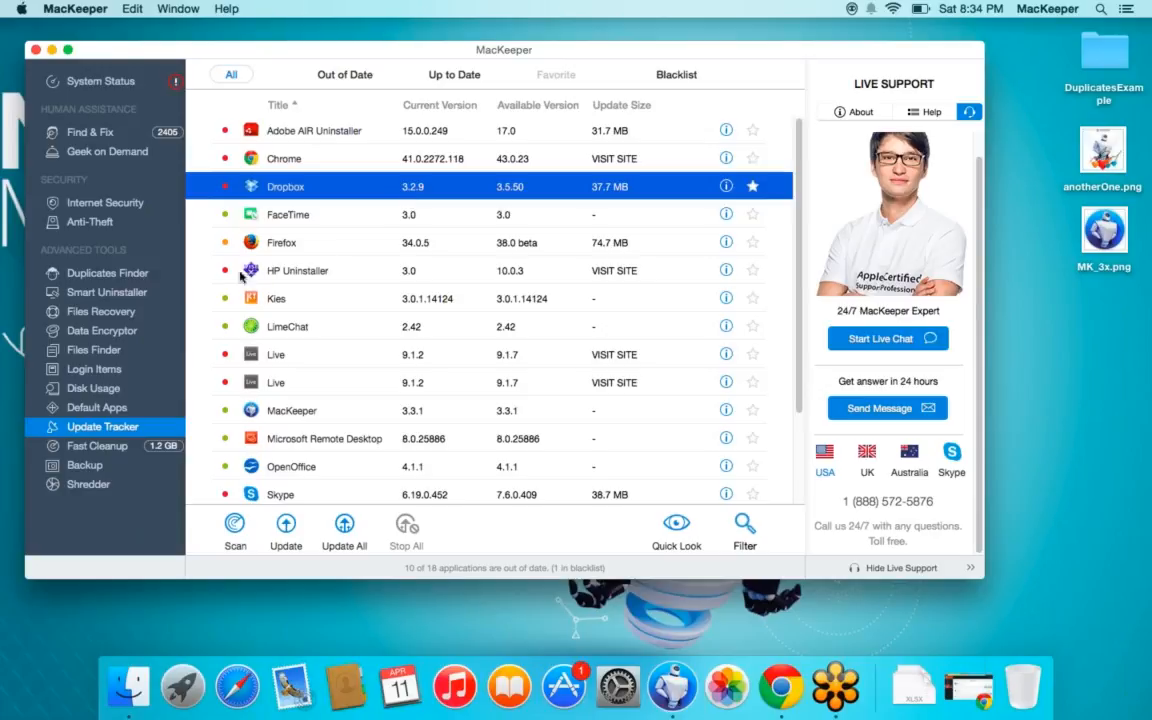
Open MacKeeper's Files Recovery and proceed to choosing the volume to scan
click(101, 312)
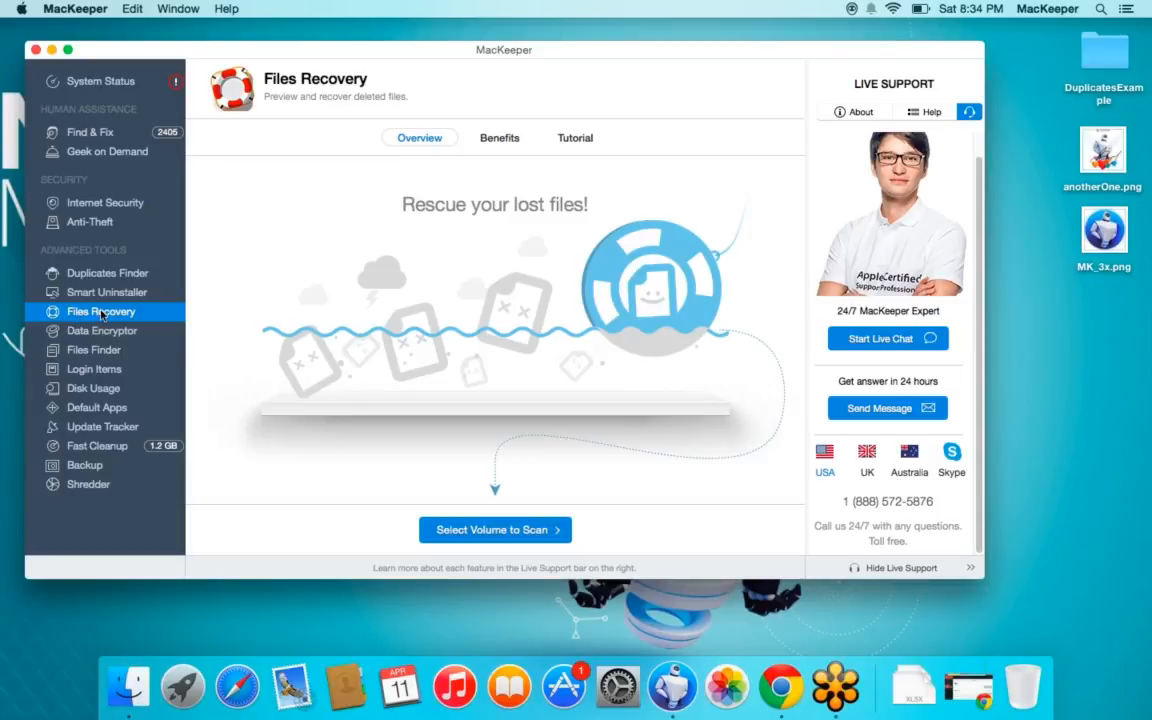
click(90, 252)
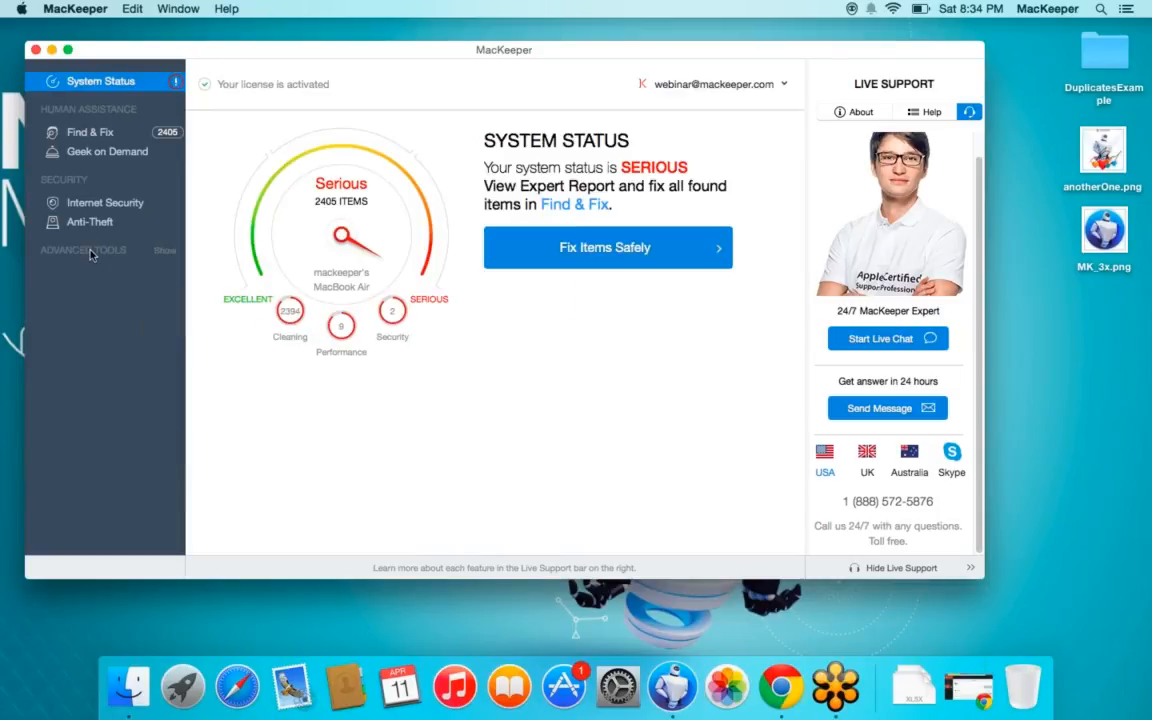
click(70, 257)
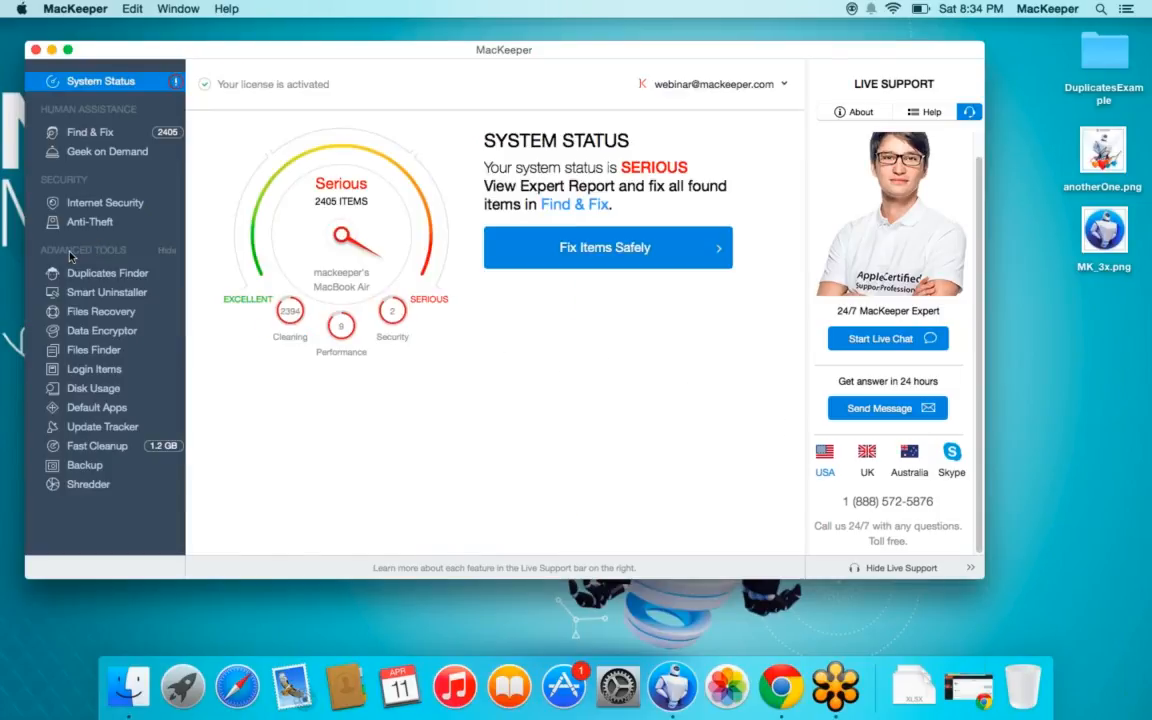
click(68, 313)
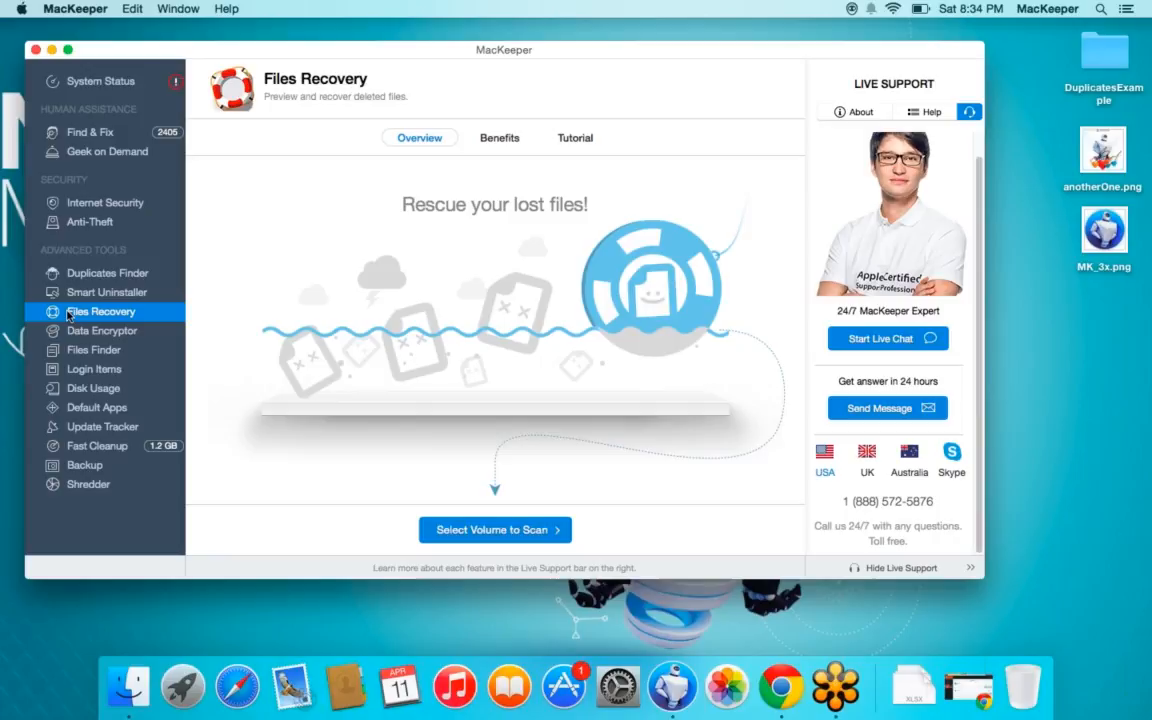
click(488, 531)
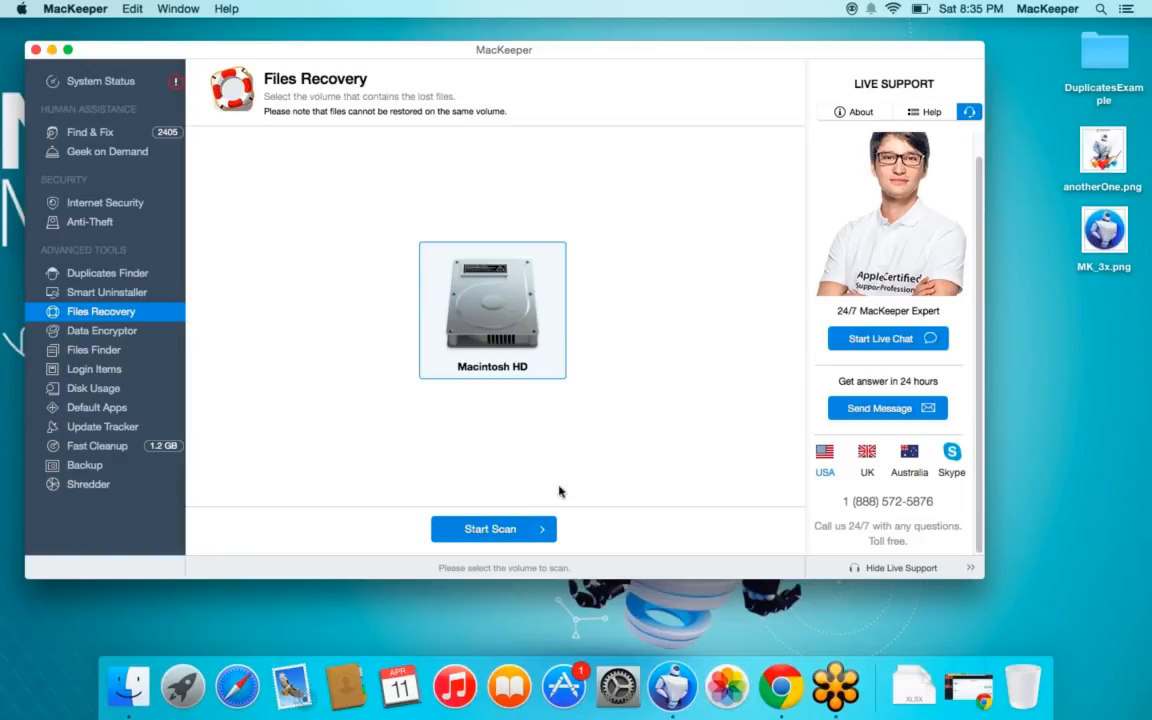
Find Disk Utility with a system search for "disk", view the Macintosh HD volume's details, and quit it
click(1101, 9)
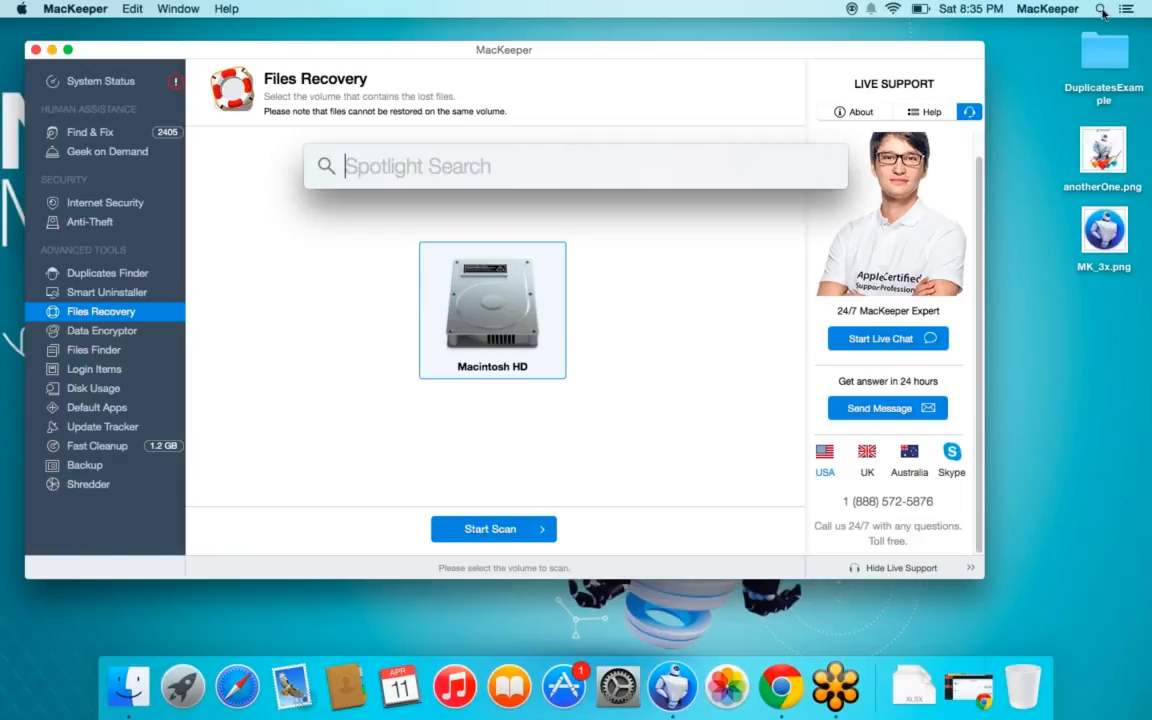
text(disk)
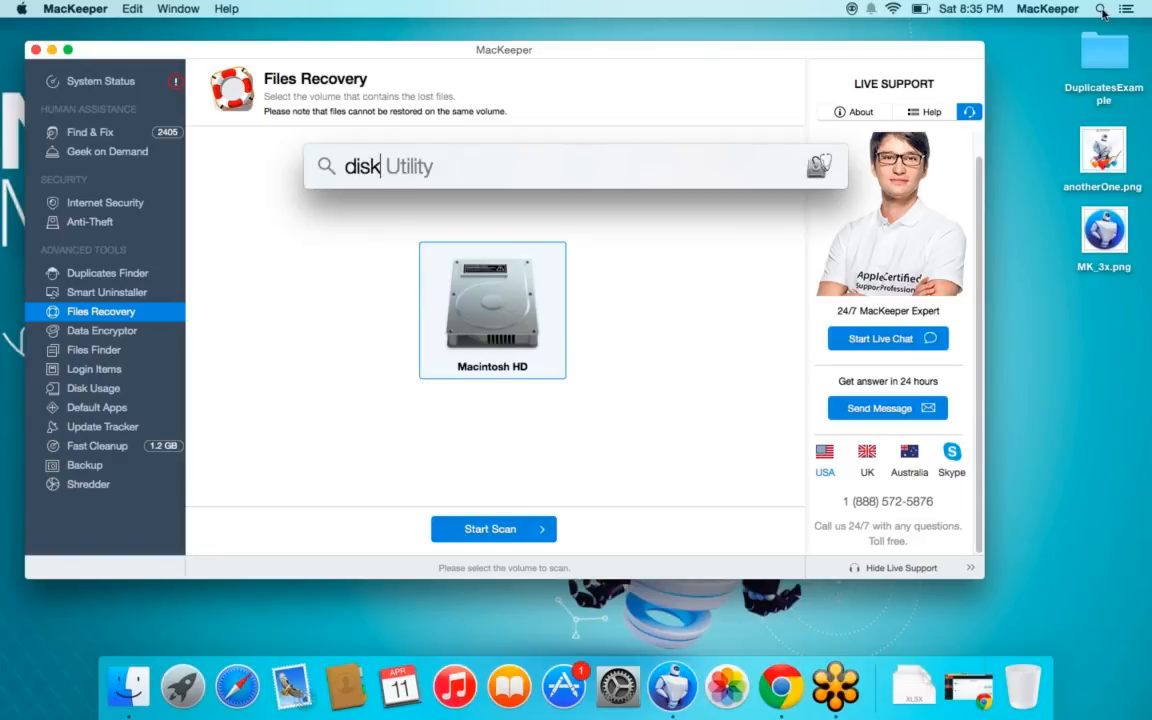
key(Return)
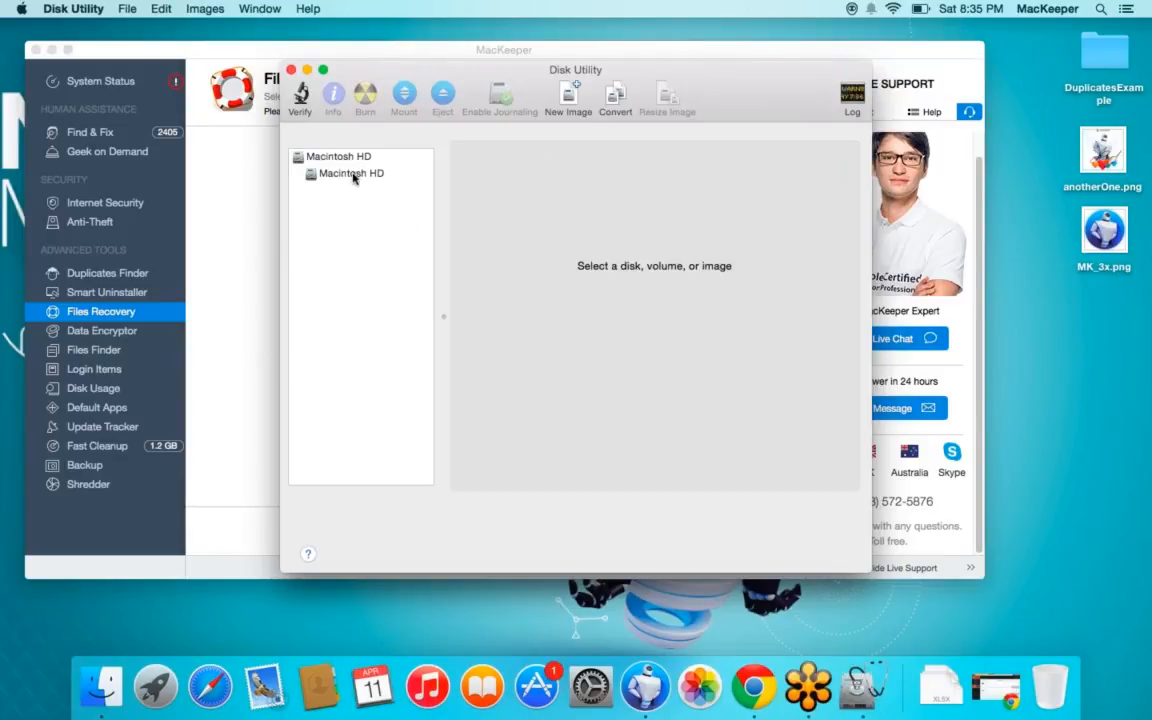
click(320, 170)
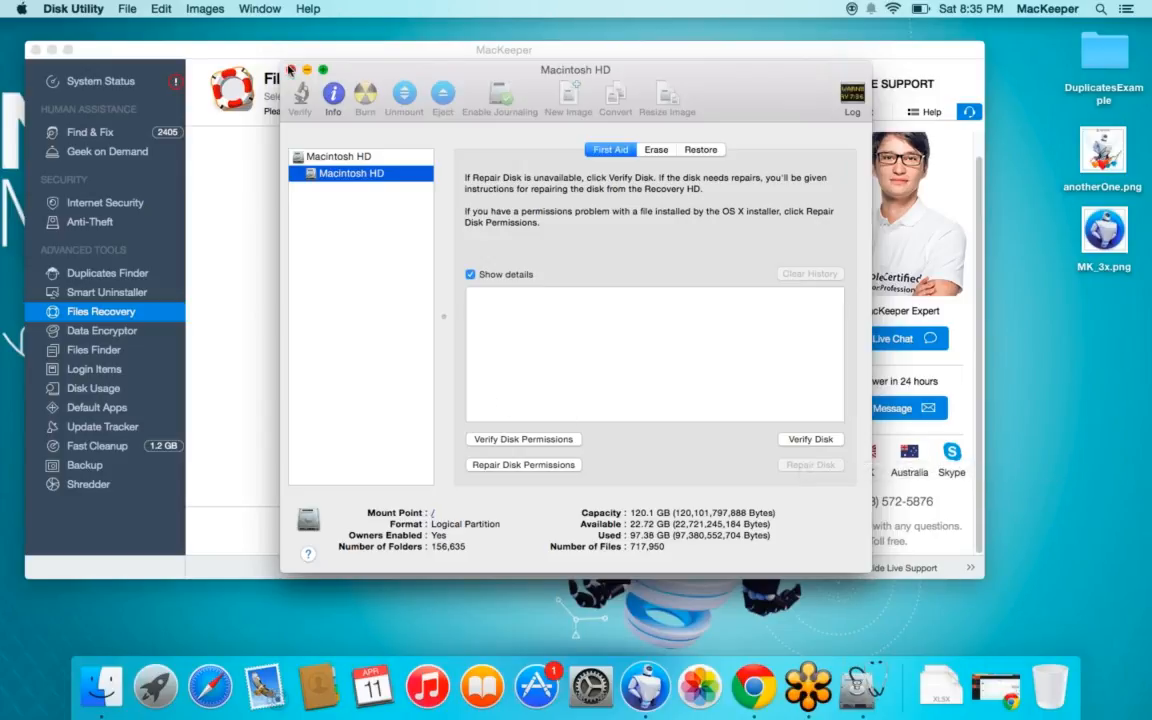
key(super+q)
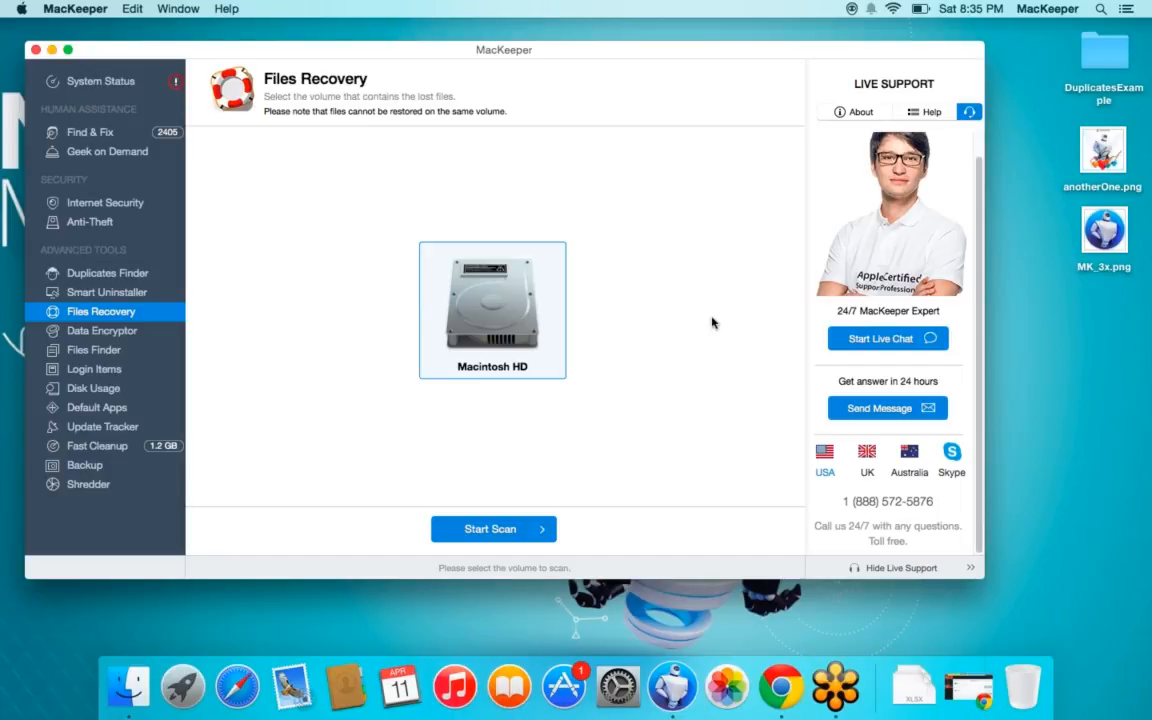
Reopen Disk Utility to check the Macintosh HD volume once more, then close its window
click(1100, 9)
text(dis)
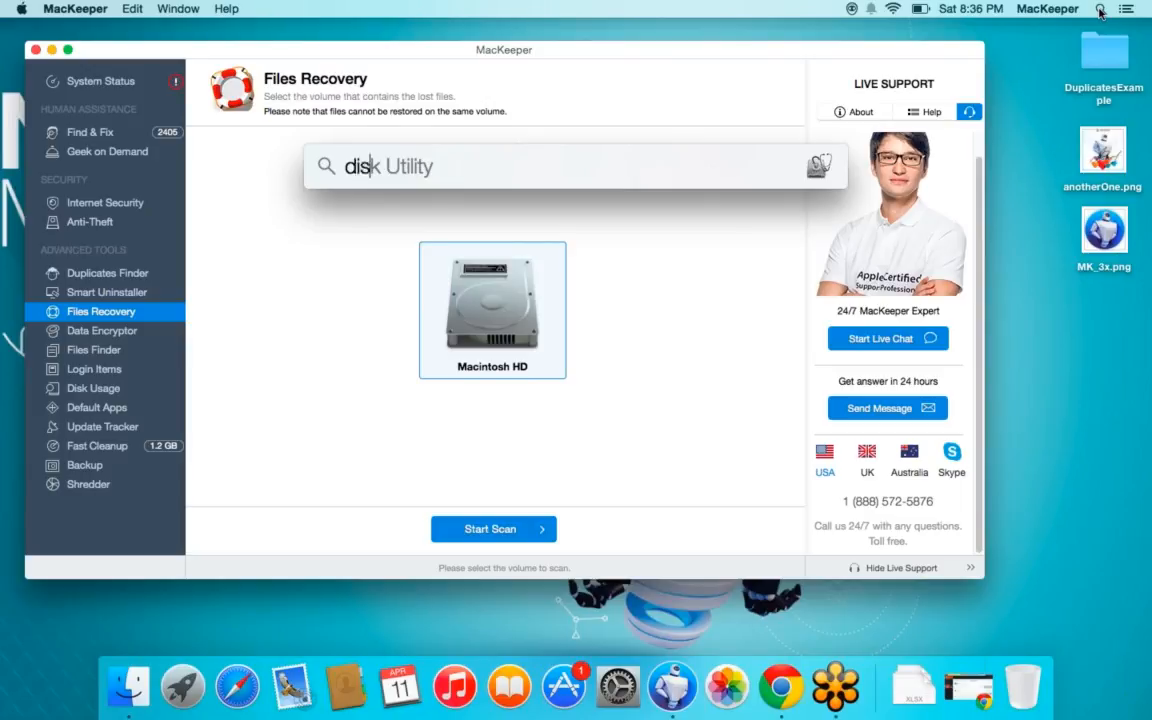
key(Return)
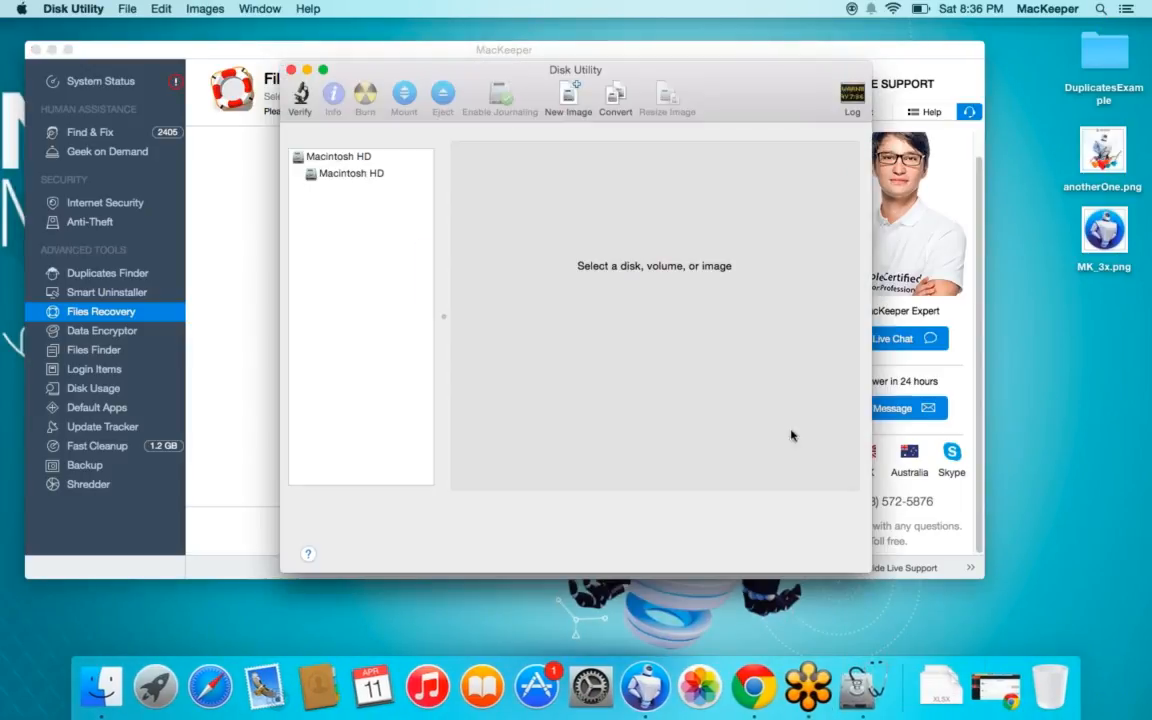
click(346, 176)
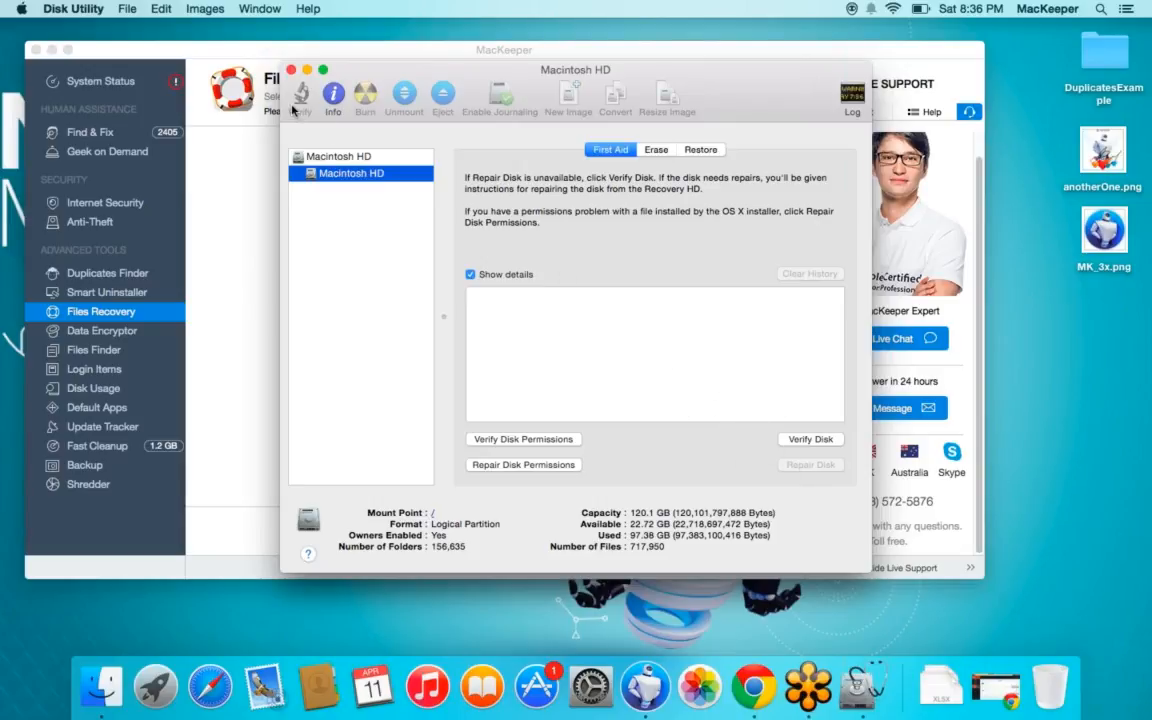
click(290, 70)
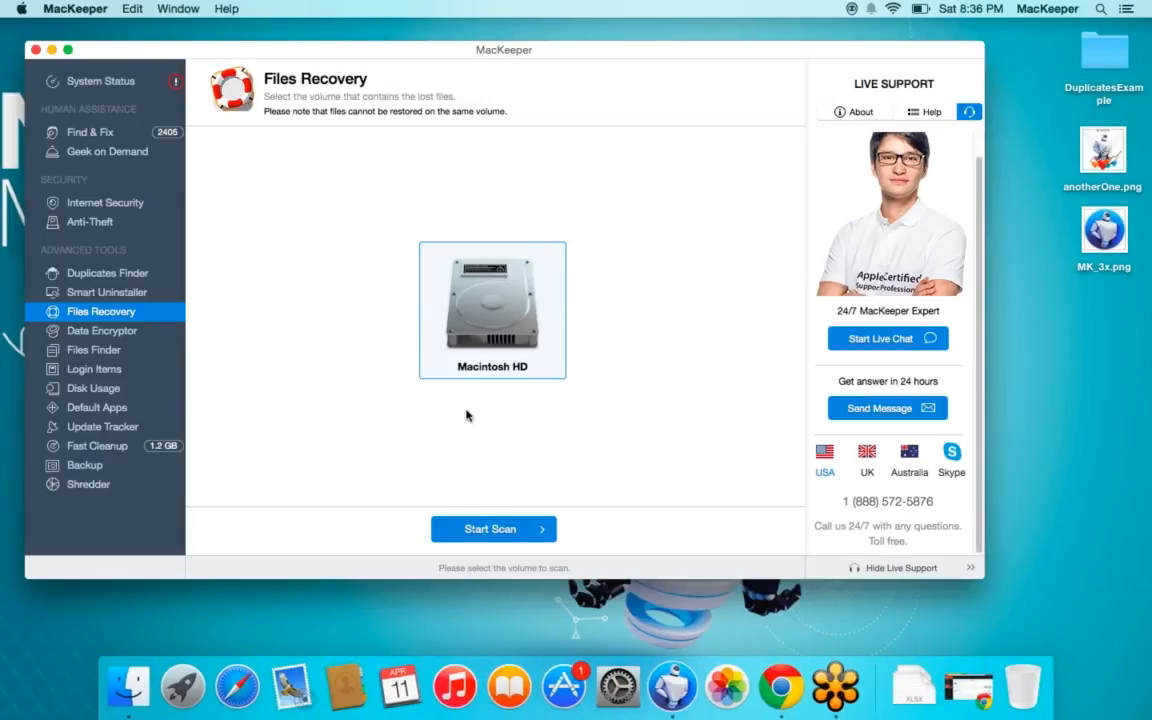
Start the Files Recovery scan of Macintosh HD by authorizing with the account password, then stop the scan
click(471, 533)
text(•••••••)
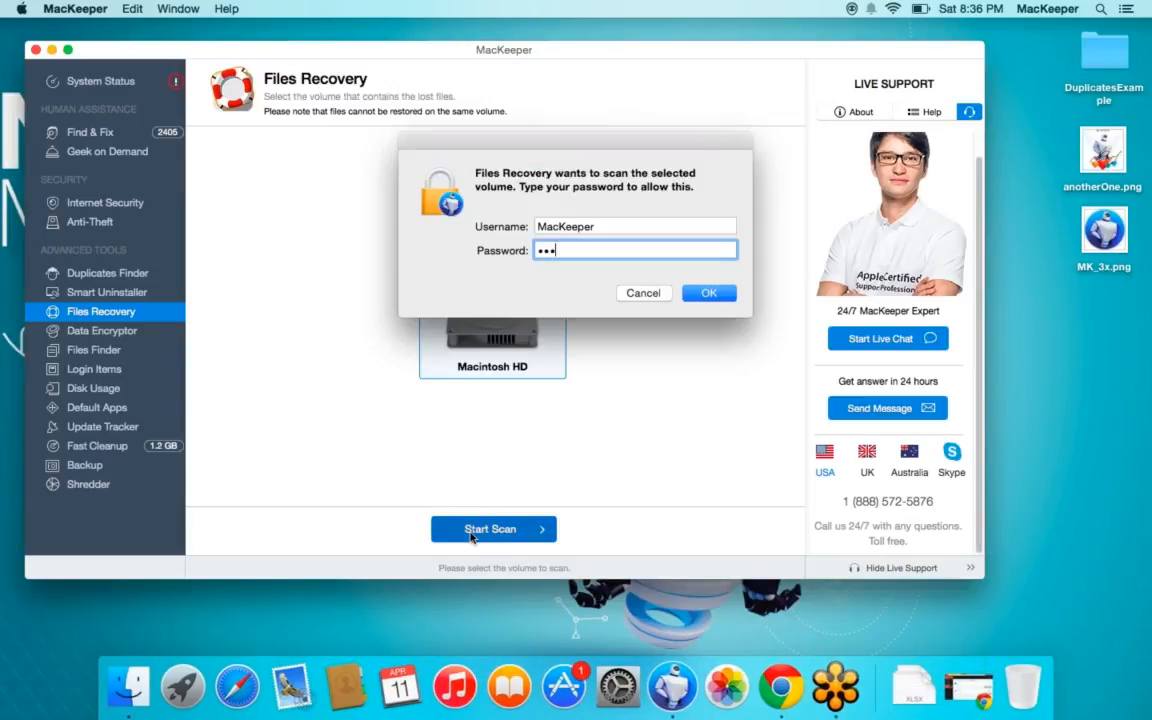
text(•••)
key(Return)
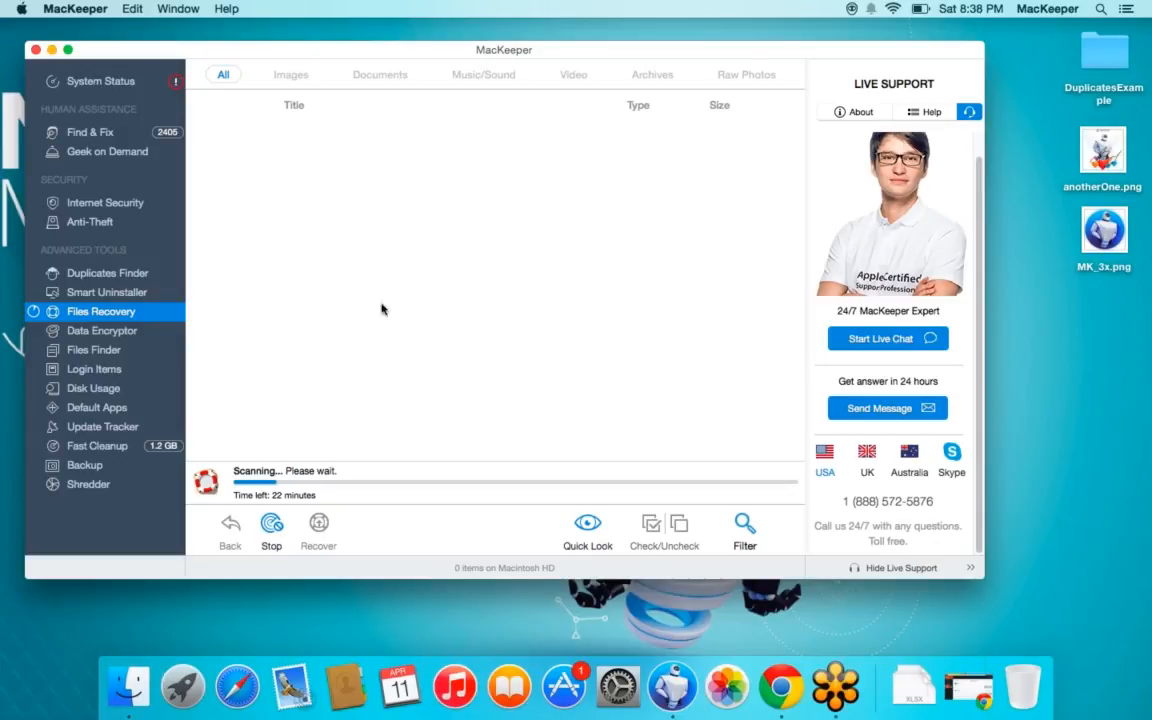
click(270, 524)
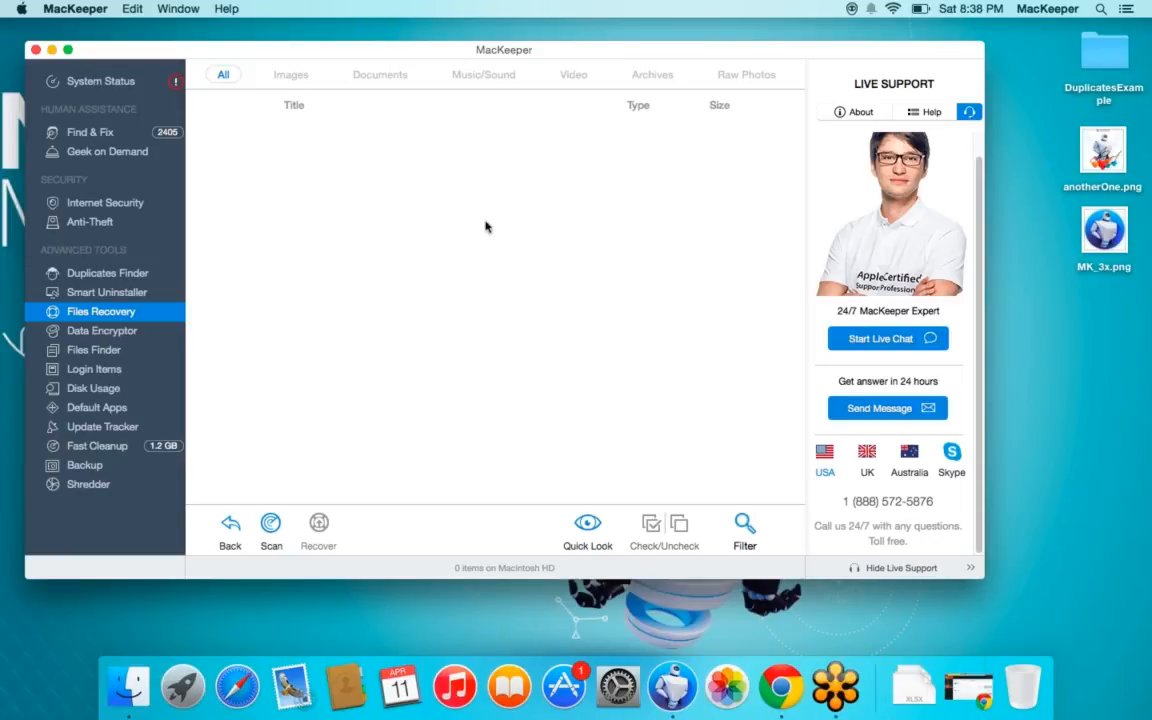
Filter the Files Recovery results by .mp3 and then by .doc, and clear the filter
click(745, 522)
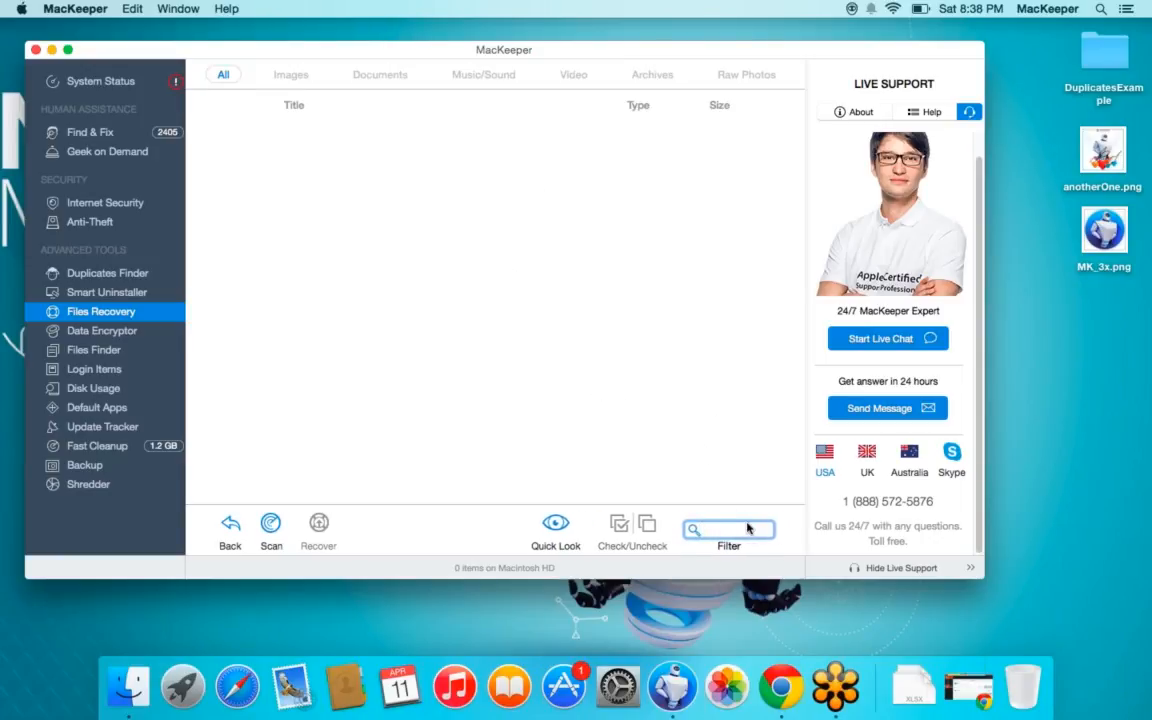
text(.mp3)
key(super+a)
text(.doc)
key(BackSpace)
key(BackSpace)
key(BackSpace)
key(BackSpace)
Switch to Disk Utility, dismiss the drive antivirus prompt, and open the erase settings for the 32.03 GB Wilk GOODRAM drive
key(super+space)
text(dis)
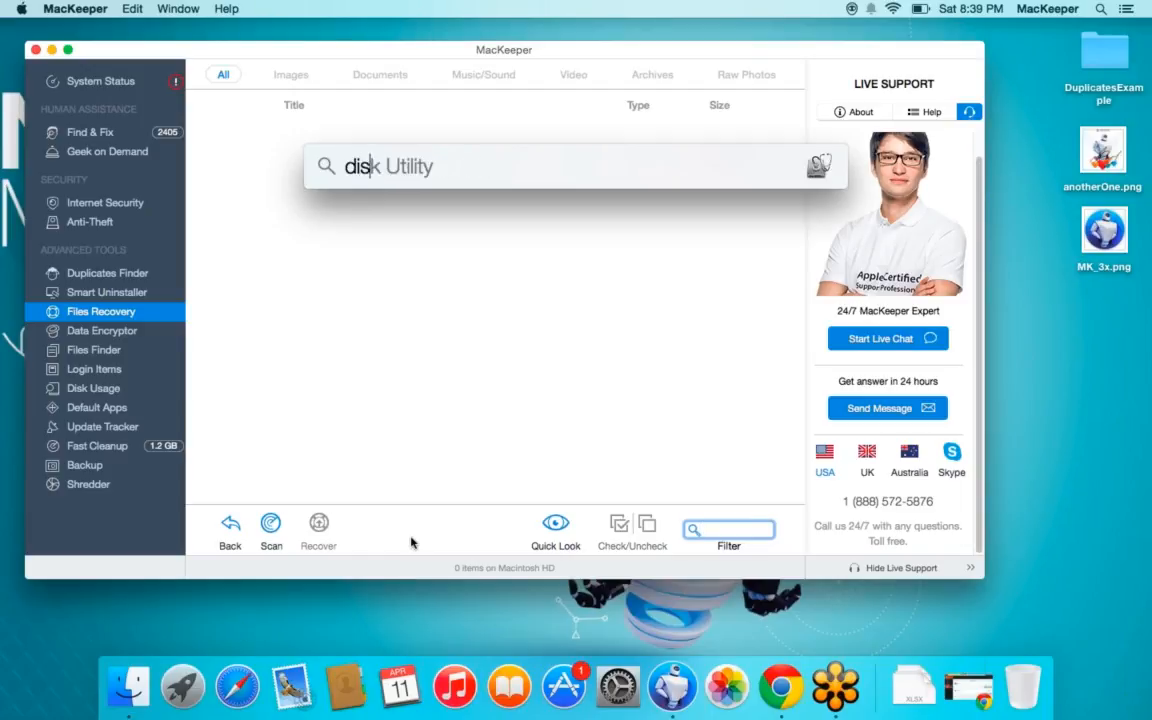
key(Return)
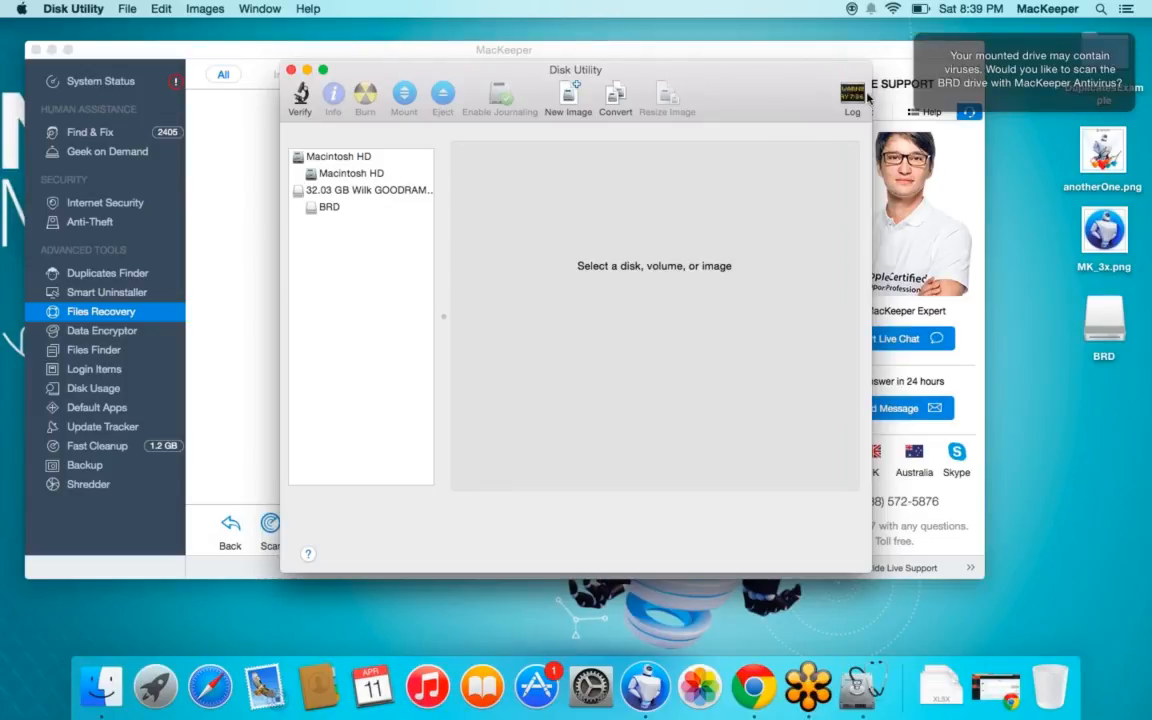
click(927, 48)
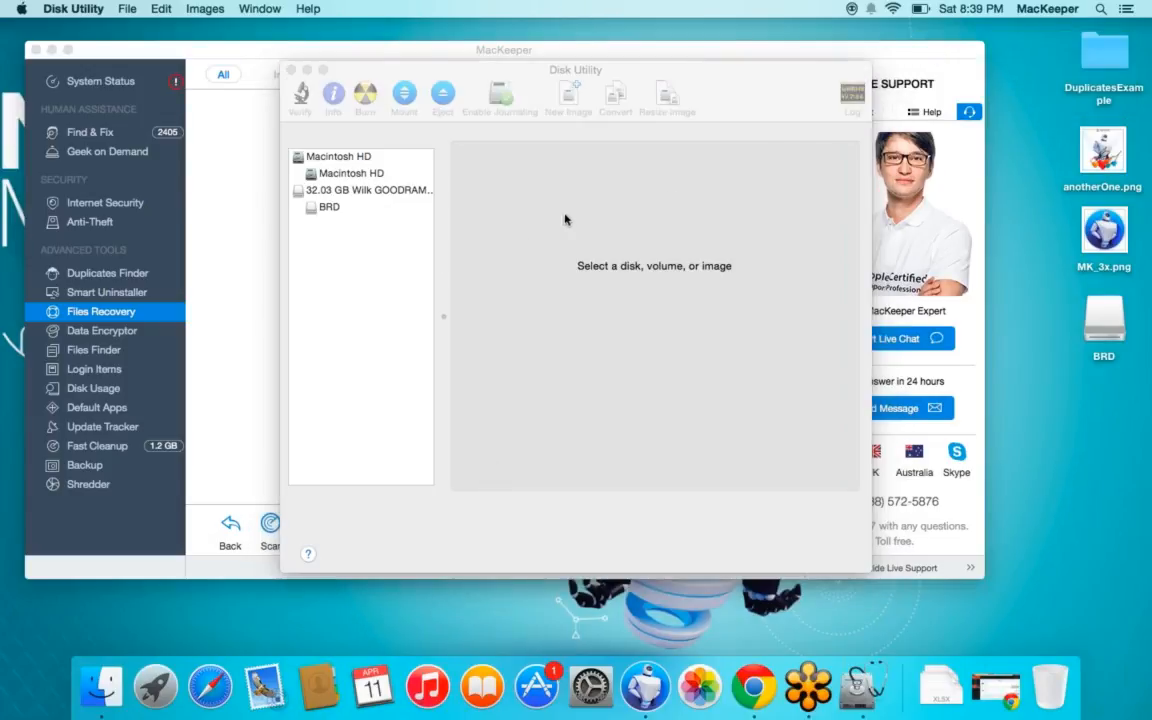
click(336, 192)
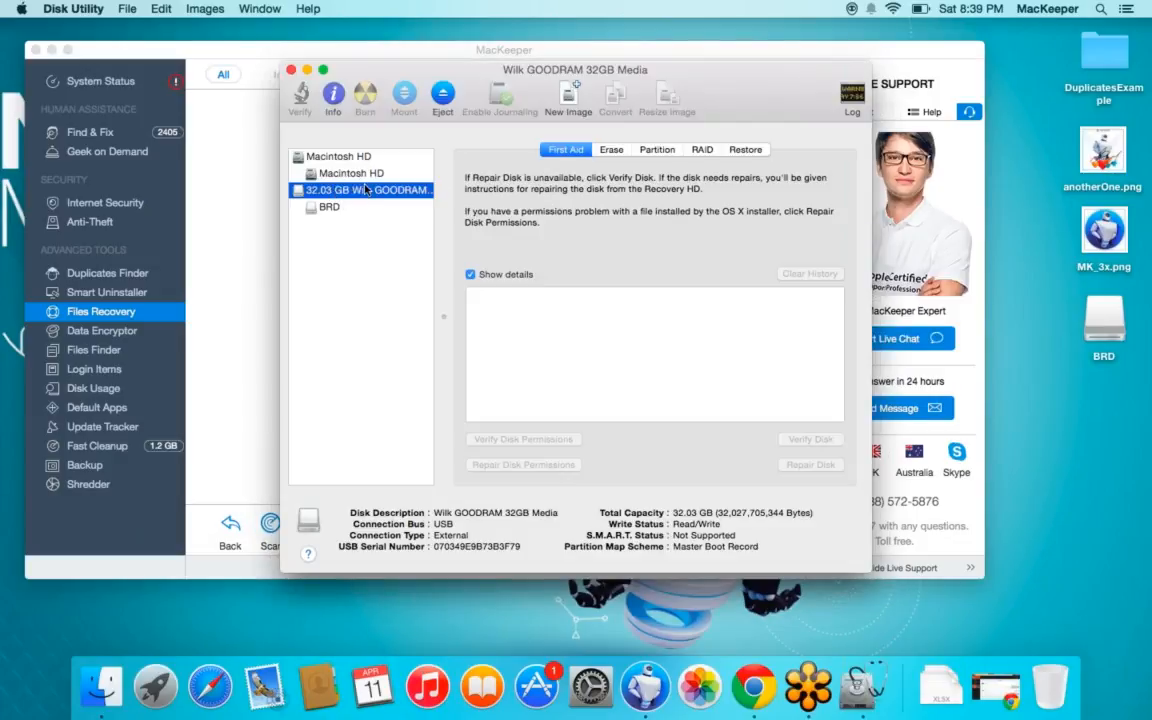
click(610, 150)
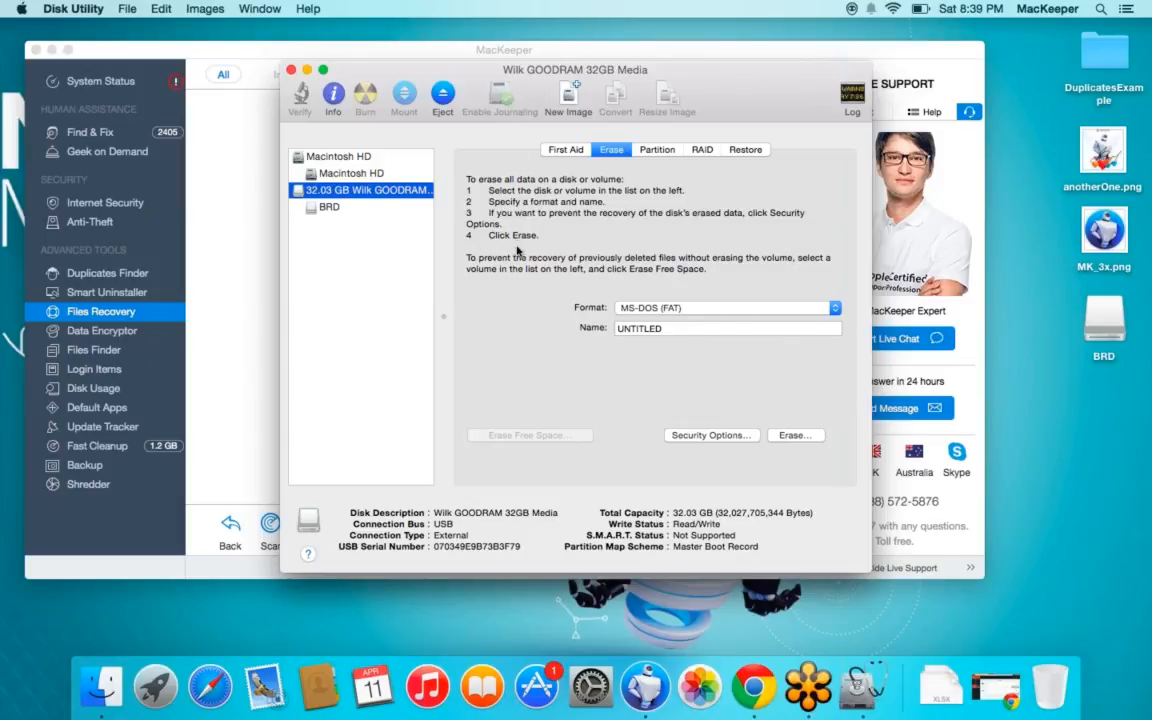
Erase the Wilk GOODRAM drive in ExFAT format, entering a first name as the new volume name
click(730, 309)
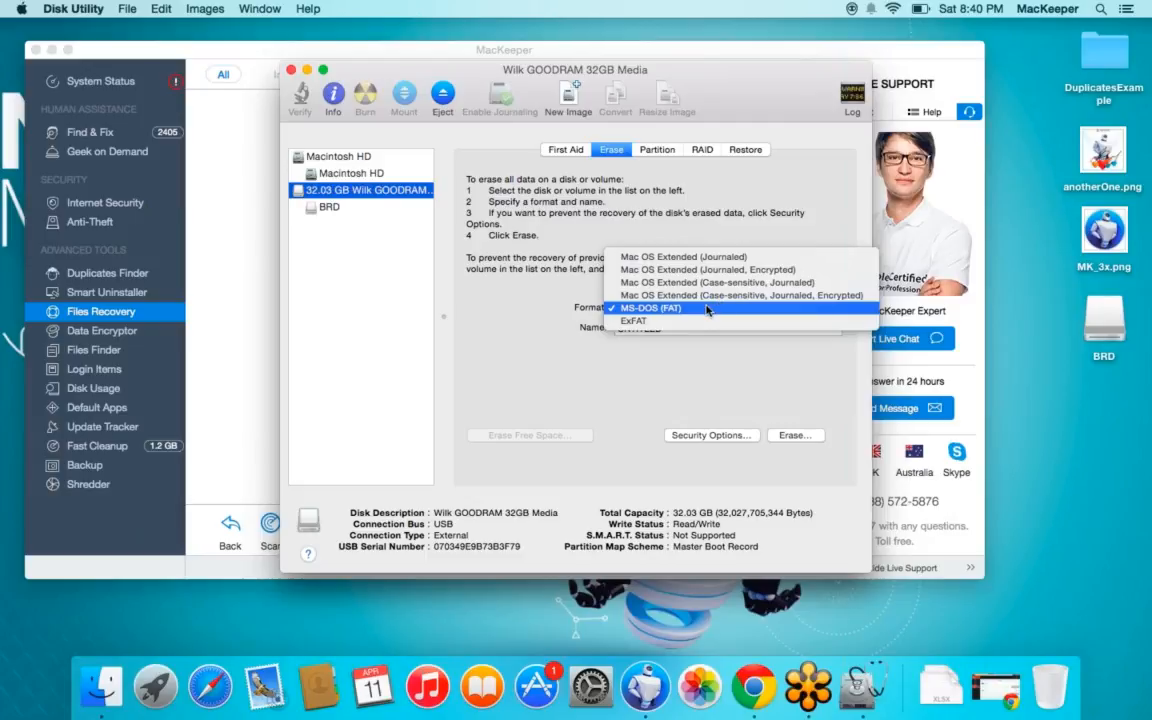
click(659, 322)
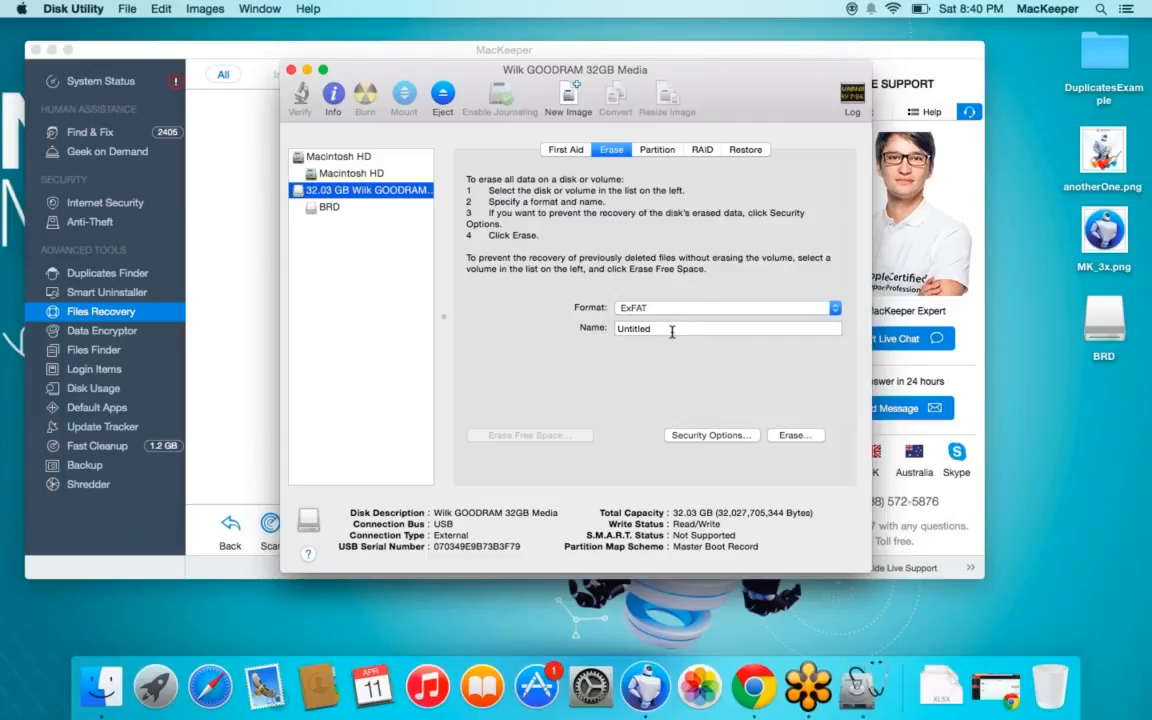
double_click(672, 330)
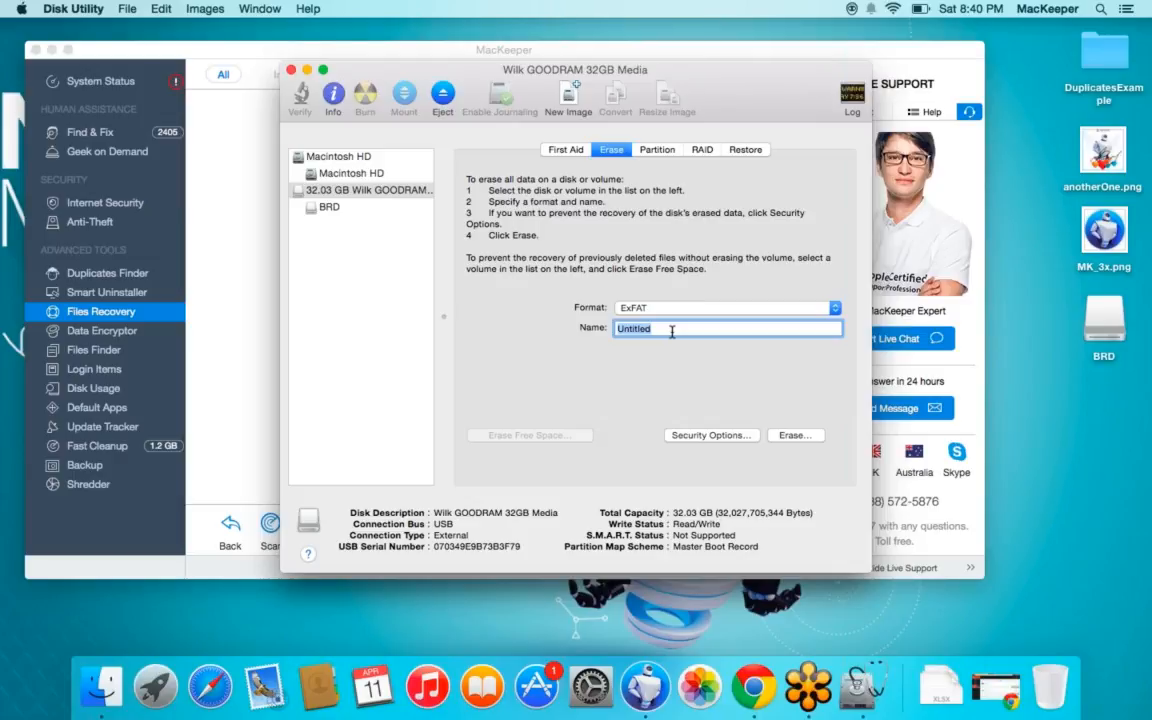
text(Roman)
click(795, 436)
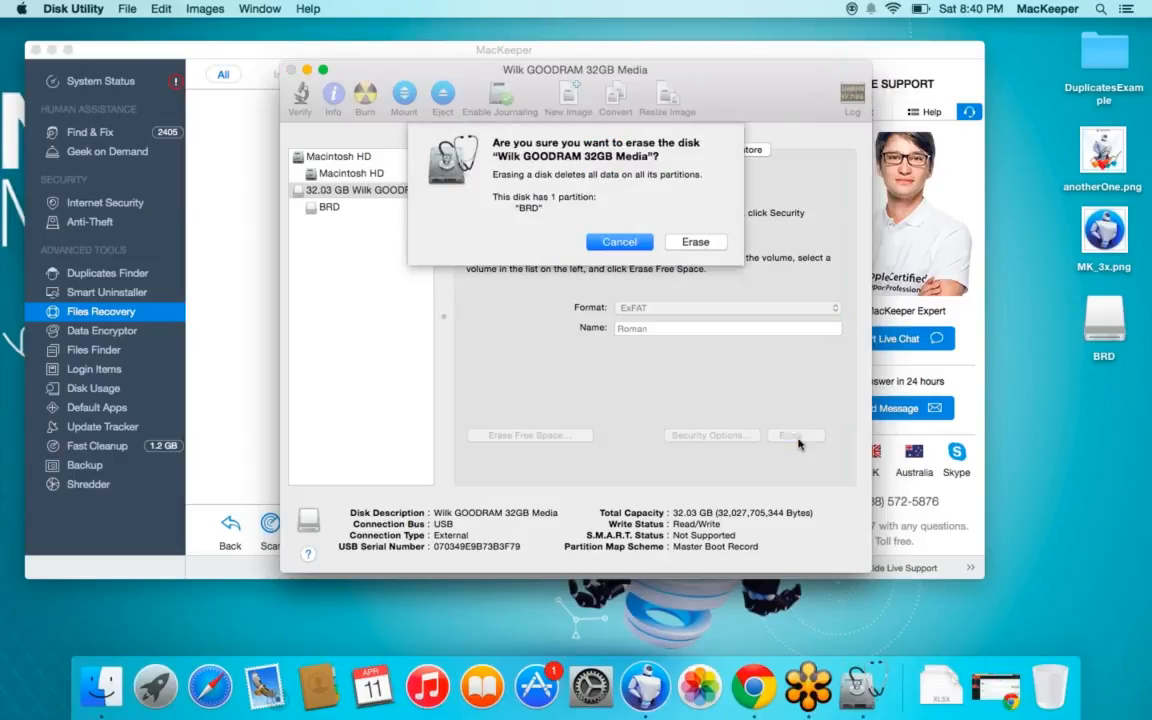
click(686, 246)
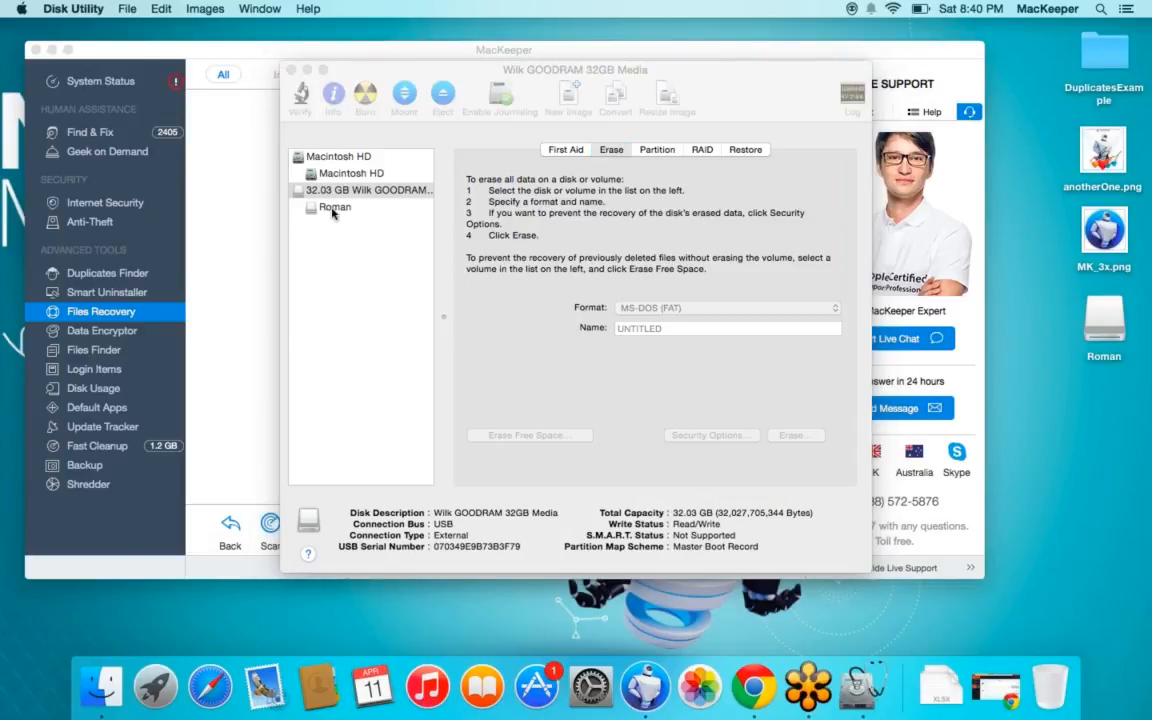
View the details of the newly formatted volume under the Wilk GOODRAM drive and close Disk Utility
click(337, 207)
click(337, 207)
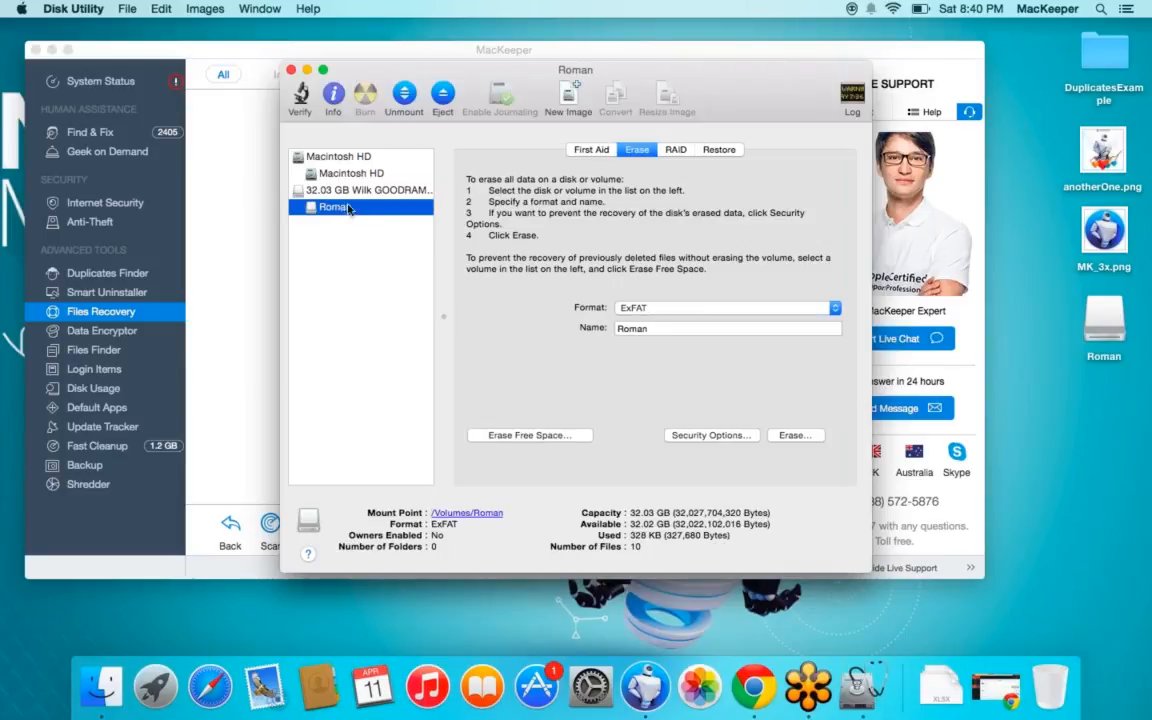
click(292, 72)
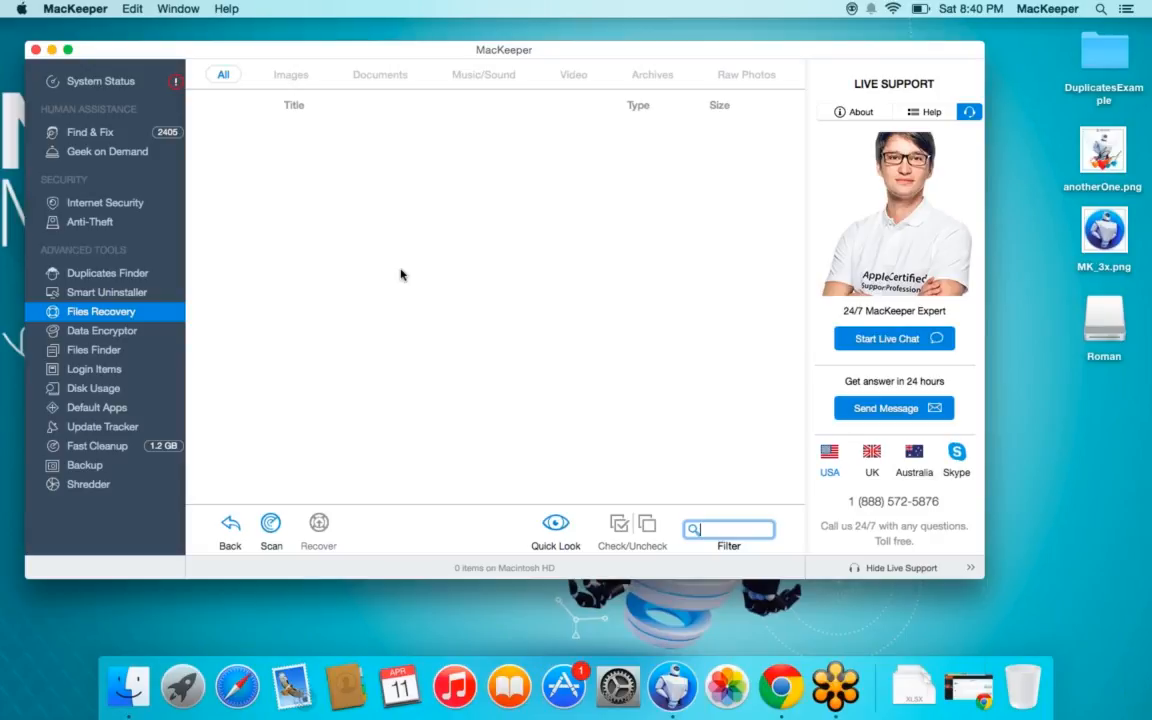
Create a backup group named Backup Group 1 containing the DuplicatesExample folder from the Desktop
click(92, 466)
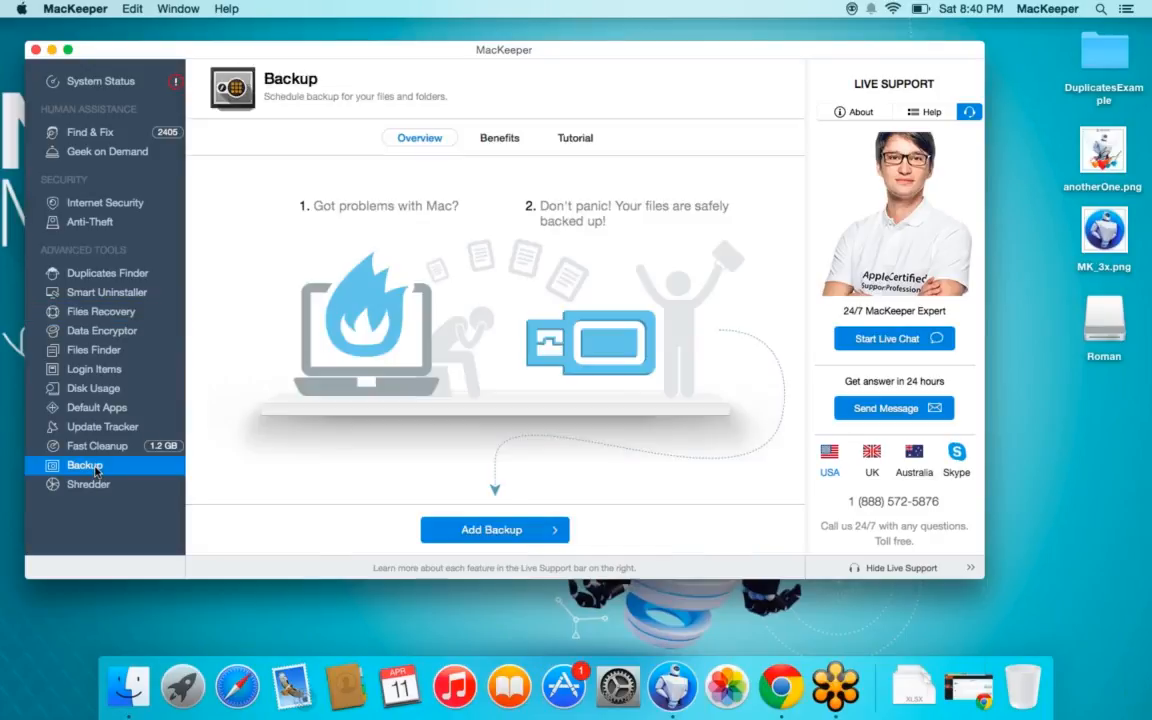
click(473, 534)
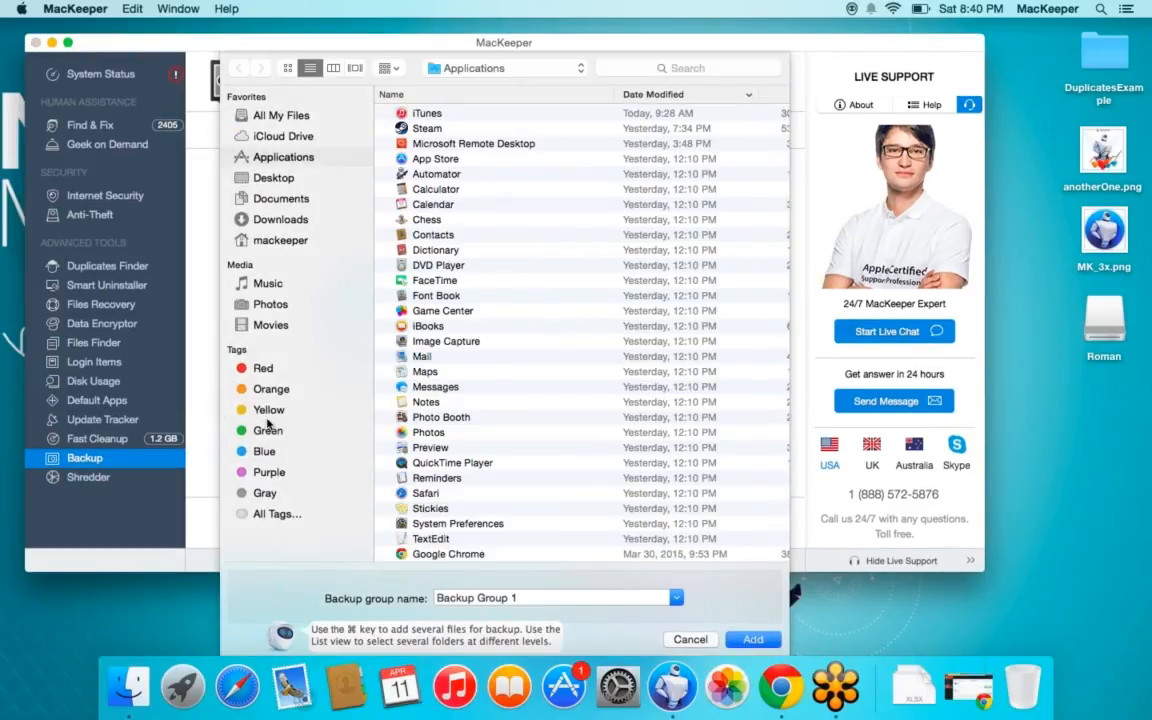
click(680, 640)
click(512, 530)
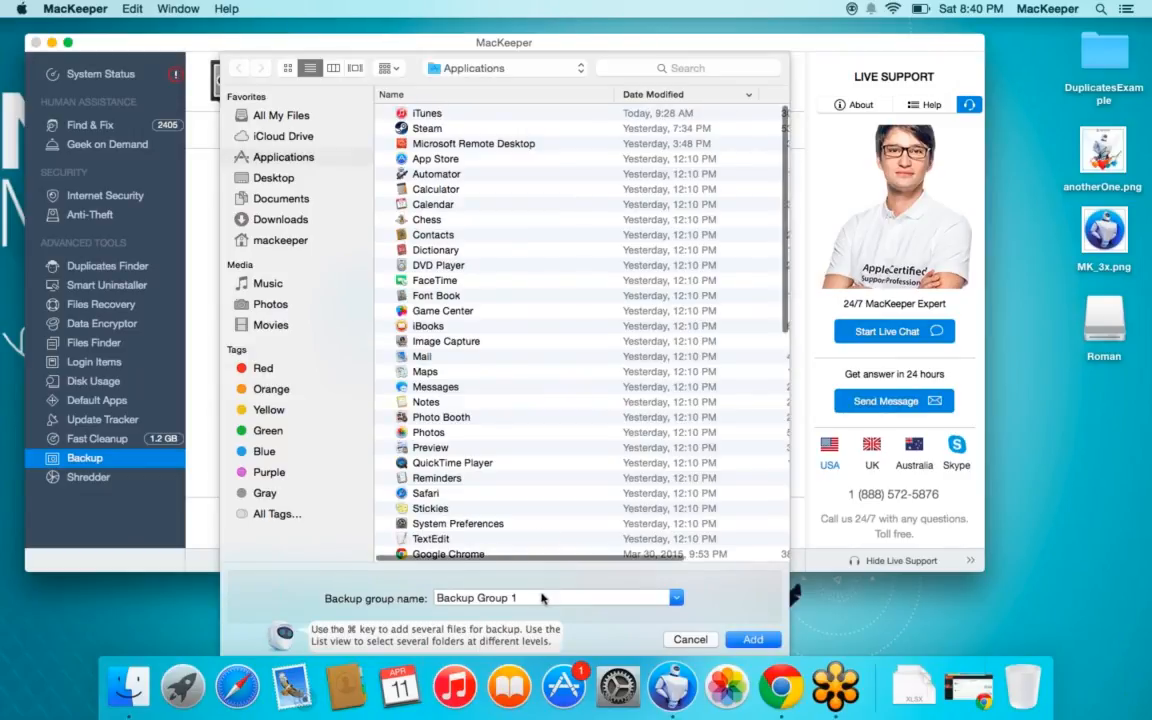
click(534, 596)
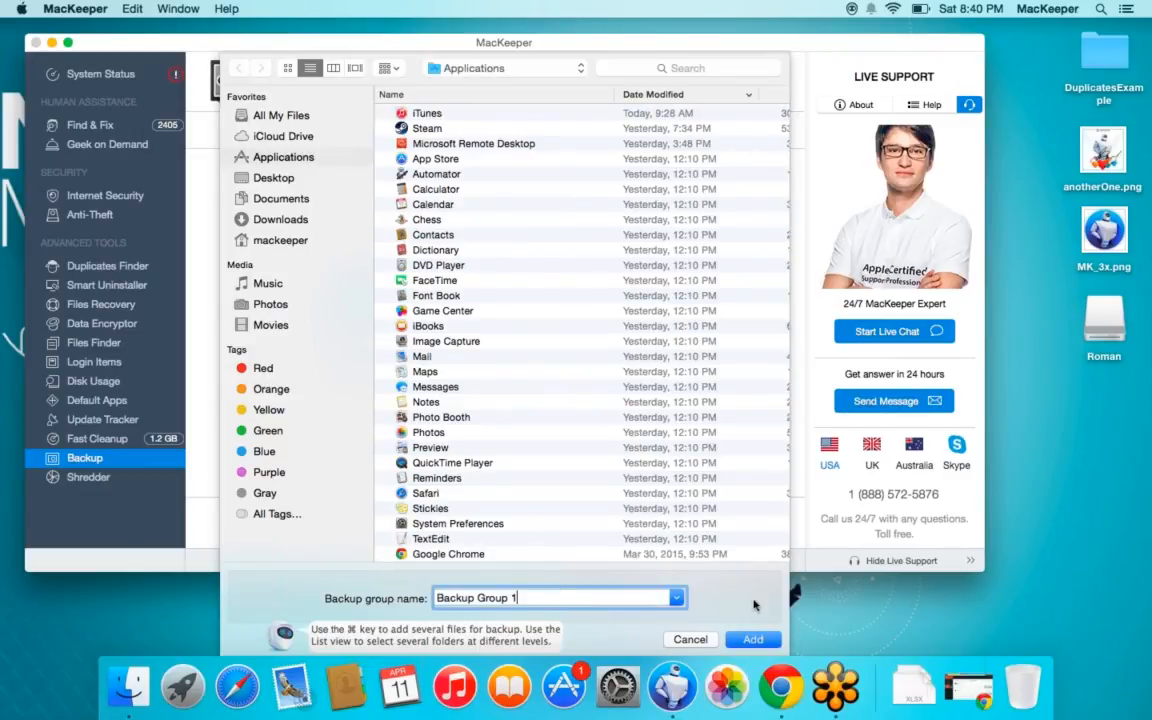
click(270, 180)
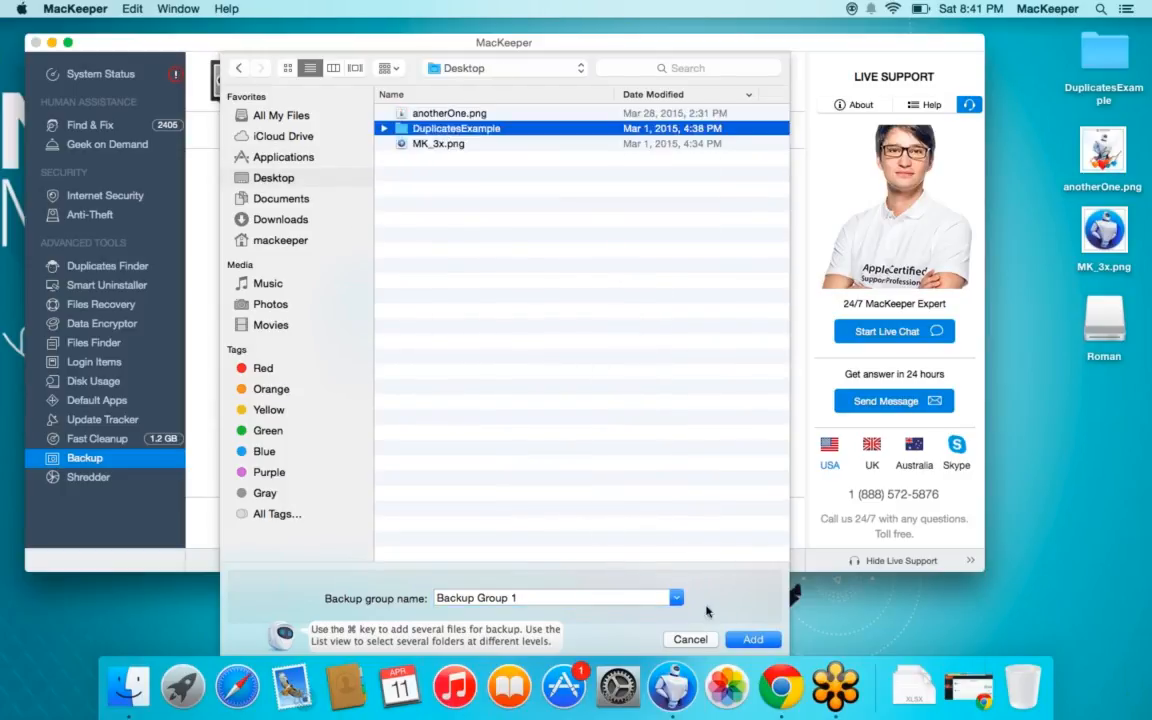
click(751, 639)
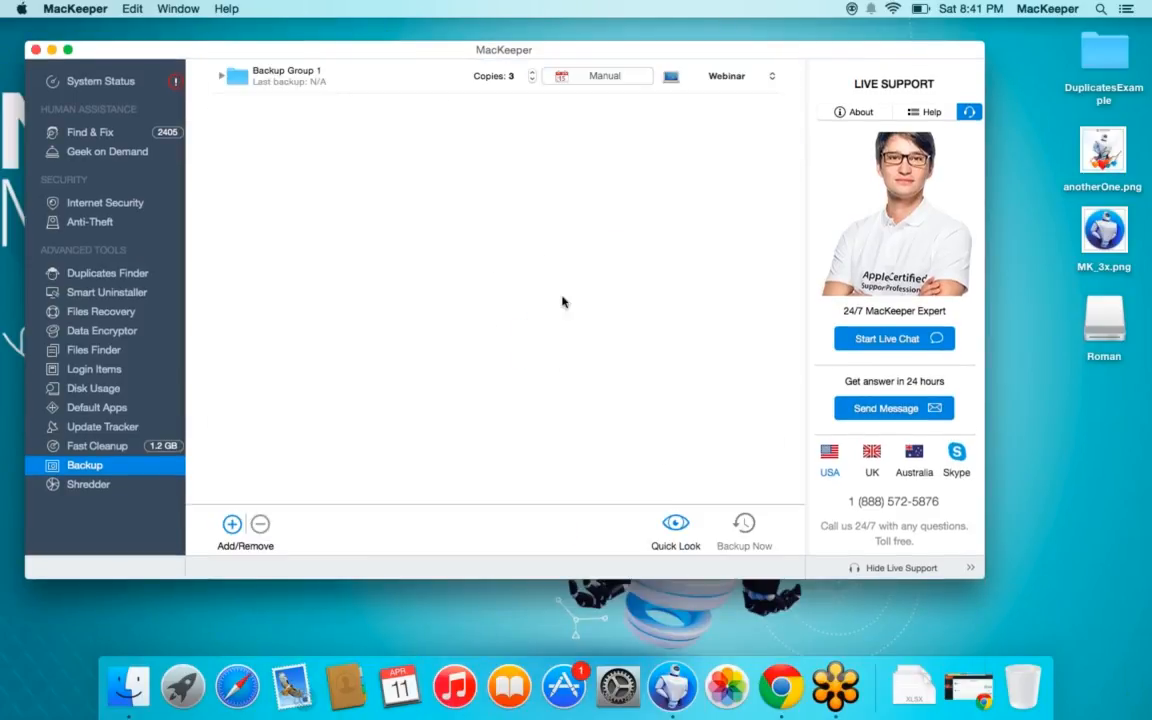
Open the destination management for Backup Group 1 and add a My Mac backup destination
click(674, 77)
click(752, 84)
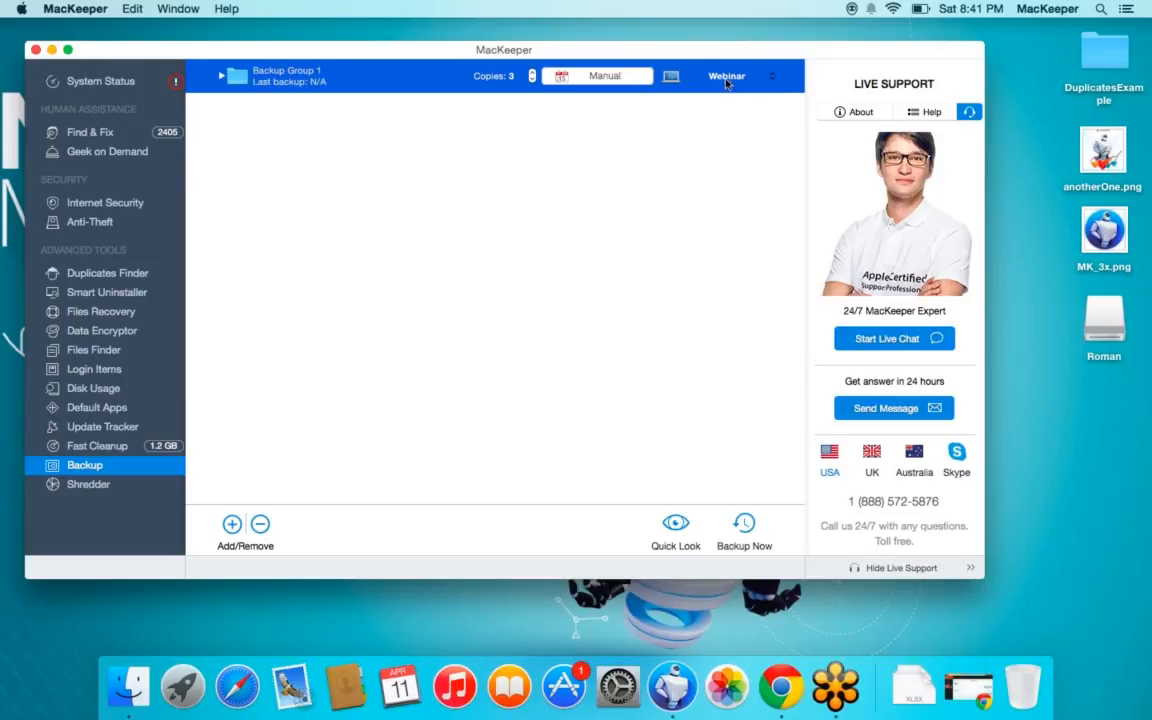
click(749, 80)
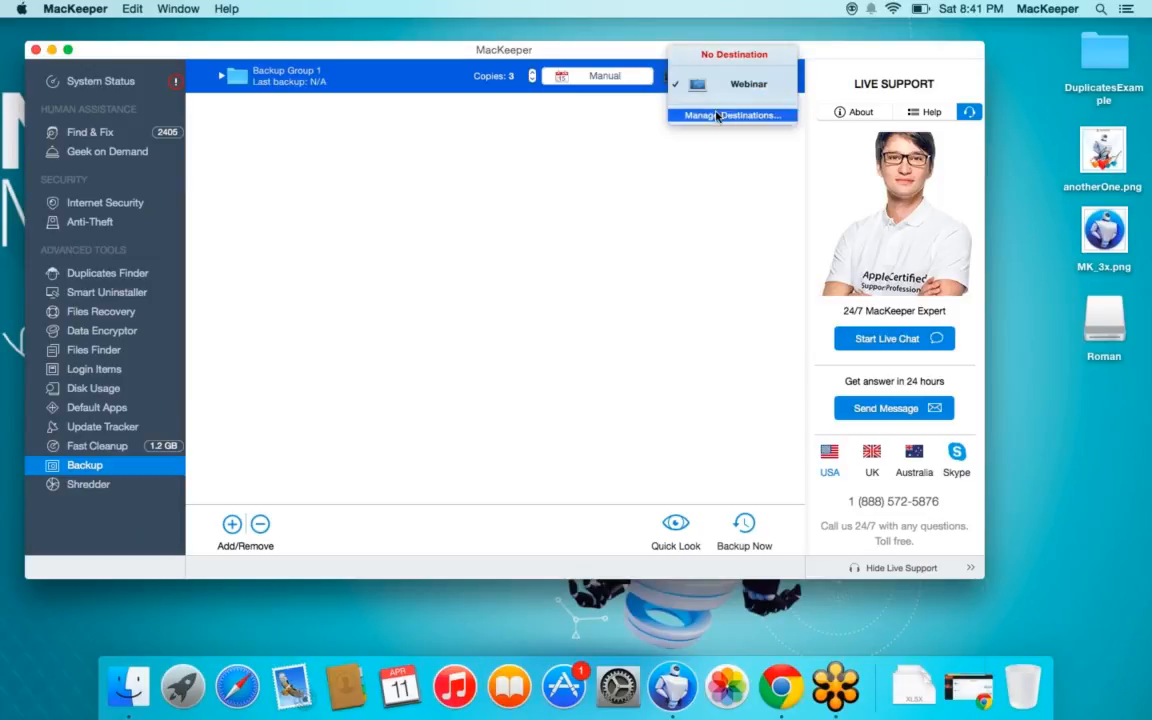
click(716, 115)
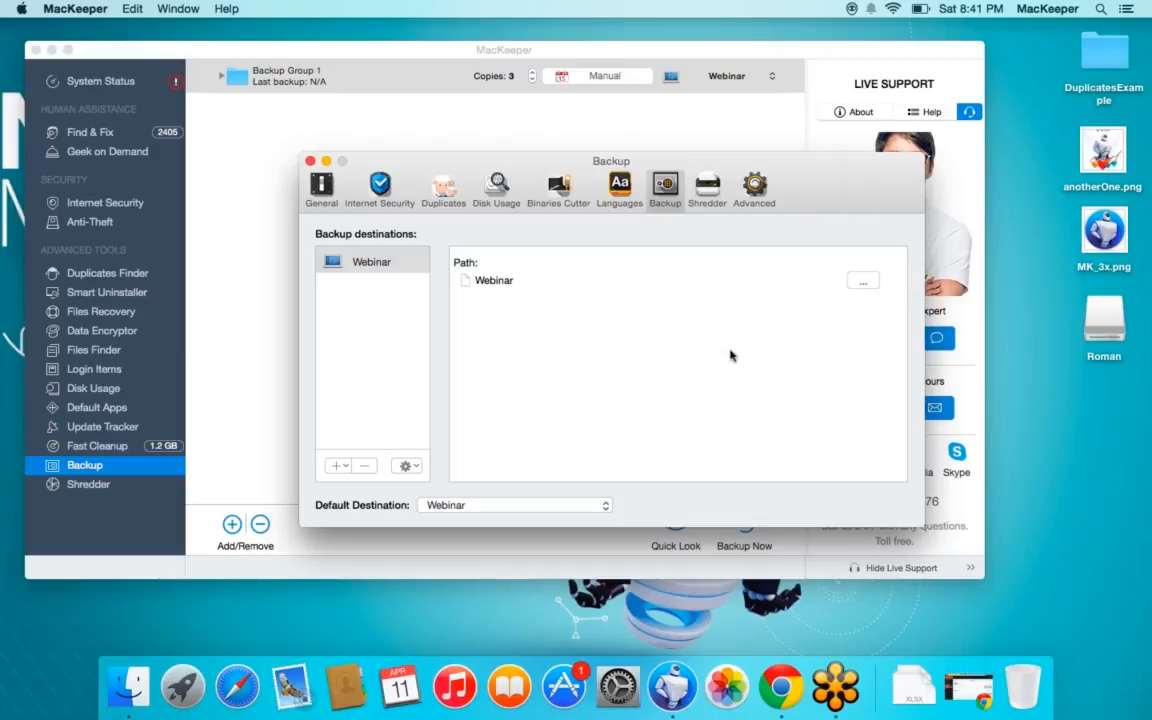
click(405, 265)
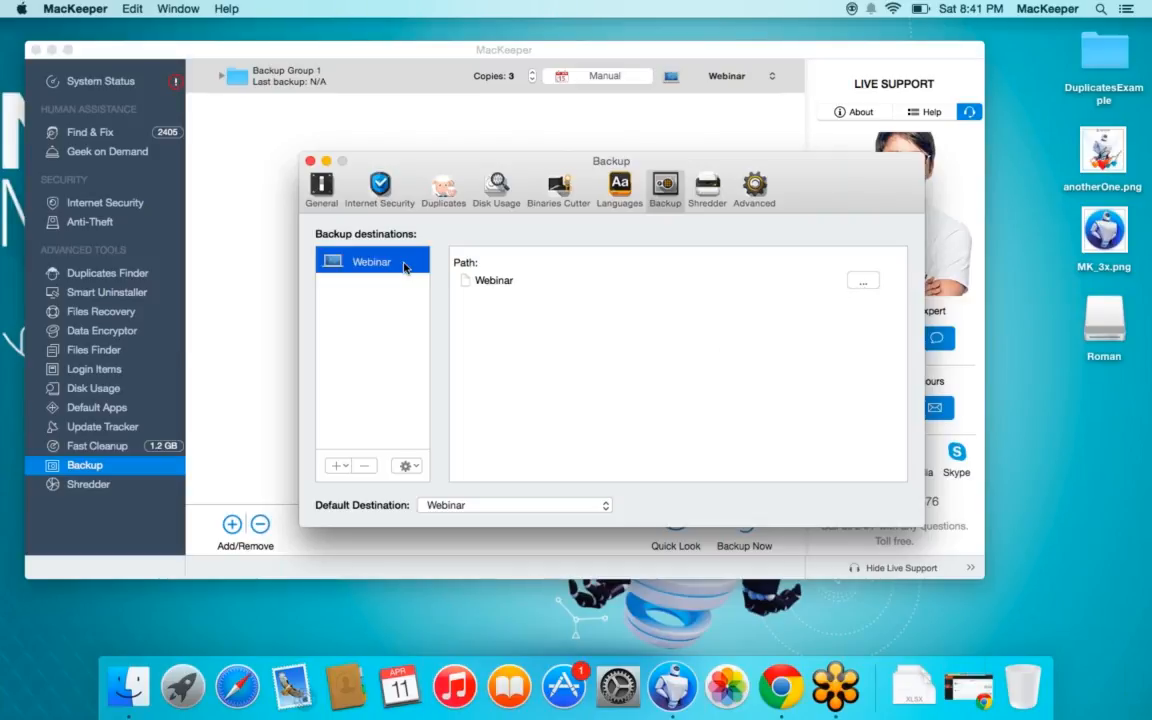
click(337, 467)
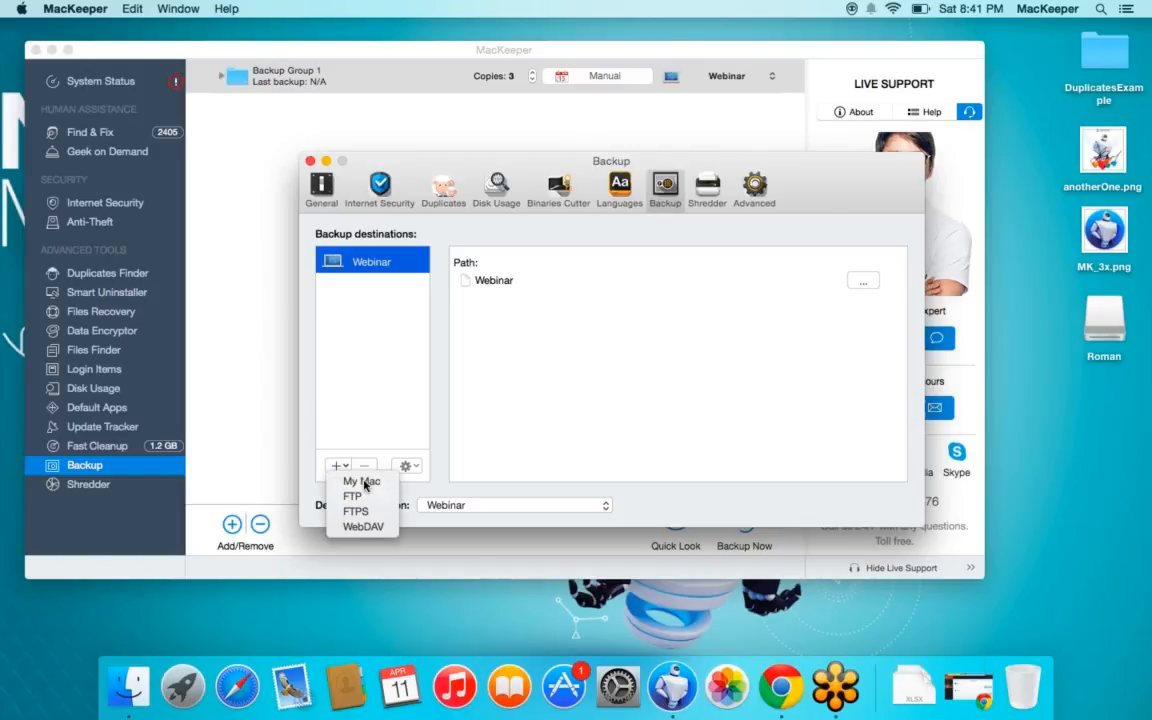
click(362, 482)
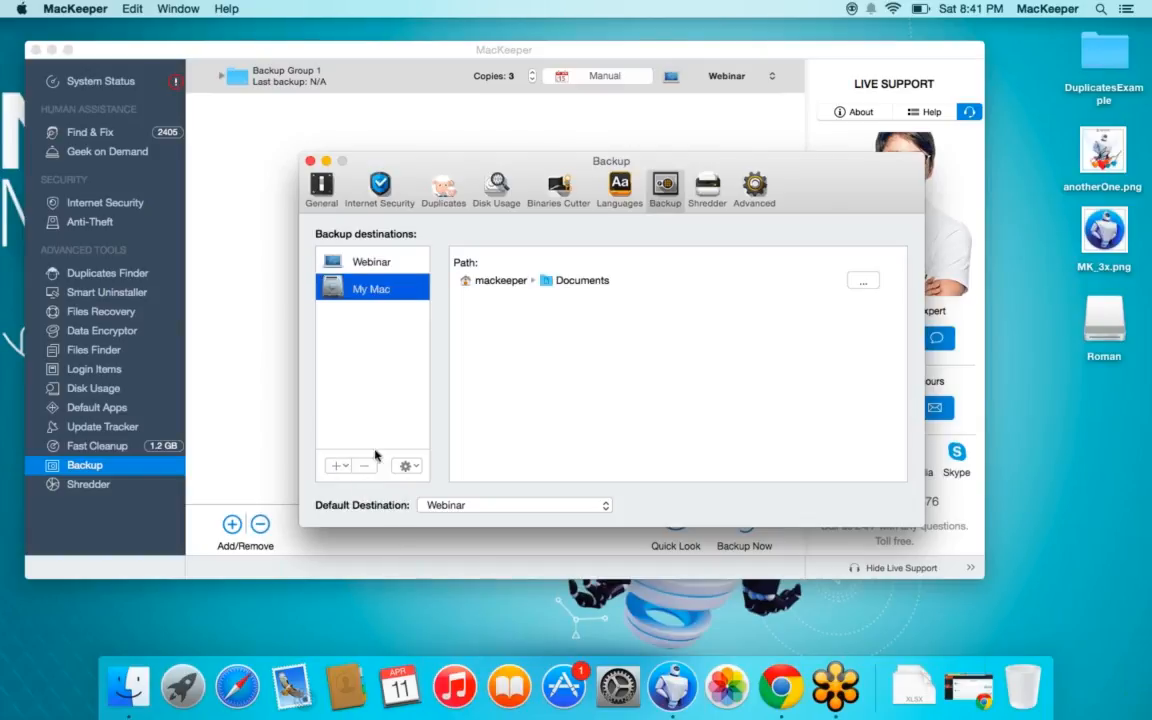
Set the new backup destination's path to the newly formatted external volume and close the backup settings
click(863, 283)
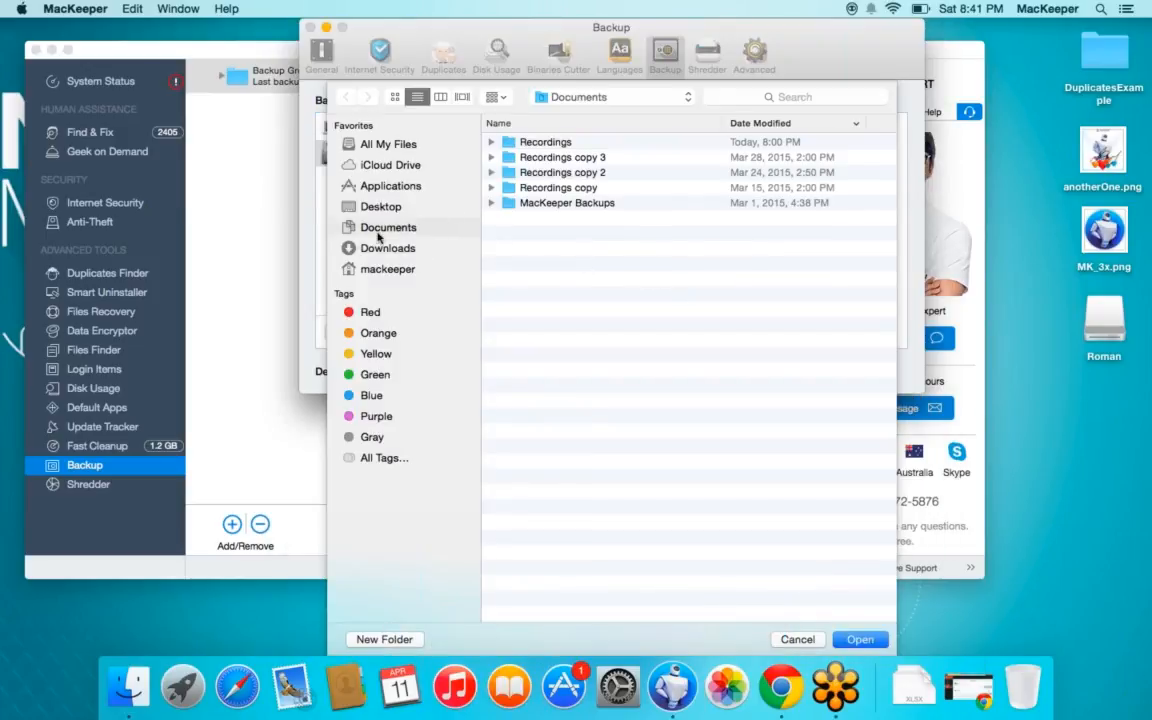
click(542, 93)
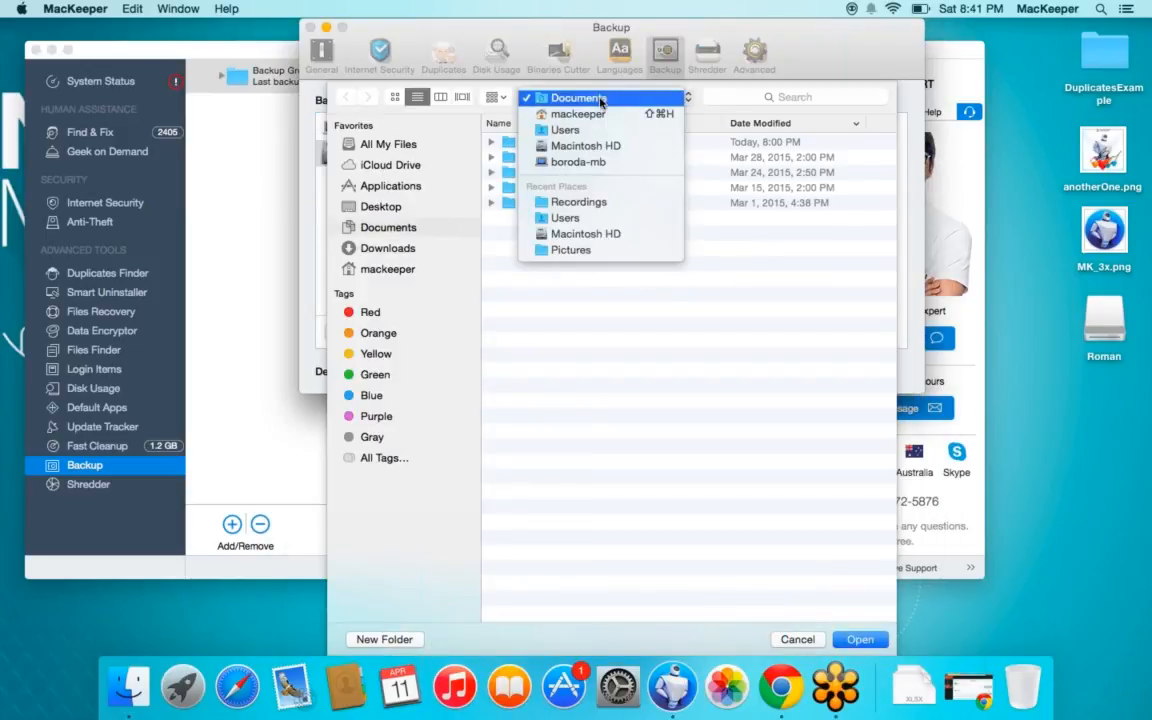
click(594, 163)
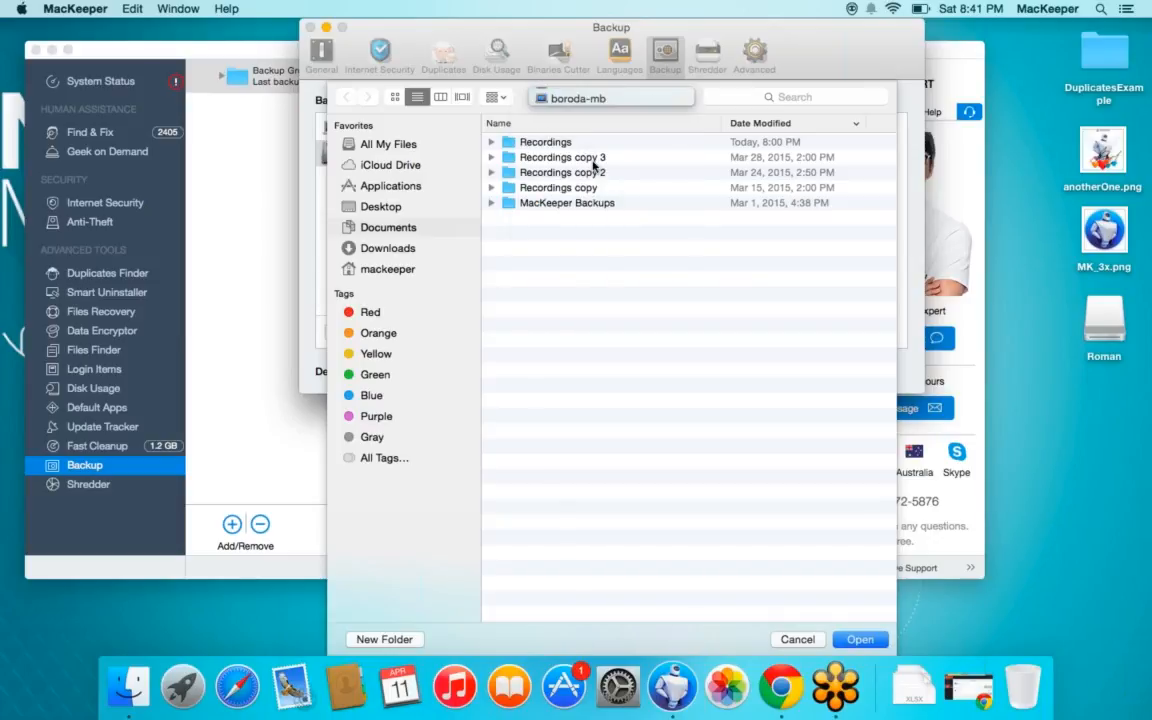
double_click(548, 157)
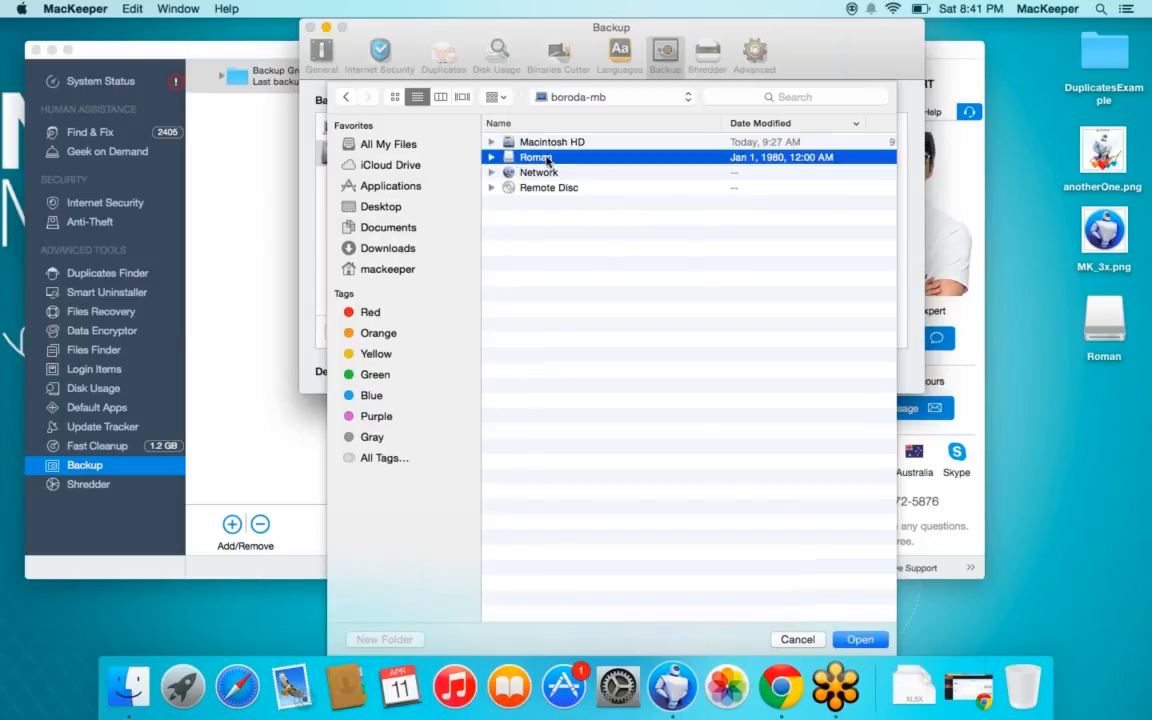
drag(553, 31, 362, 43)
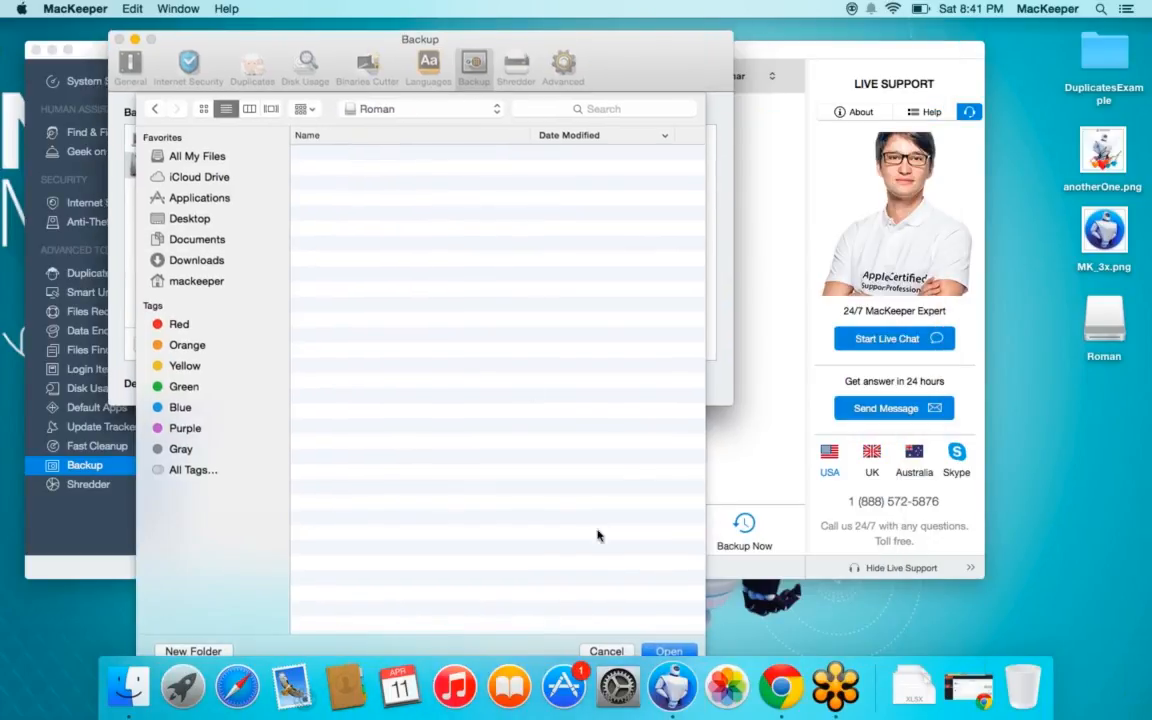
click(667, 651)
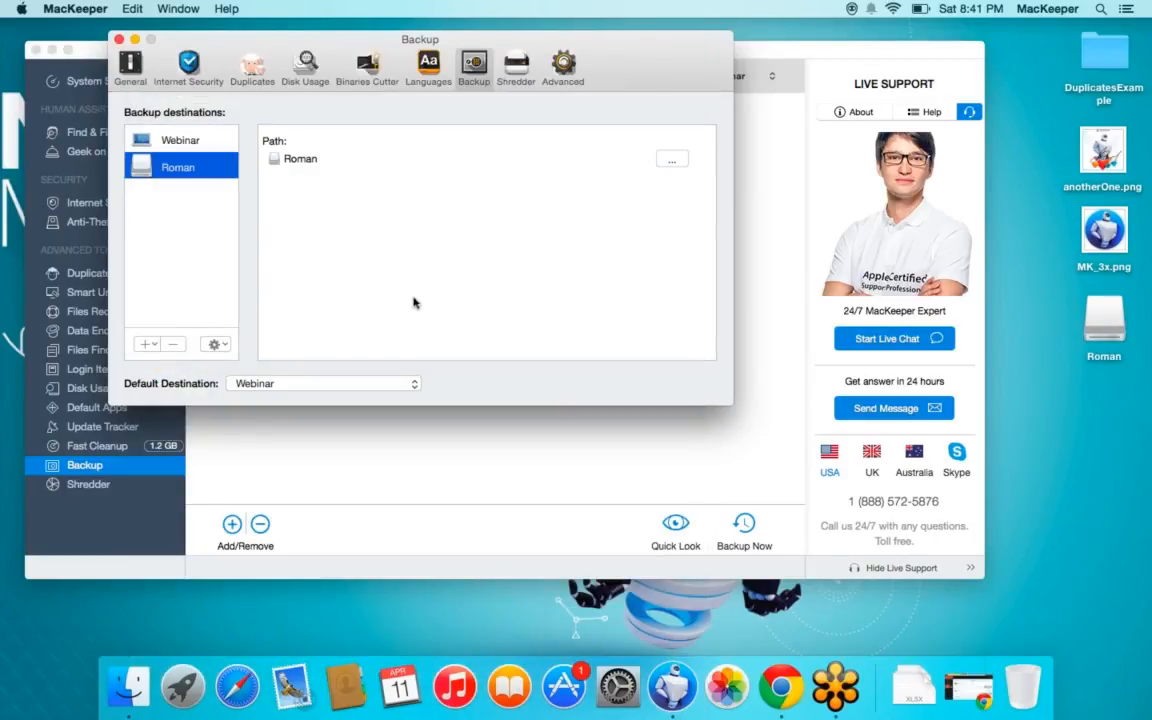
click(119, 39)
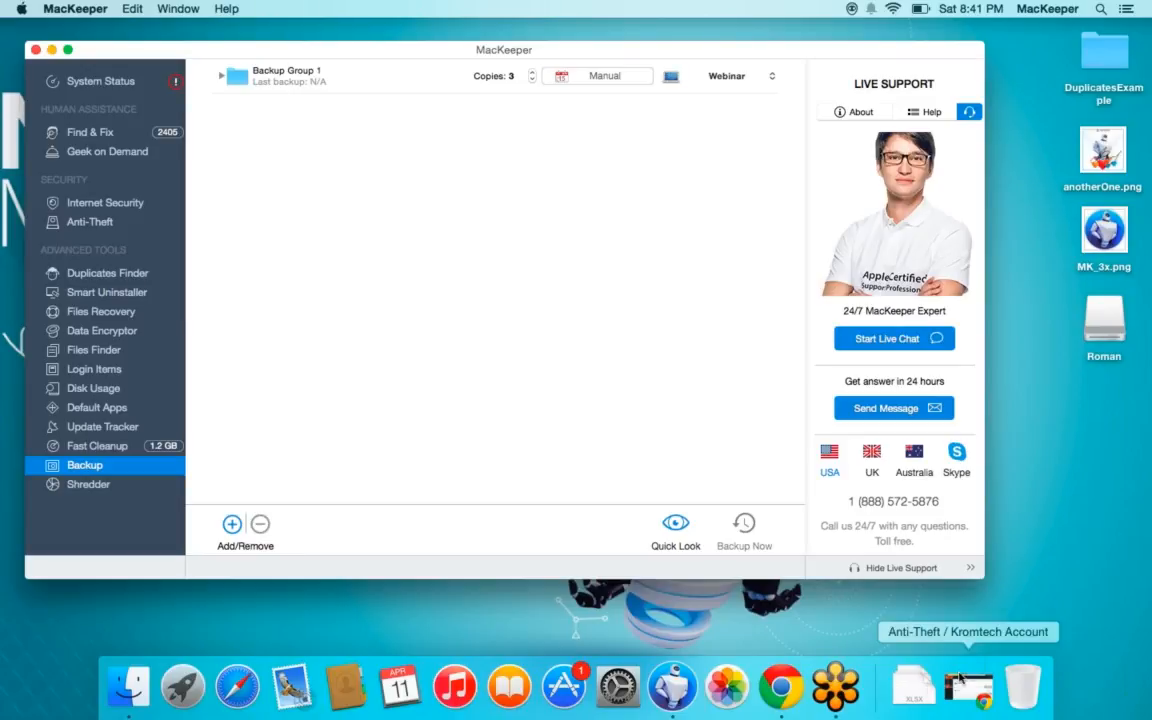
Minimize the MacKeeper window to expose the desktop
click(928, 237)
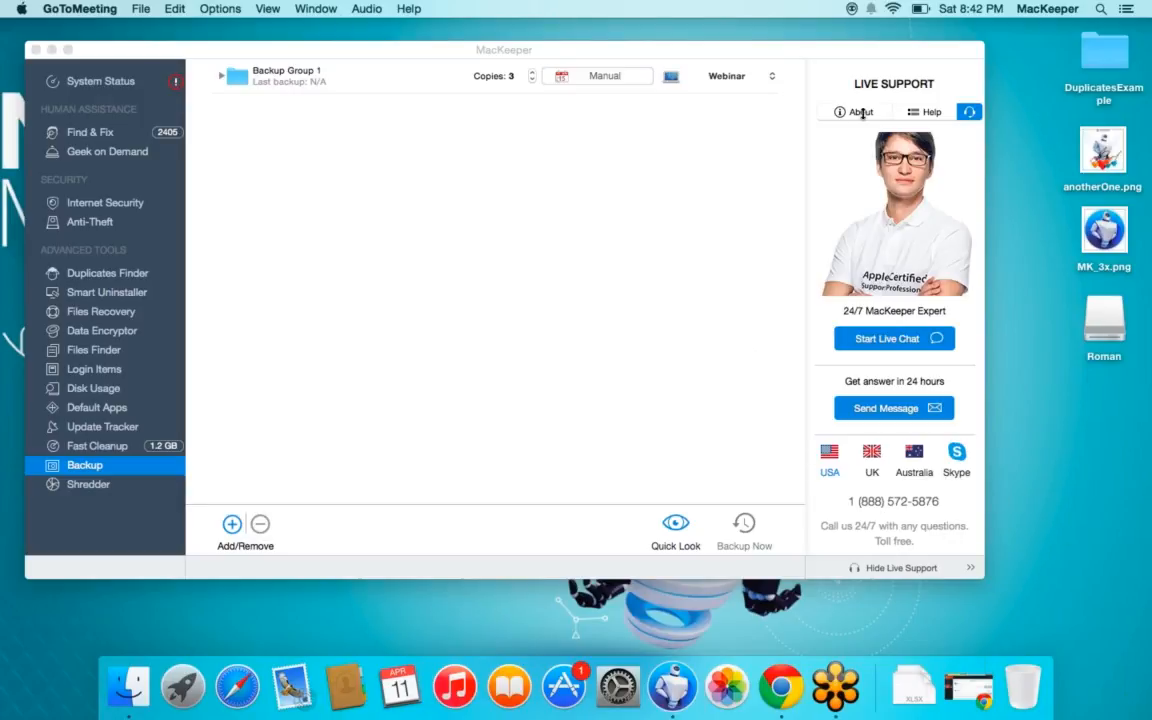
click(620, 257)
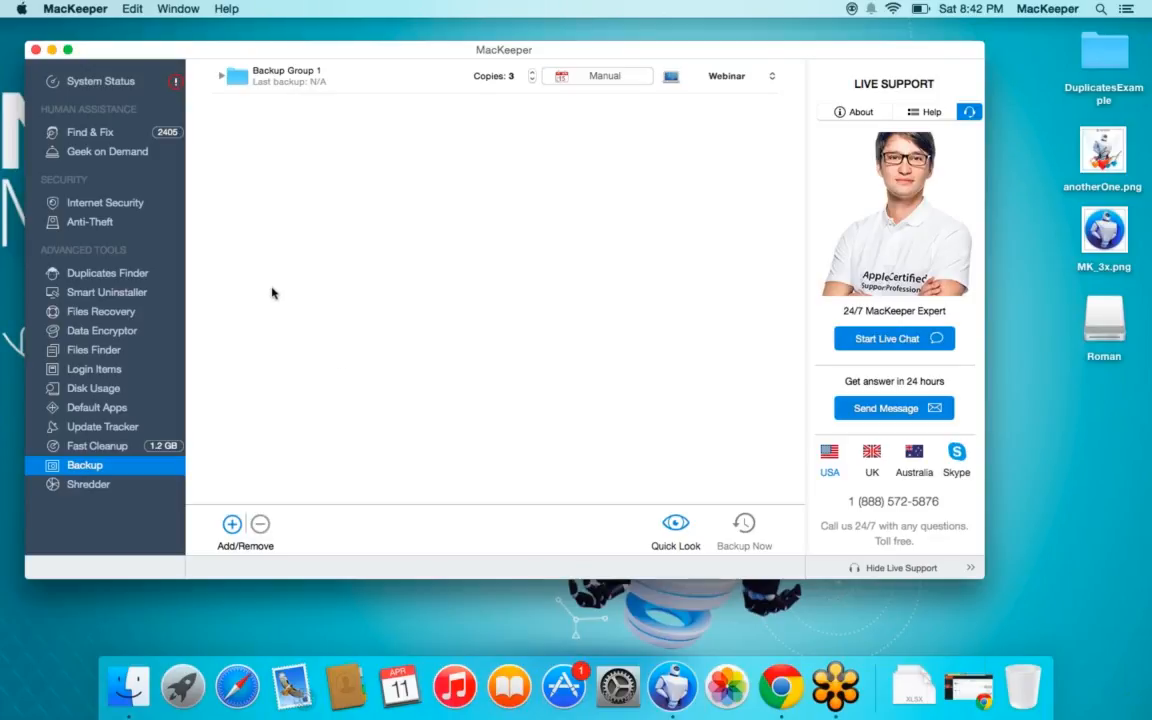
click(49, 50)
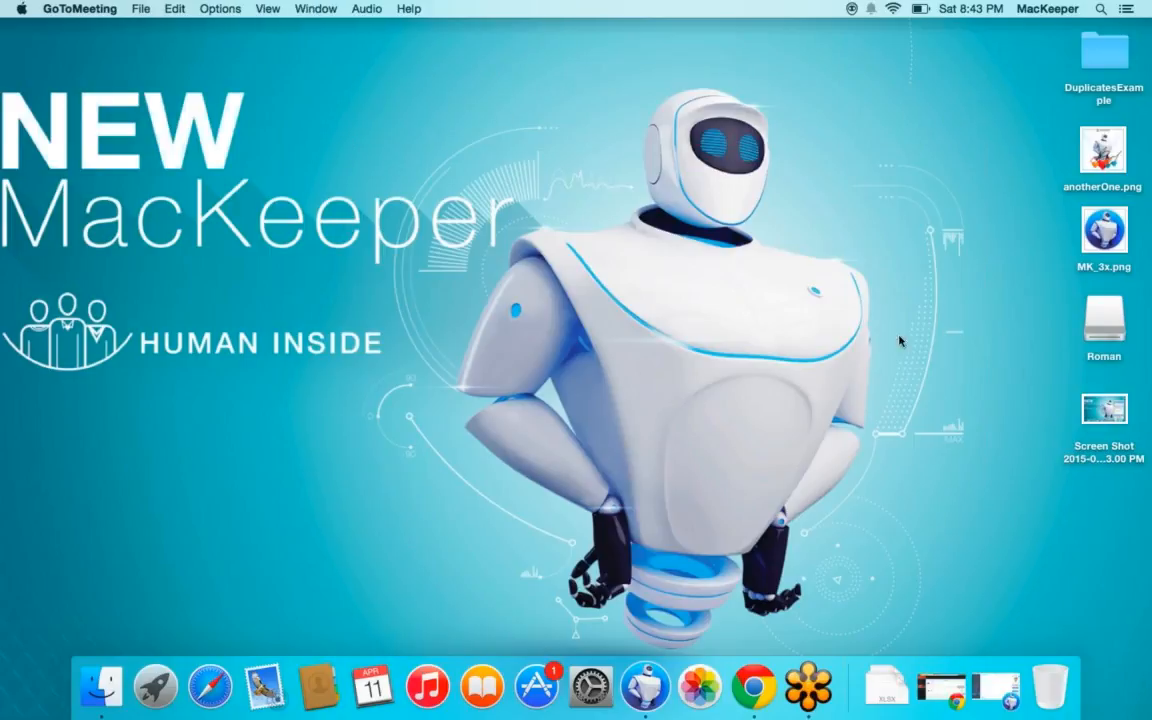
Point out the full-screen screenshot on the desktop and capture a region covering the wallpaper's title and the robot's arm
click(1092, 413)
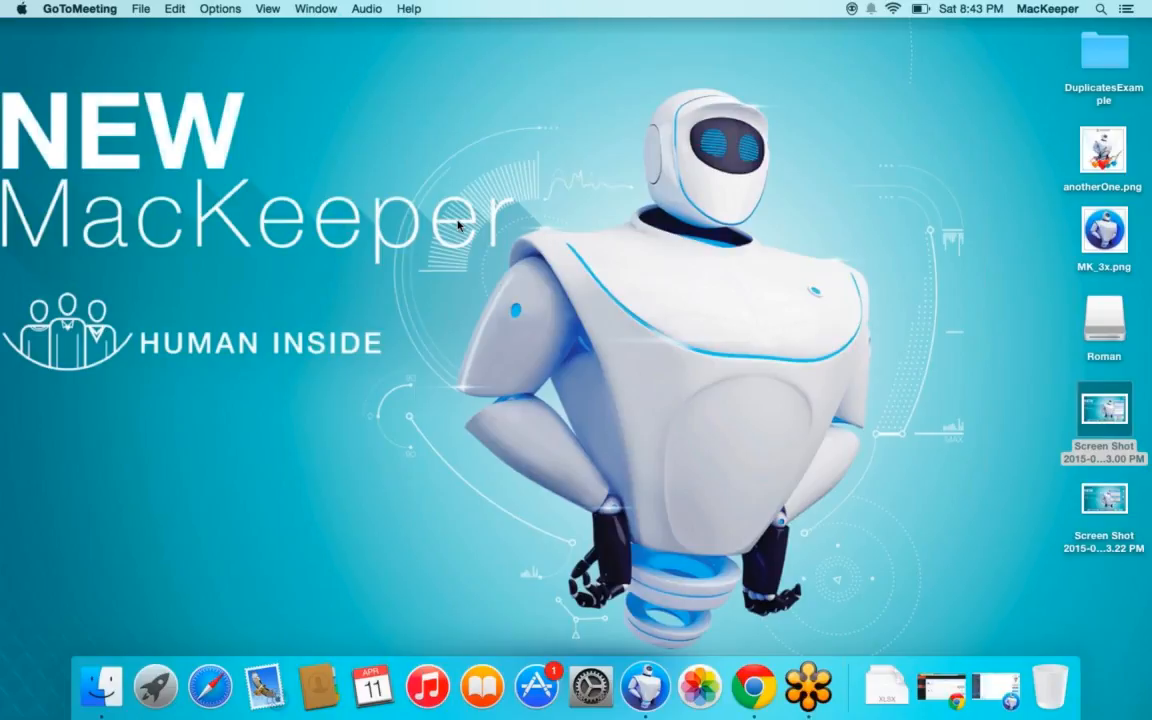
key(super+shift+4)
drag(106, 63, 600, 427)
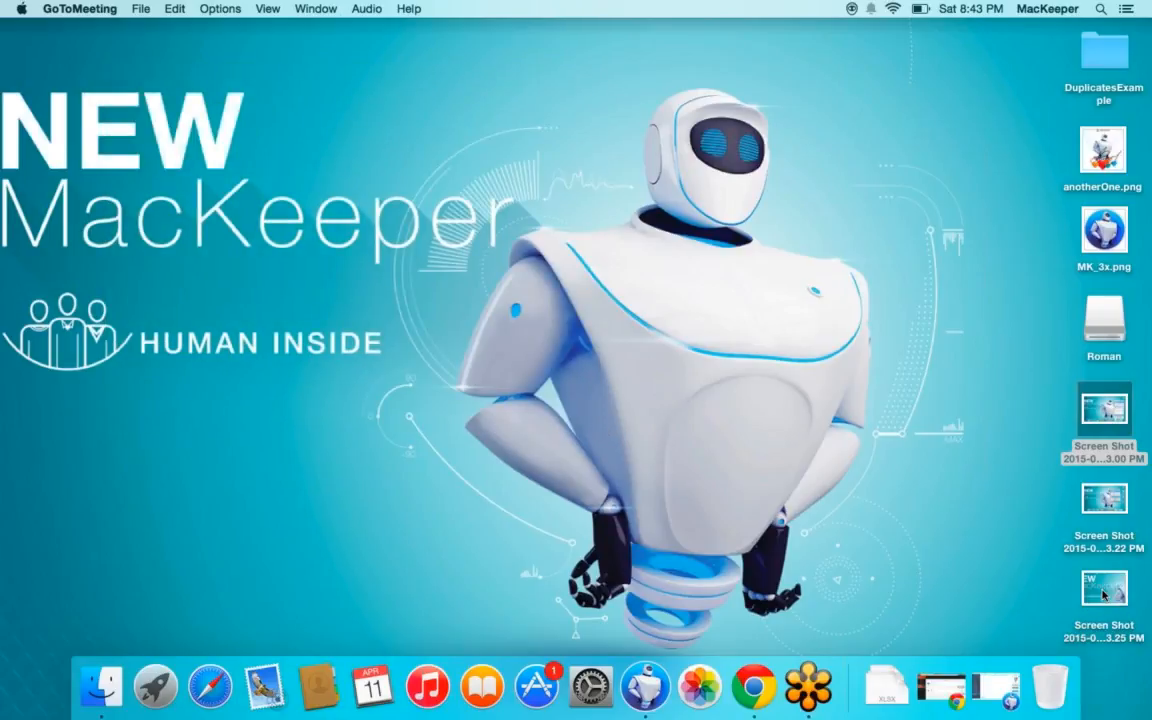
Preview the newly captured region screenshot from the desktop and close the preview
click(1098, 589)
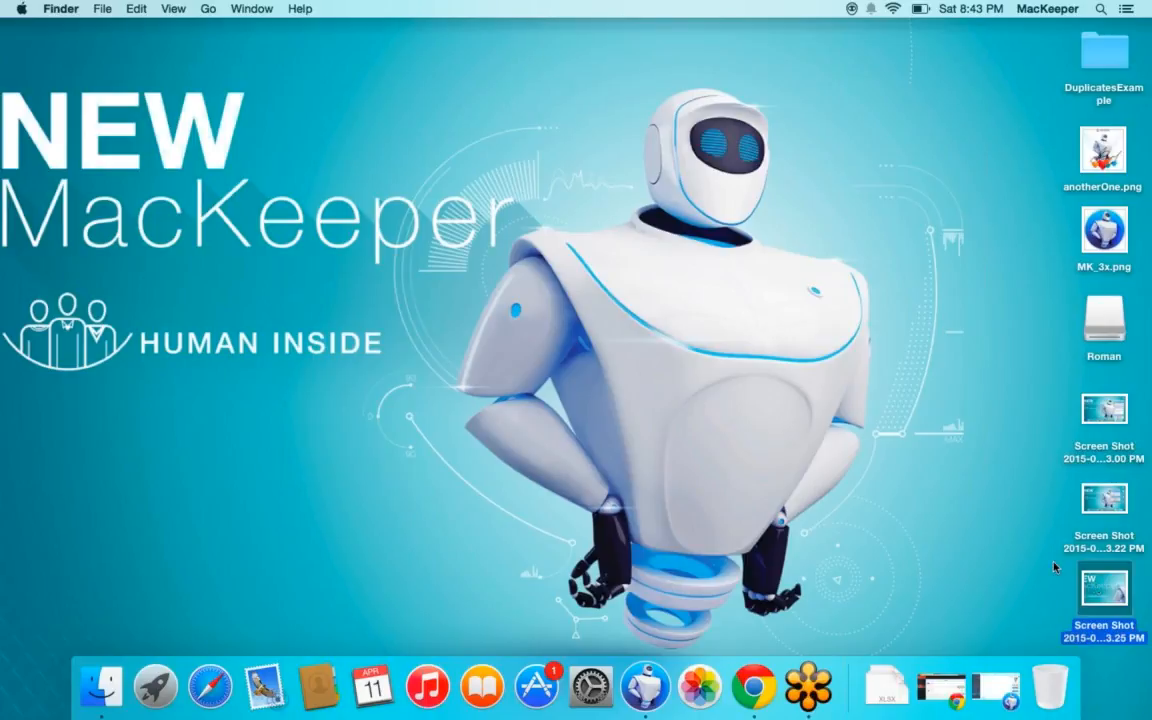
key(space)
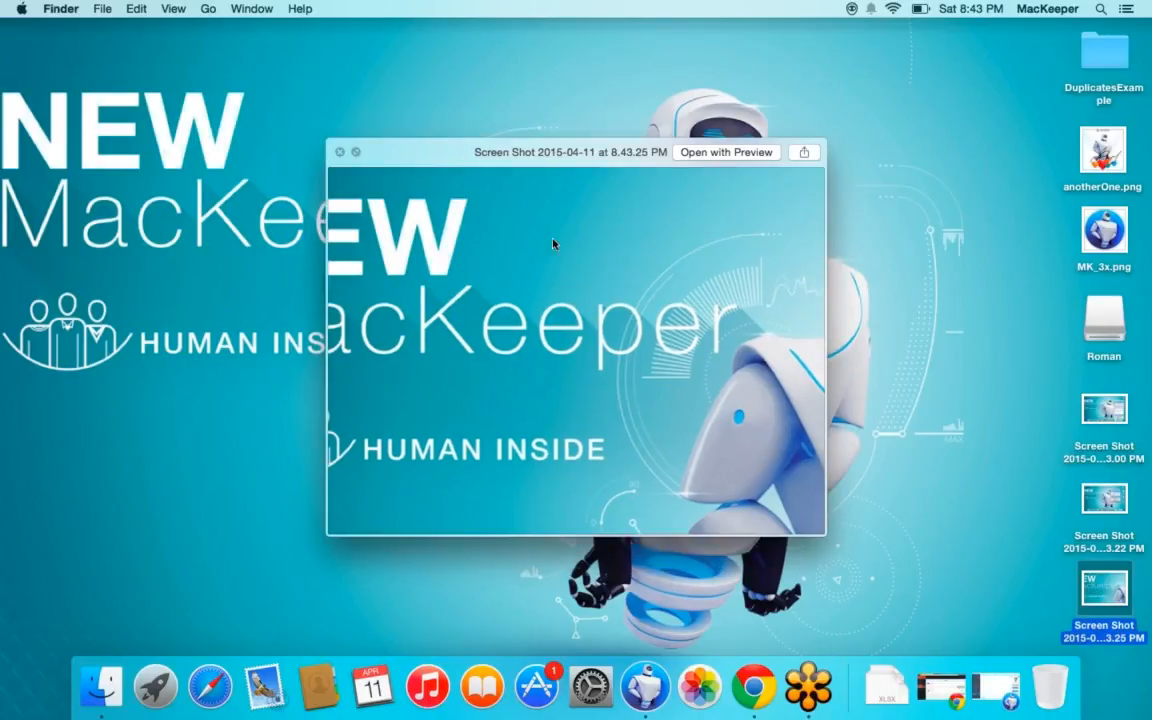
drag(541, 159, 365, 140)
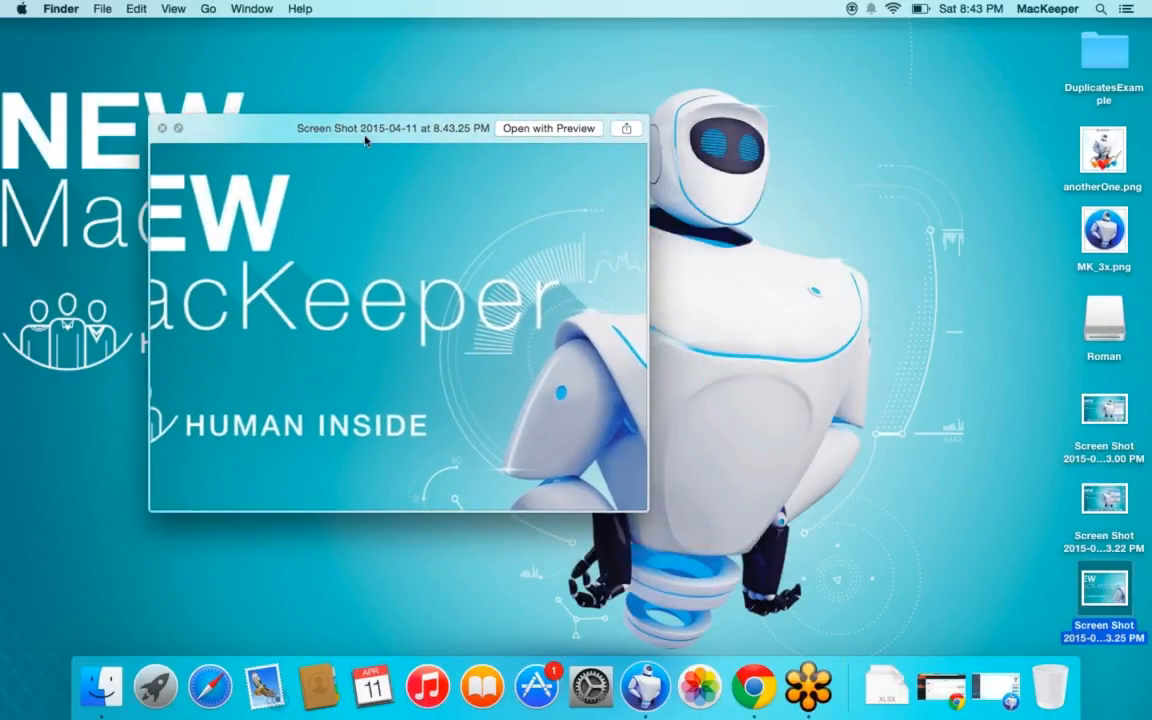
key(space)
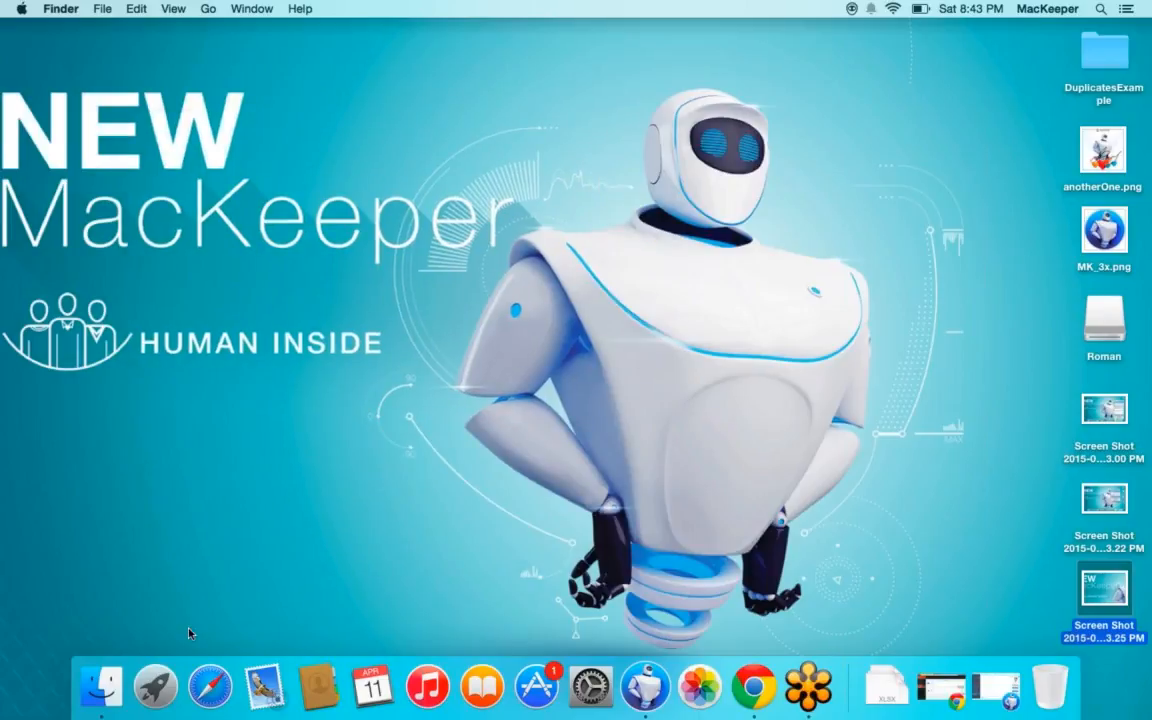
Open a Finder window on Downloads, narrowed and moved aside, and take a screenshot of only that window
click(101, 686)
drag(647, 244, 193, 174)
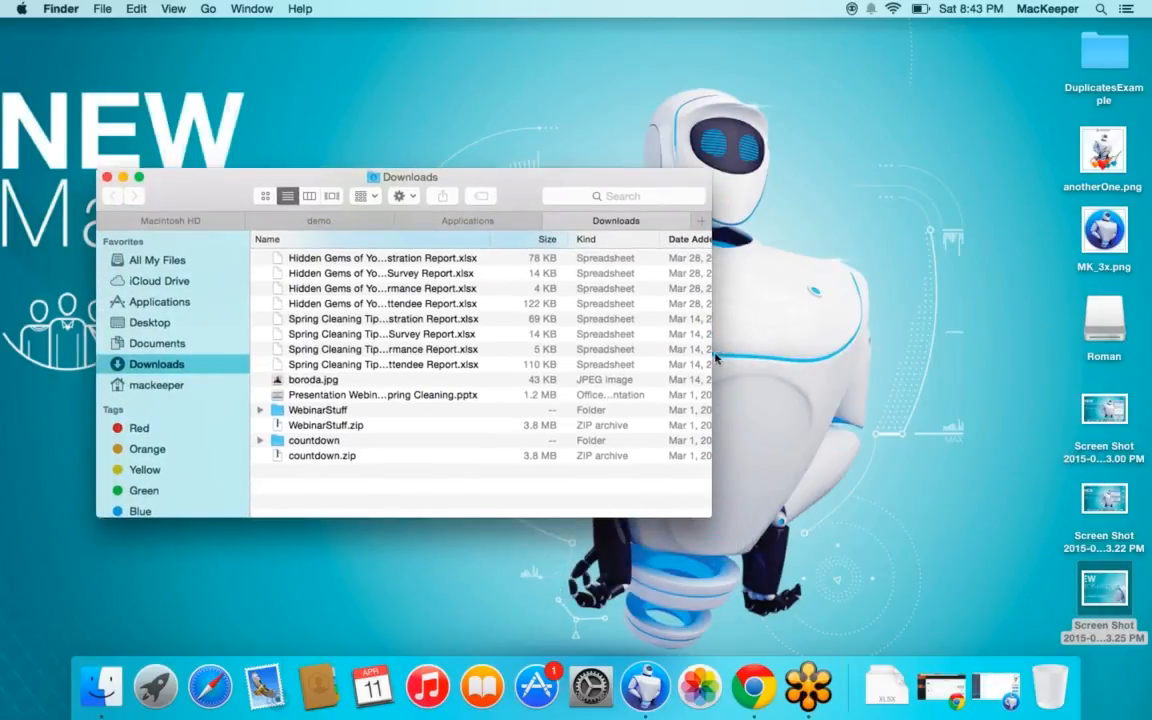
drag(711, 355, 572, 354)
key(super+shift+4)
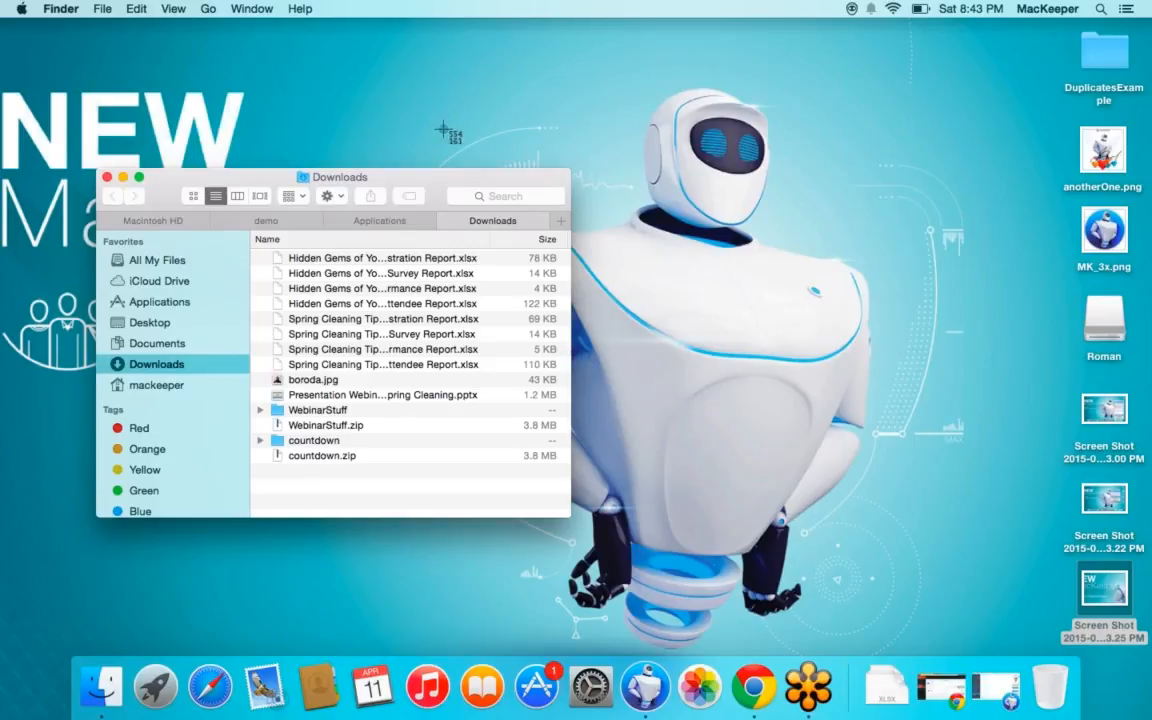
key(space)
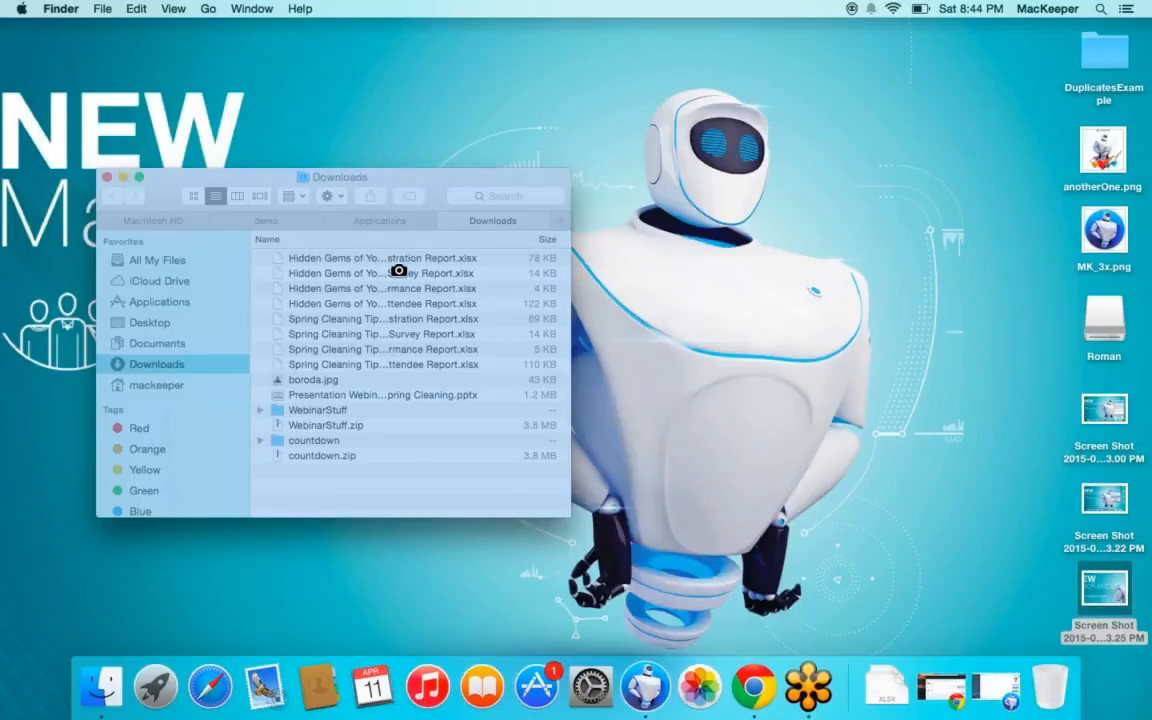
click(363, 282)
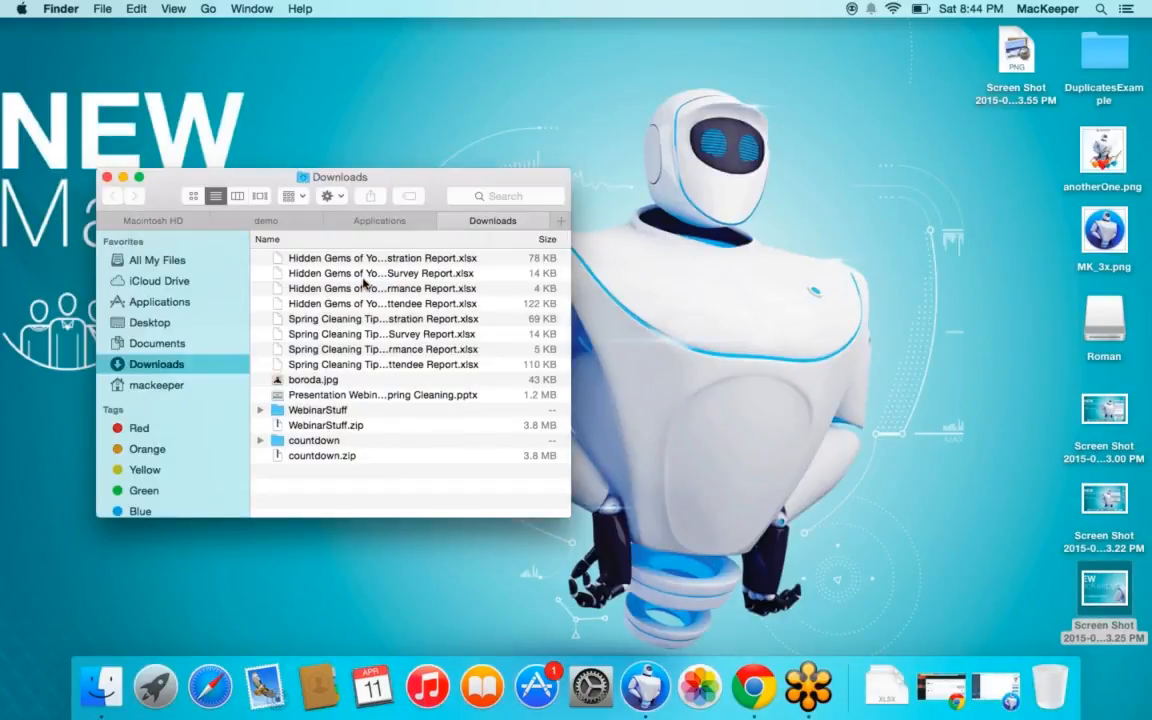
Preview the screenshot of the Finder window from the desktop, close the preview, and deselect the file
click(1014, 51)
key(space)
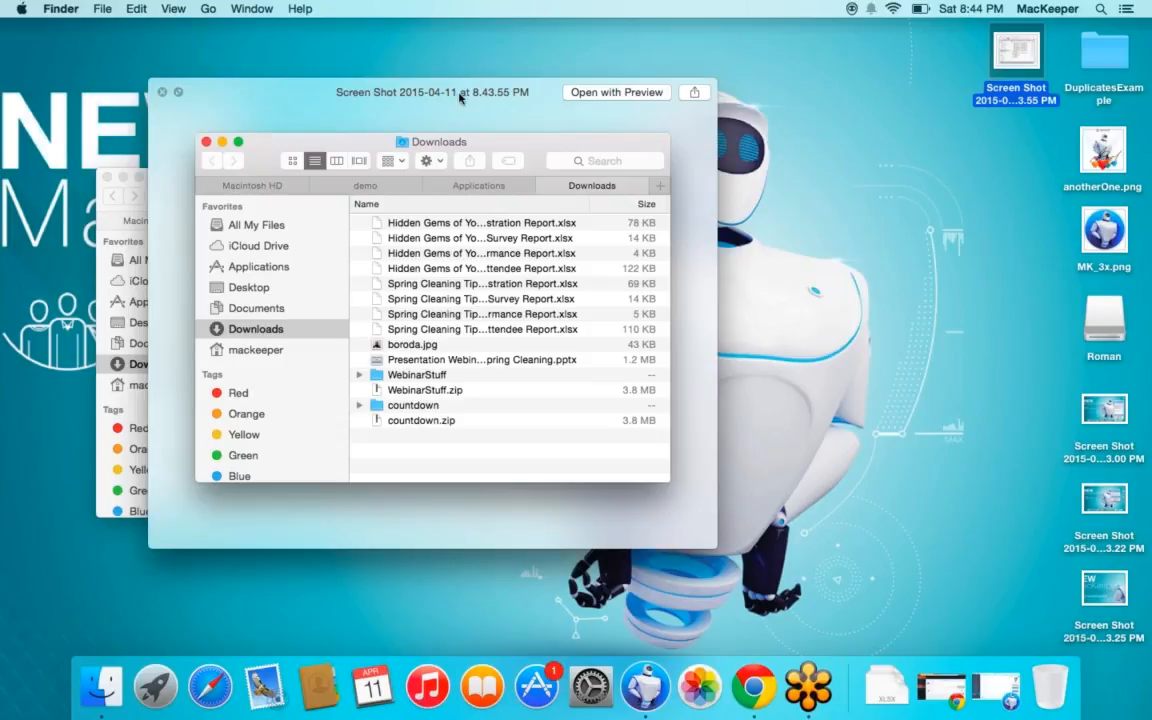
click(159, 92)
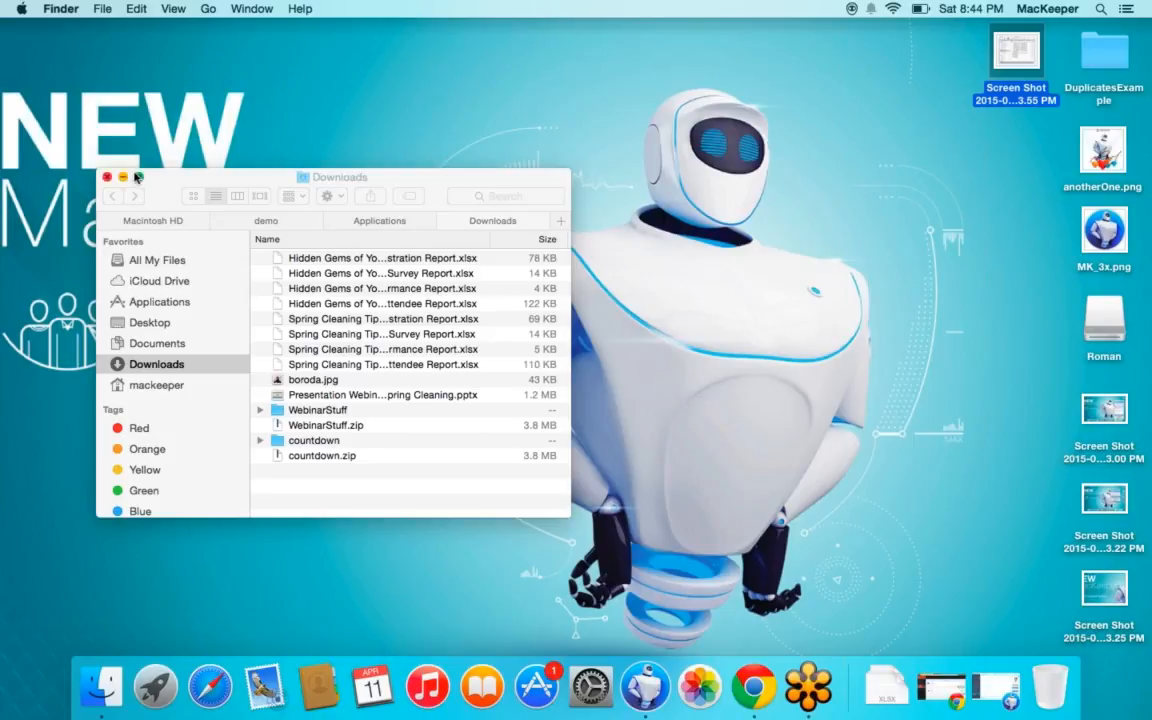
click(553, 86)
click(506, 89)
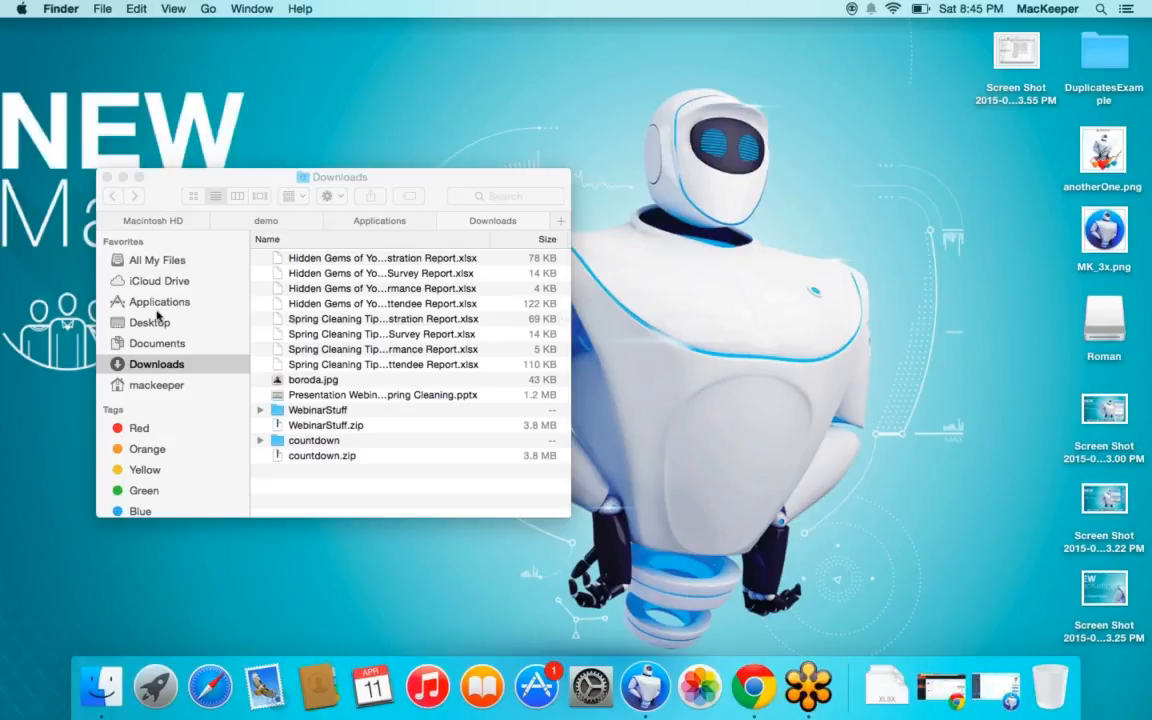
Open the Utilities folder in Finder, launch Console from it, and move the Console window aside
click(205, 9)
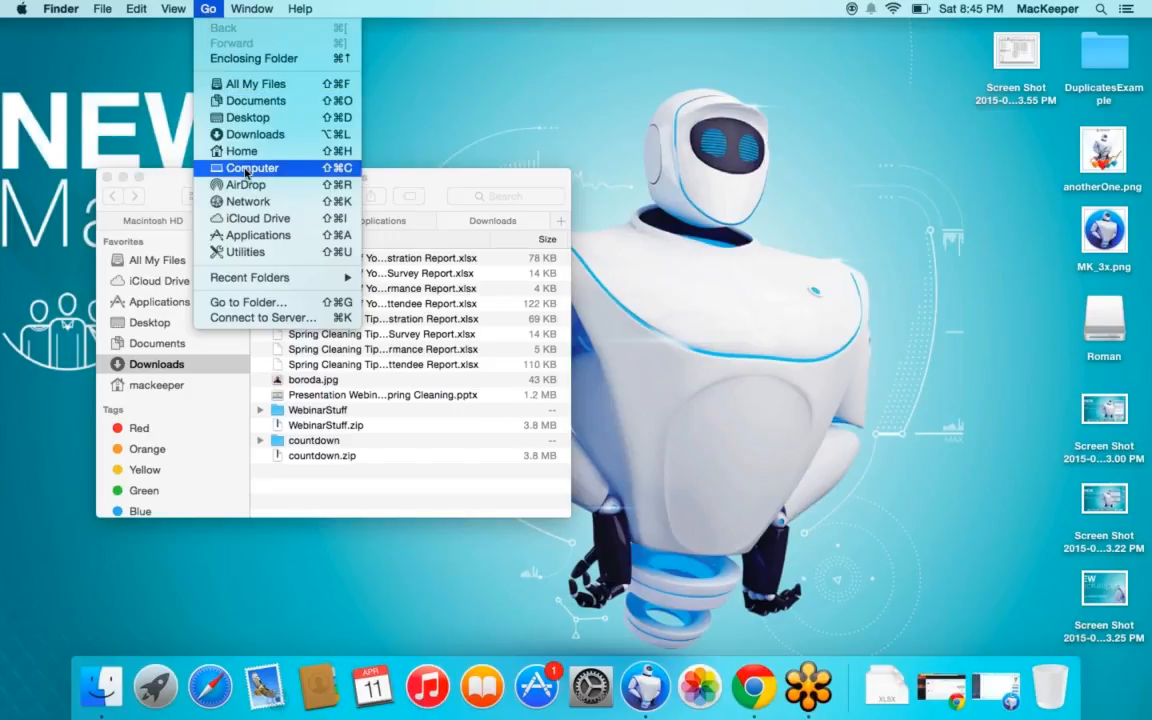
click(269, 253)
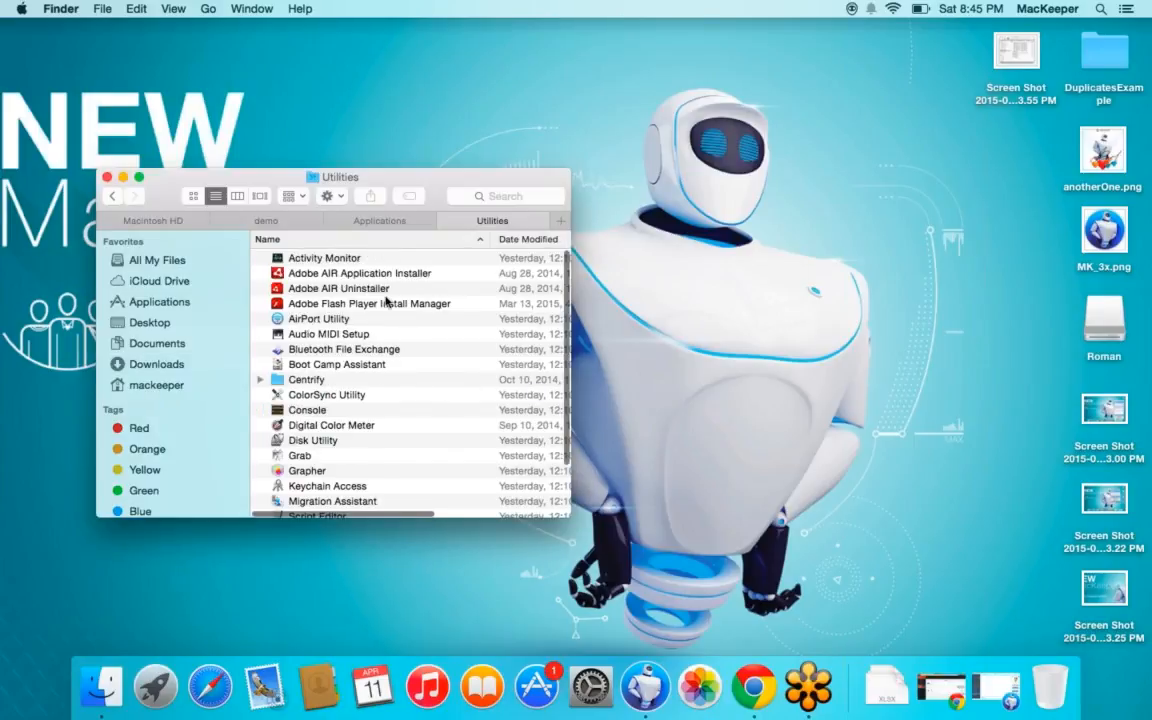
click(206, 9)
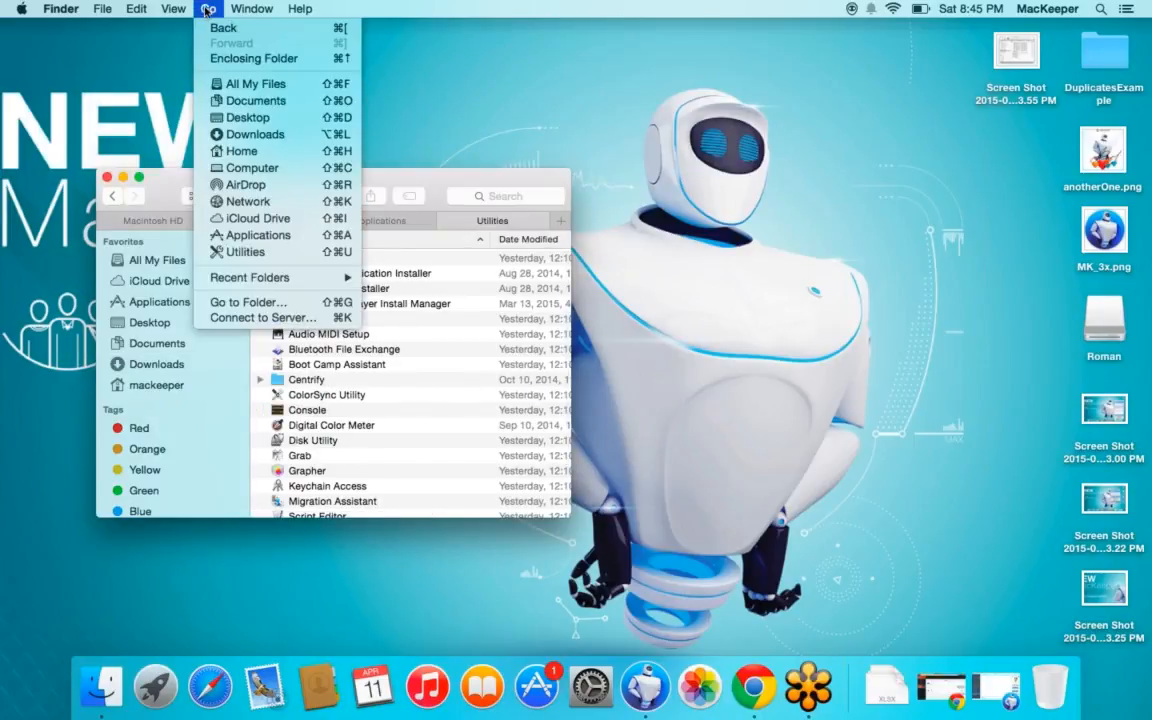
click(240, 252)
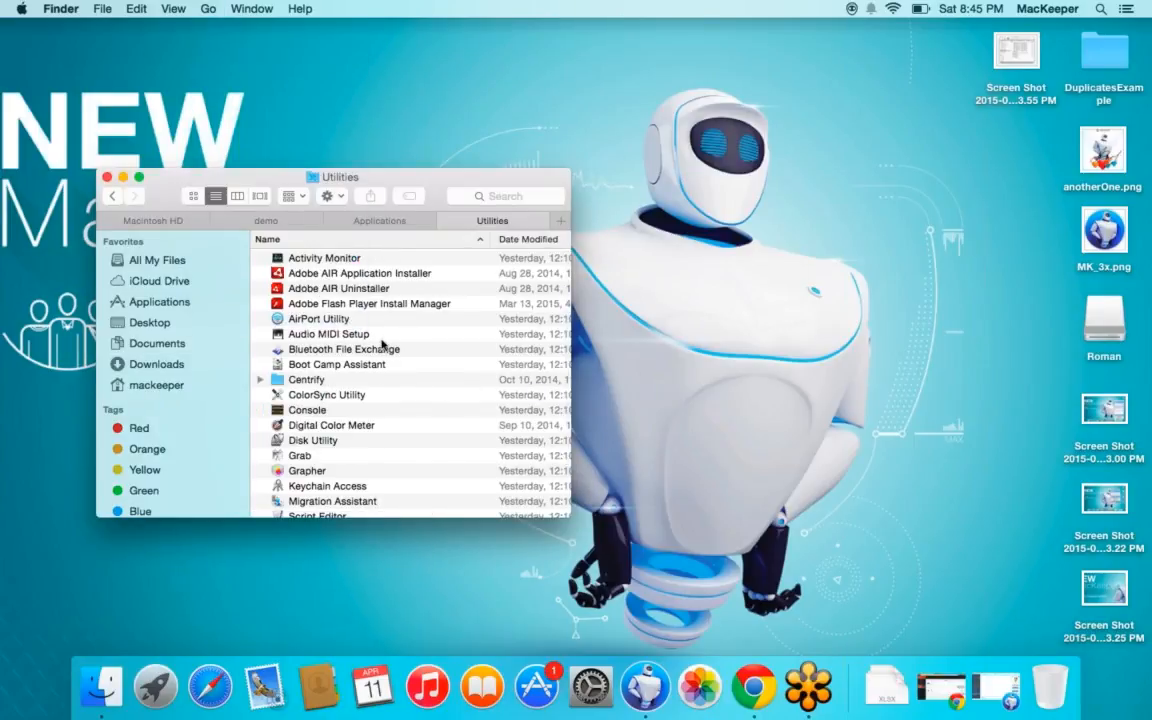
click(340, 411)
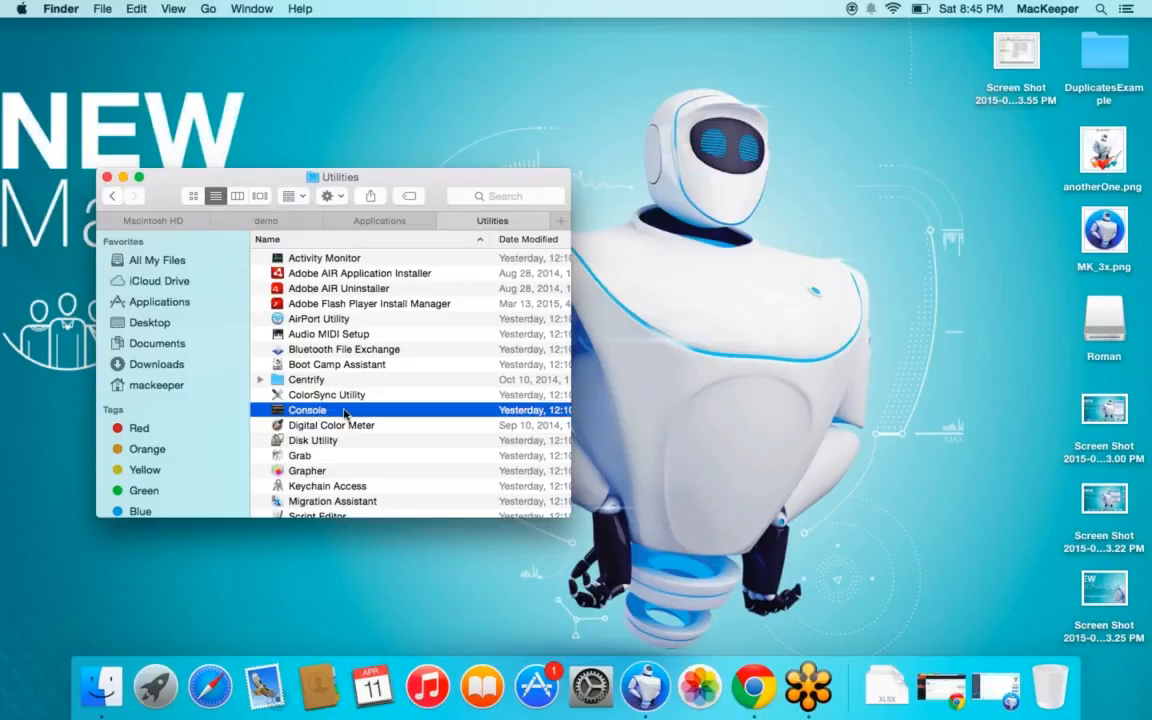
double_click(340, 411)
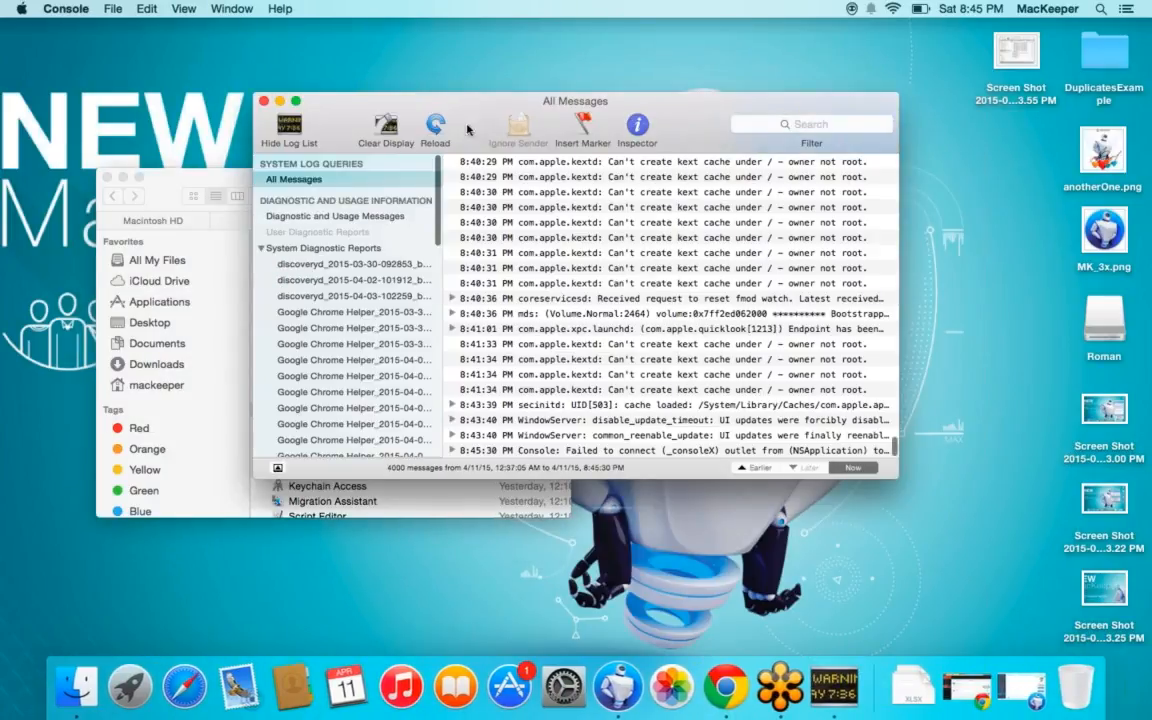
drag(481, 106, 328, 99)
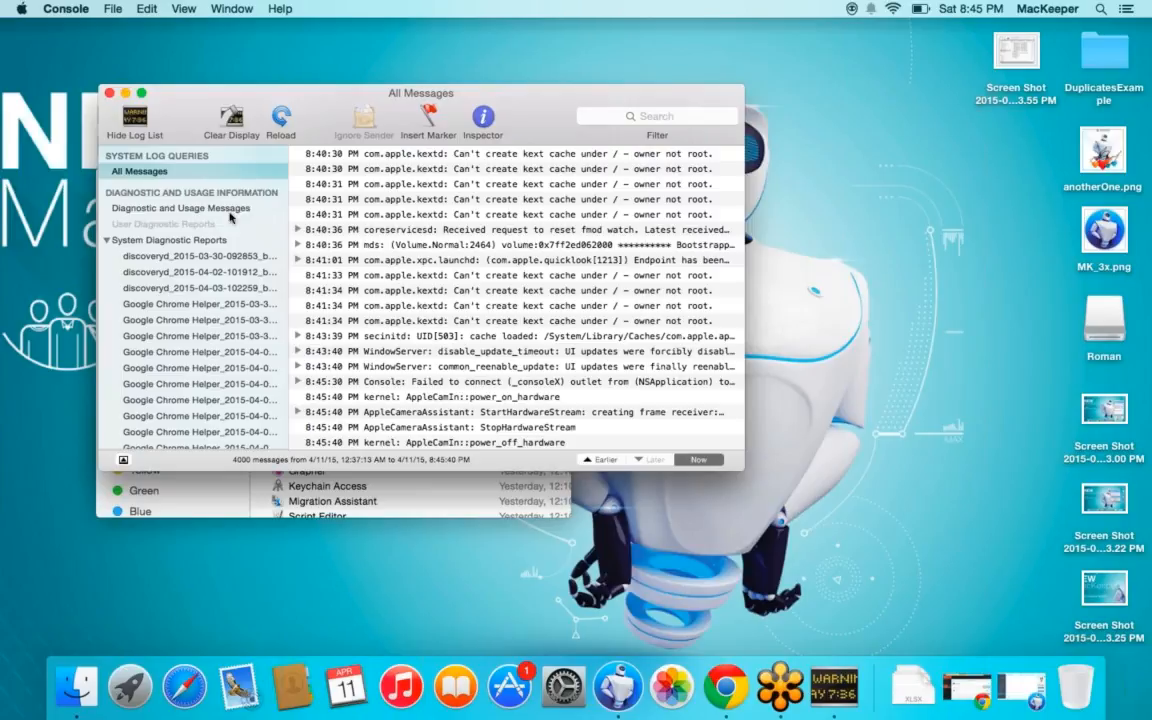
Collapse System Diagnostic Reports in the log list, toggle the log list's visibility, and select the All Messages query
click(106, 240)
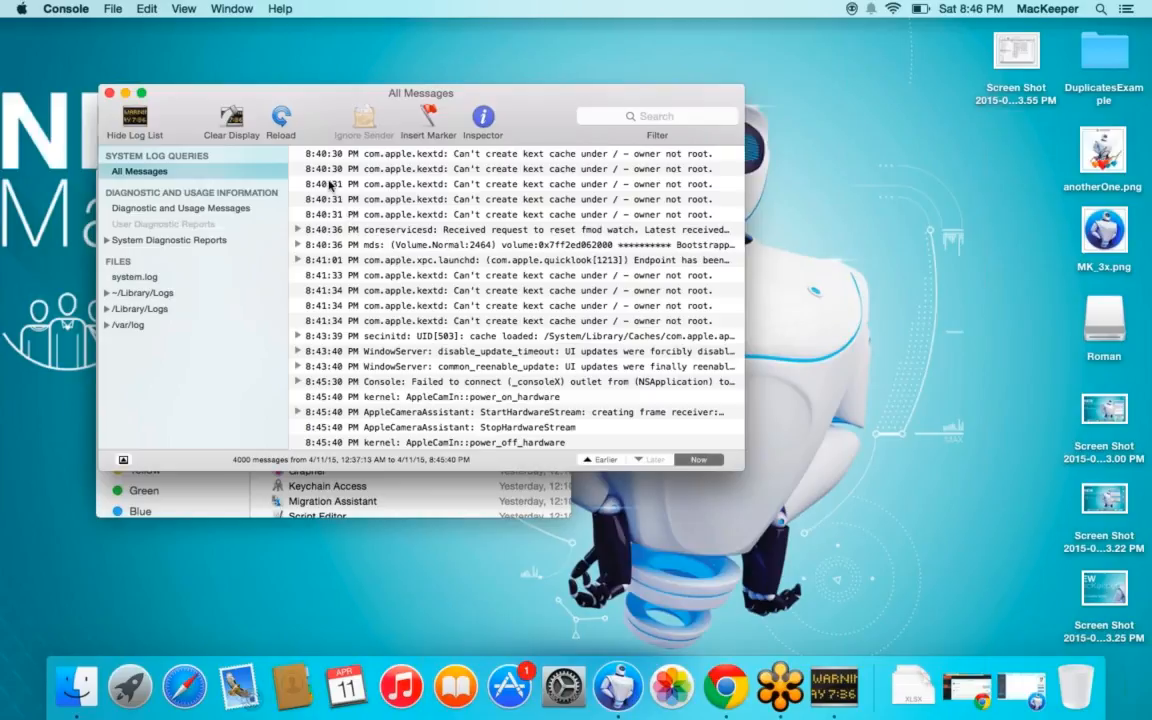
click(147, 168)
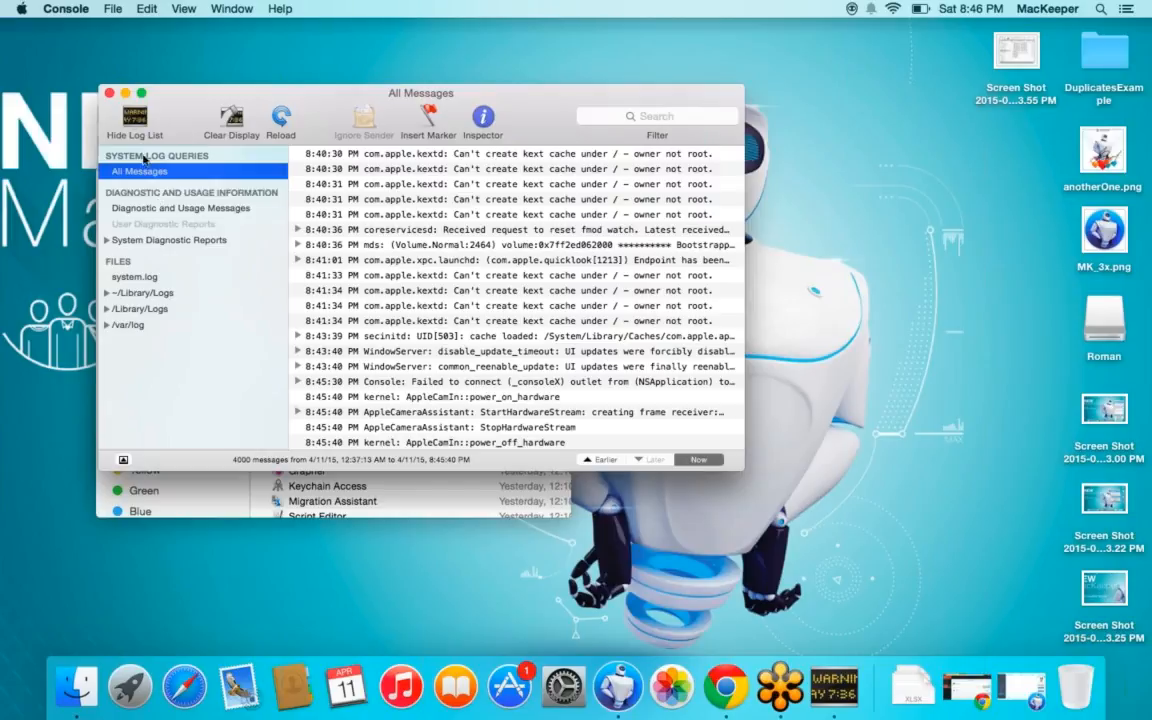
click(136, 122)
click(136, 122)
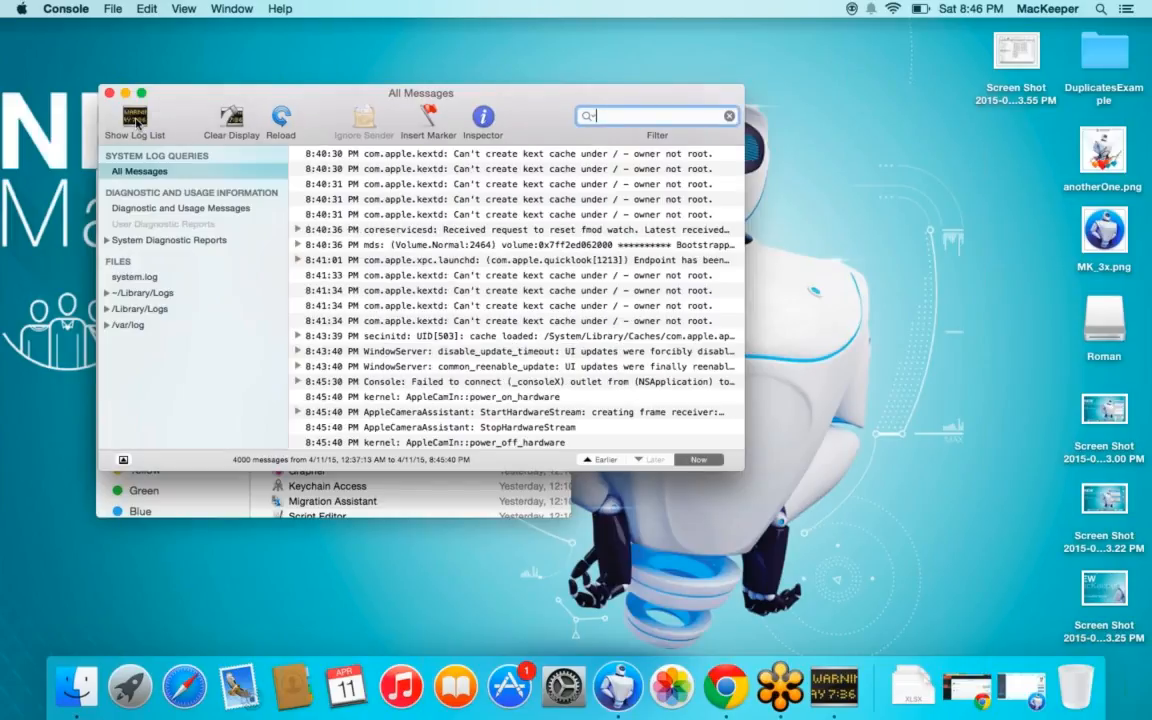
click(137, 172)
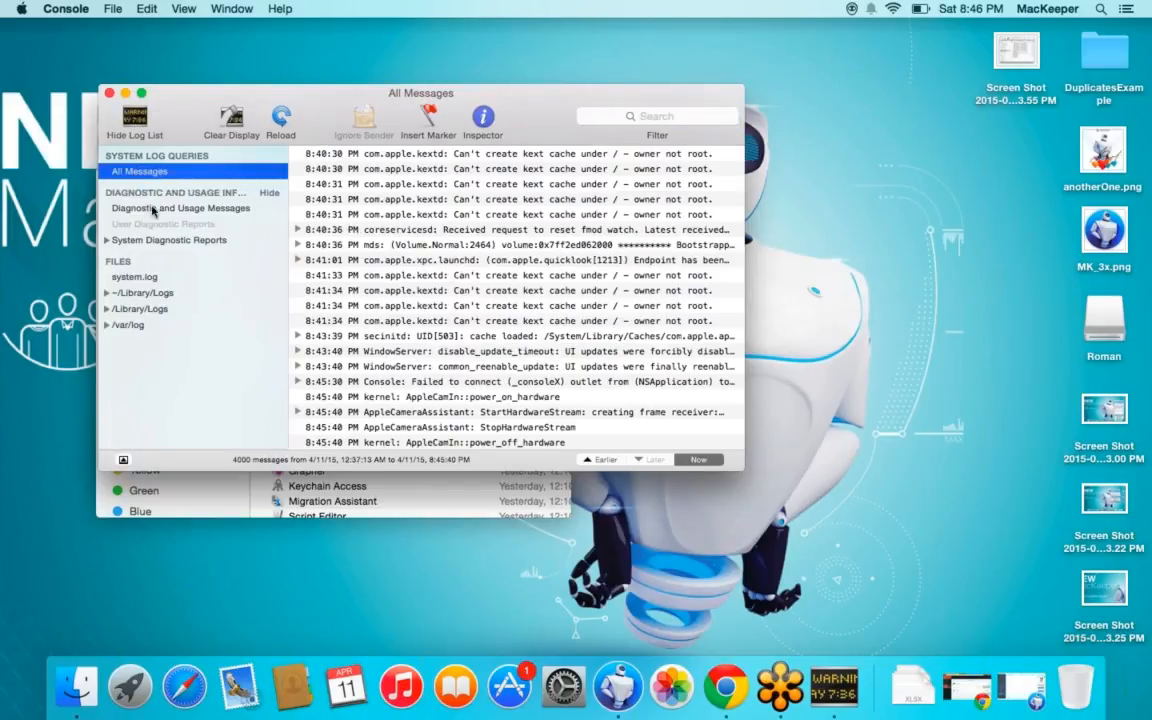
Save a copy of the All Messages log to the Desktop under the name All Messages
click(109, 9)
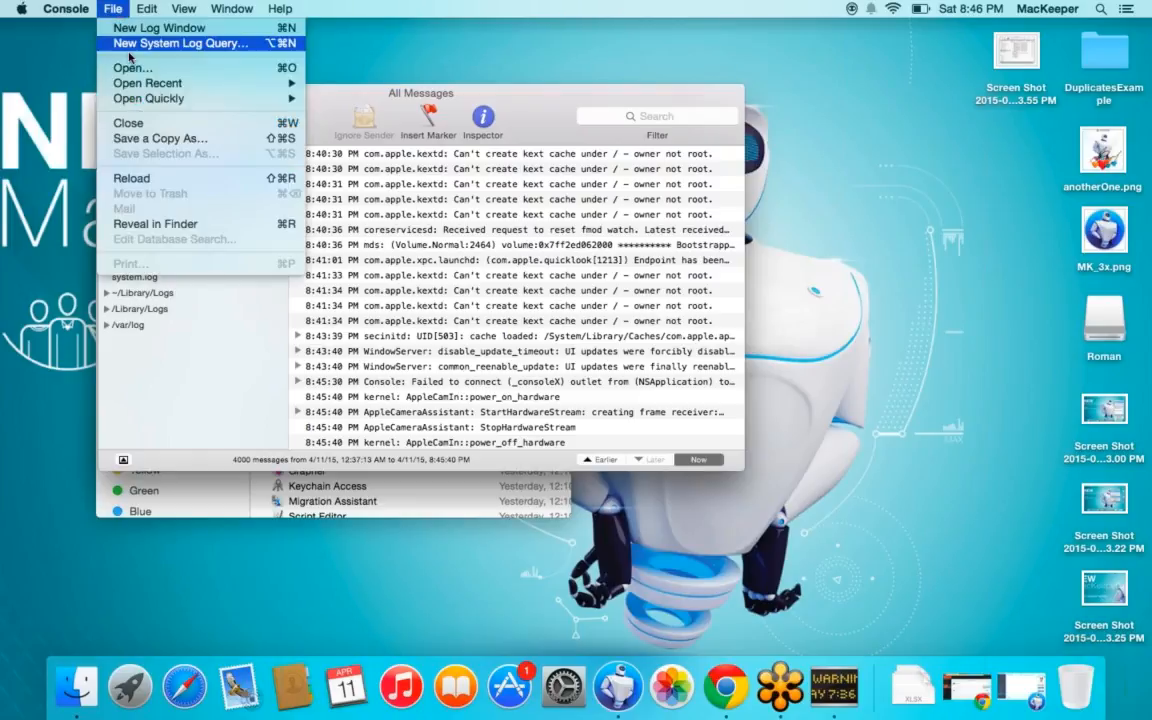
click(138, 136)
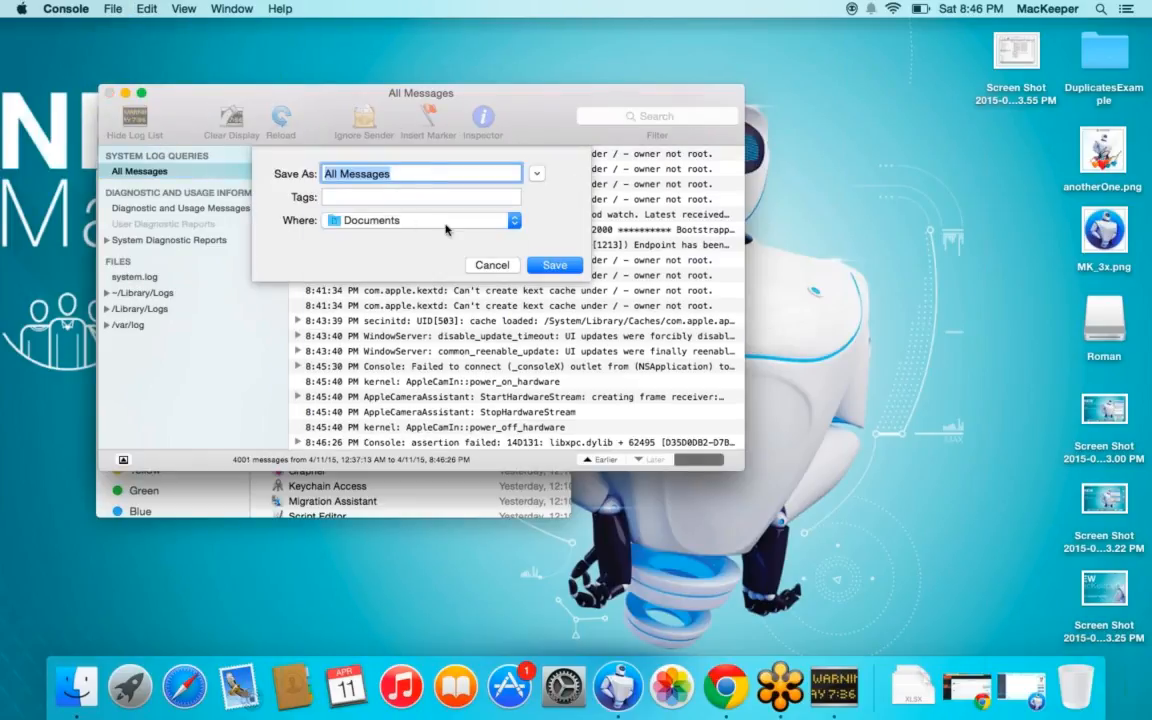
click(412, 220)
click(409, 317)
click(552, 265)
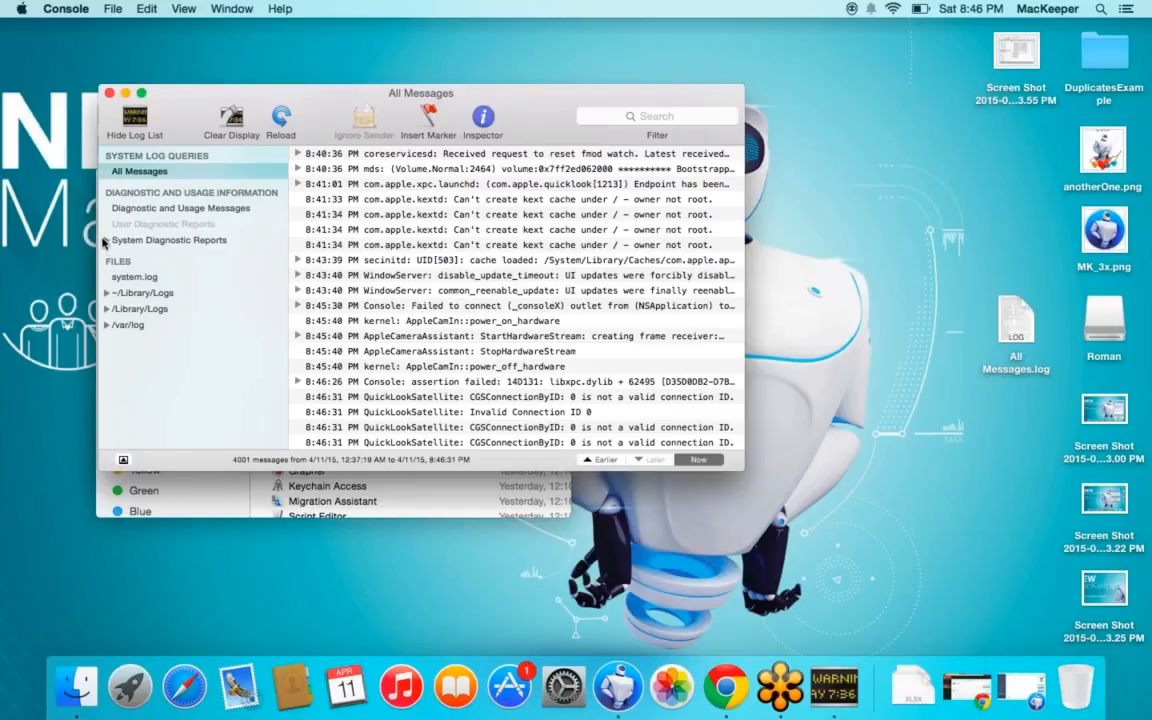
click(106, 242)
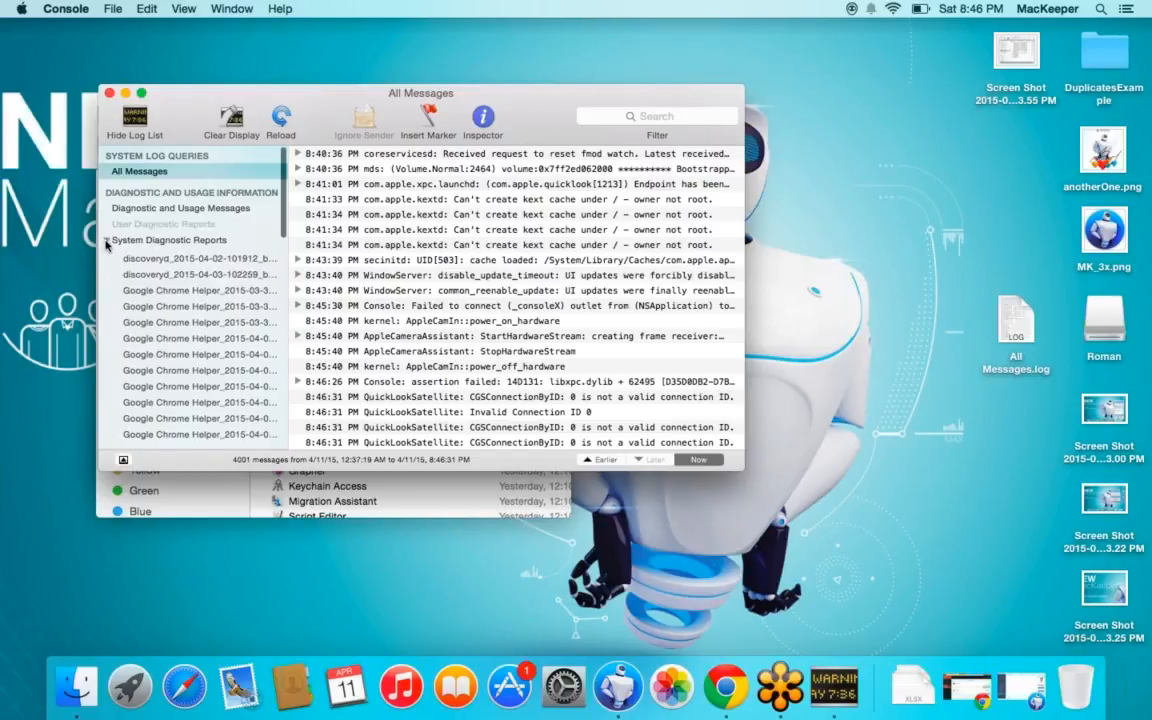
scroll(186, 262, down, 6)
scroll(188, 260, down, 5)
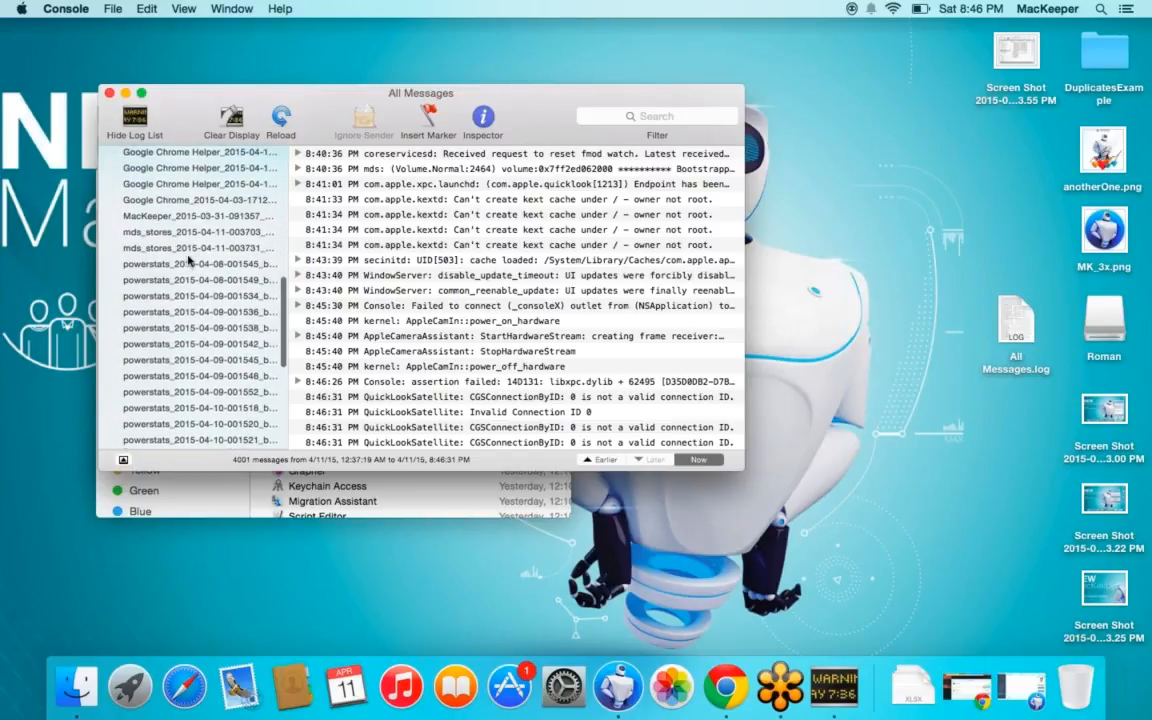
click(189, 196)
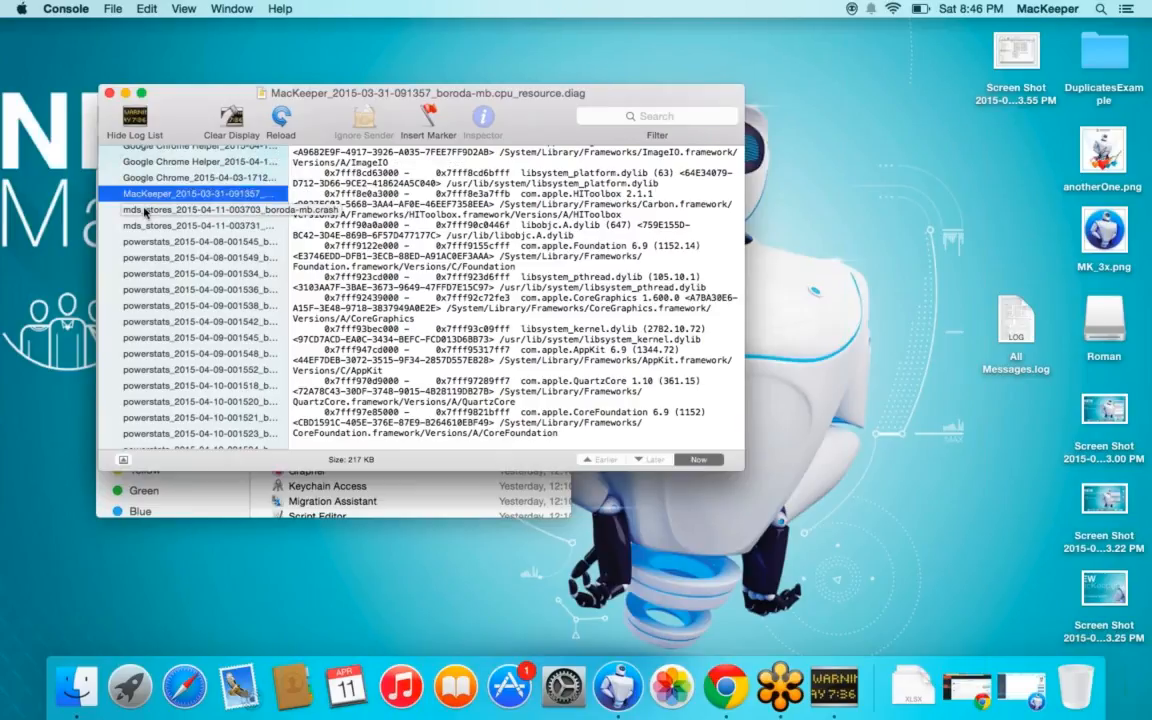
Open system.log from the Files group and look at the file commands for saving a copy
scroll(150, 300, down, 8)
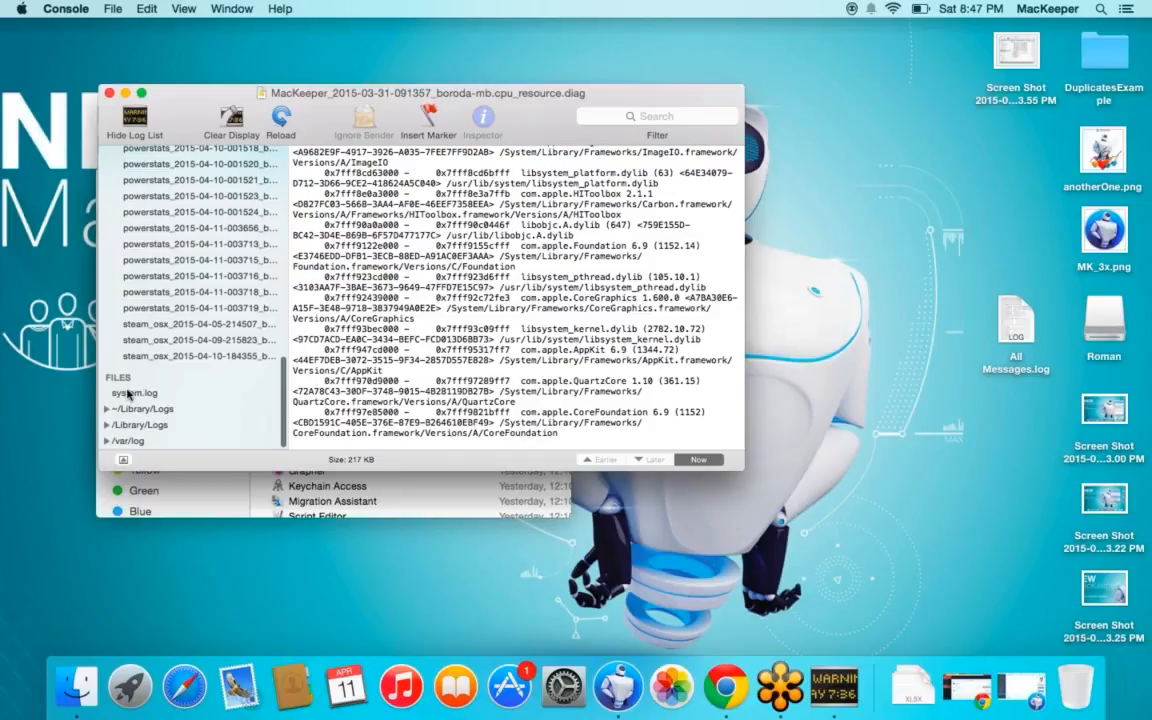
click(133, 393)
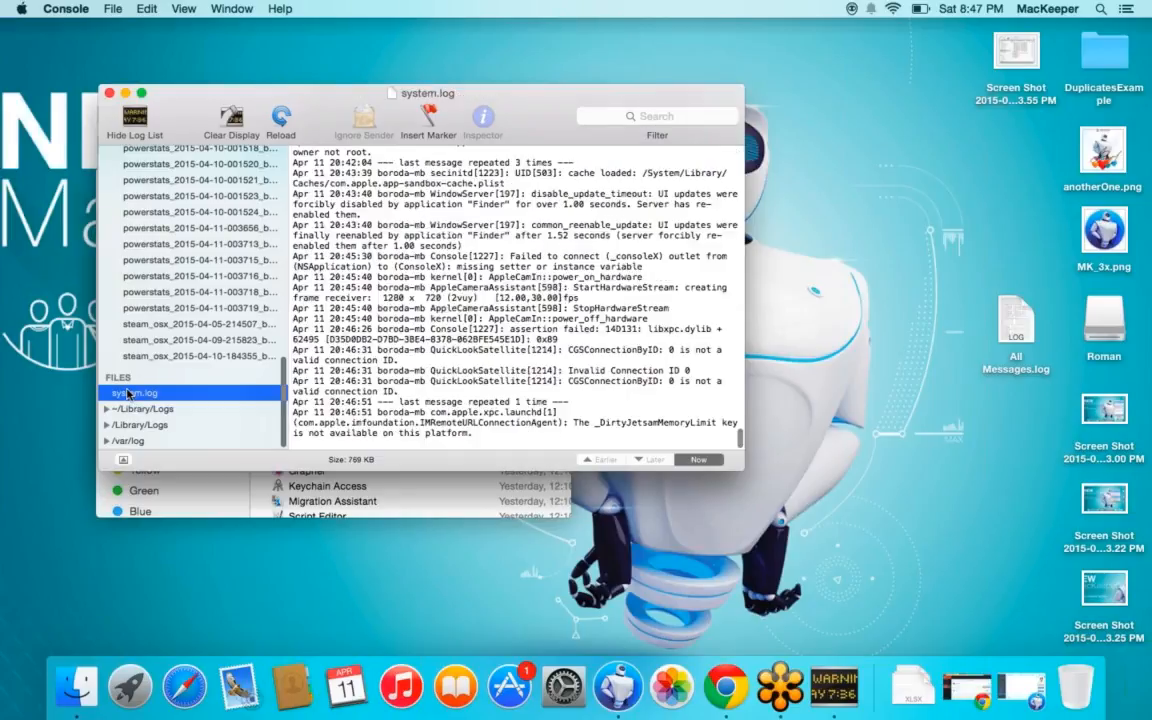
click(112, 9)
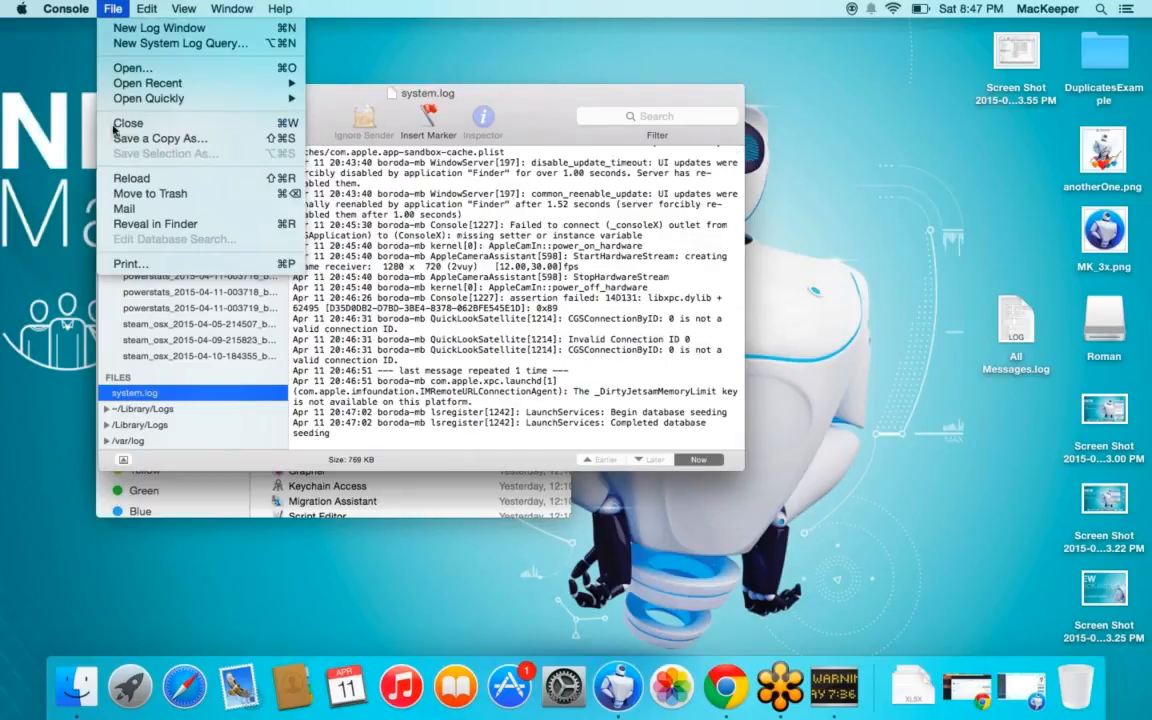
click(323, 89)
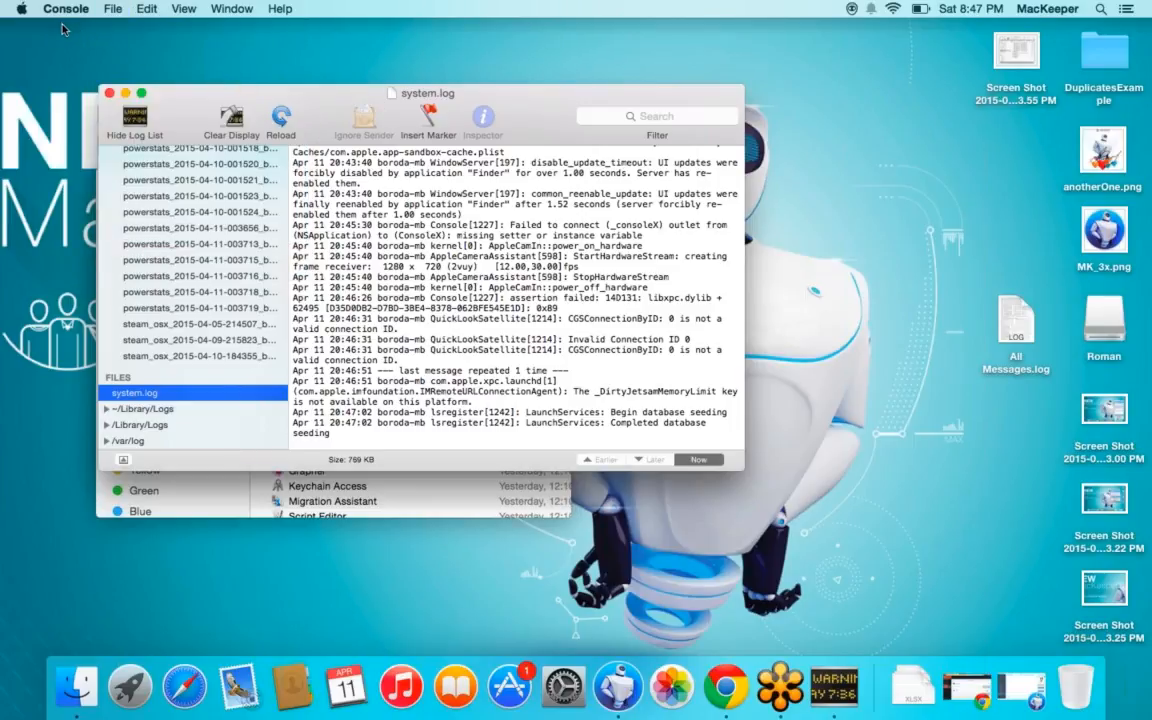
Show the About This Mac overview and open the full System Report
click(21, 9)
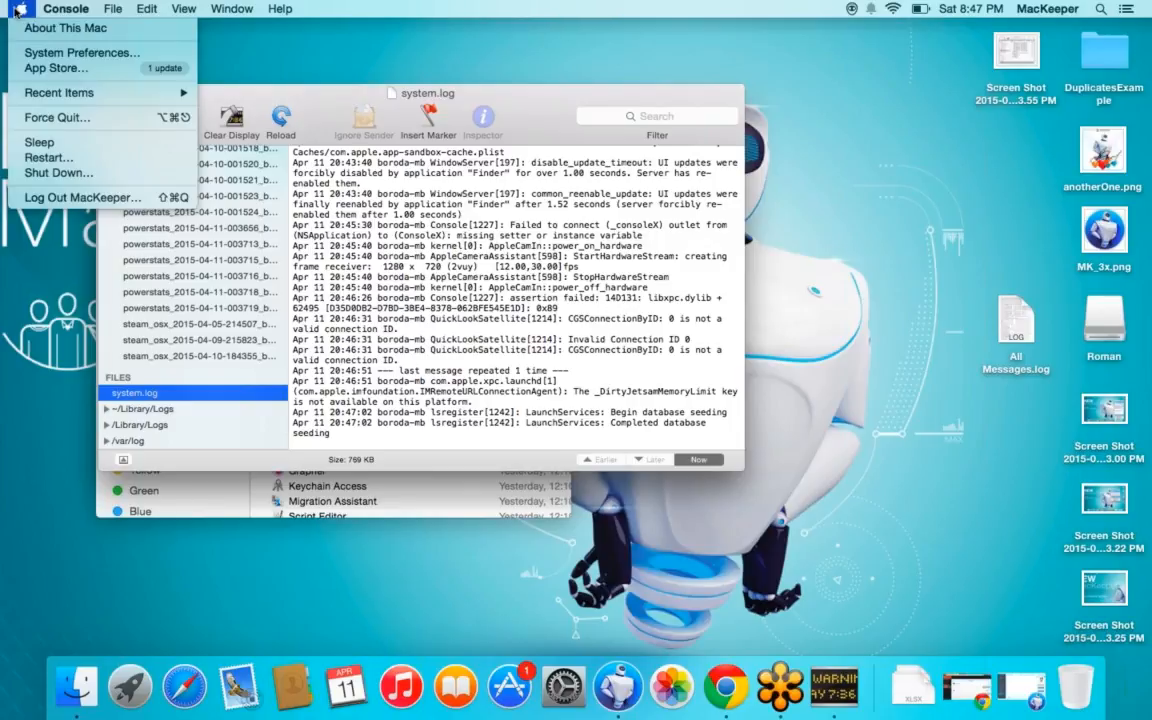
click(32, 28)
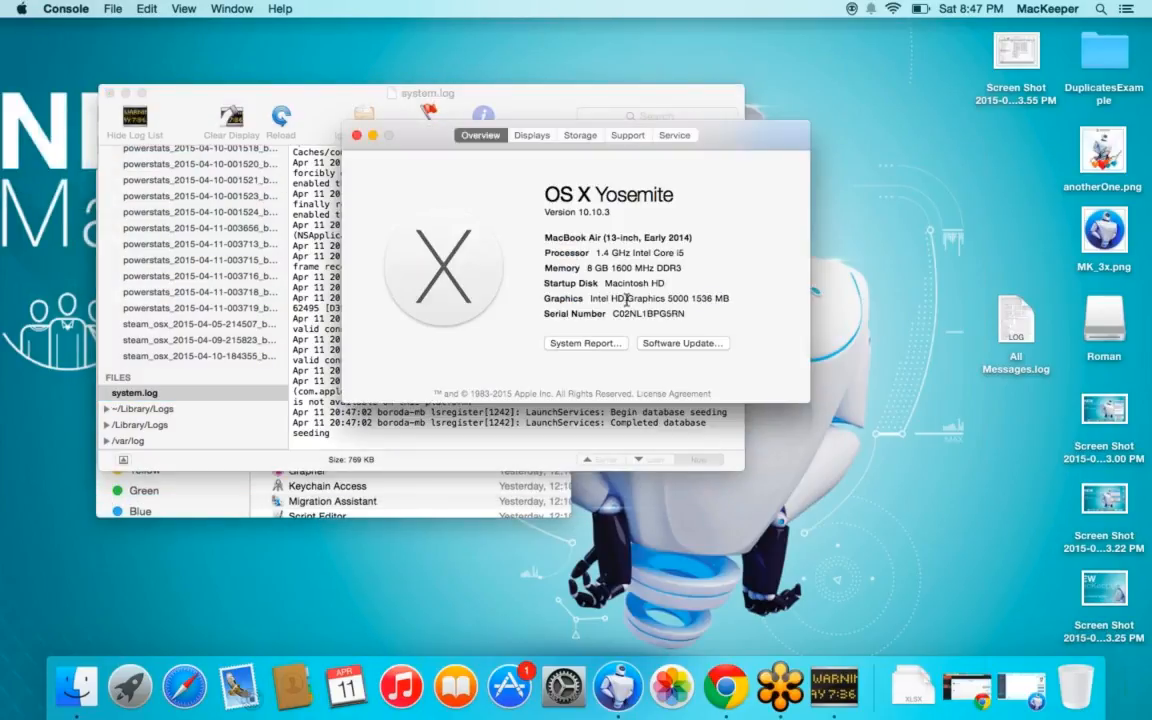
click(591, 346)
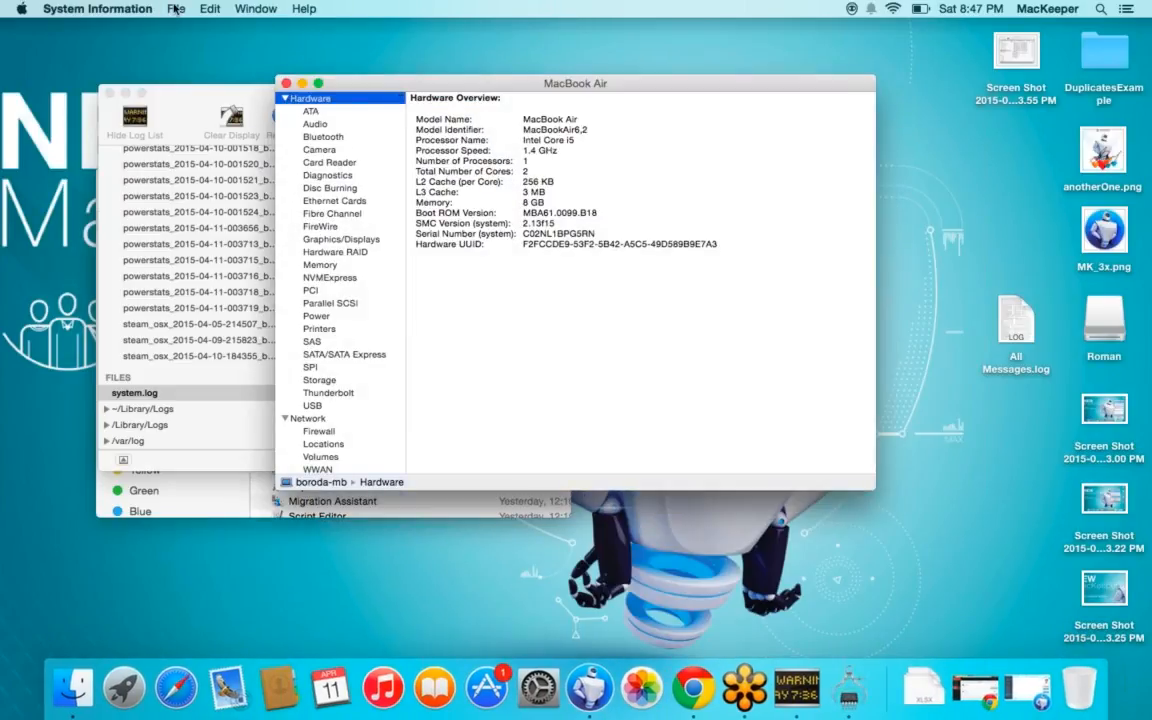
Save the system report to the Desktop under the name MacBook Air
click(174, 9)
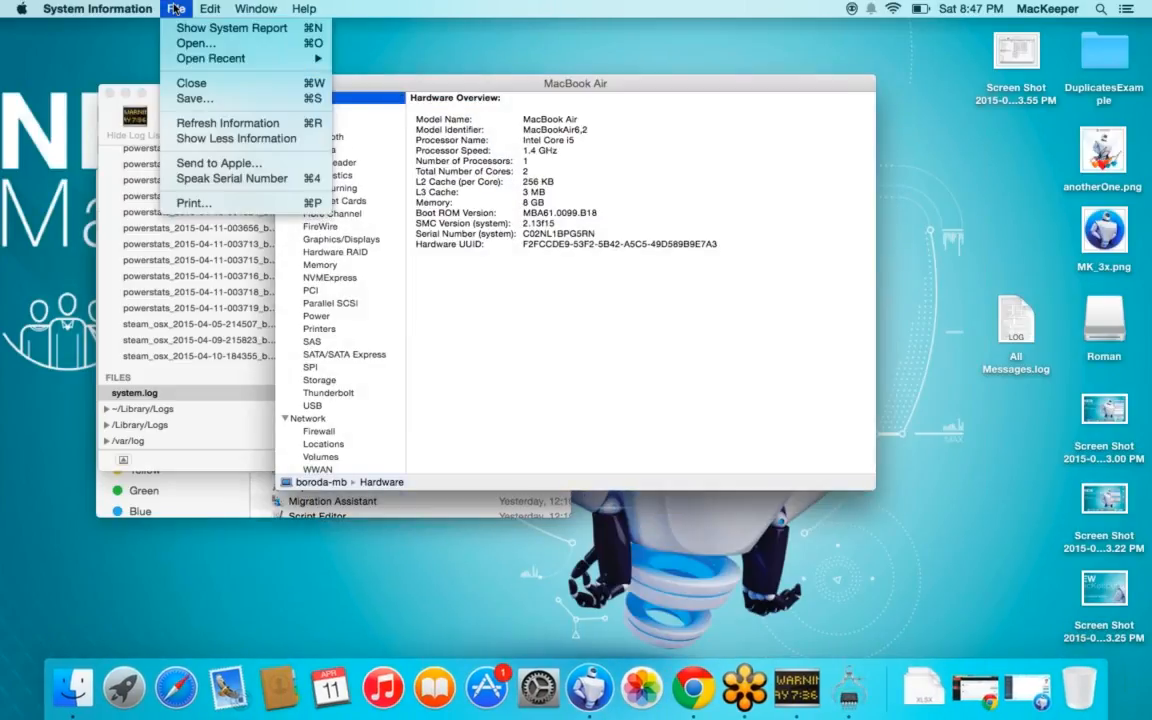
click(203, 101)
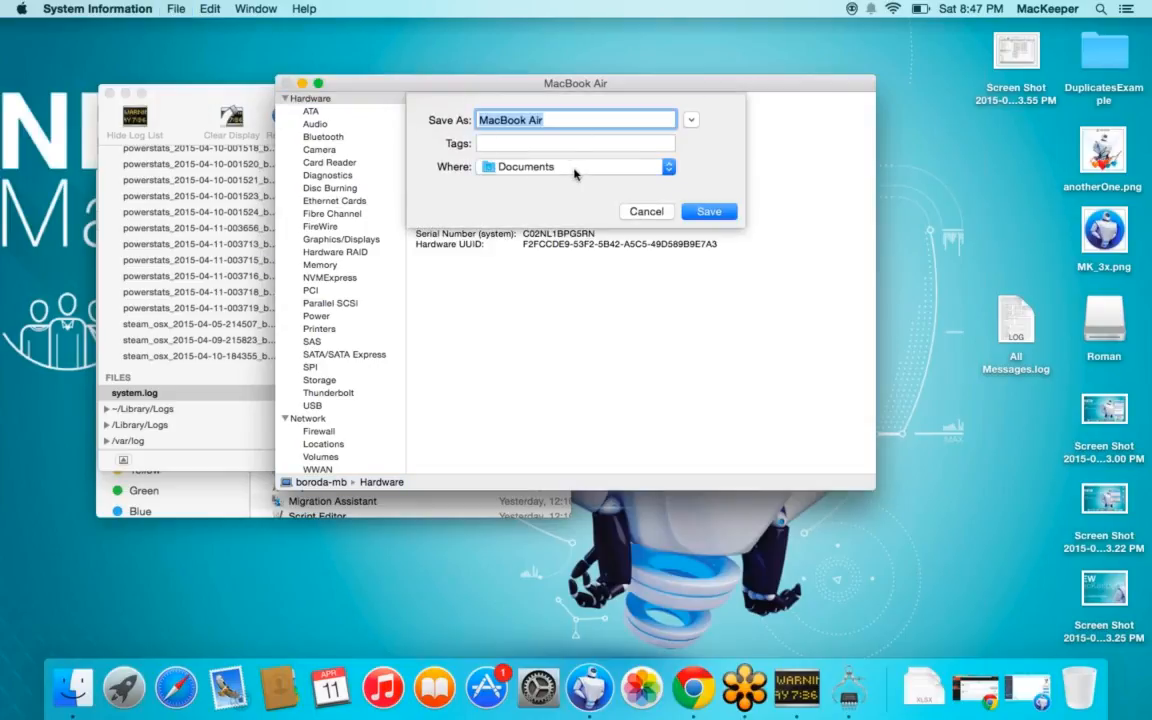
click(575, 168)
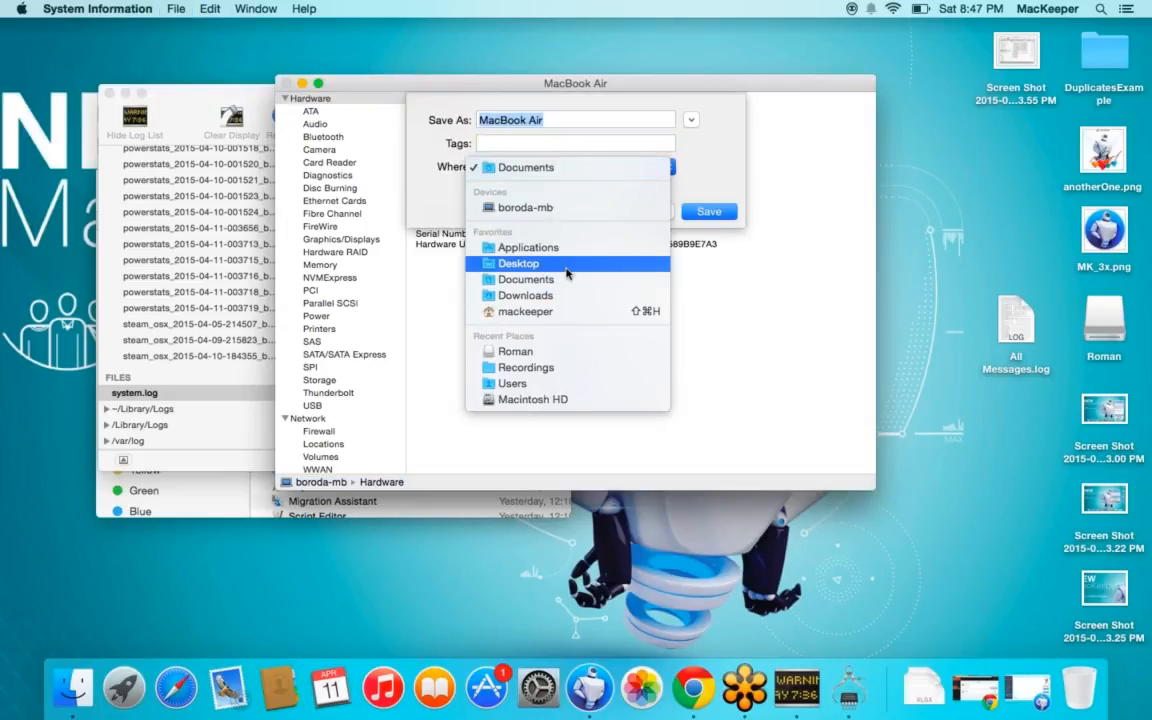
click(566, 265)
click(709, 211)
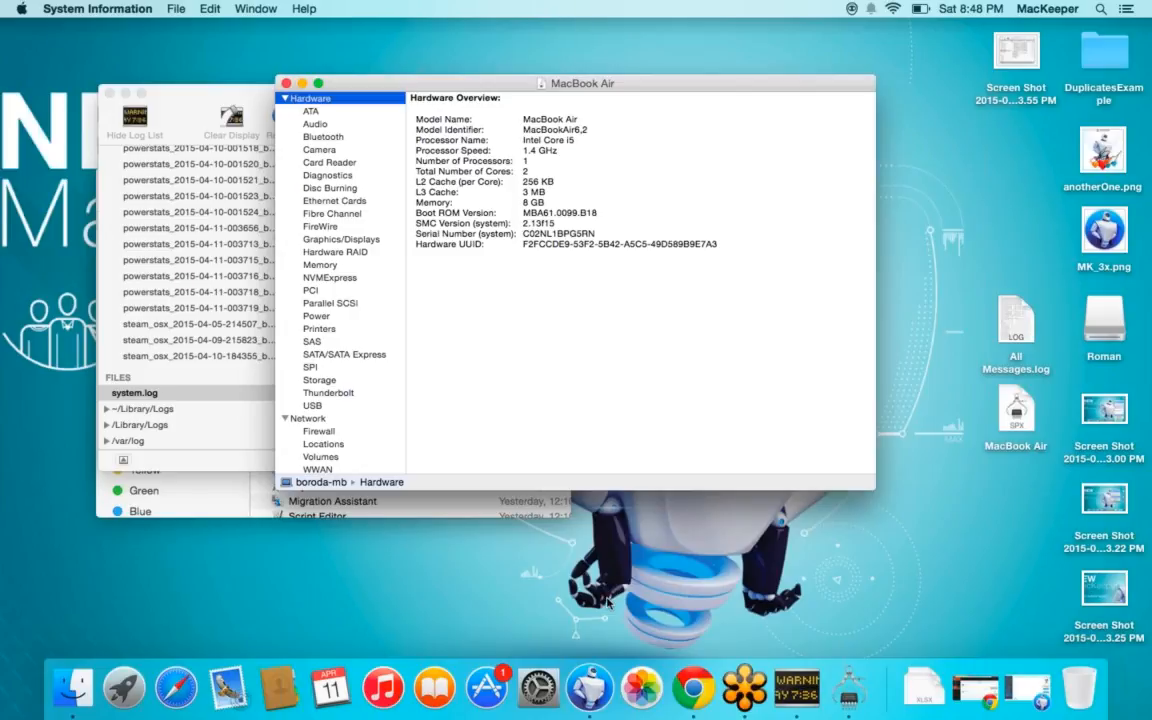
Switch to MacKeeper, shift its window aside, then hide and show the Live Support panel again
click(590, 688)
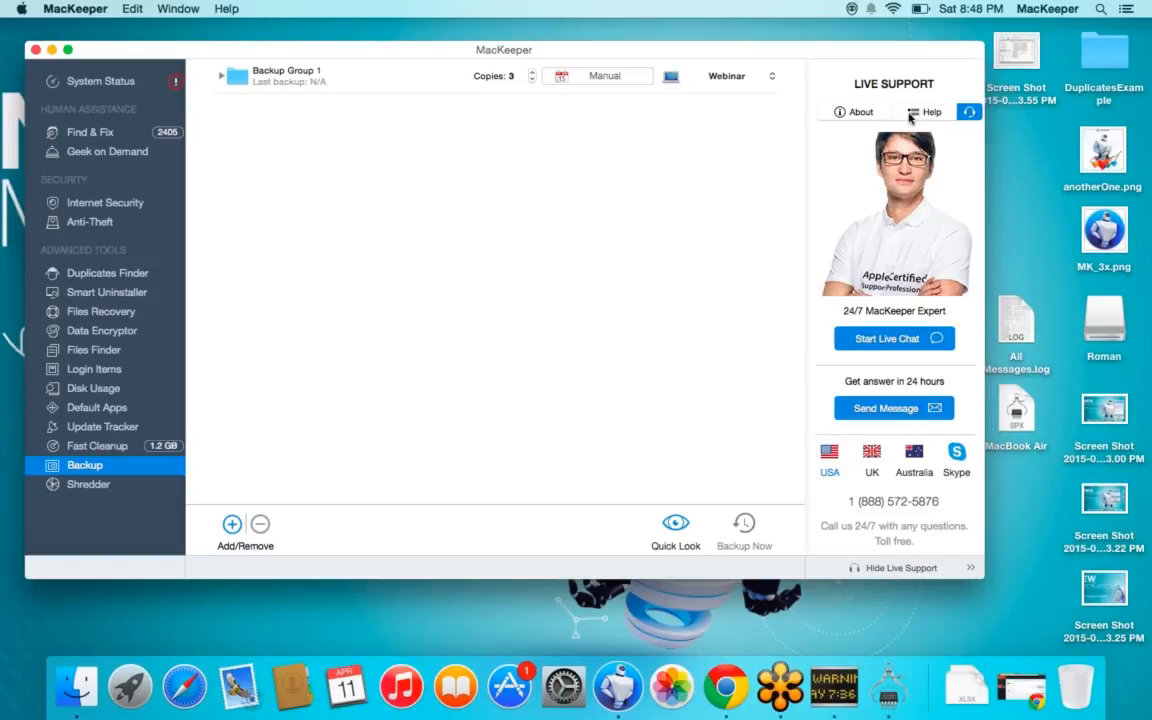
drag(789, 47, 613, 52)
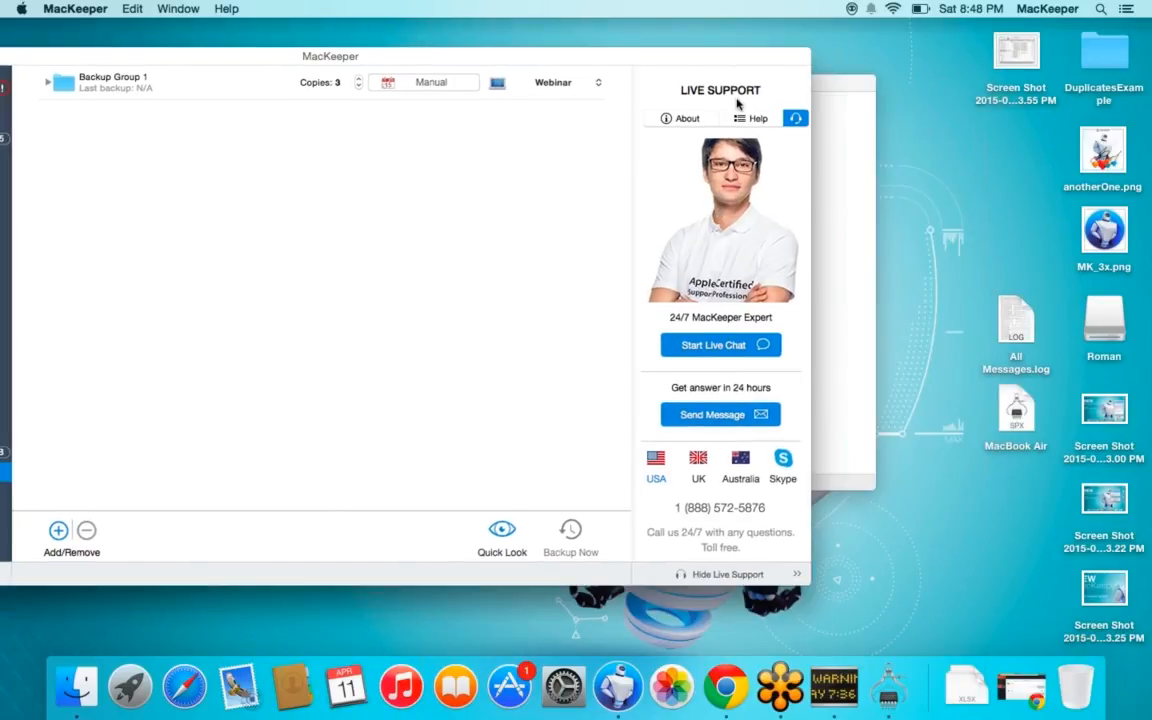
click(722, 574)
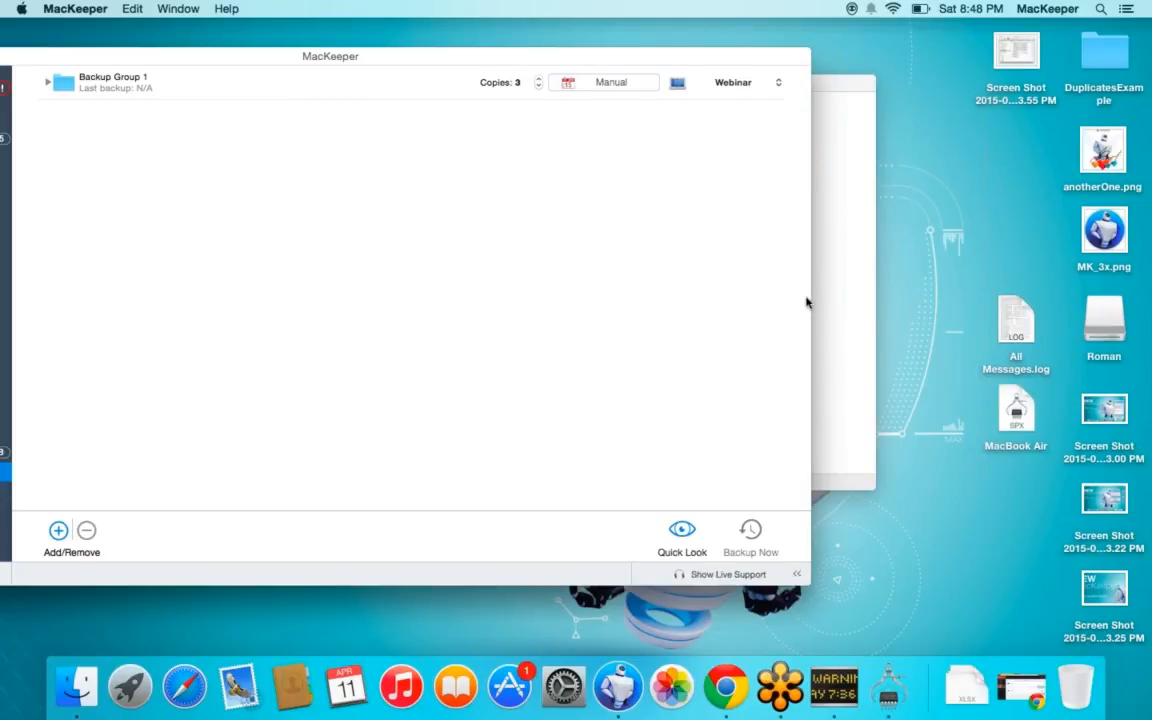
click(737, 575)
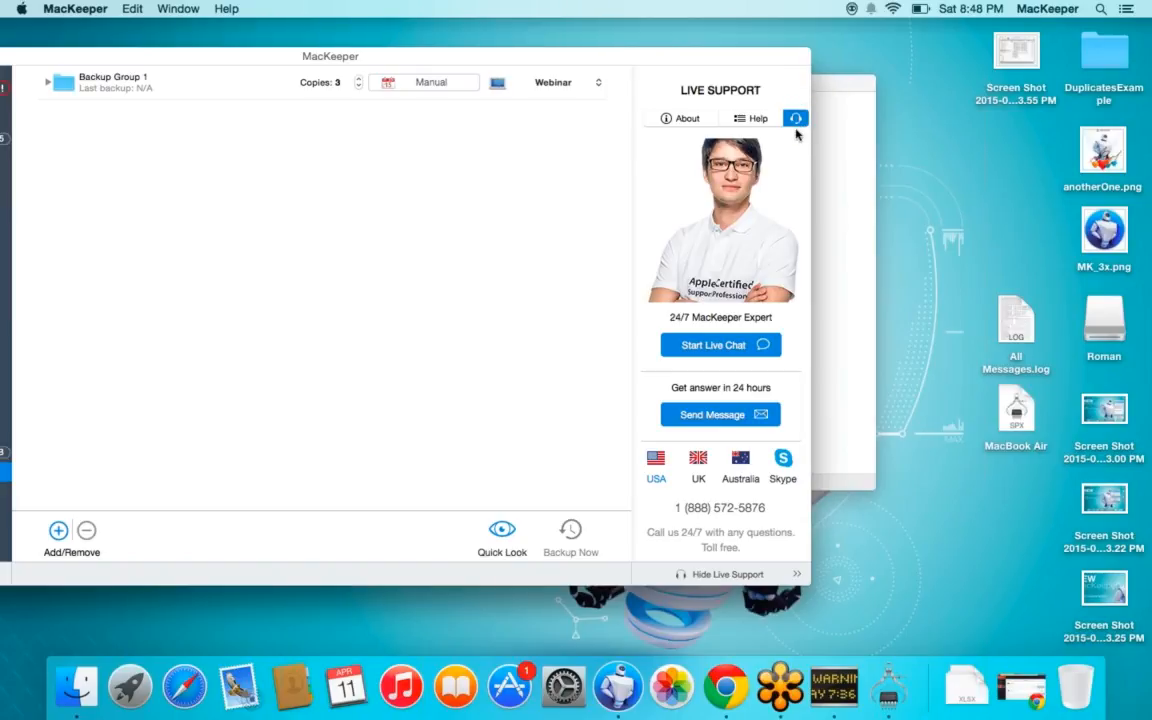
View the About description for Backup, bring the whole MacKeeper window back into view, and view Update Tracker's description
click(672, 121)
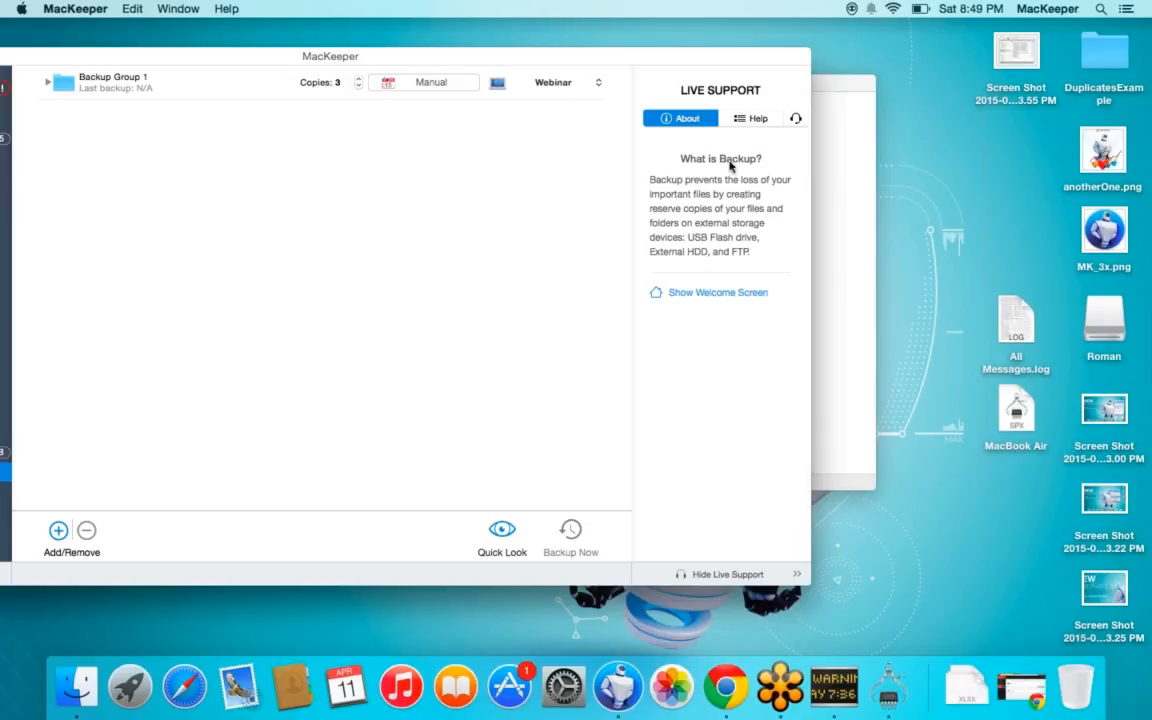
drag(699, 51, 851, 53)
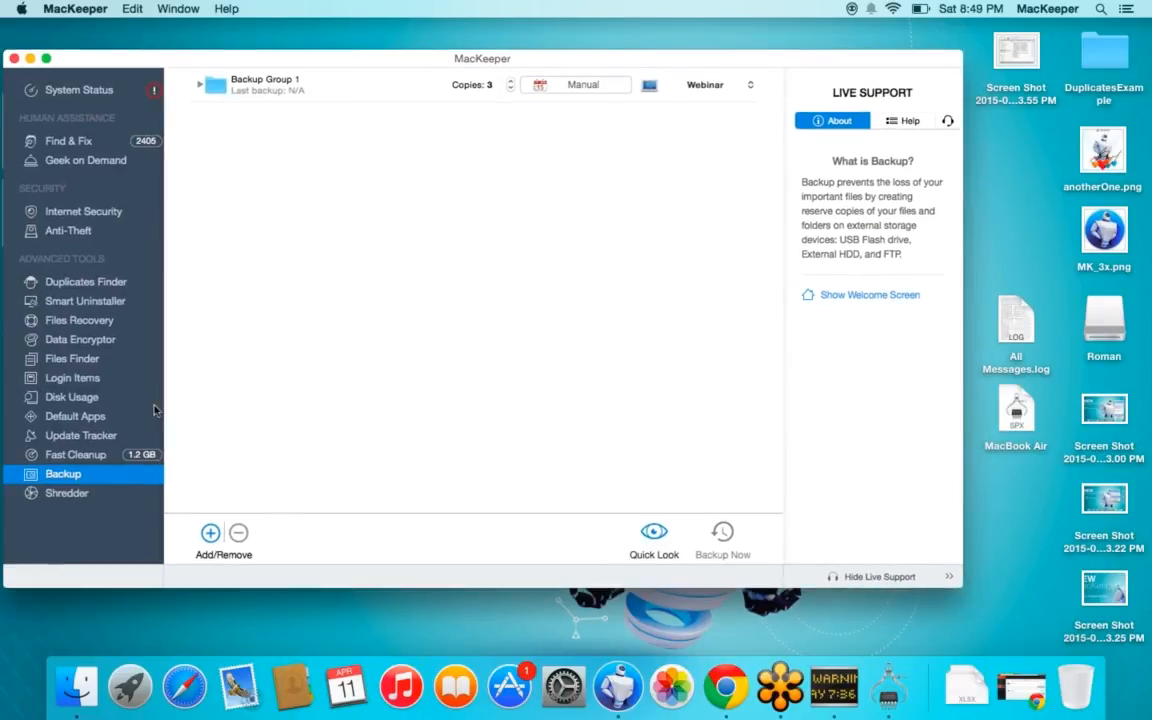
click(95, 437)
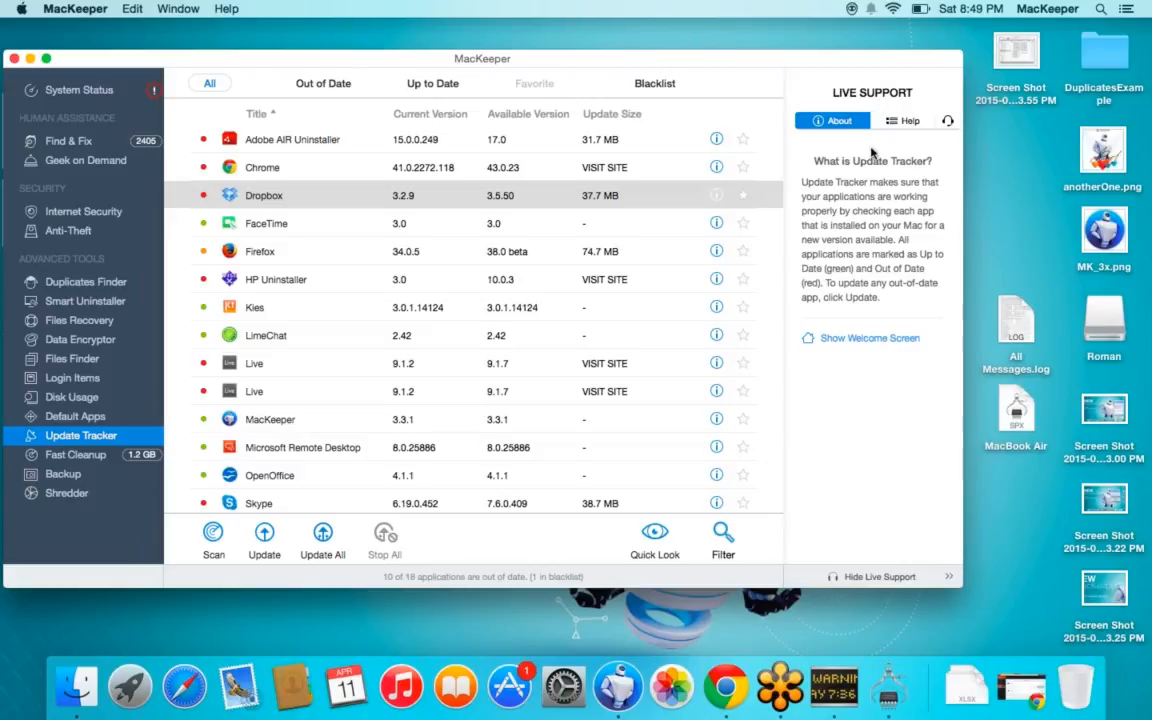
Show the Live Support help topics and contact options, then bring the whole MacKeeper window back into view
drag(797, 60, 735, 62)
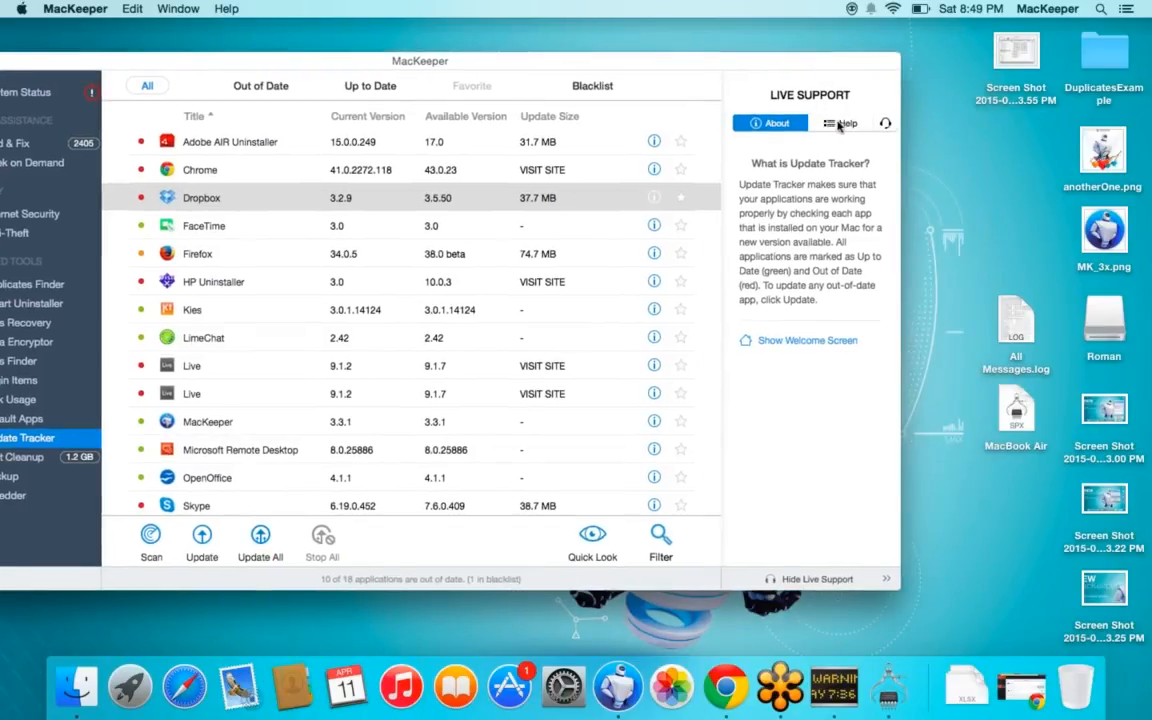
click(839, 123)
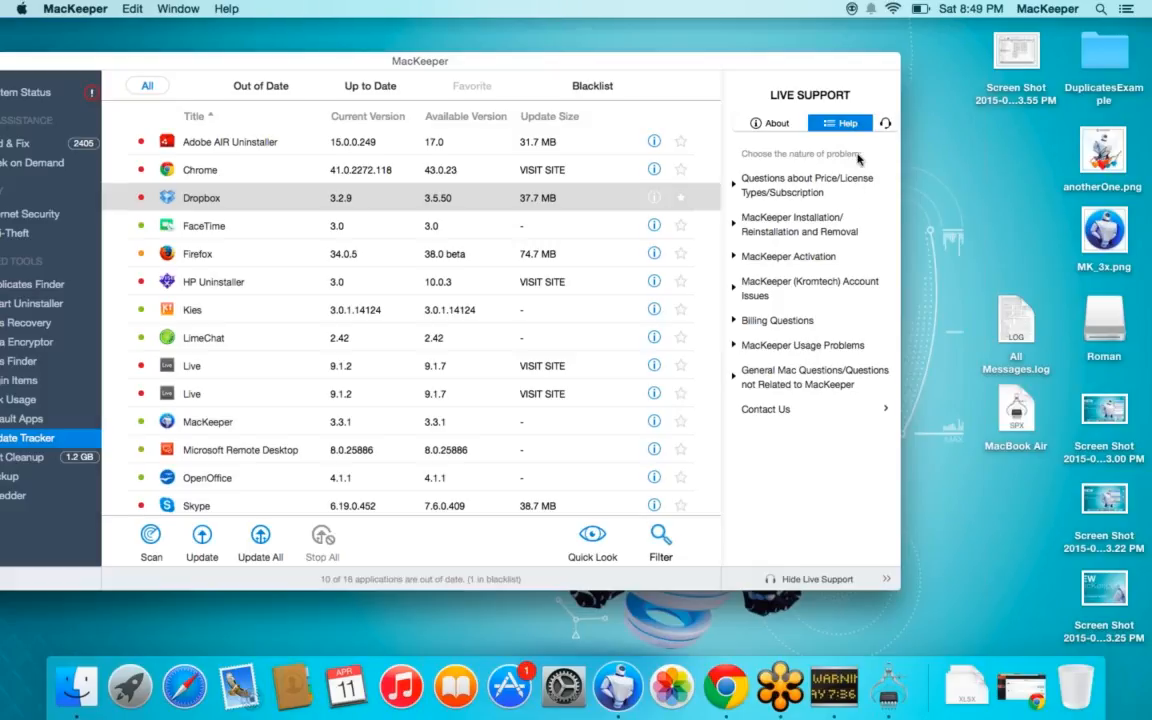
click(763, 411)
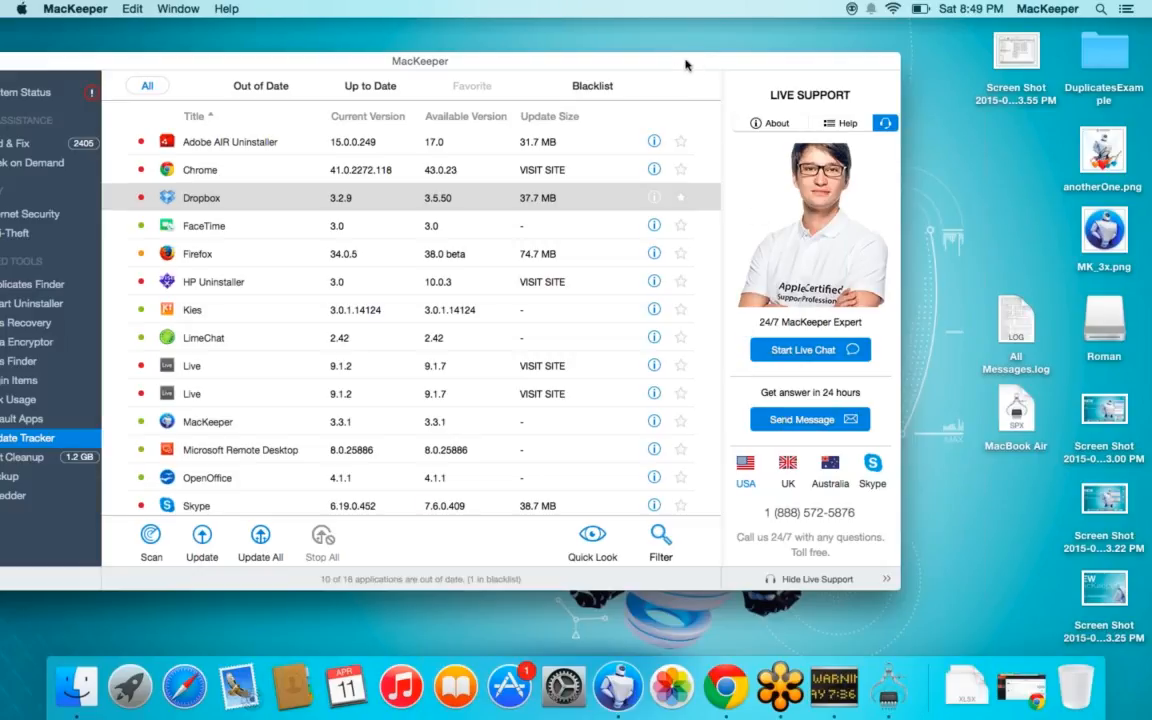
drag(688, 68, 776, 63)
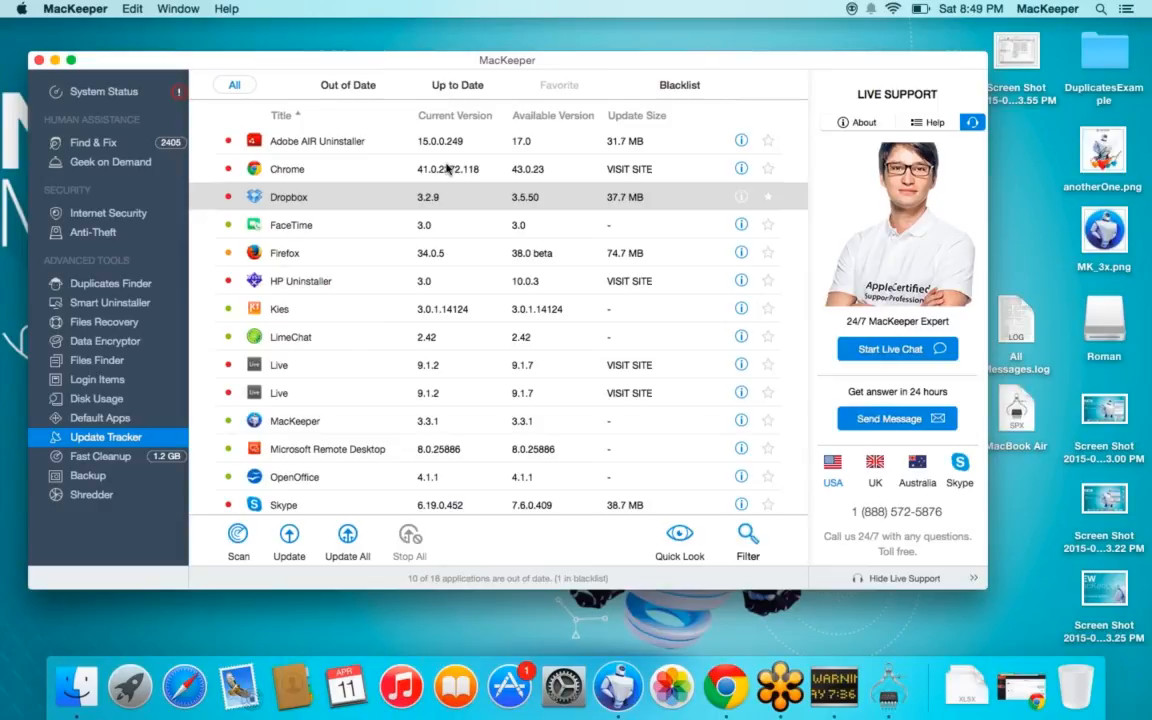
Start a new Geek on Demand request and show its Title and Description fields
click(113, 162)
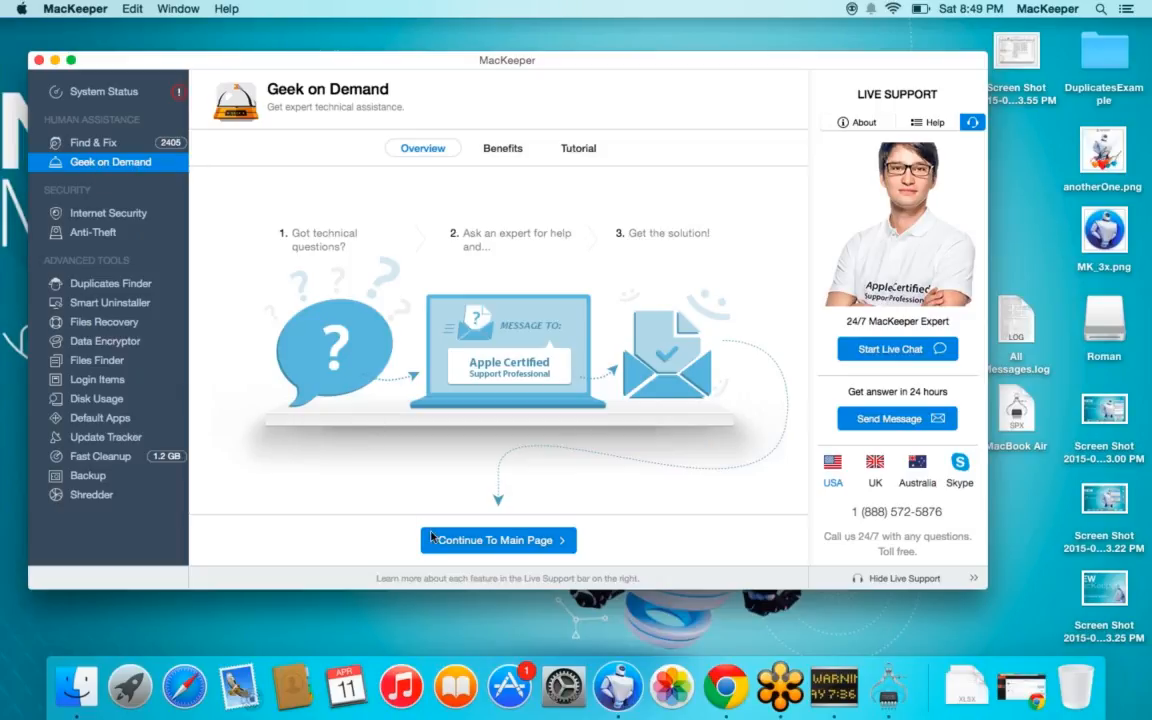
click(470, 543)
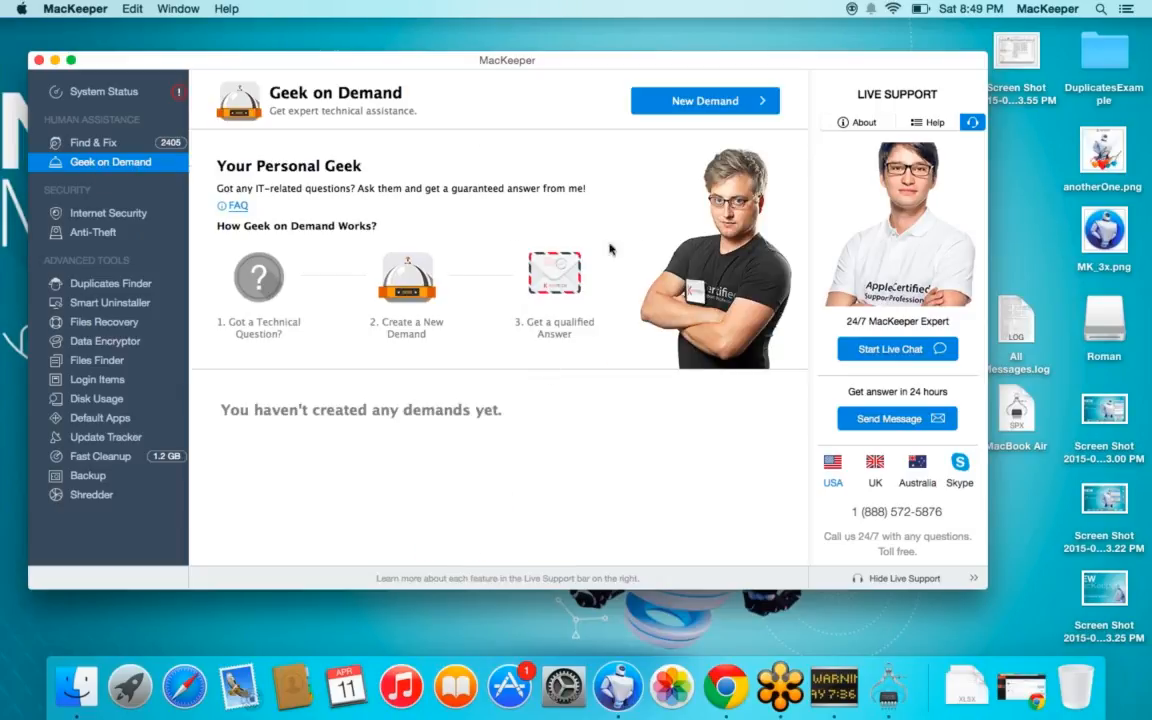
click(714, 104)
click(301, 204)
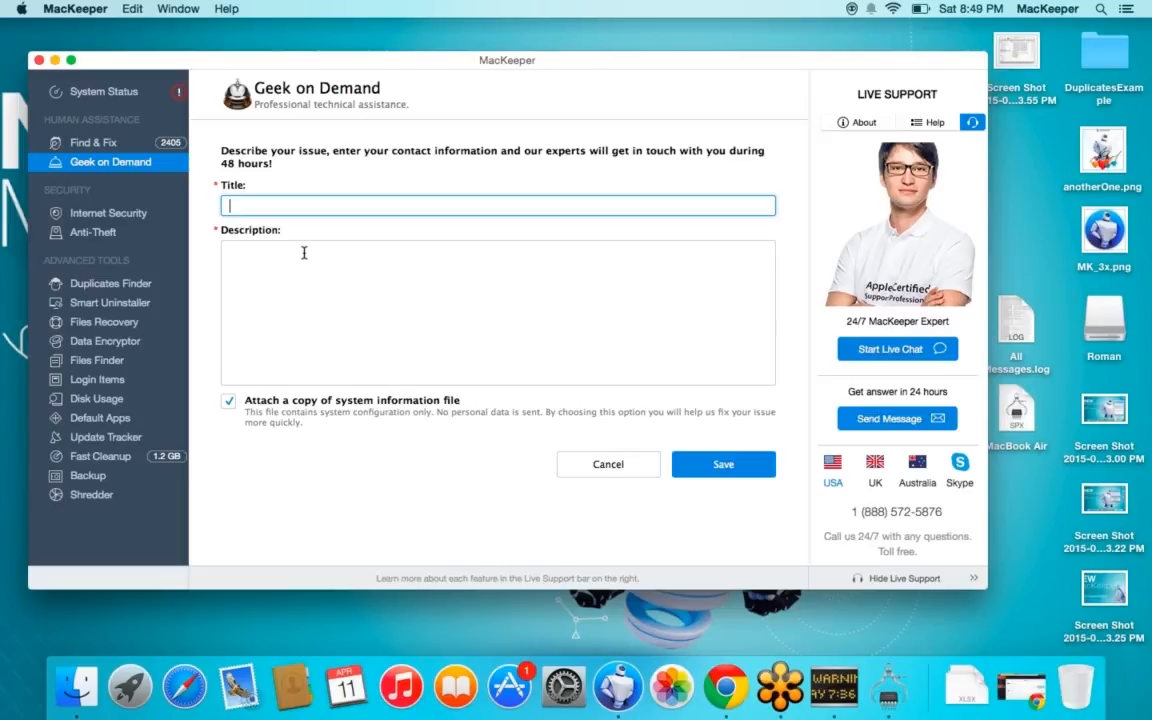
click(265, 259)
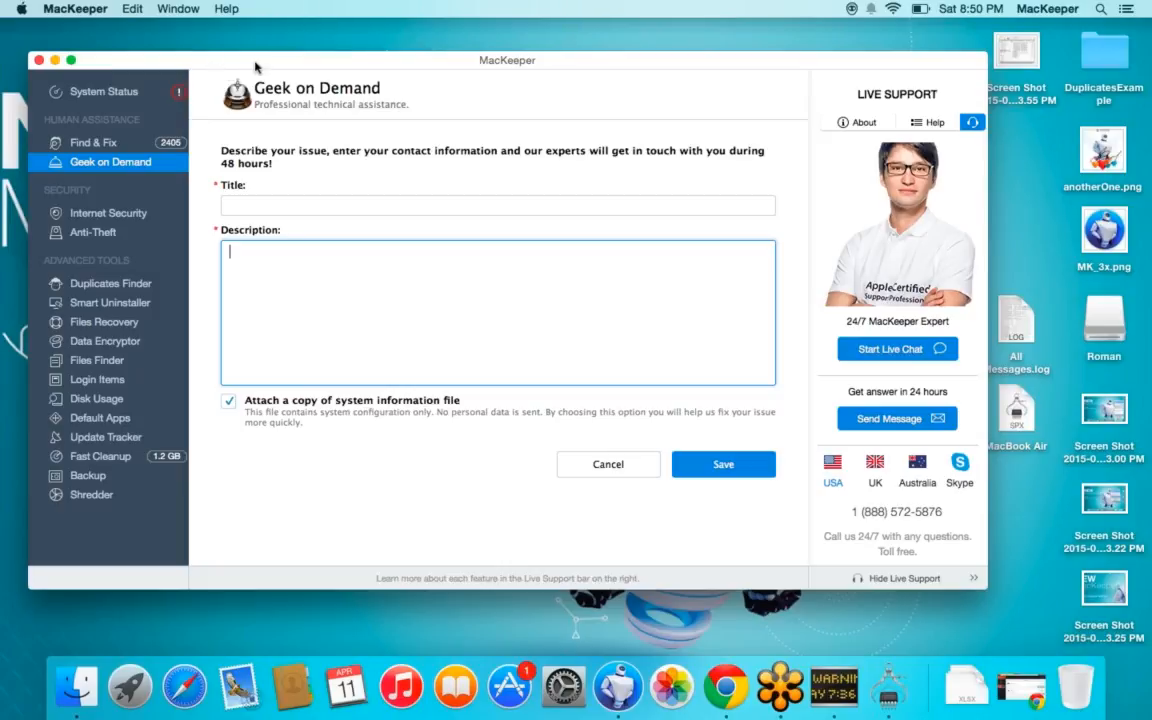
View the MacKeeper version in its About window and close the window
click(61, 10)
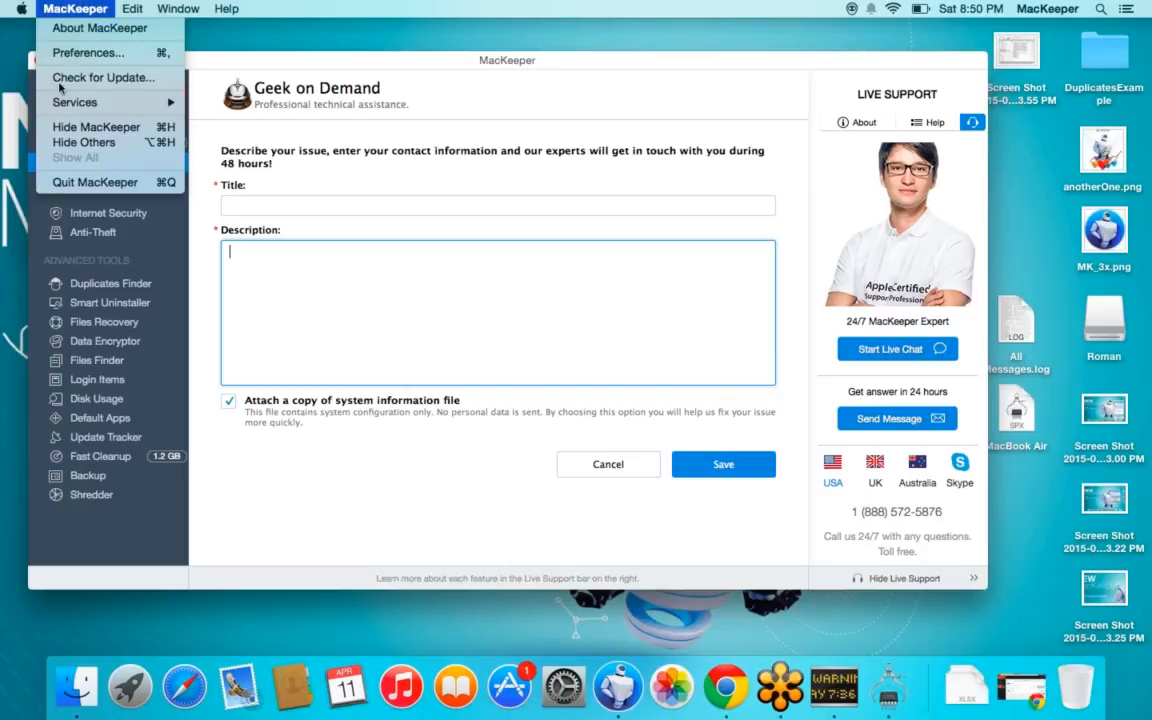
click(103, 29)
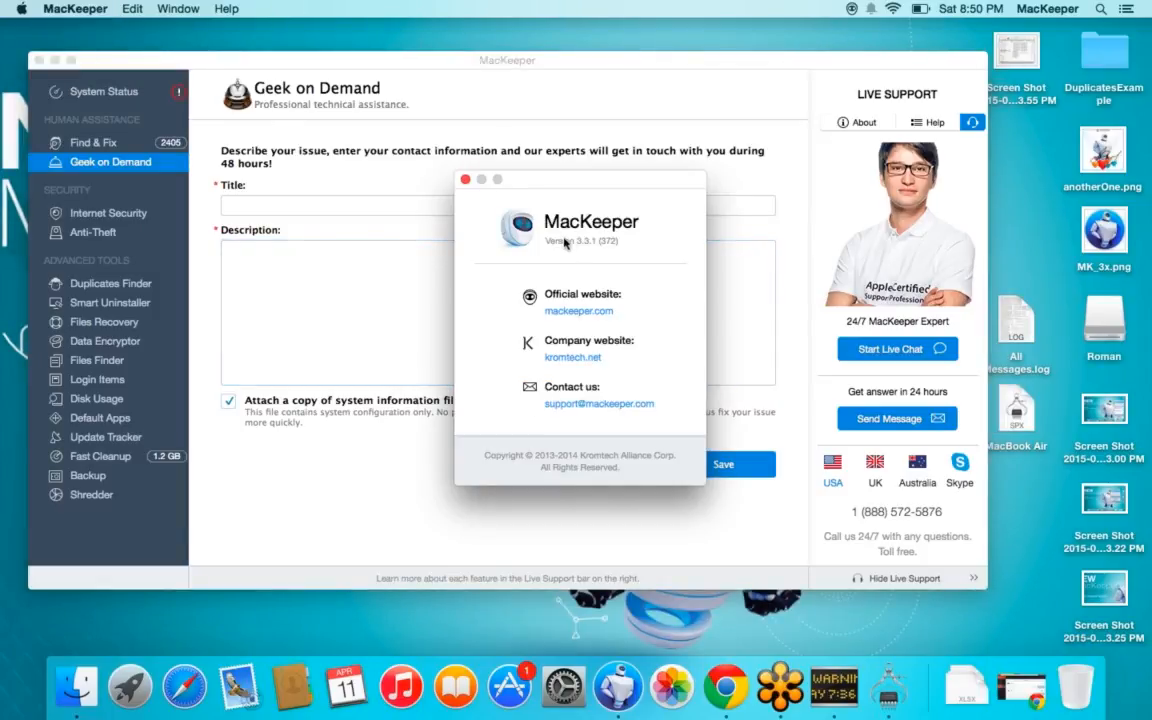
click(465, 179)
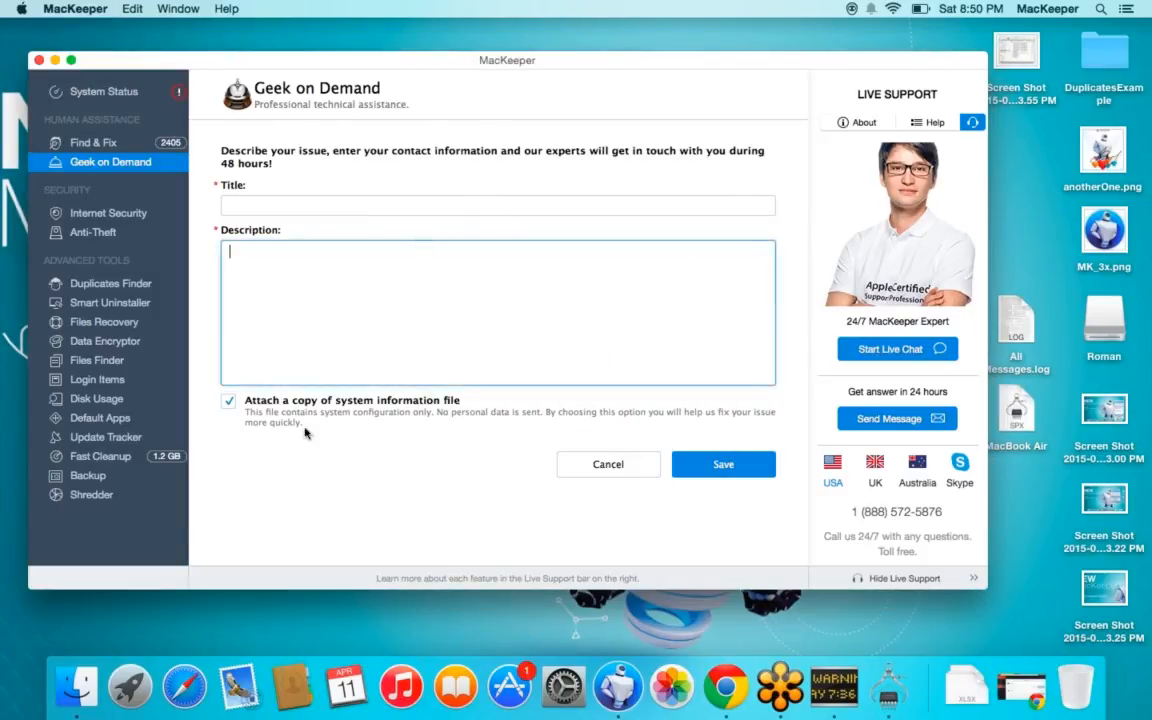
View TeamViewer's version through Get Info in Finder's Applications folder, close both windows, and return to the Geek on Demand form
click(76, 686)
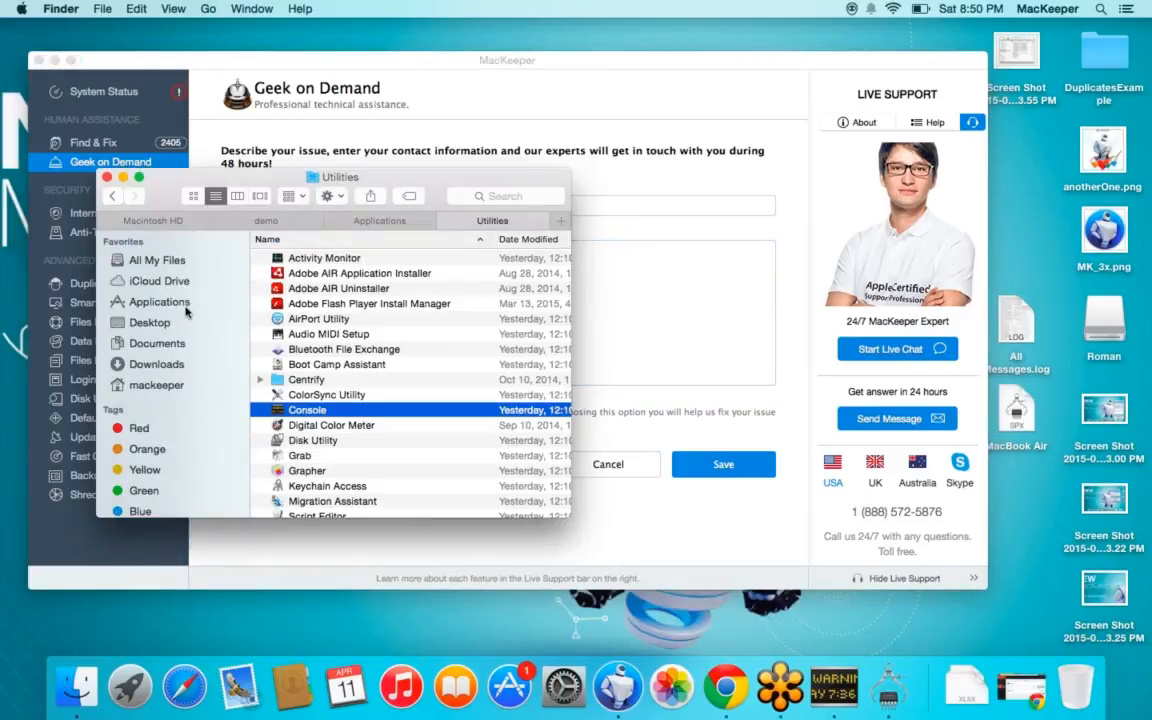
click(155, 301)
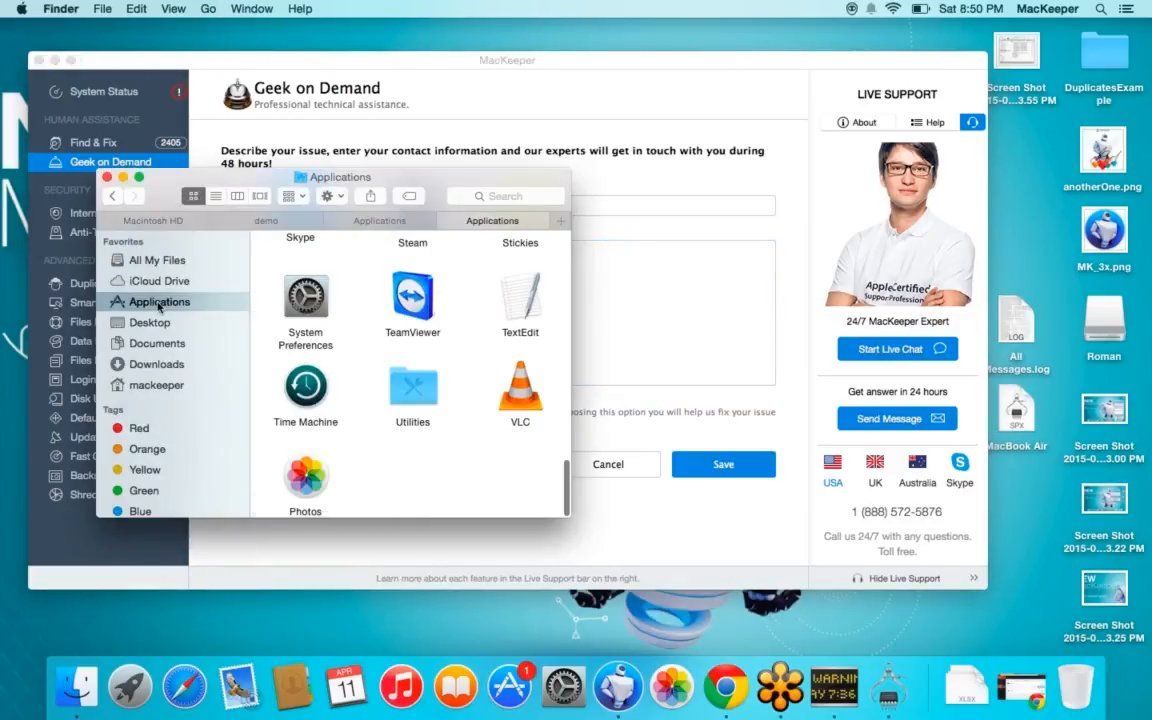
right_click(420, 295)
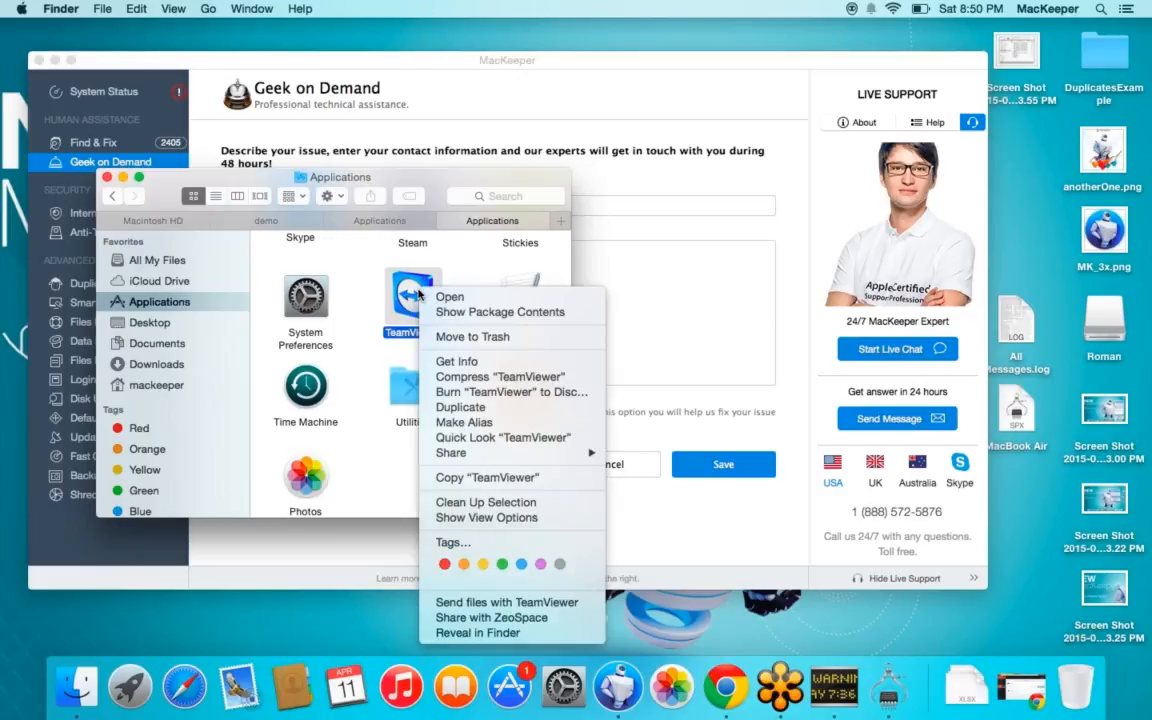
click(460, 362)
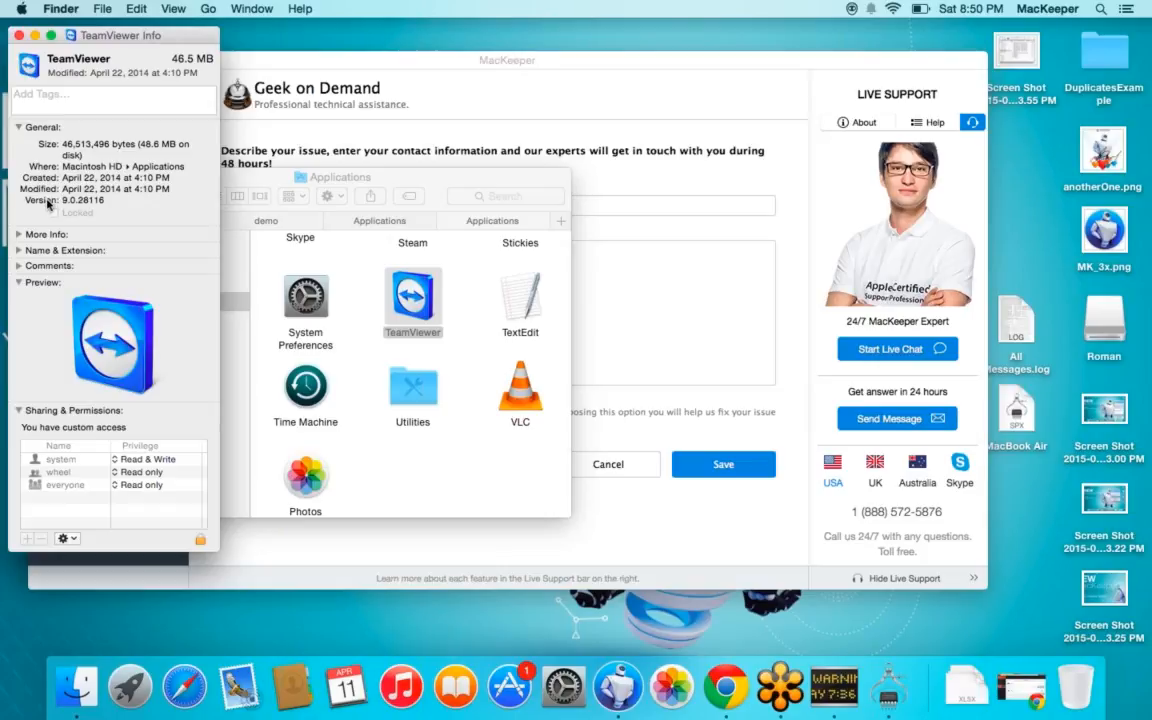
click(20, 37)
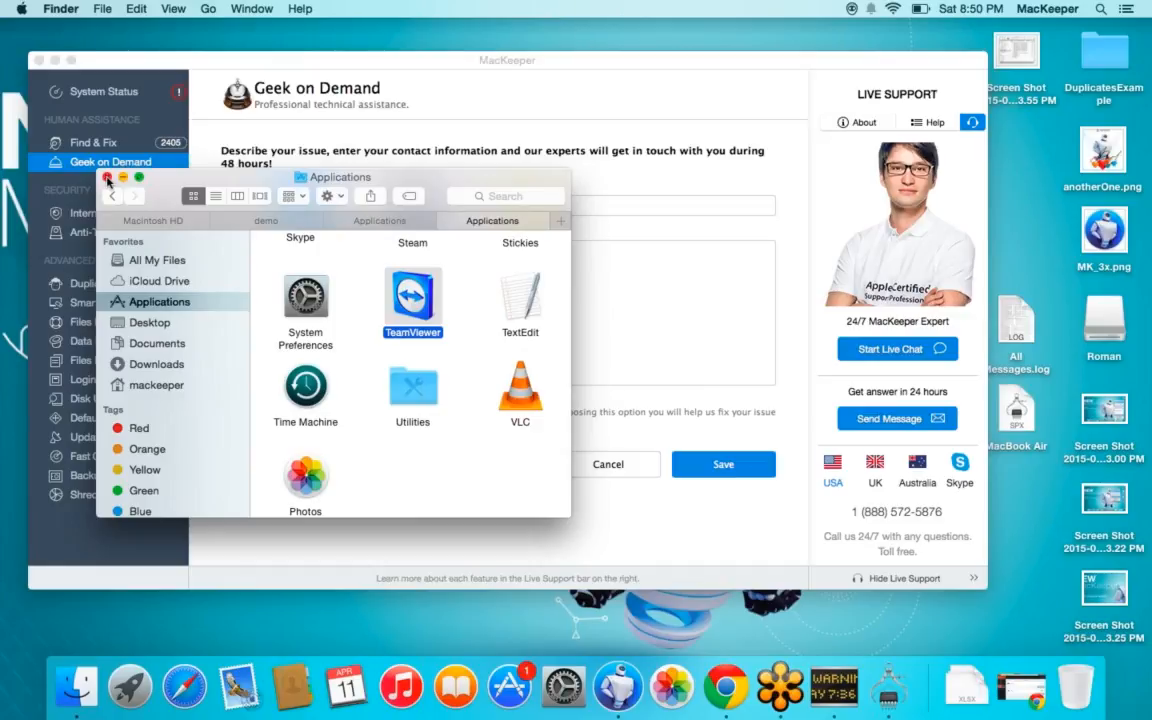
click(107, 179)
click(423, 279)
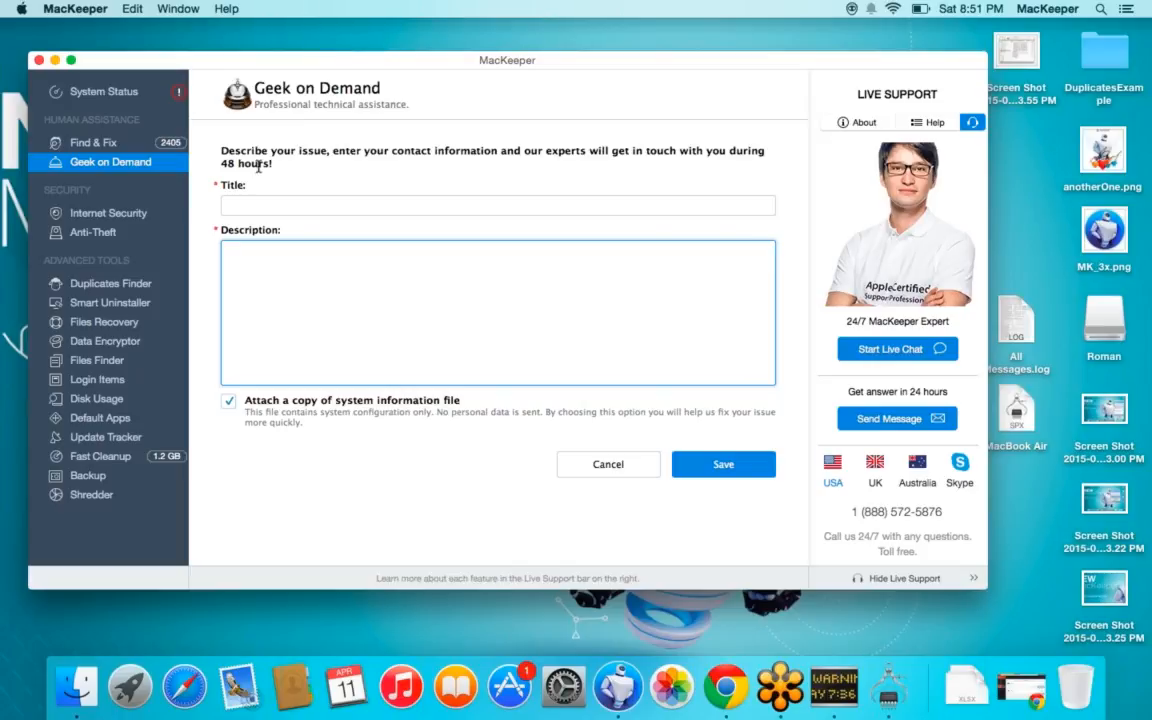
Show the System Status page, revisit the Geek on Demand form, and return to System Status
click(105, 88)
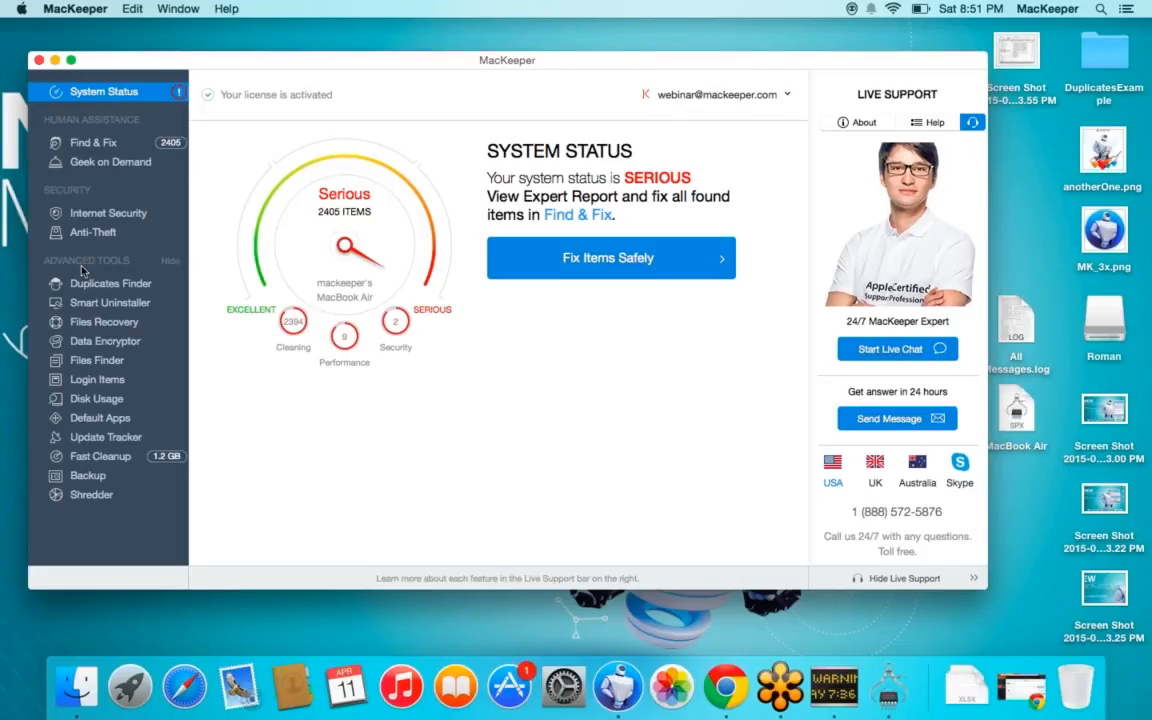
click(83, 165)
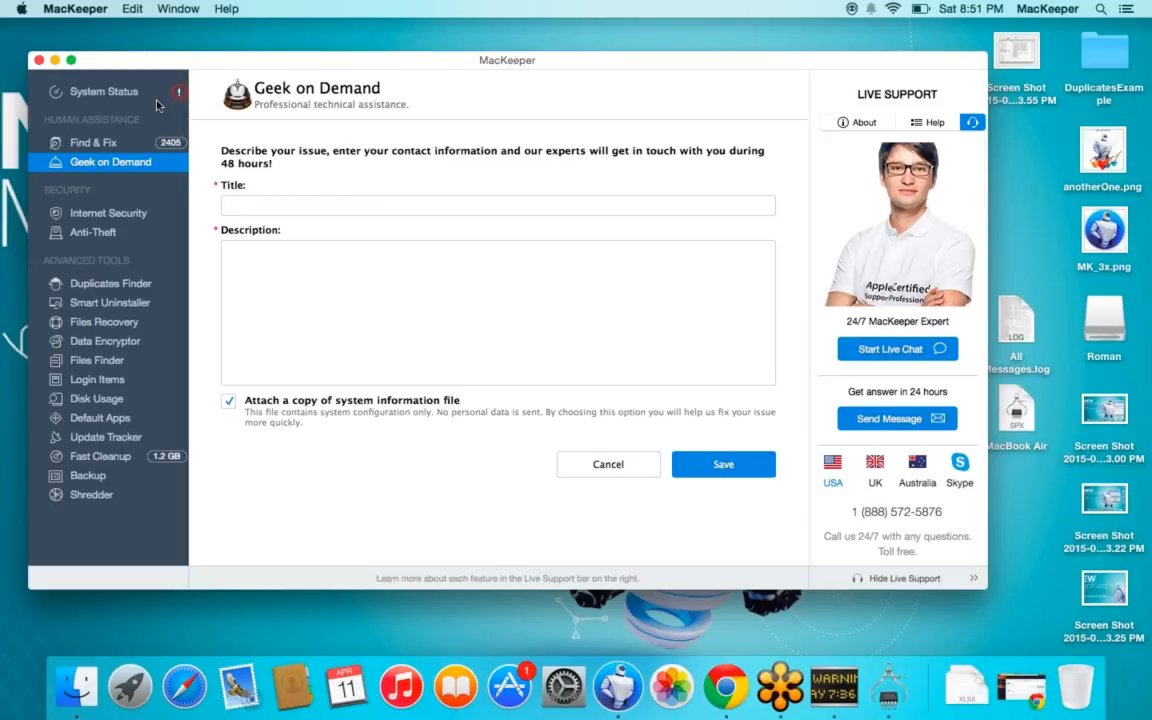
click(113, 92)
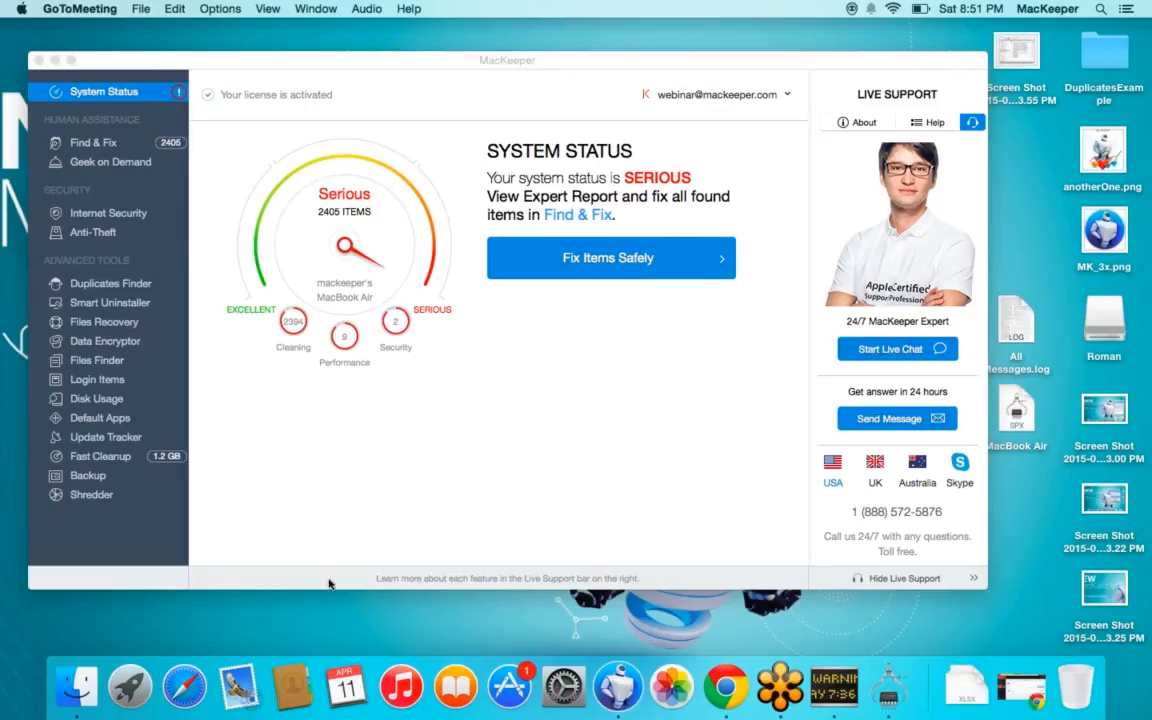
Switch to Chrome and show the contest question and social media slides of the Webinar "Q&A" Part 2 presentation
click(729, 686)
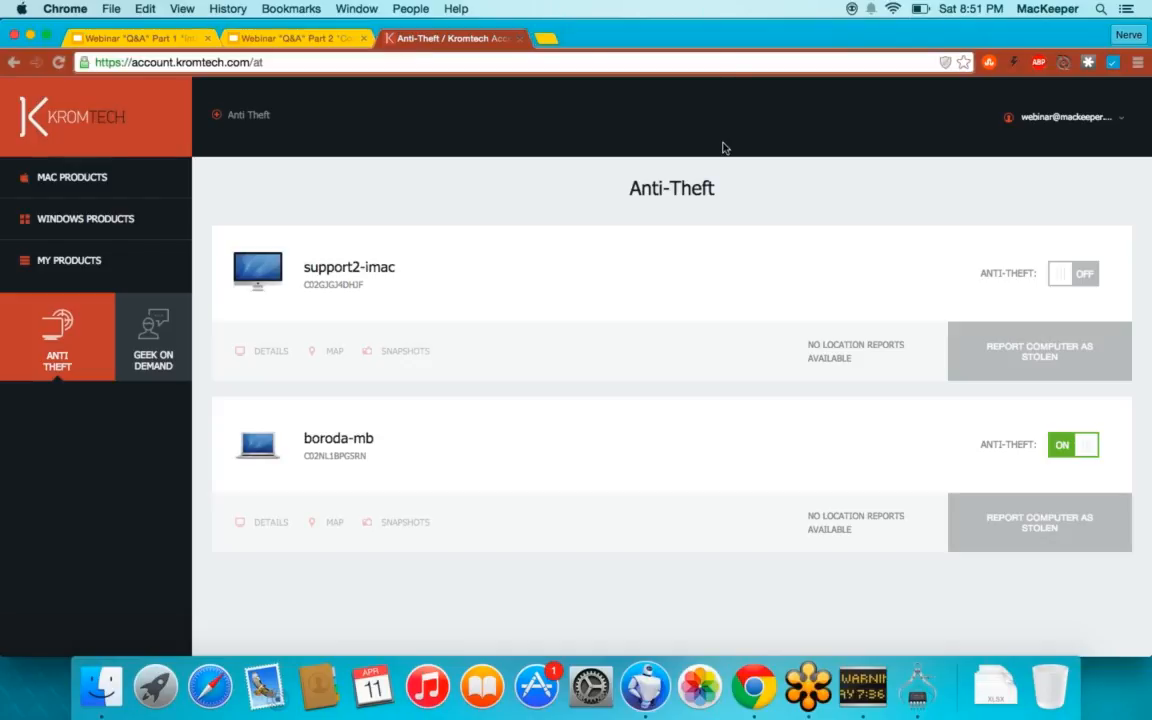
click(301, 38)
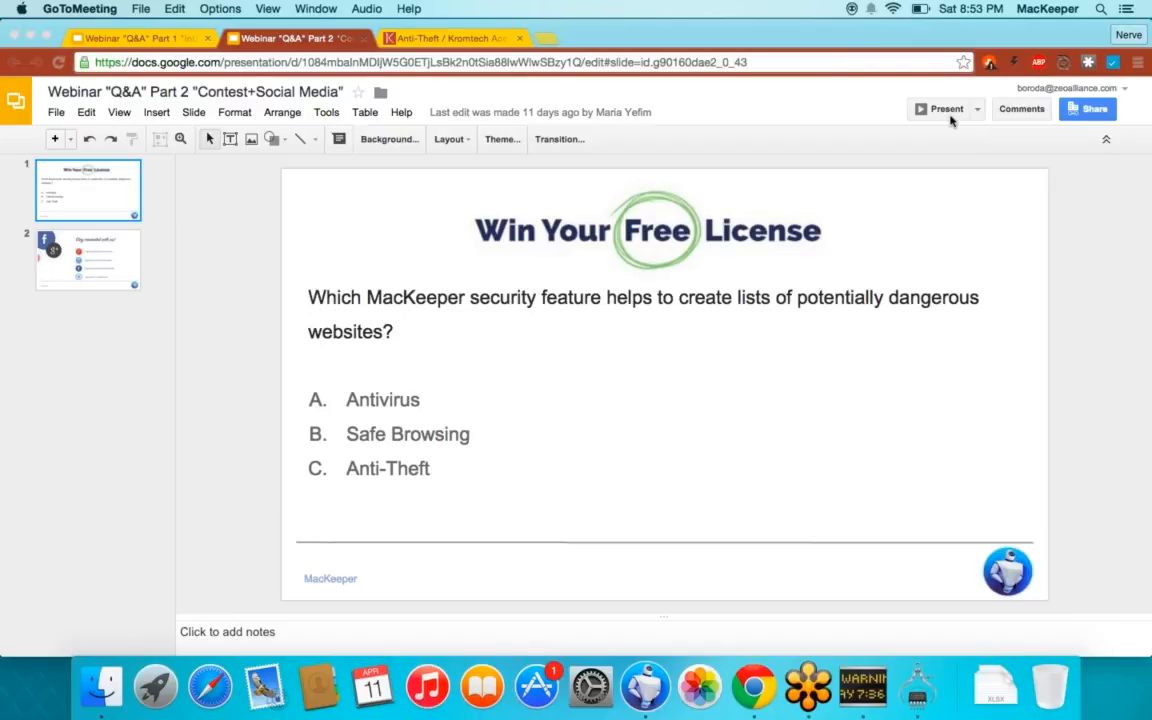
click(95, 258)
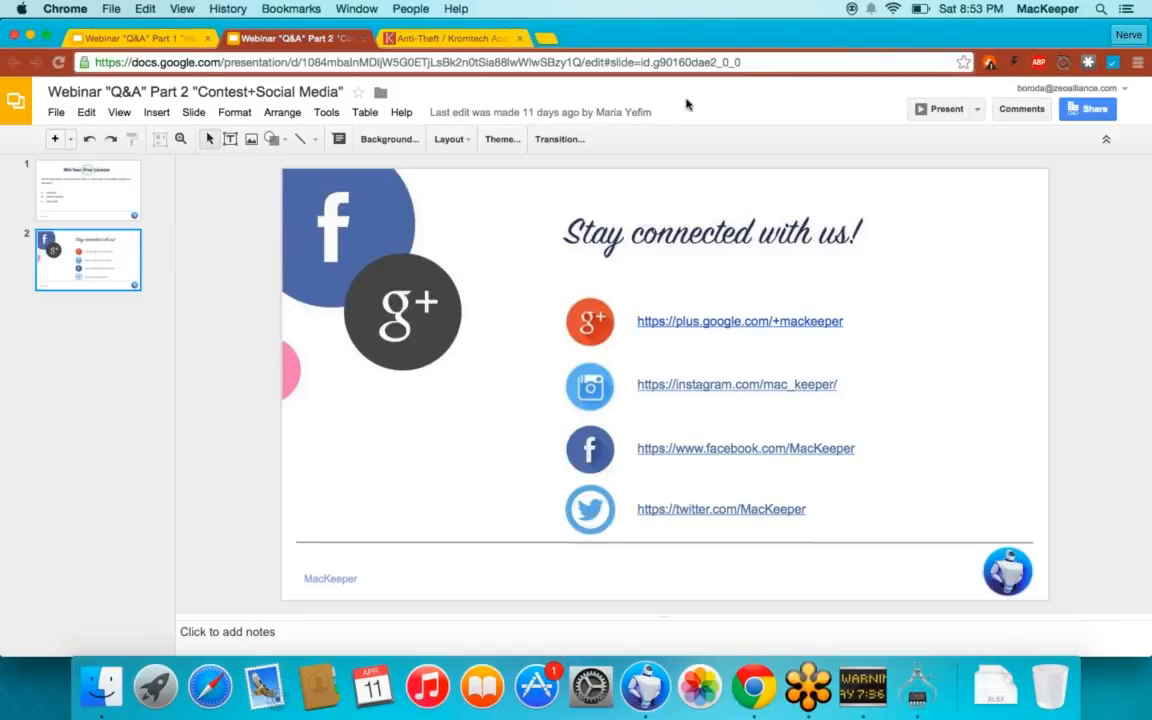